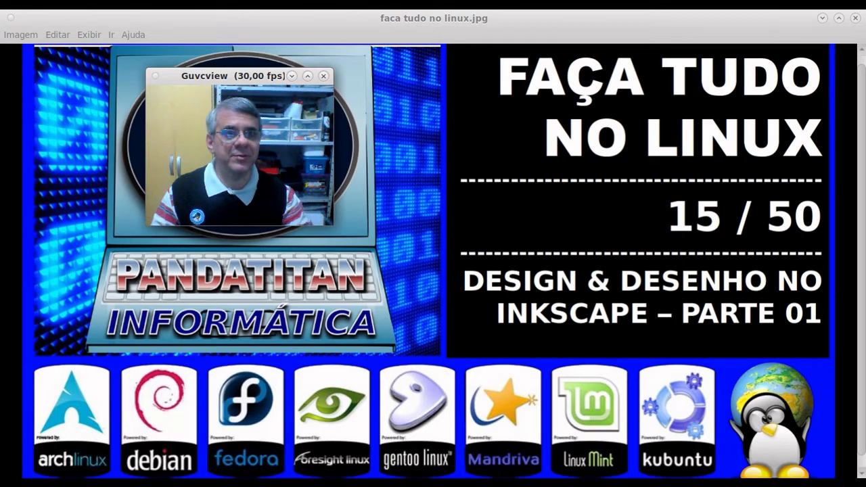
Step: Close the title card image and start Inkscape on a blank new document
click(853, 18)
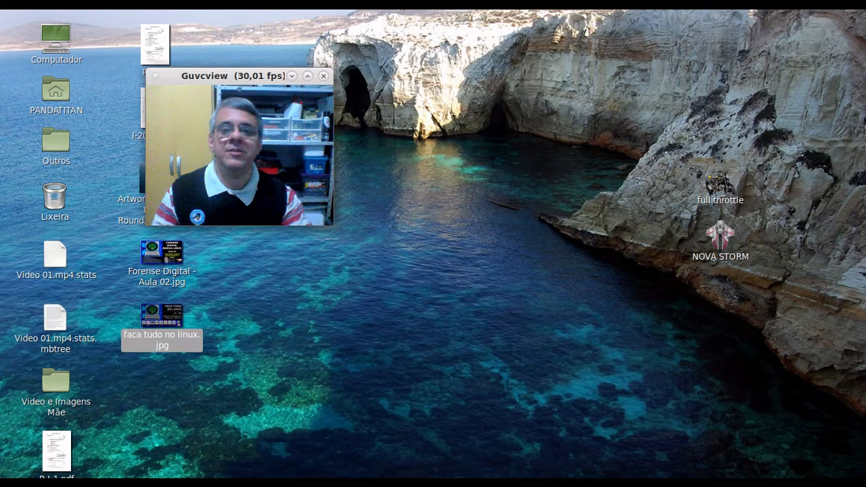
click(236, 3)
drag(245, 76, 717, 274)
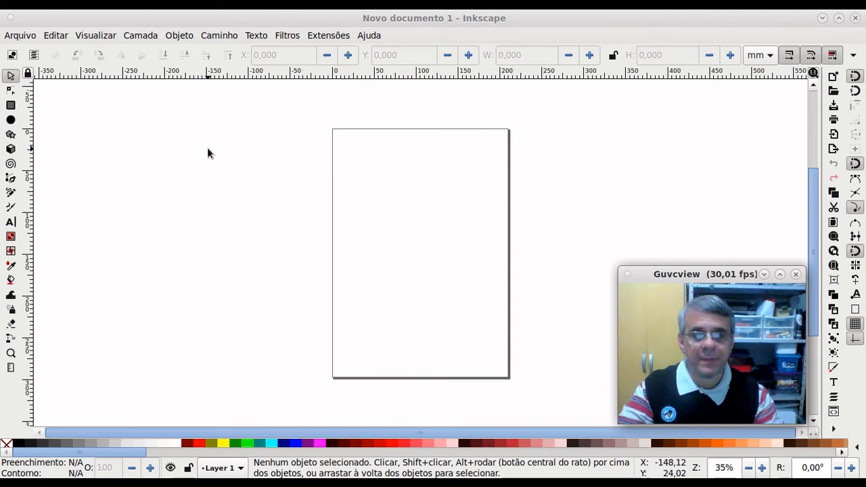
Step: Browse the Arquivo and Extensões menus, then open Editar > Preferências
click(27, 38)
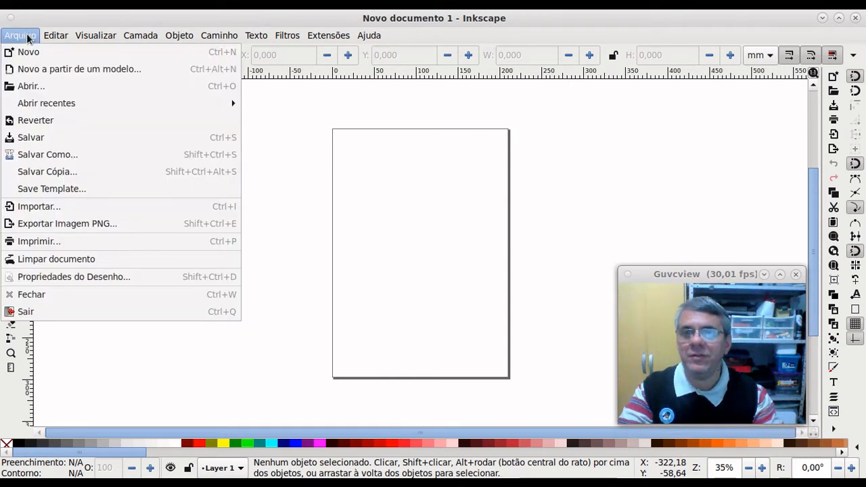
mouse_move(61, 39)
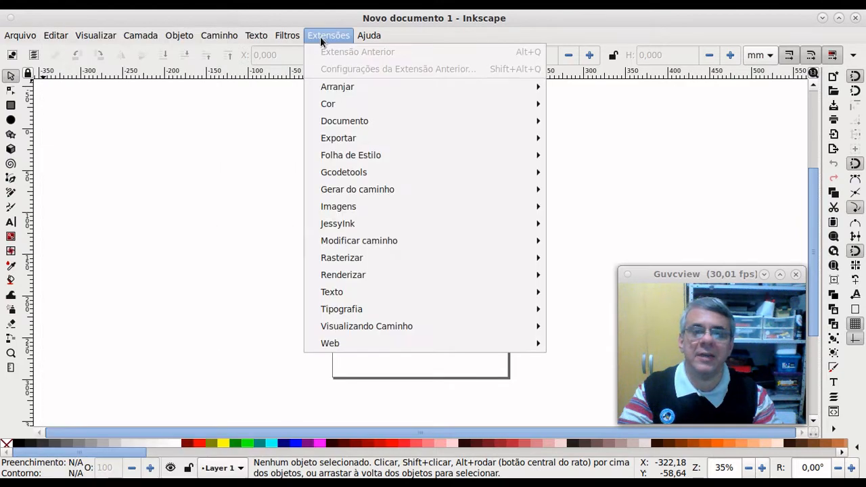
click(320, 37)
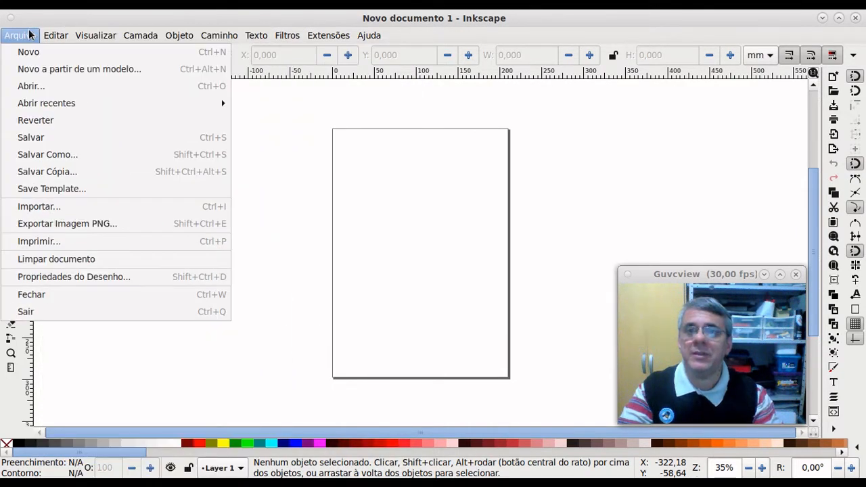
mouse_move(56, 34)
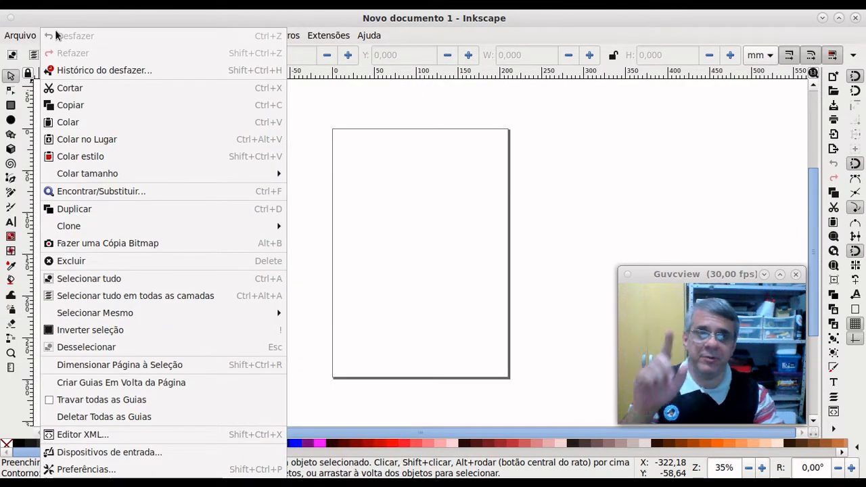
click(105, 469)
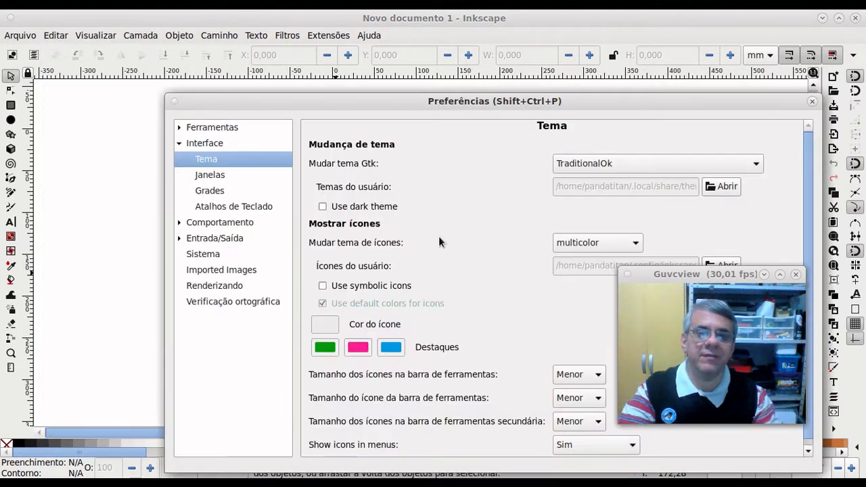
Step: Move the Preferences window up-left and scroll through the Mudar tema Gtk theme list
drag(675, 274, 93, 270)
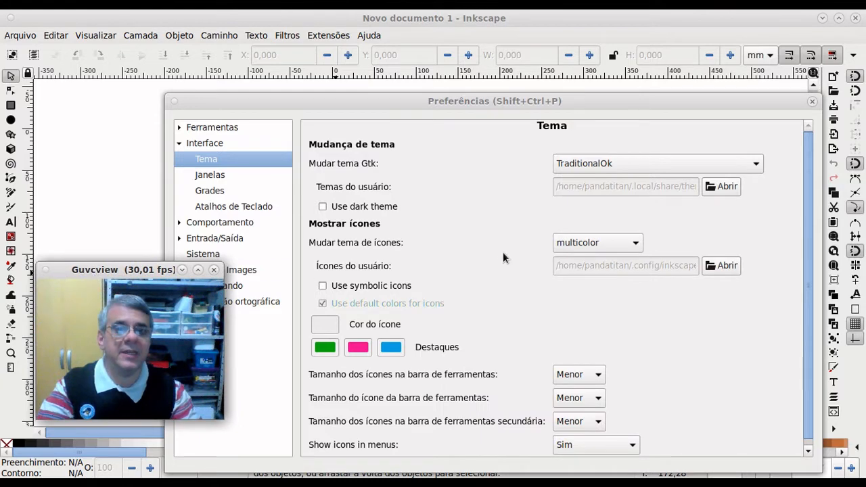
drag(443, 99, 420, 56)
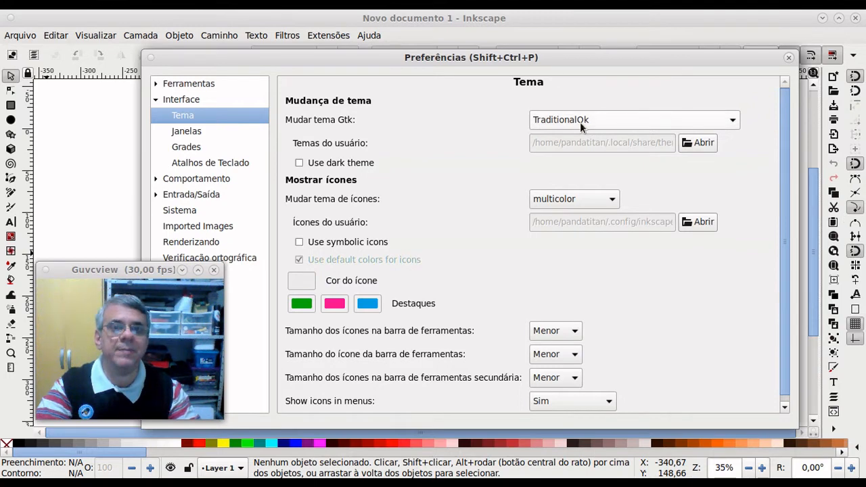
click(701, 123)
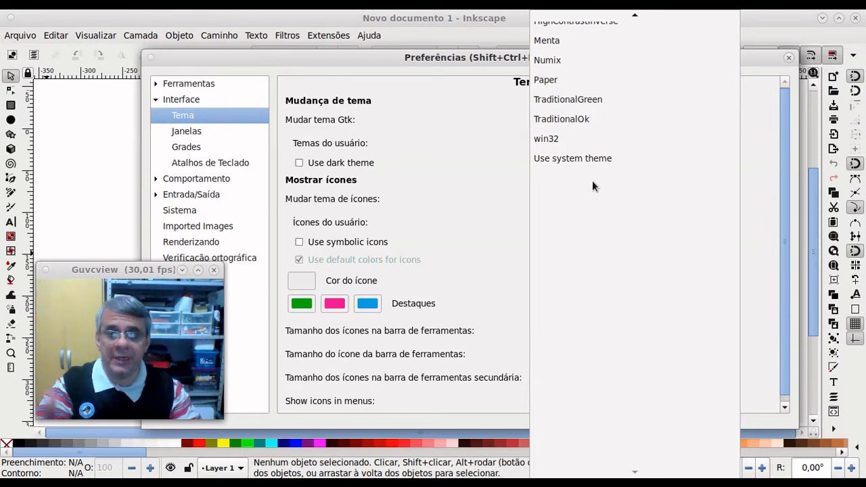
scroll(593, 180, up, 5)
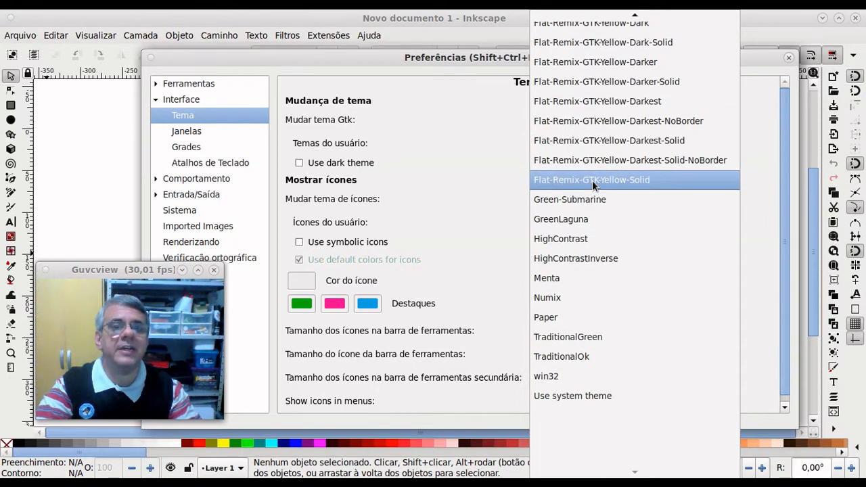
scroll(592, 180, up, 8)
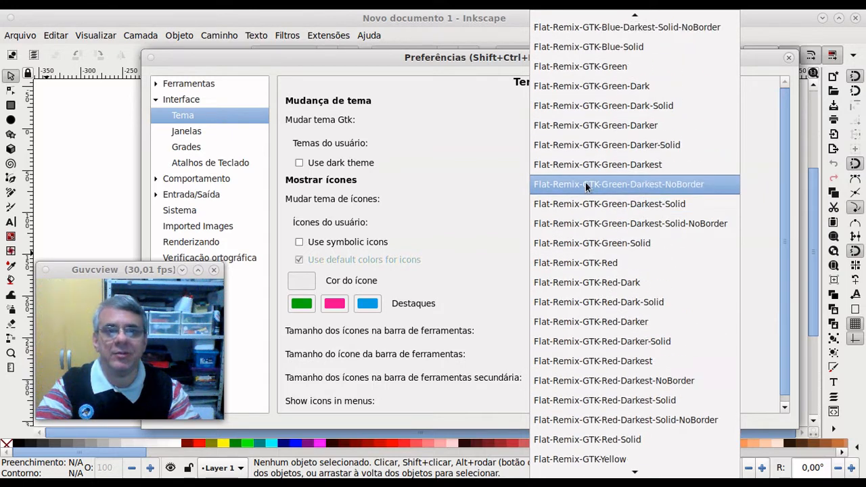
scroll(586, 184, up, 8)
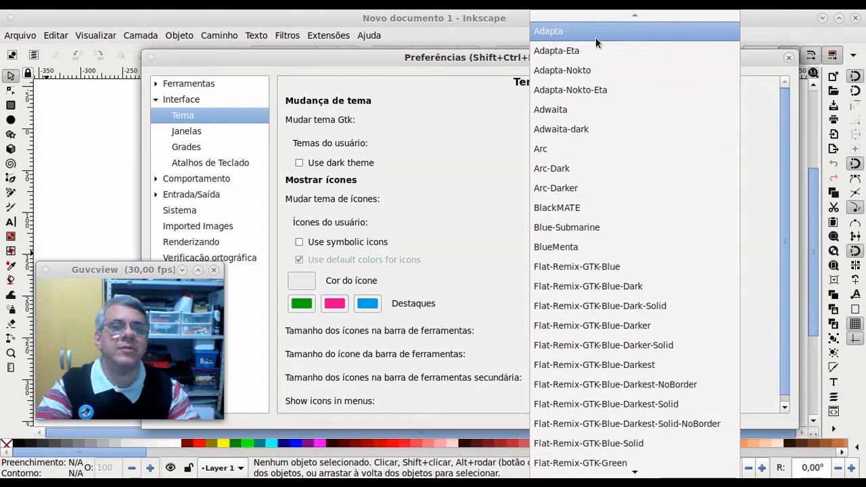
Step: Try the Adwaita-dark, BlackMATE, BlueMenta and Flat-Remix-GTK-Blue-Darker-Solid Gtk themes in turn
click(589, 128)
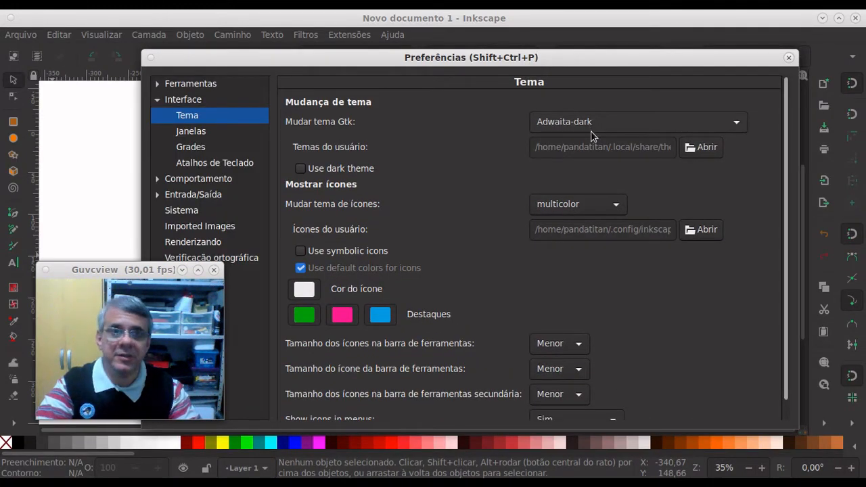
click(613, 124)
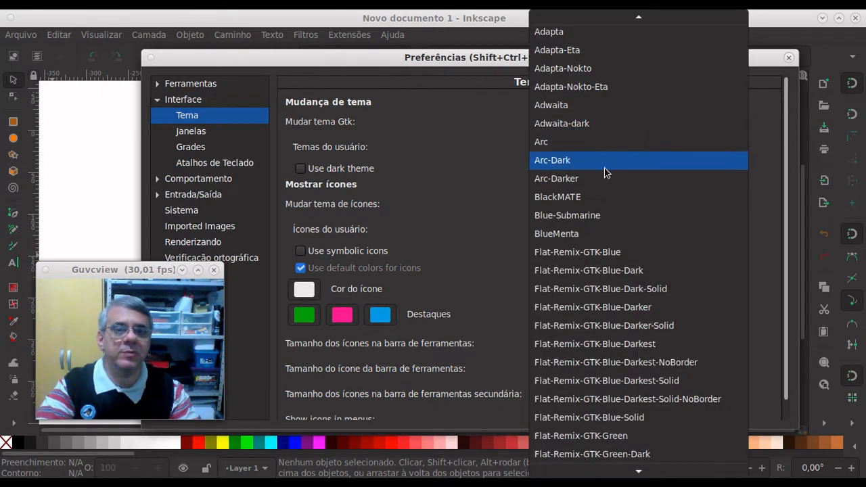
click(606, 196)
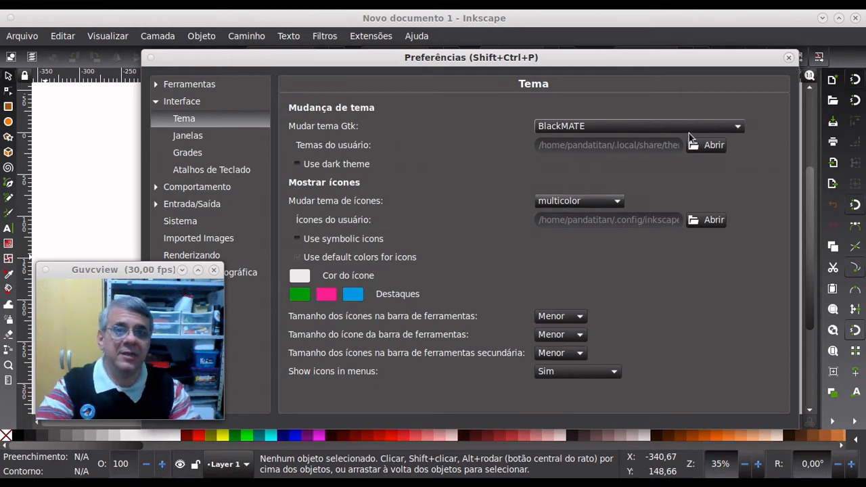
click(654, 125)
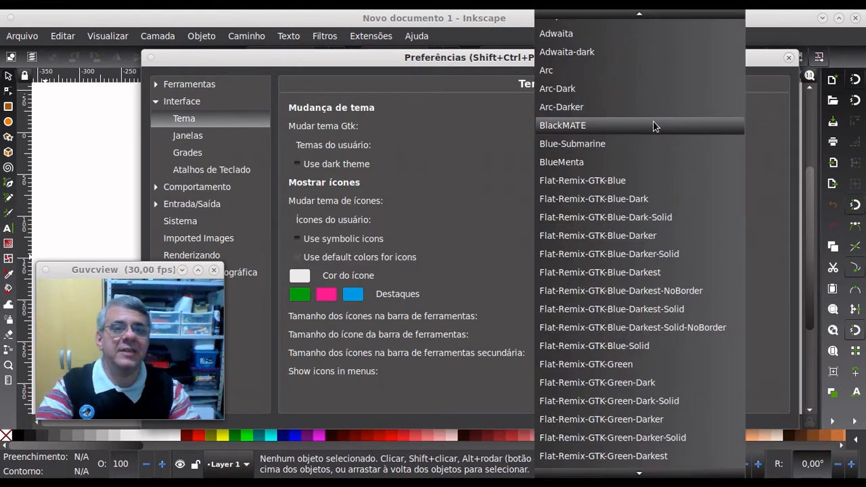
click(641, 162)
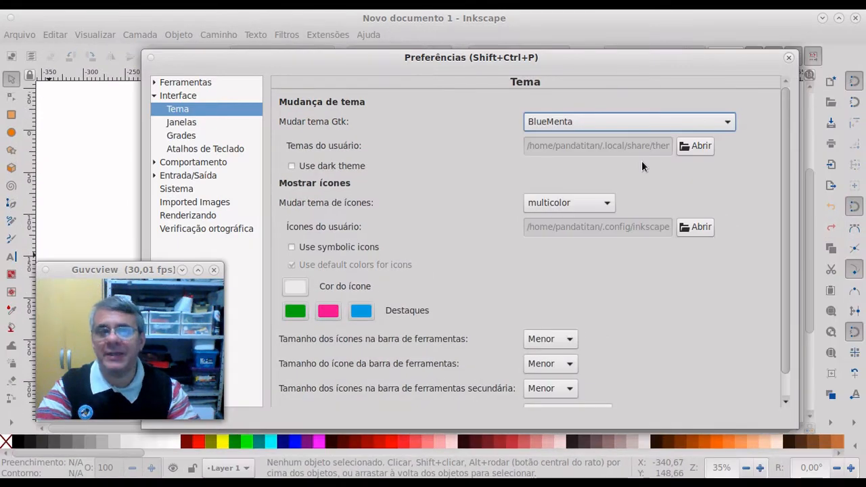
click(600, 125)
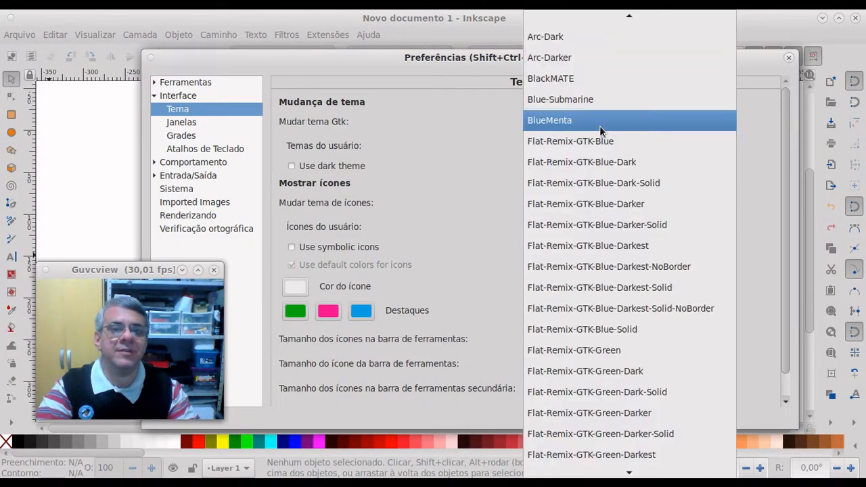
click(602, 226)
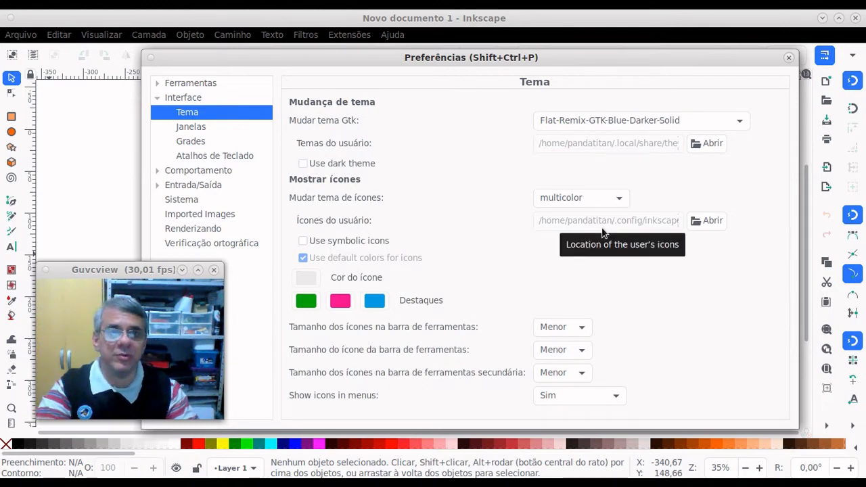
Step: Try the HighContrast and Numix themes, then return to TraditionalOk
click(643, 120)
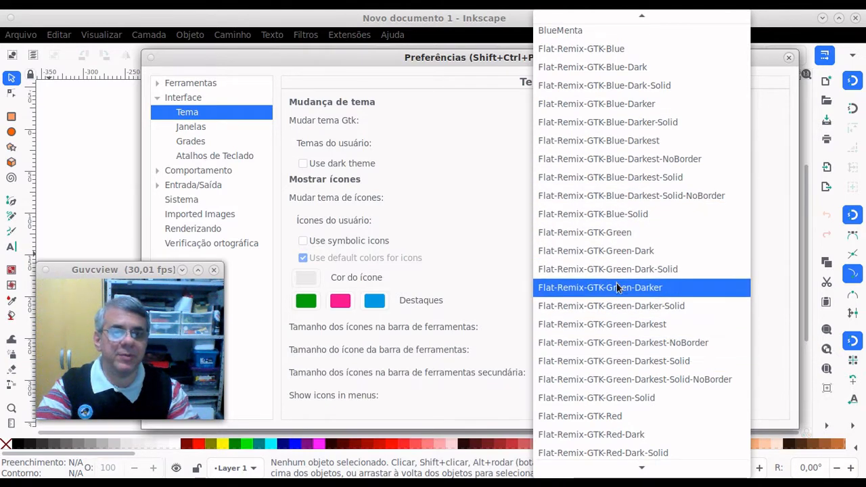
scroll(616, 285, down, 6)
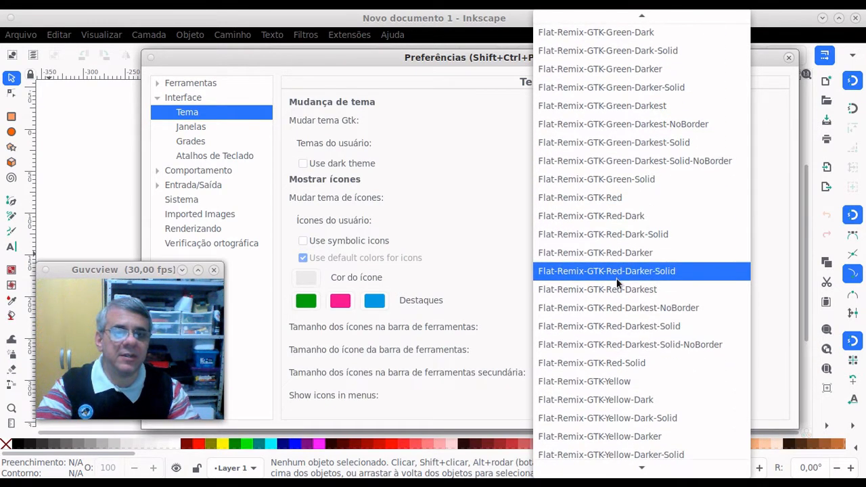
scroll(617, 284, down, 6)
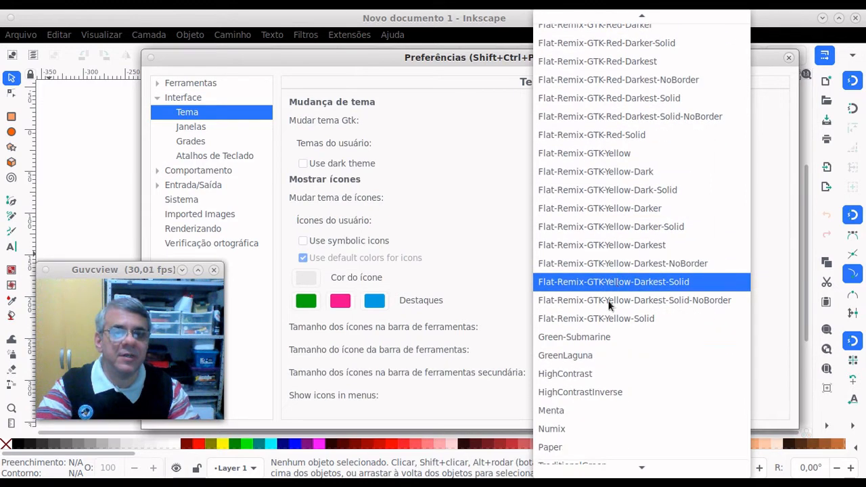
click(615, 371)
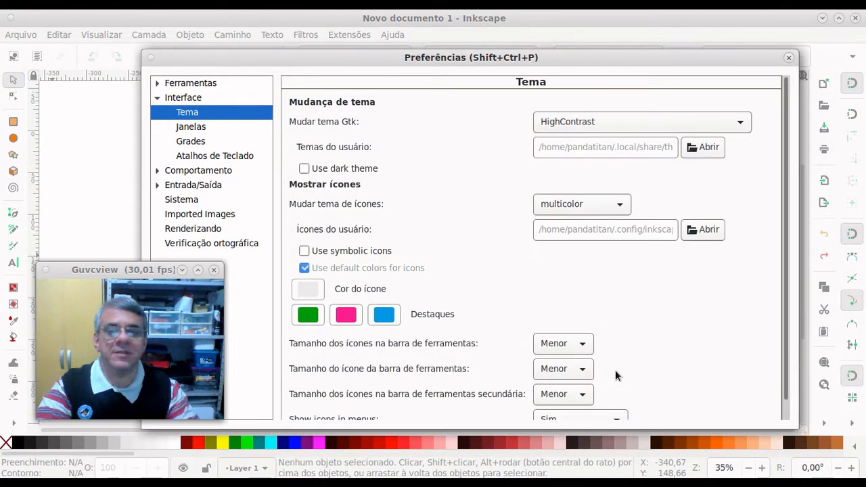
click(625, 124)
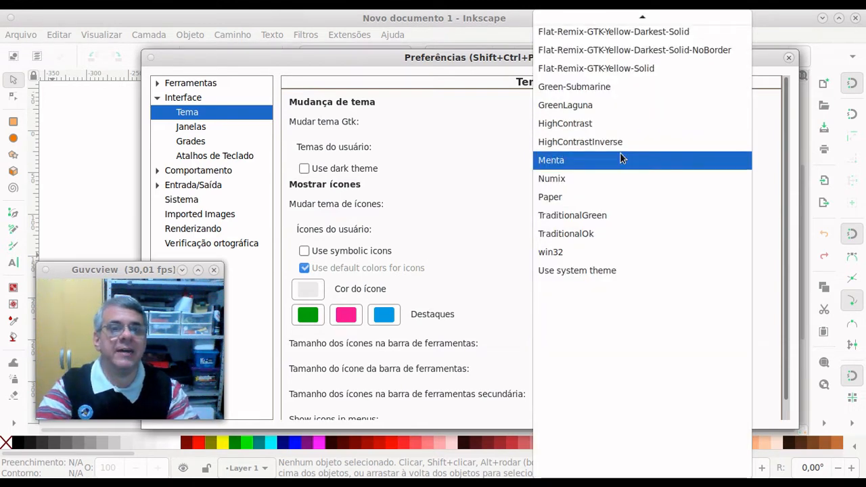
click(617, 178)
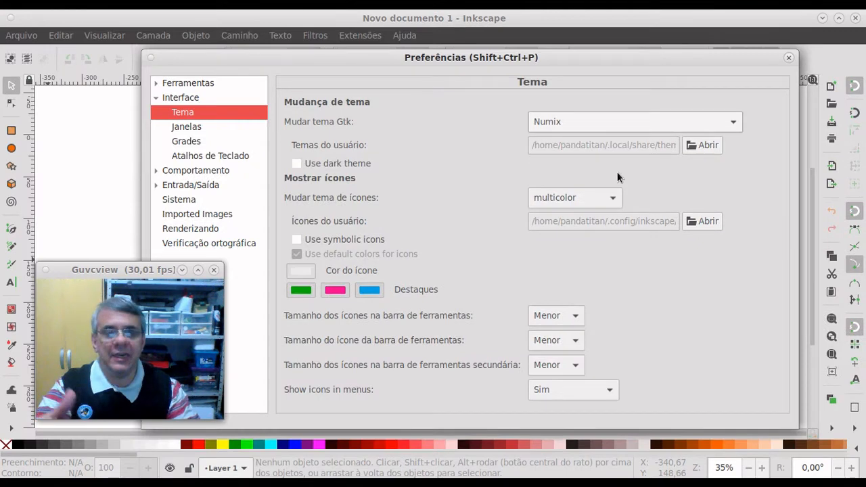
click(614, 121)
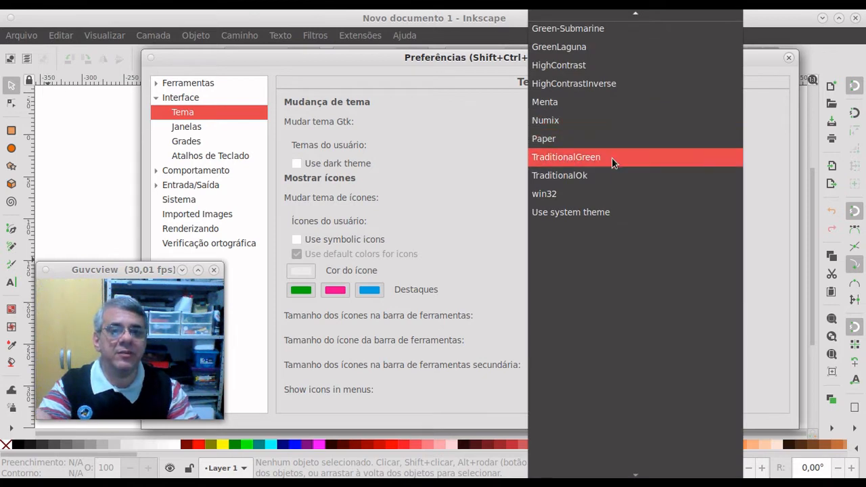
click(612, 175)
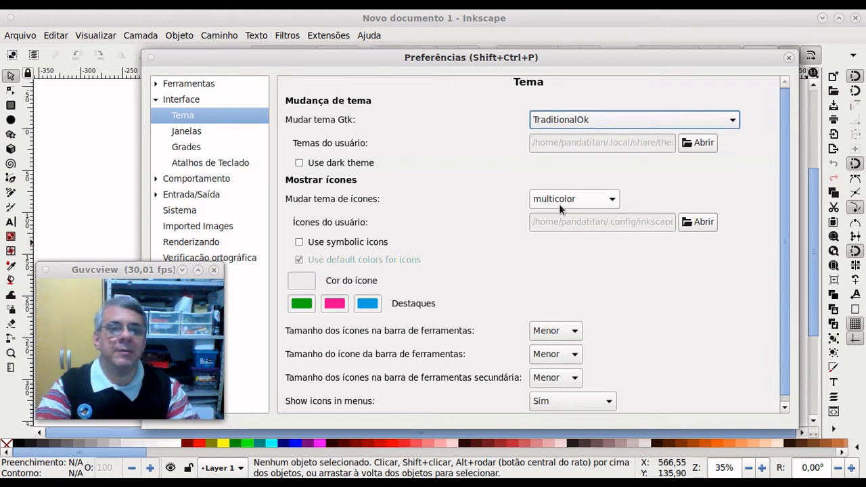
Step: Try the hicolor, multicolor and Tango icon themes, ending on hicolor
click(599, 199)
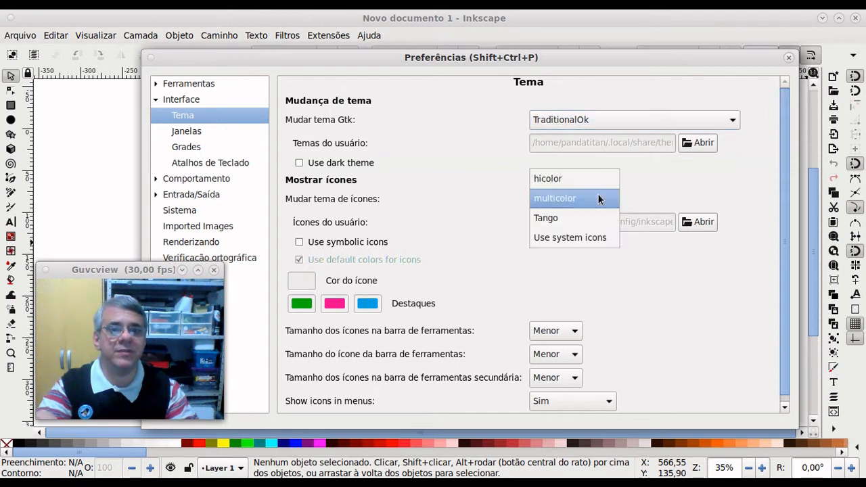
click(577, 185)
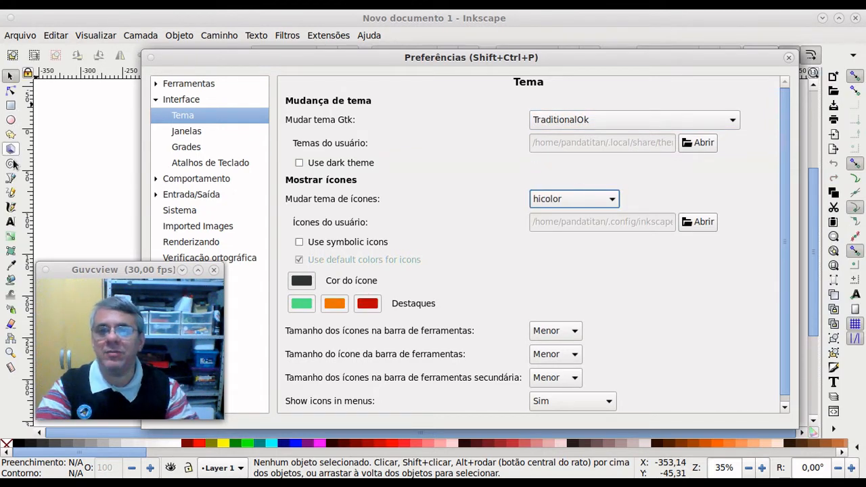
click(578, 199)
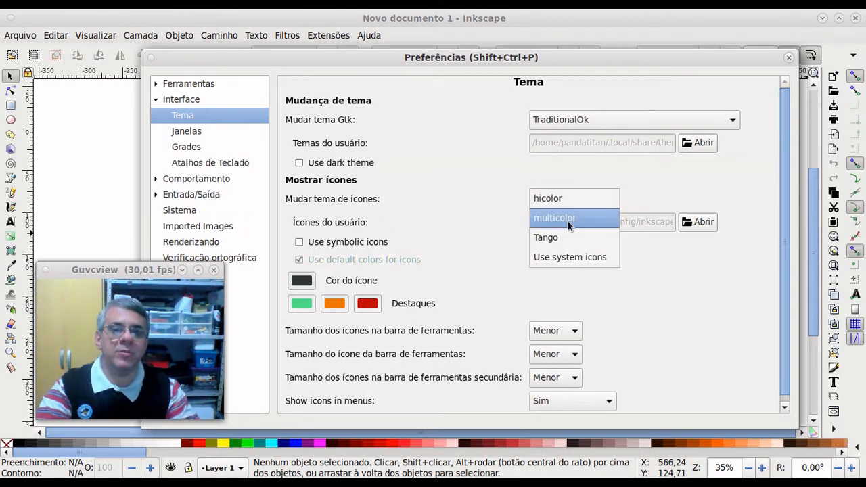
click(567, 218)
click(564, 202)
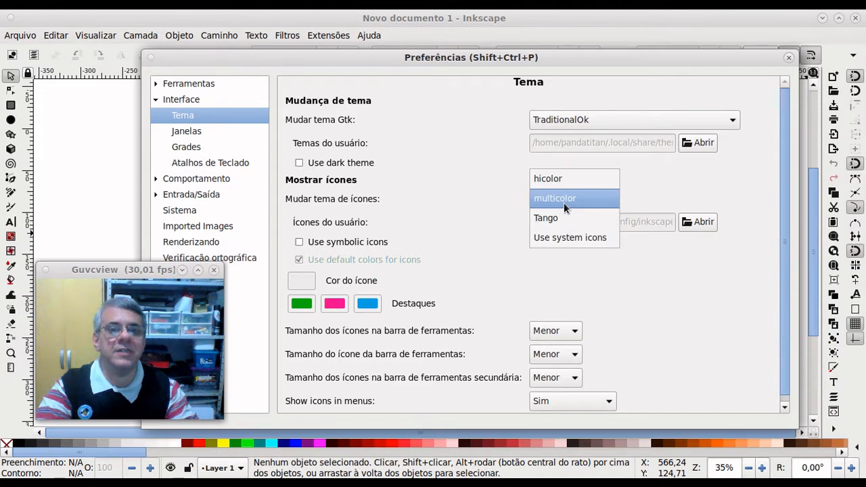
click(565, 213)
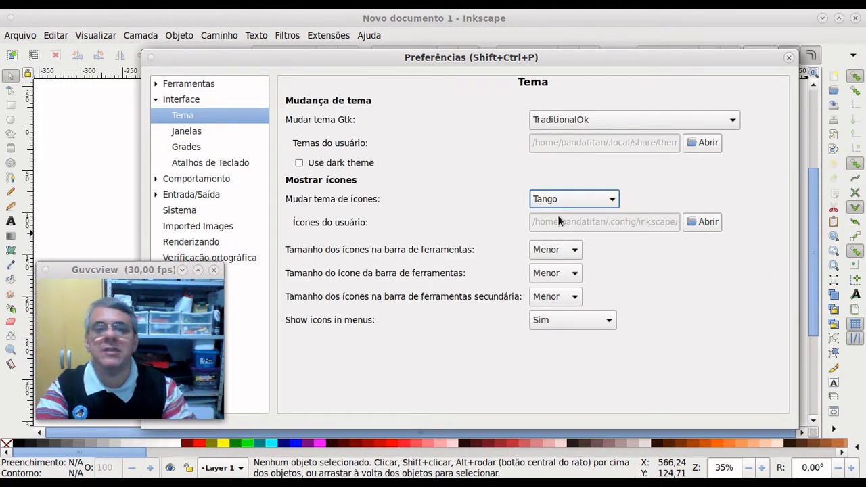
click(573, 197)
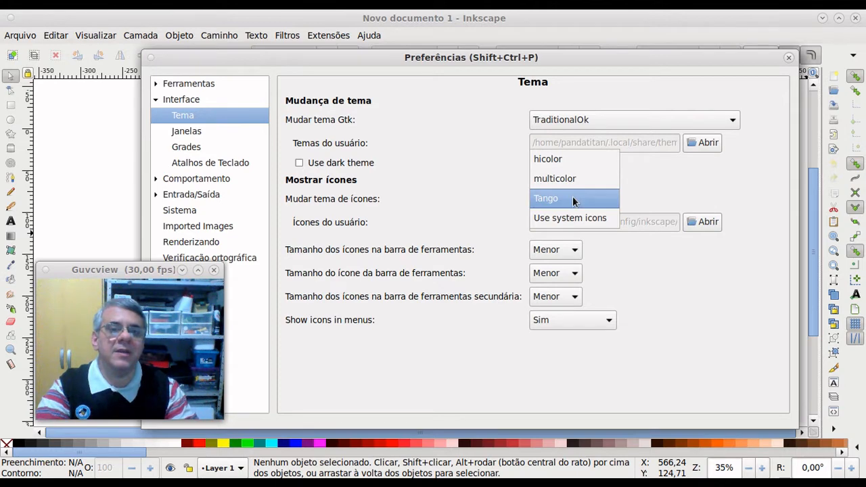
click(567, 163)
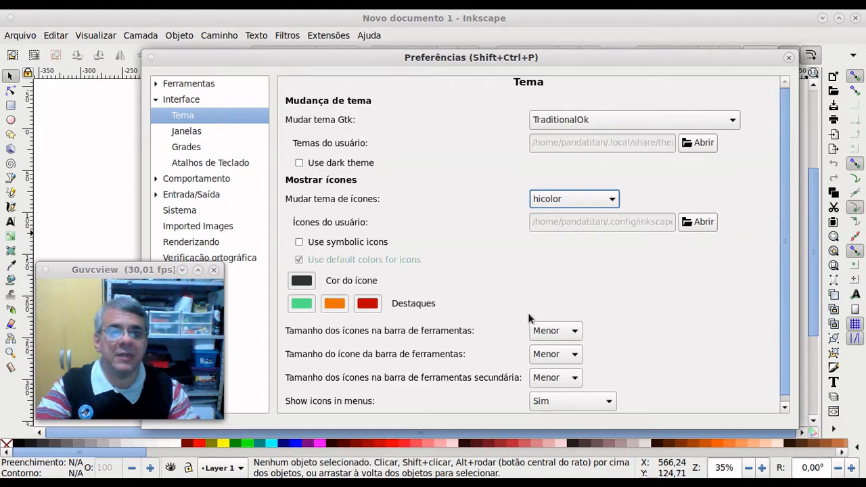
Step: Set all three toolbar icon size dropdowns to Pequeno
click(566, 331)
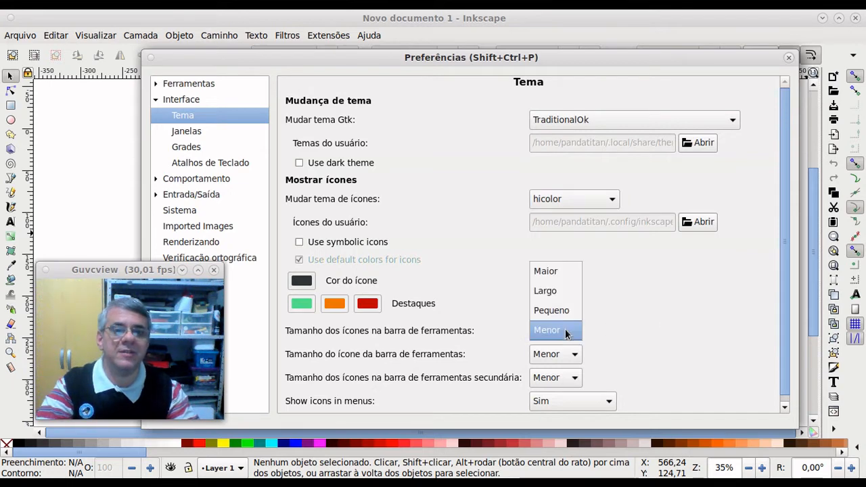
click(560, 316)
click(562, 353)
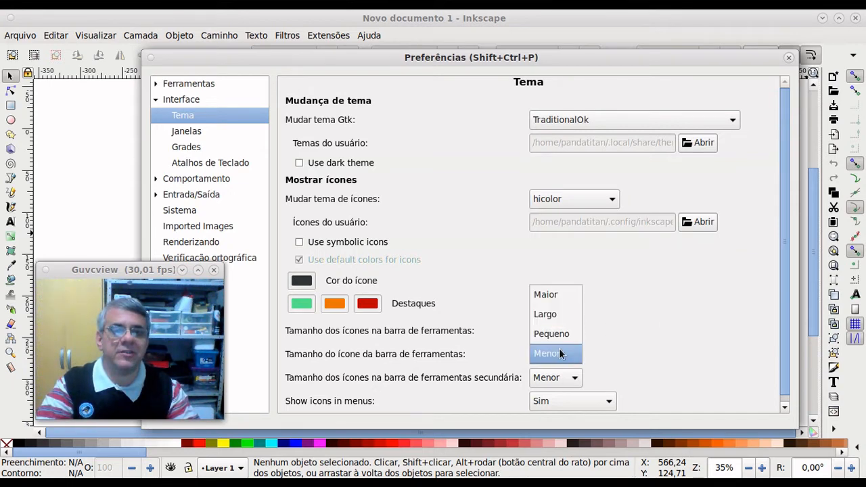
click(559, 334)
click(568, 377)
click(559, 357)
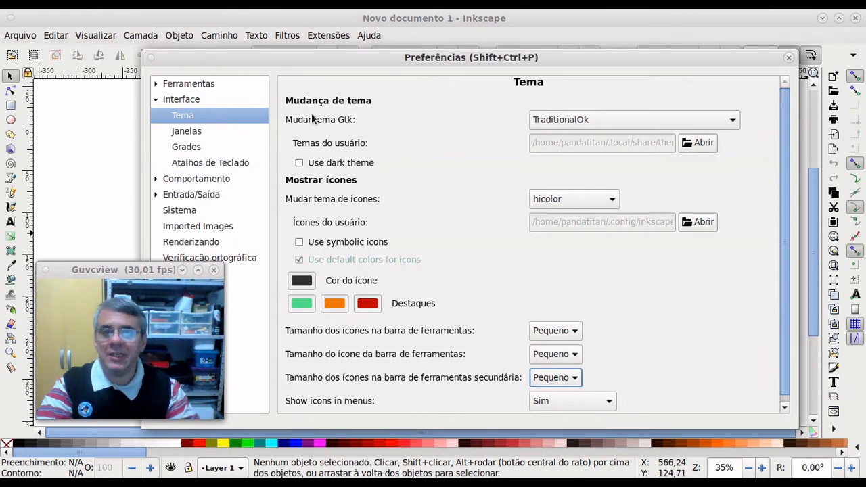
Step: Close Preferences, quit Inkscape, and relaunch it from Applications > Gráficos > Inkscape
click(789, 59)
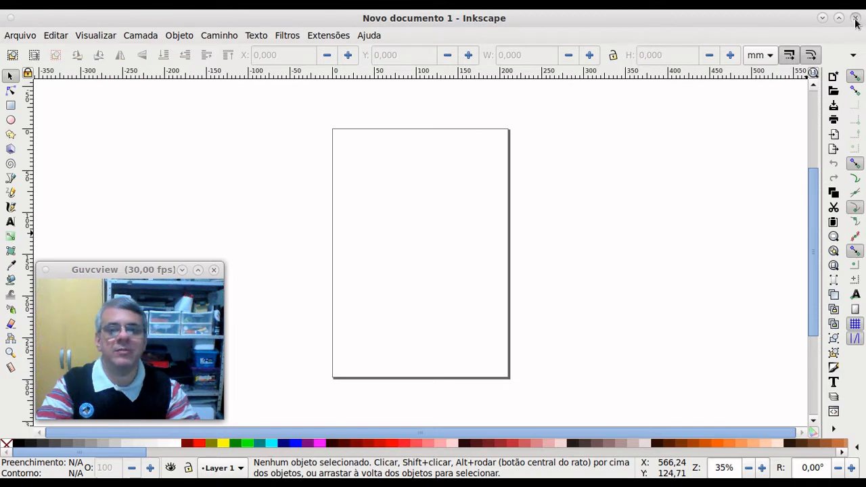
click(856, 23)
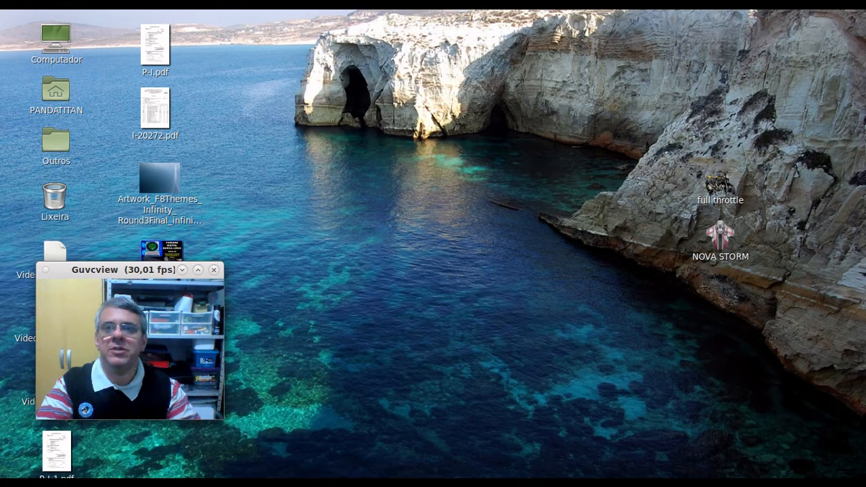
click(42, 4)
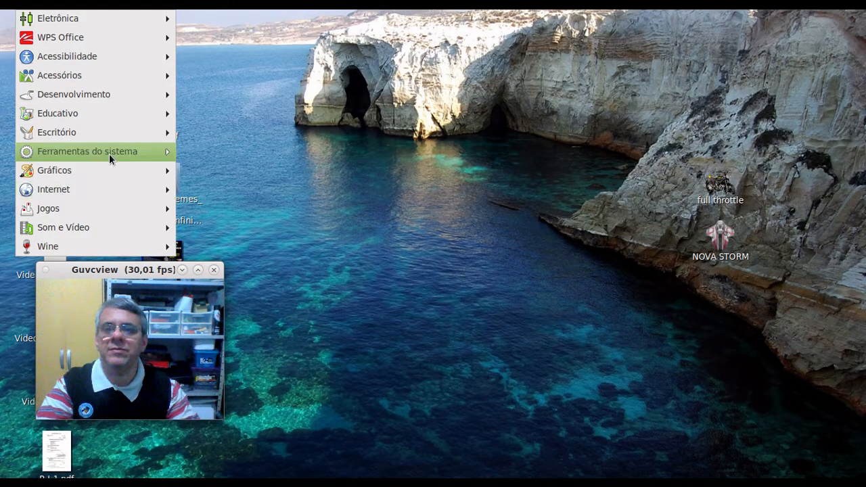
mouse_move(106, 169)
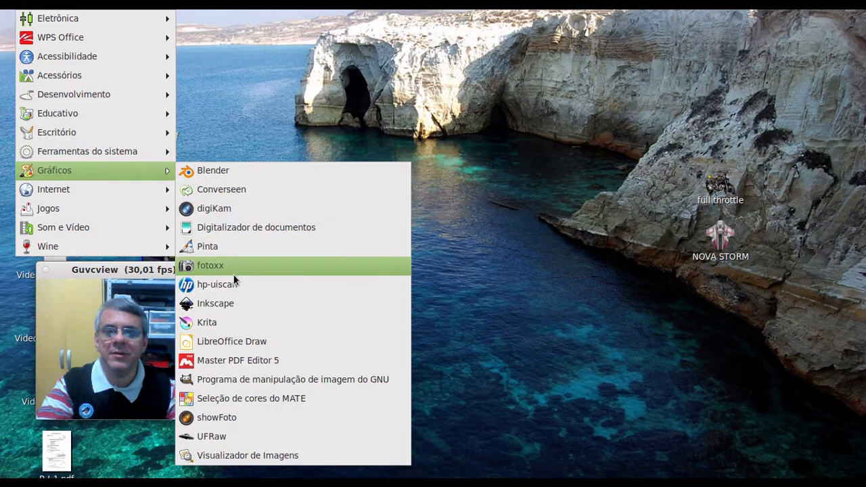
click(234, 303)
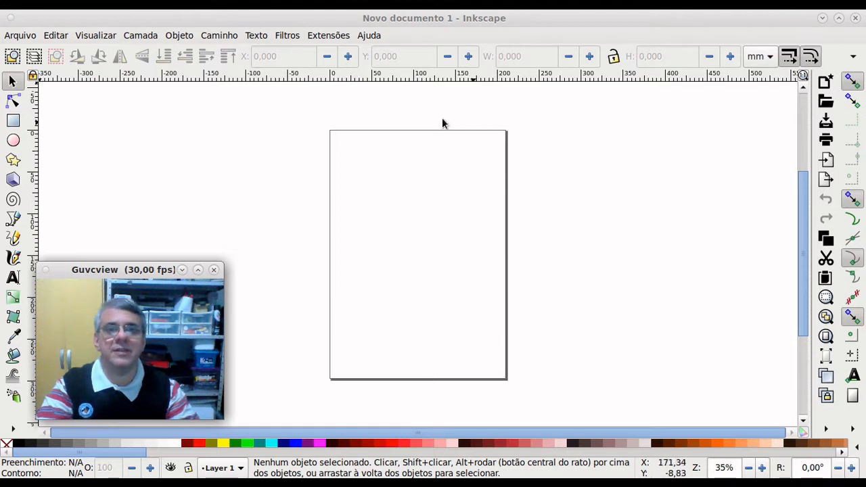
Step: Reposition the Inkscape window and open the Arquivo menu over the blank page
drag(110, 280, 667, 265)
drag(674, 273, 676, 274)
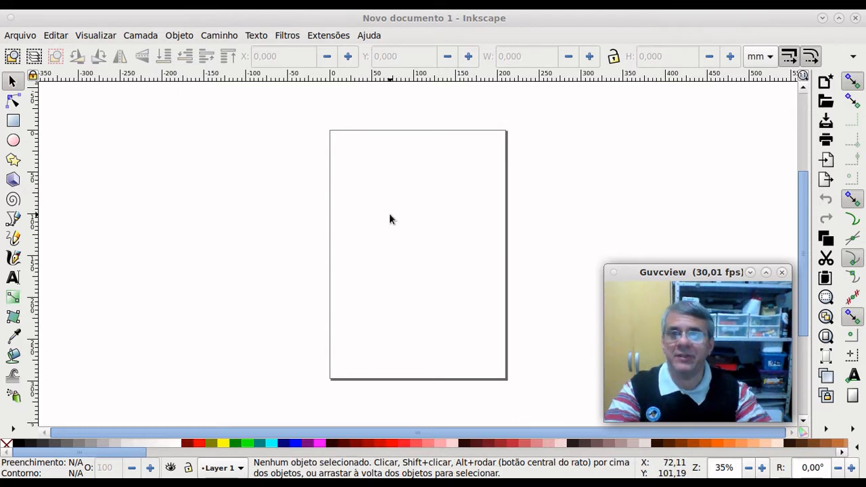
click(24, 36)
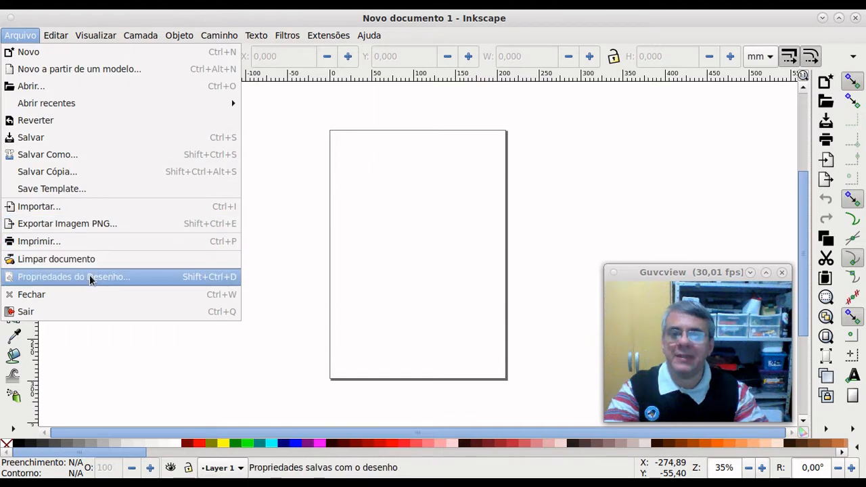
Step: In Propriedades do Desenho, set the A4 page to landscape, 297 × 210 mm
click(176, 282)
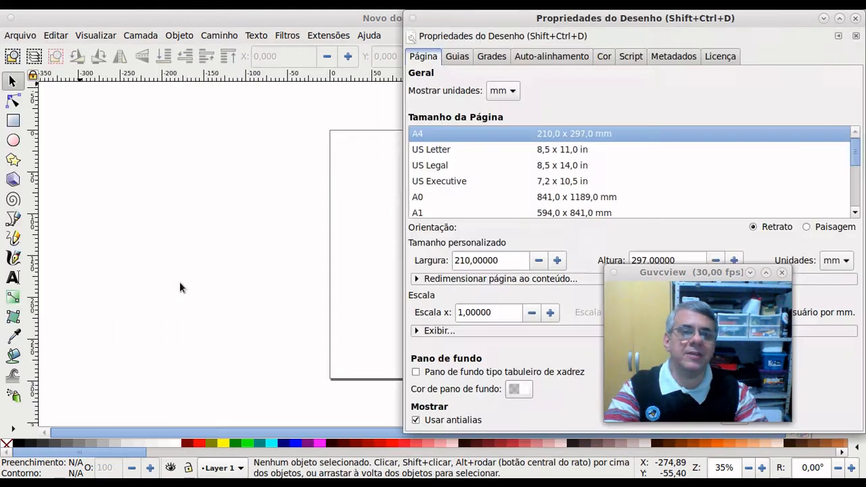
drag(586, 23, 279, 25)
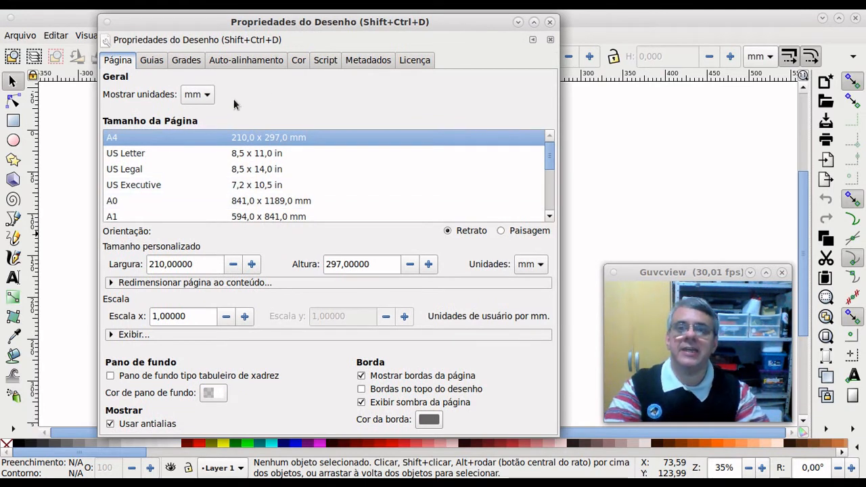
click(519, 232)
click(471, 231)
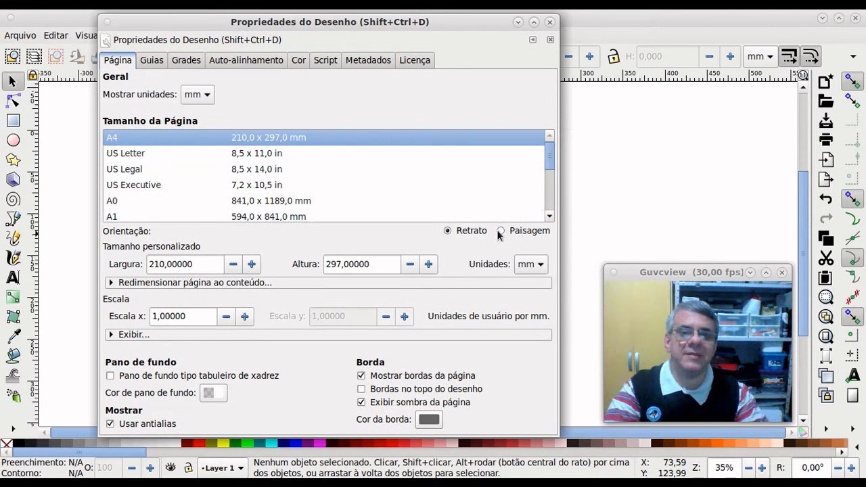
click(507, 228)
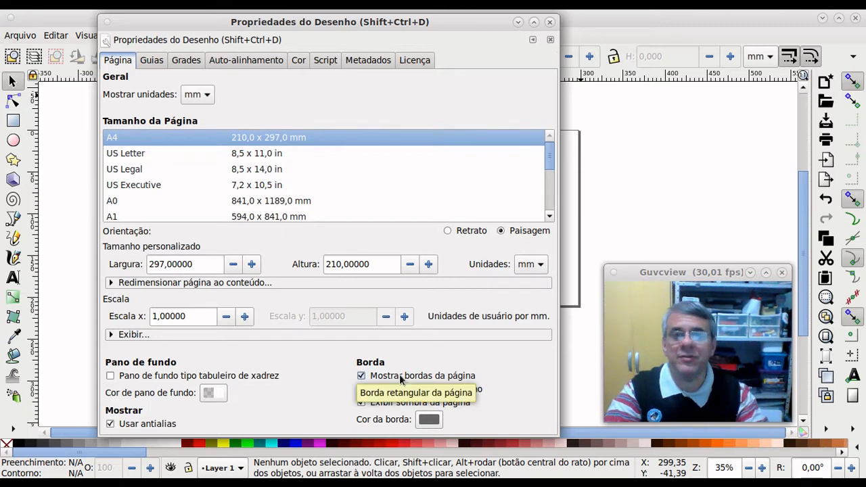
Step: Look through the Guias, Grades and Auto-alinhamento tabs, then close Document Properties
click(158, 62)
click(184, 62)
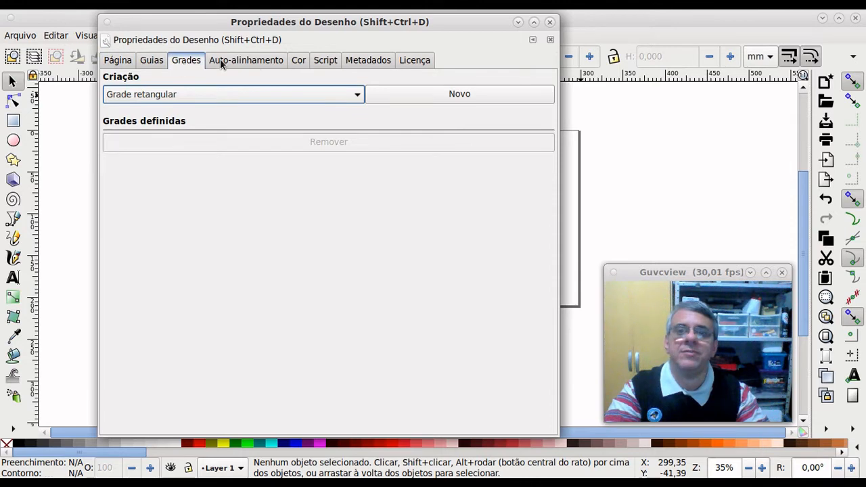
click(253, 61)
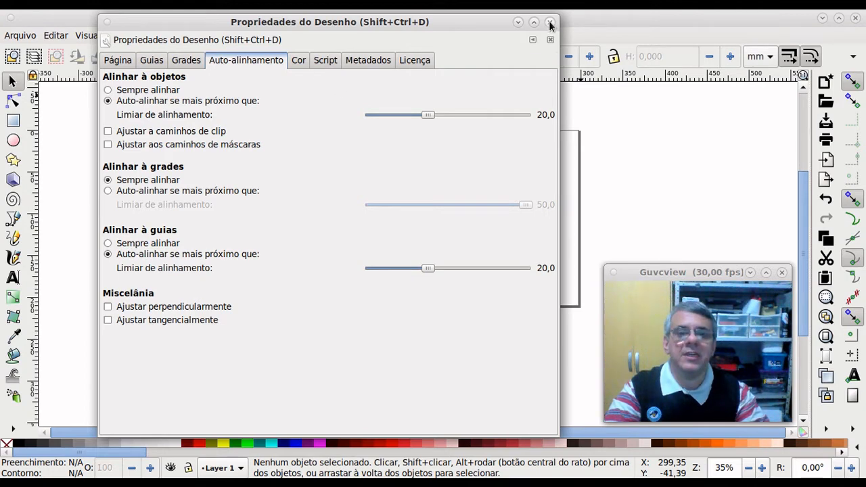
click(124, 64)
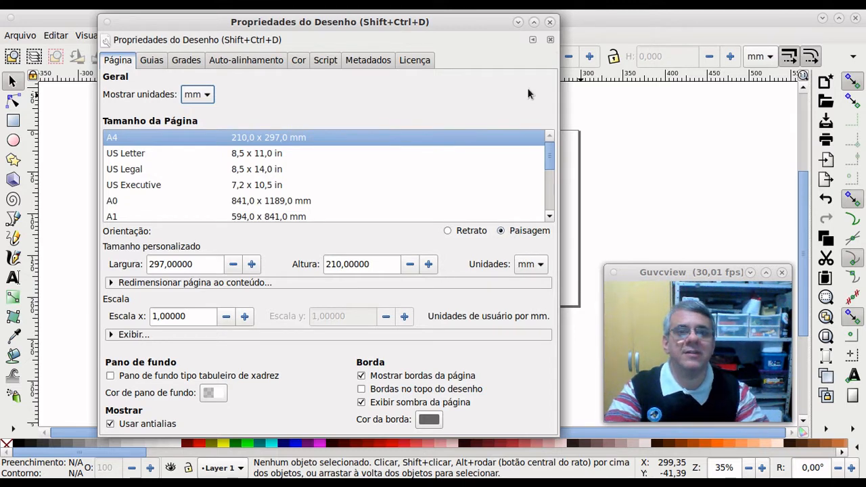
click(550, 23)
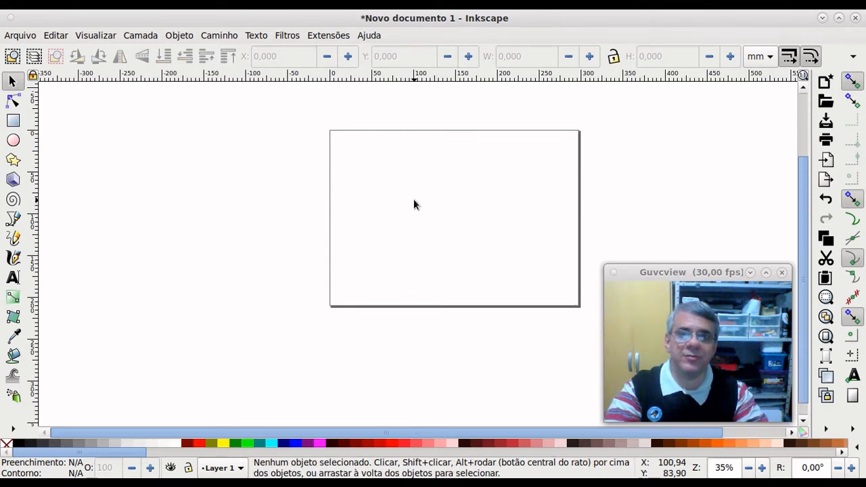
scroll(414, 204, down, 1)
scroll(414, 205, up, 1)
scroll(414, 205, up, 1)
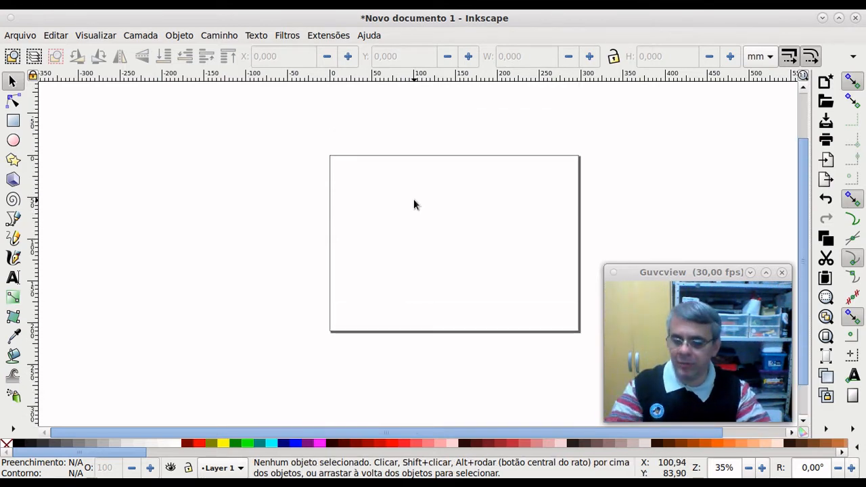
key(ctrl)
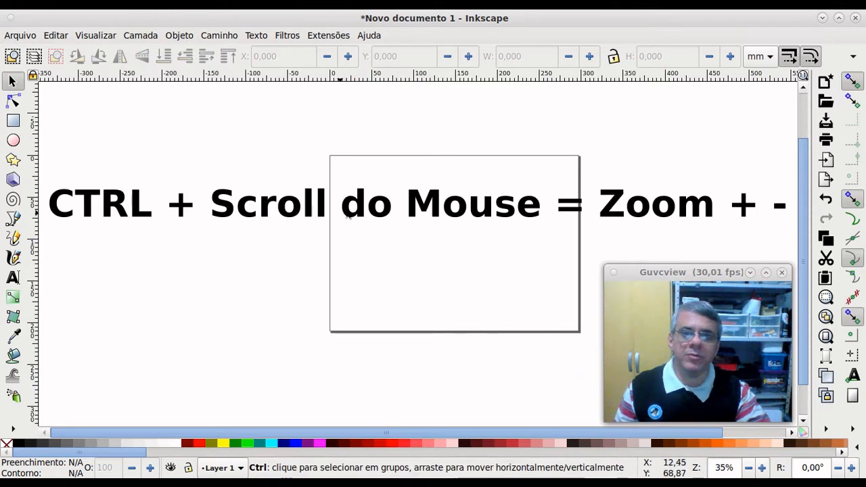
scroll(348, 195, up, 4)
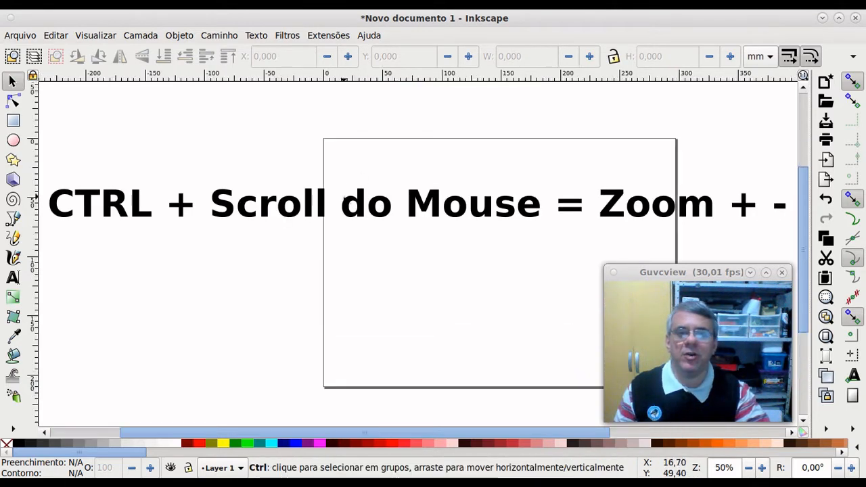
scroll(343, 198, up, 2)
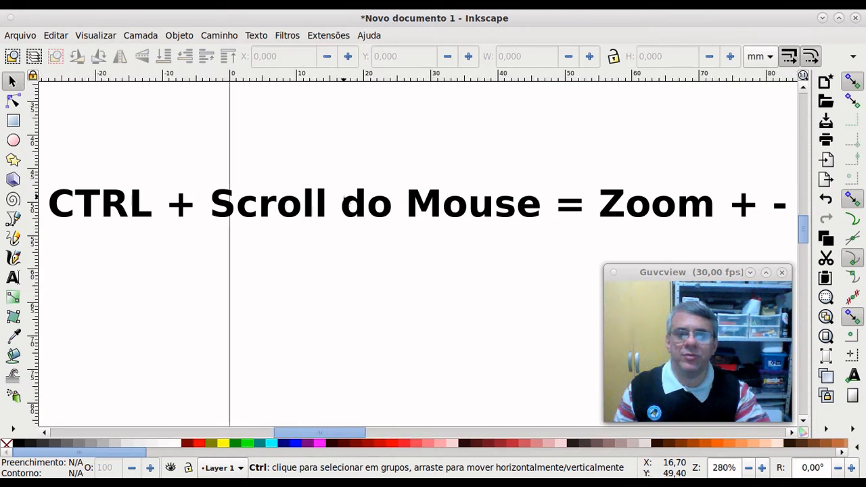
scroll(343, 197, down, 5)
scroll(345, 197, down, 1)
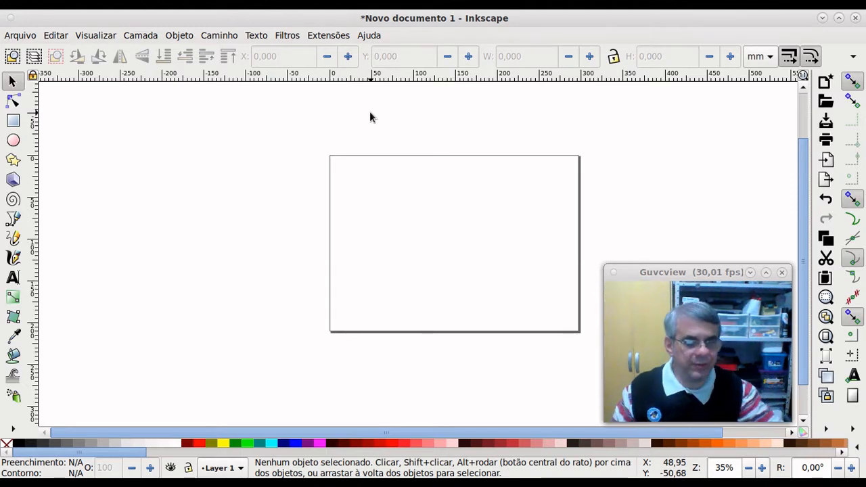
scroll(358, 285, up, 2)
scroll(358, 285, up, 2)
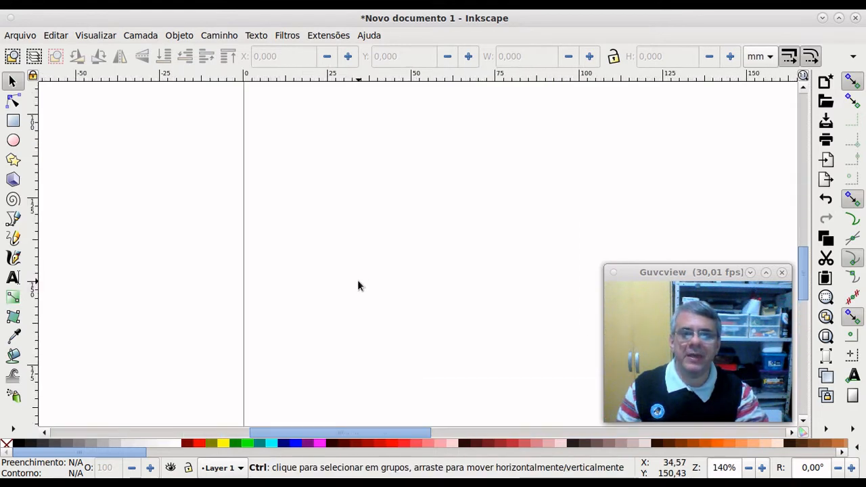
scroll(359, 285, down, 4)
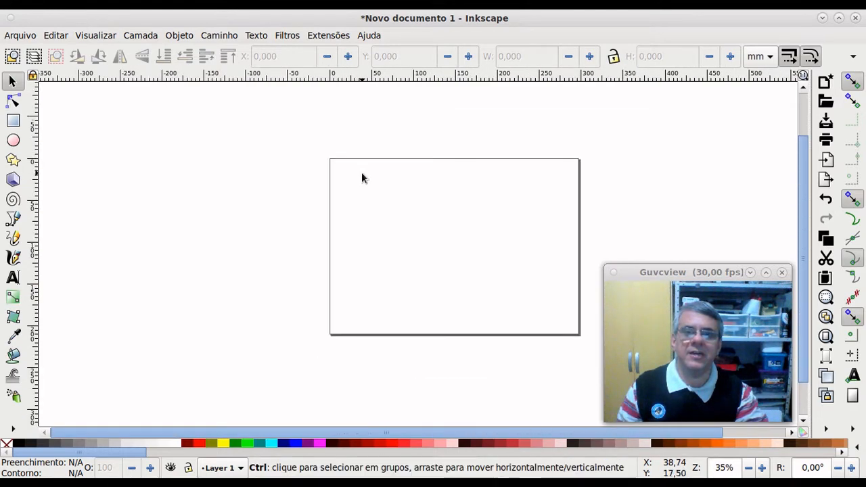
scroll(361, 172, up, 5)
scroll(362, 173, down, 3)
scroll(362, 173, down, 1)
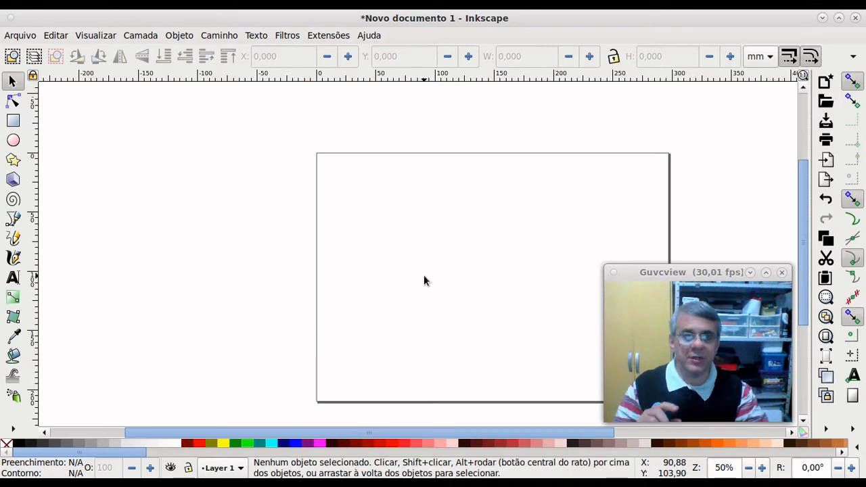
scroll(476, 251, down, 4)
scroll(476, 252, up, 4)
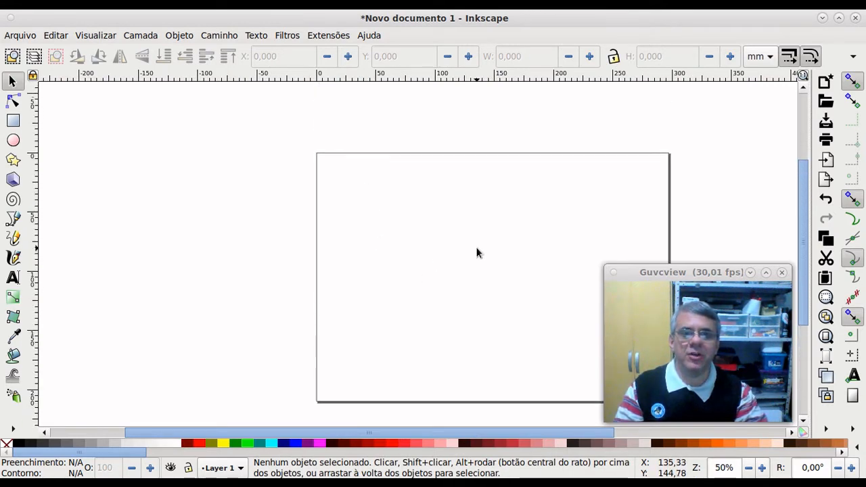
scroll(477, 252, down, 1)
scroll(476, 252, right, 7)
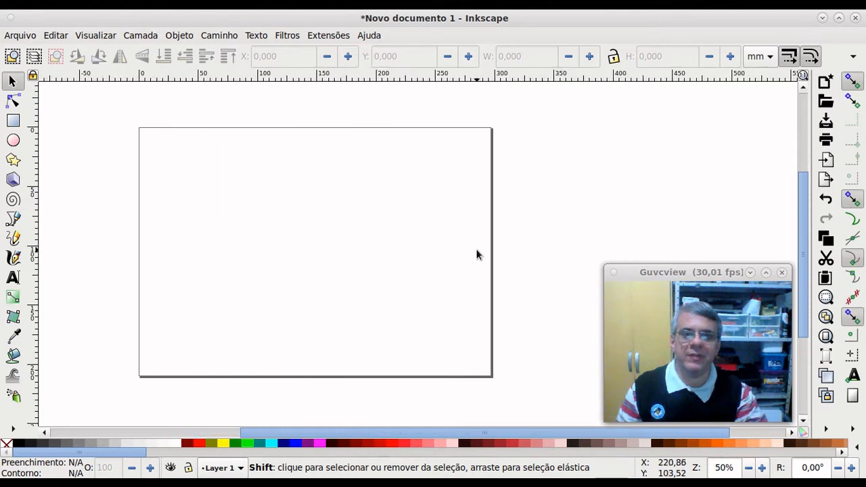
scroll(477, 255, right, 6)
scroll(476, 255, left, 10)
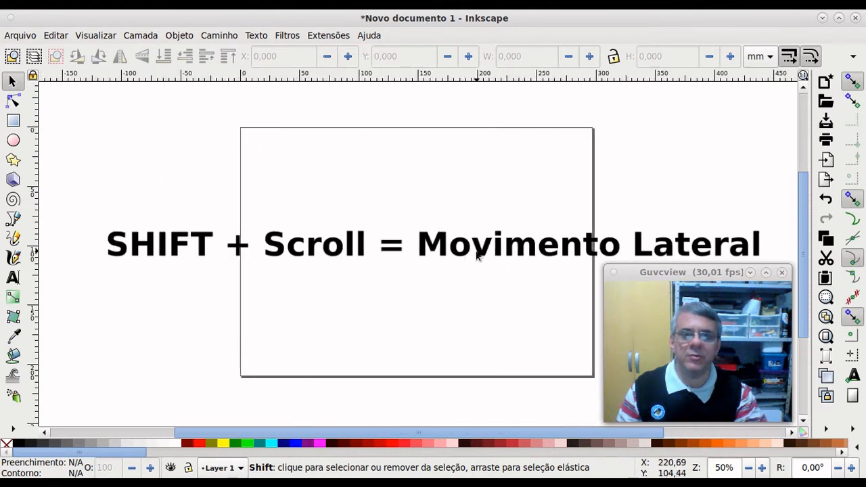
scroll(476, 253, left, 3)
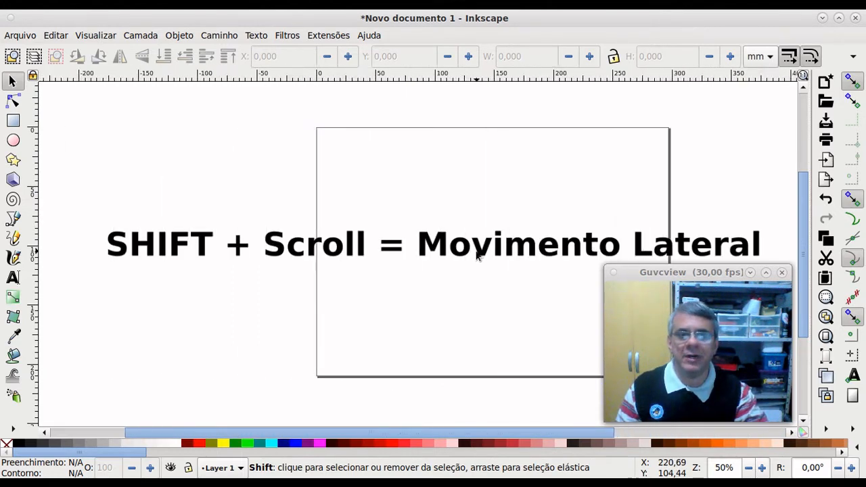
scroll(477, 252, right, 5)
scroll(477, 252, left, 2)
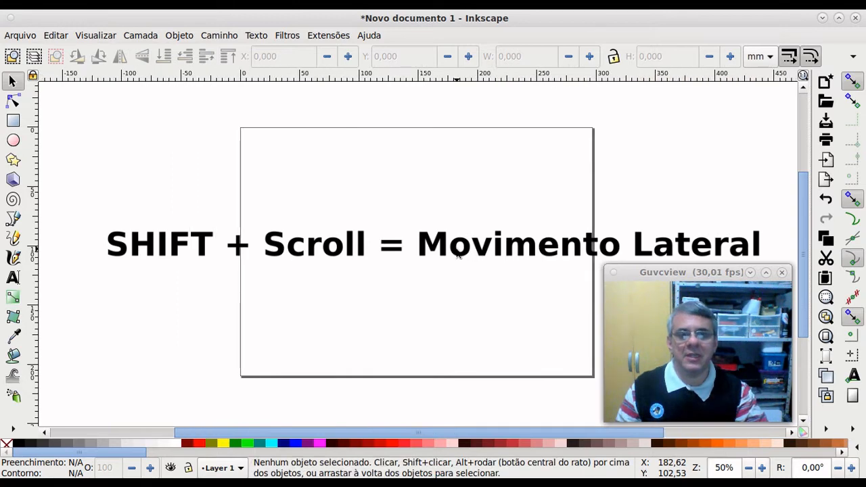
scroll(467, 254, up, 3)
scroll(460, 254, down, 5)
scroll(457, 254, up, 2)
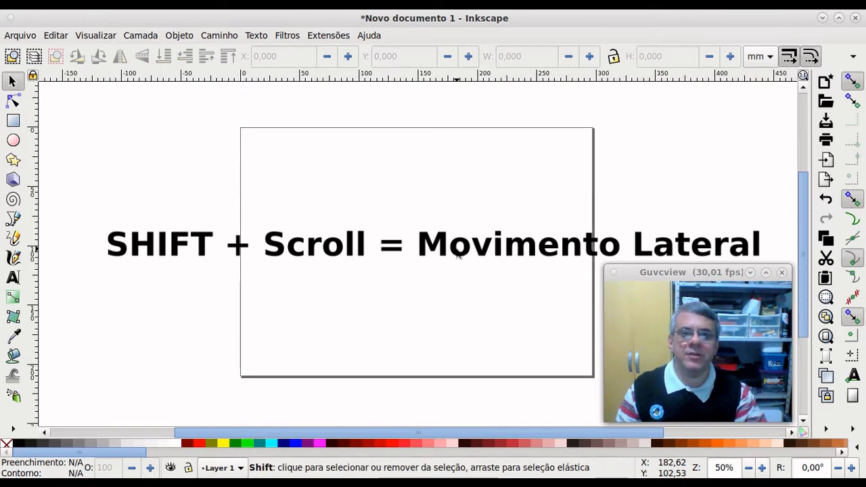
scroll(457, 254, left, 6)
scroll(458, 254, right, 7)
scroll(458, 254, left, 3)
scroll(458, 254, left, 1)
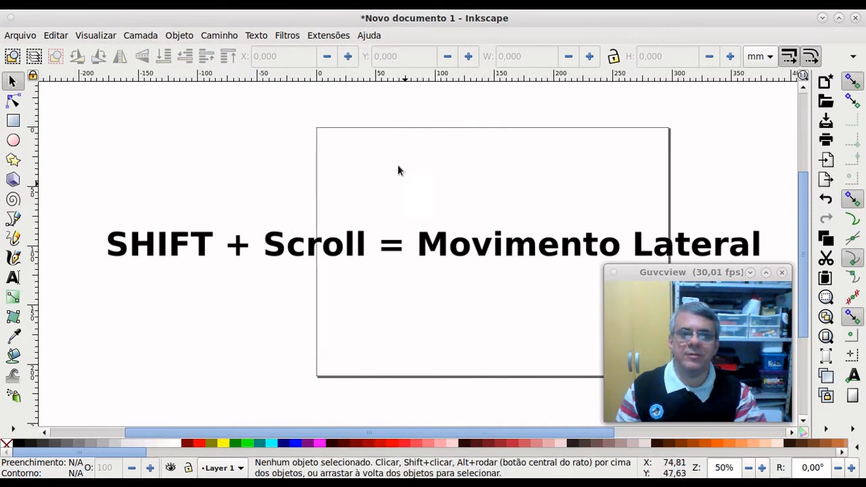
scroll(357, 143, up, 4)
scroll(357, 143, down, 6)
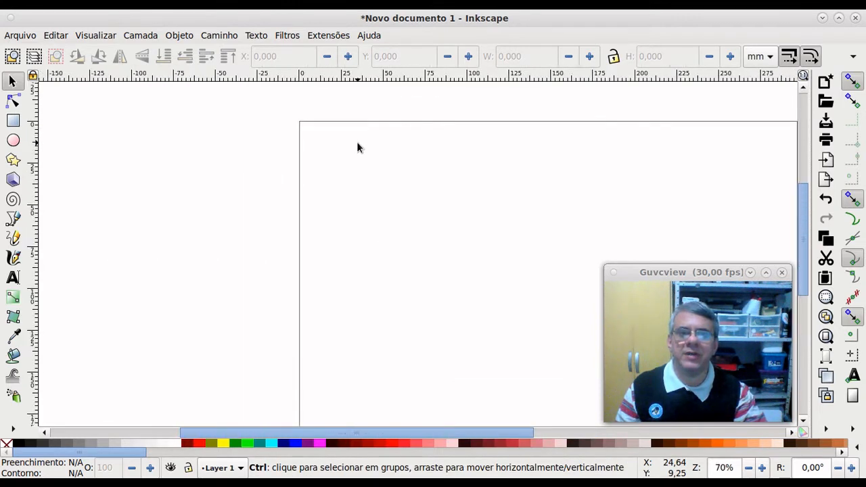
scroll(359, 161, up, 4)
scroll(361, 158, down, 1)
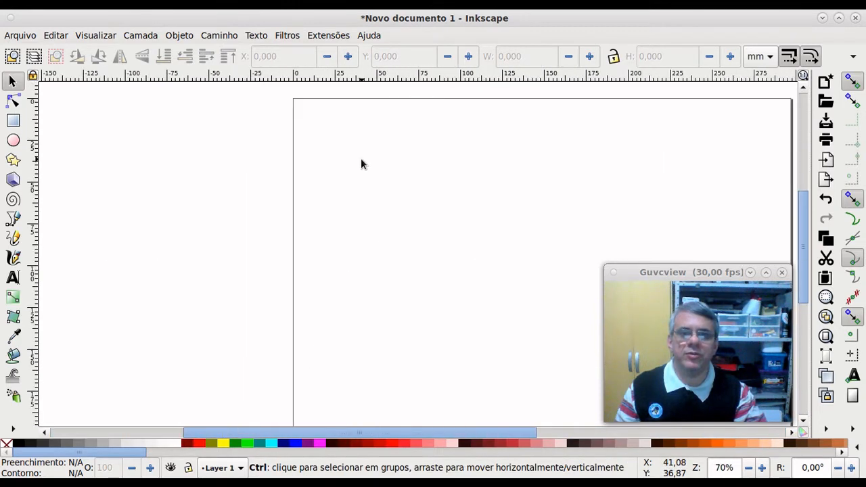
scroll(409, 177, right, 1)
scroll(454, 202, down, 1)
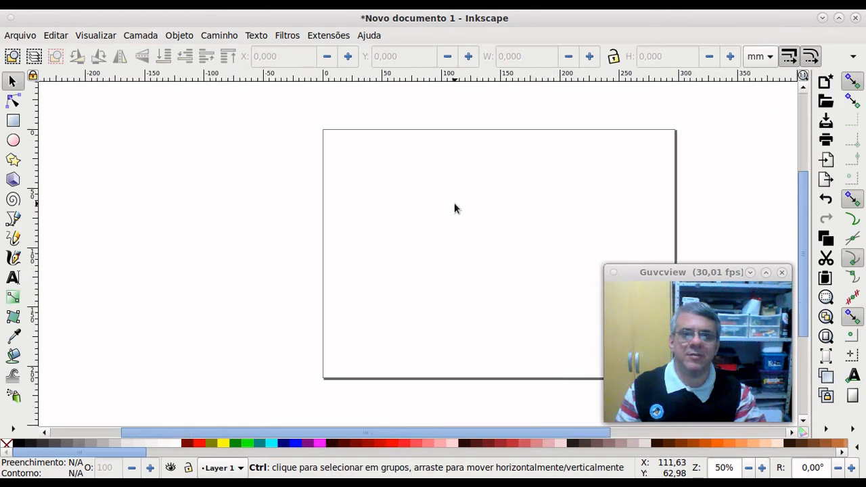
scroll(454, 203, right, 3)
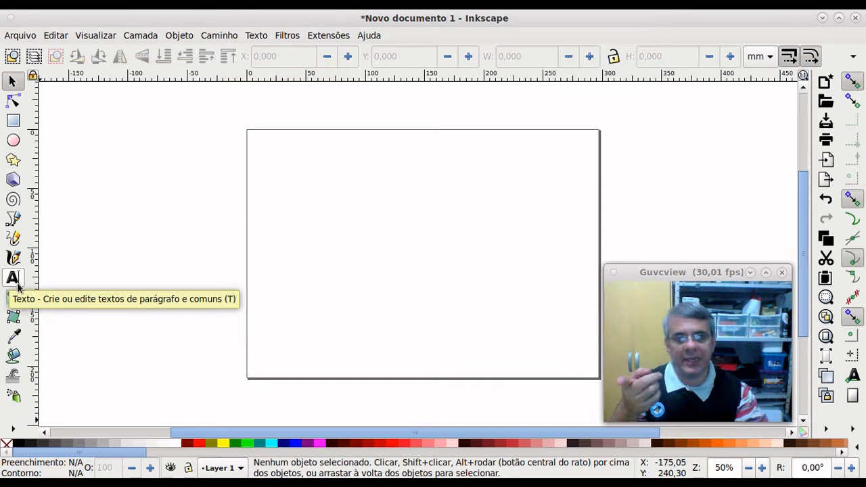
Step: With the Zoom tool, zoom the page between 18% and 70%, ending at 50%
click(13, 430)
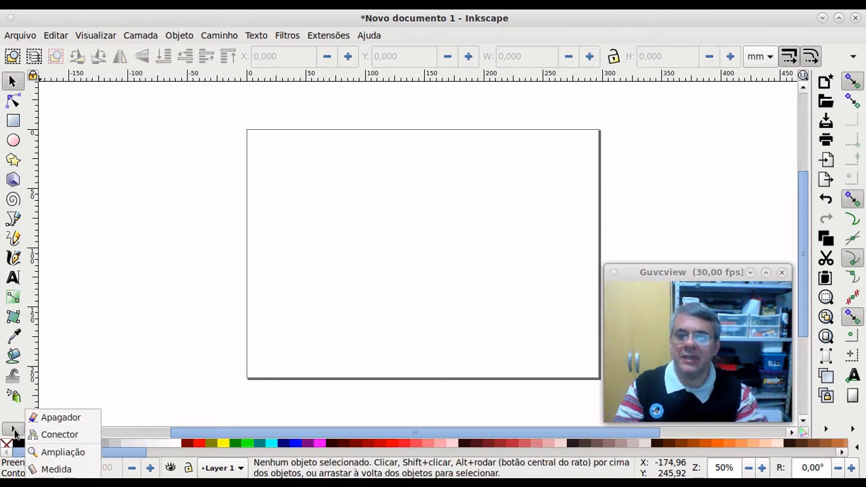
click(48, 454)
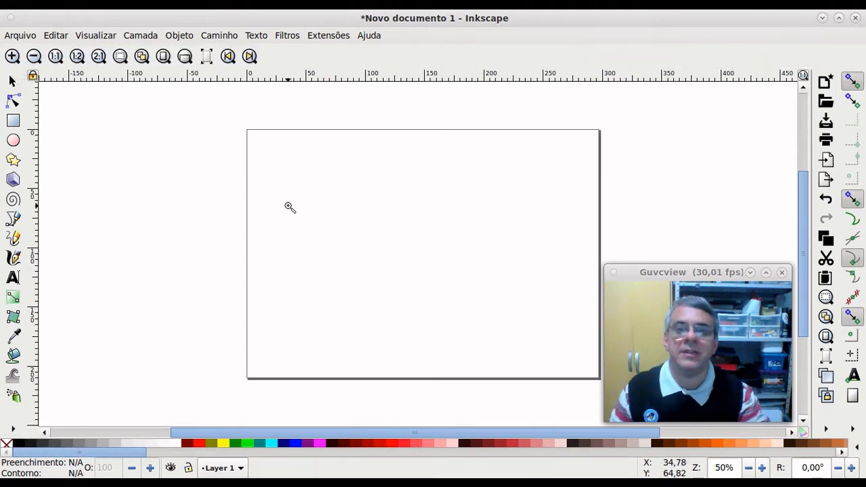
shift+click(307, 271)
shift+click(310, 271)
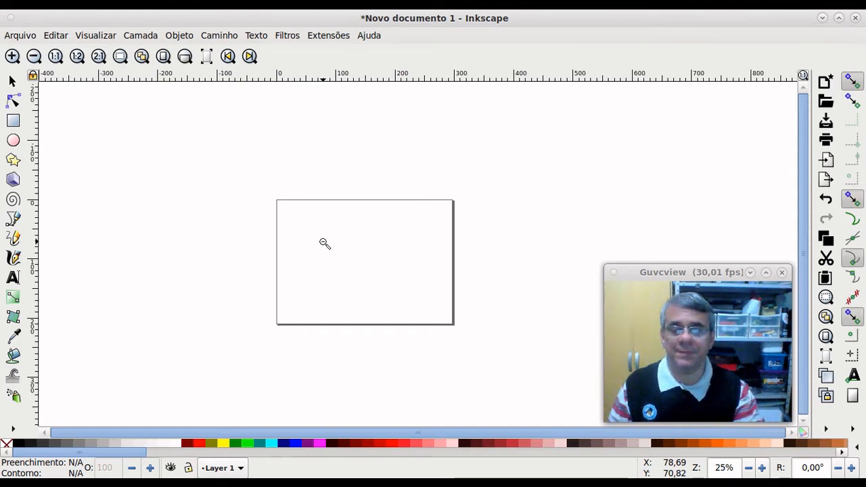
shift+click(325, 243)
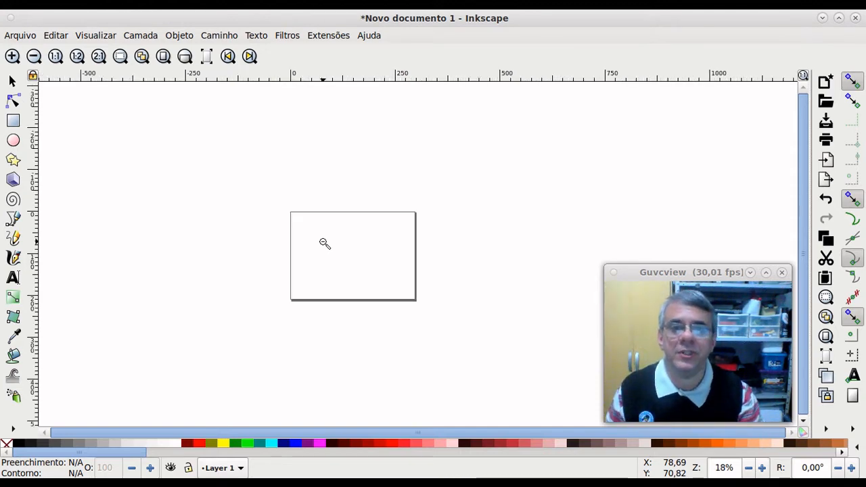
click(325, 243)
click(325, 244)
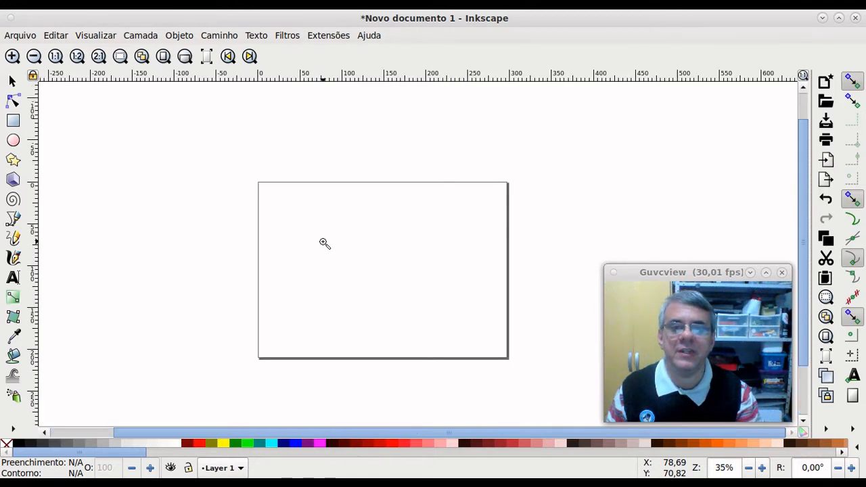
click(325, 244)
click(325, 243)
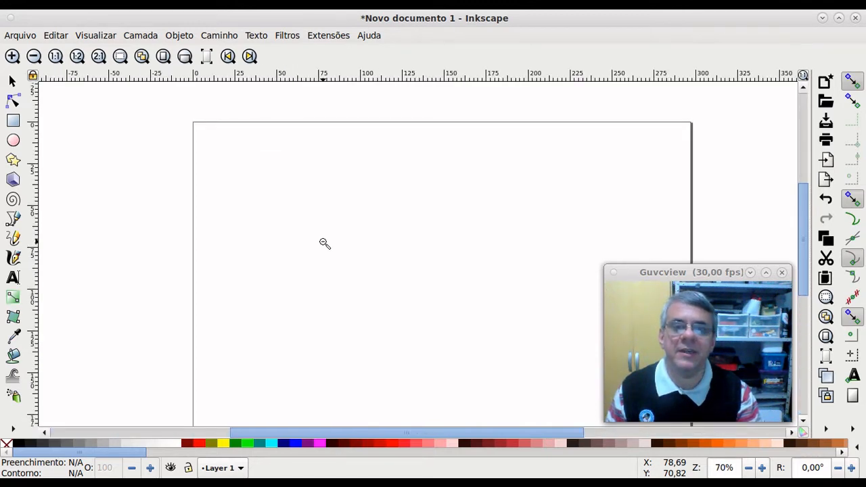
shift+click(325, 243)
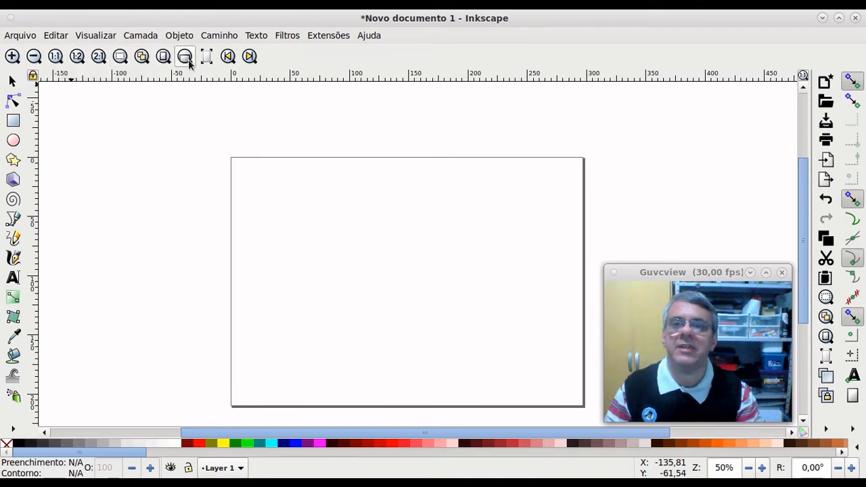
Step: Show the page at actual 1:1 size using the zoom buttons, then pick the Rectangle tool
click(12, 57)
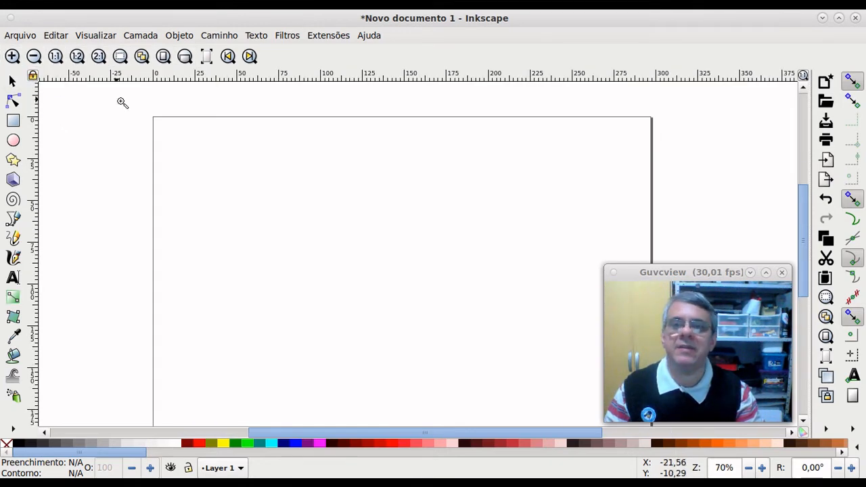
click(34, 56)
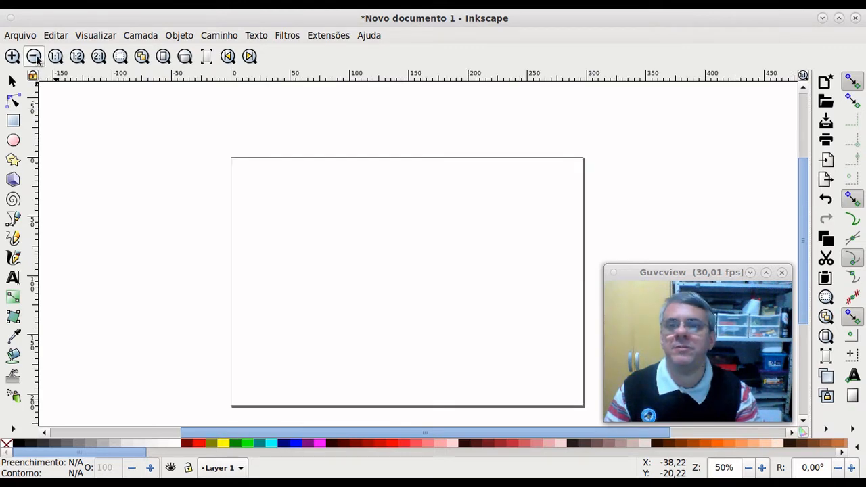
click(55, 57)
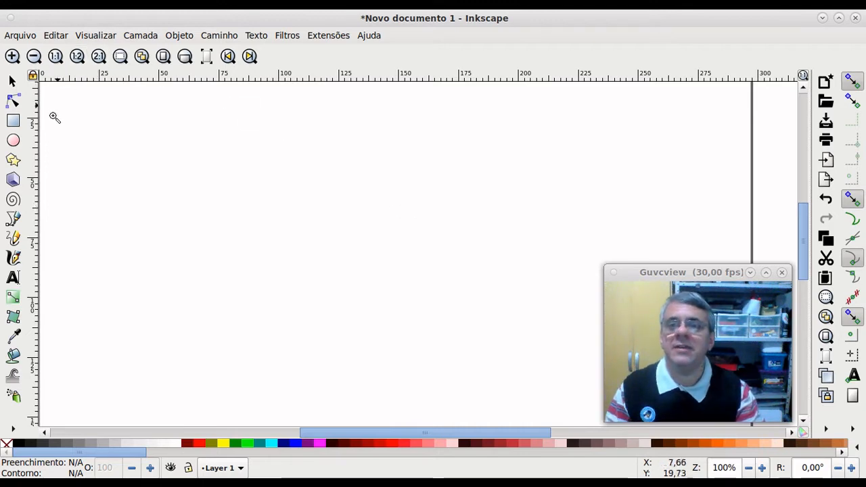
click(13, 120)
Step: Draw a rectangle filled 90% grey, then a smaller second one below-left of it
drag(207, 162, 360, 275)
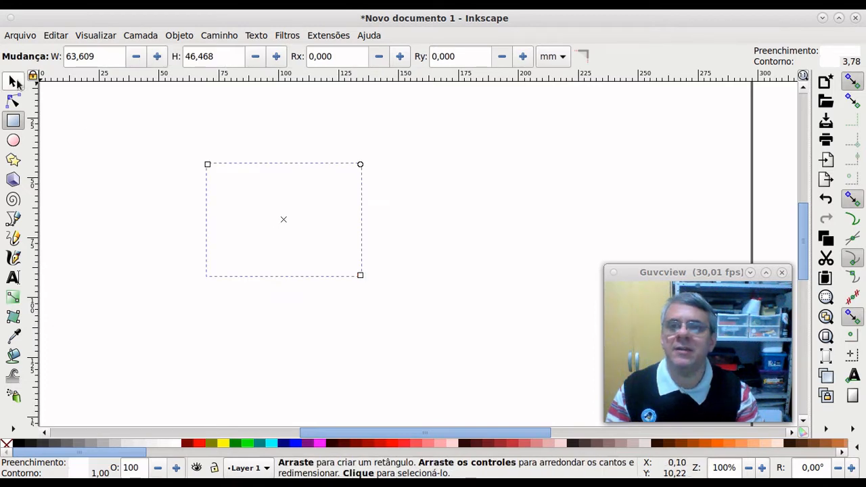
click(14, 82)
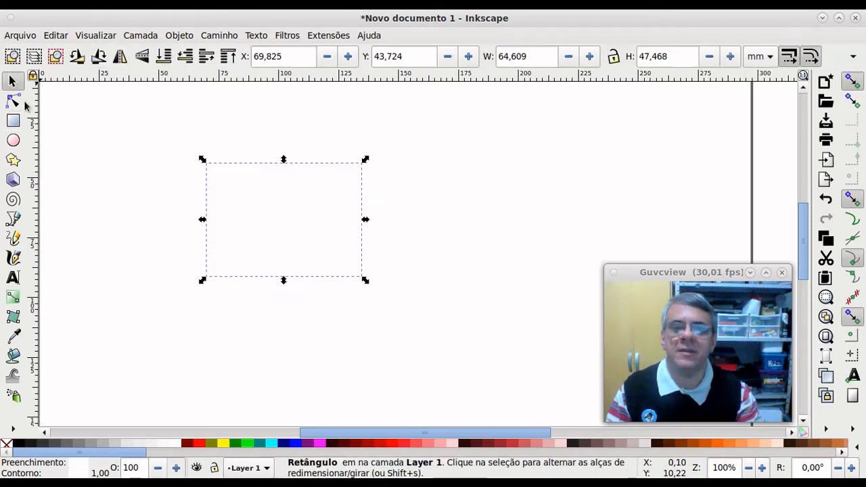
click(25, 445)
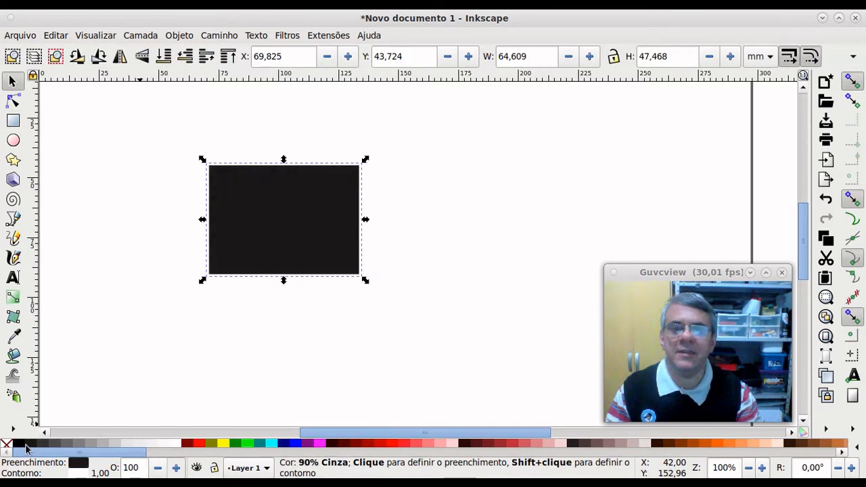
click(12, 122)
drag(105, 294, 236, 374)
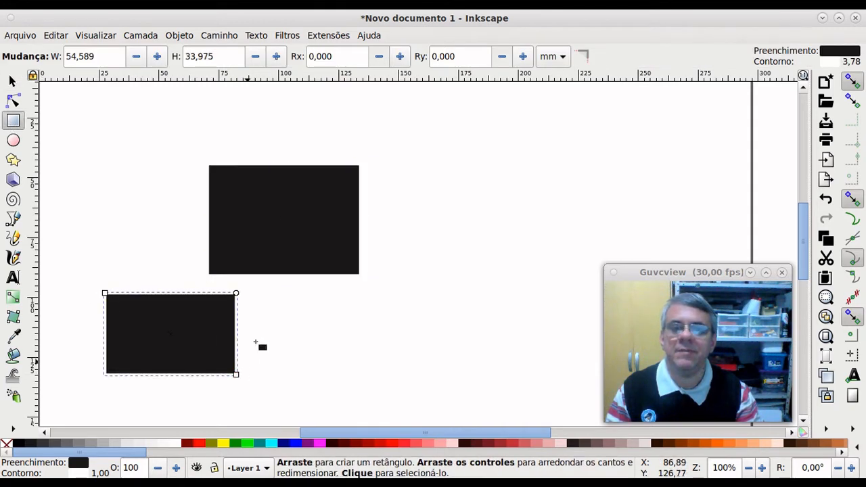
click(11, 81)
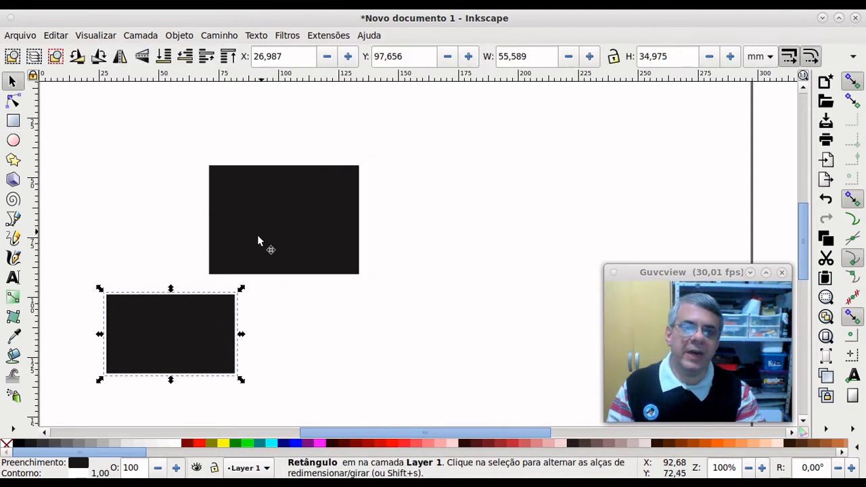
Step: With the Zoom tool, zoom out to the whole page, then in to 200%
click(22, 432)
click(33, 451)
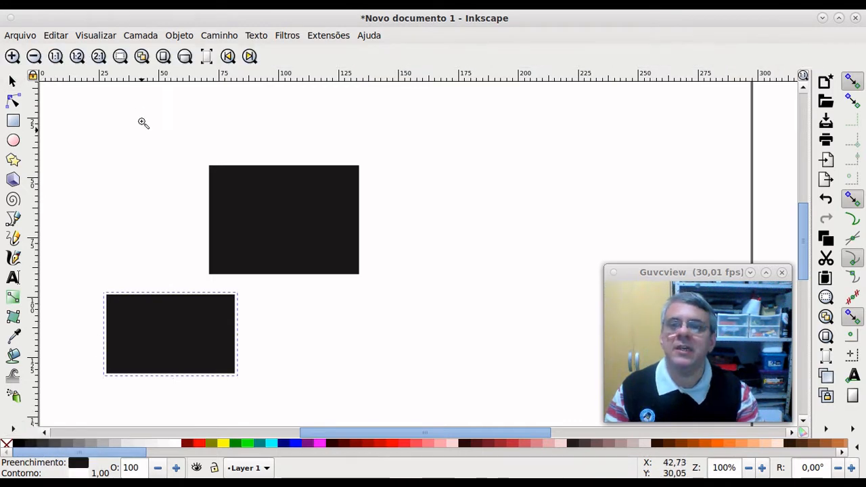
click(83, 58)
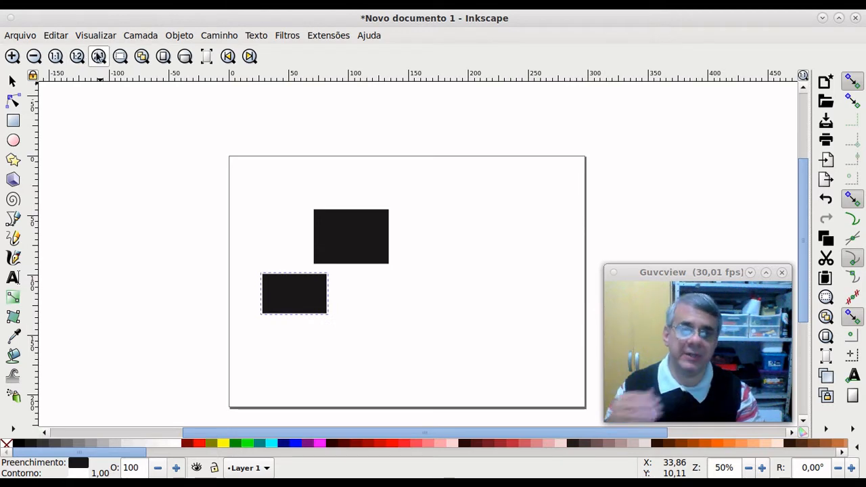
click(98, 58)
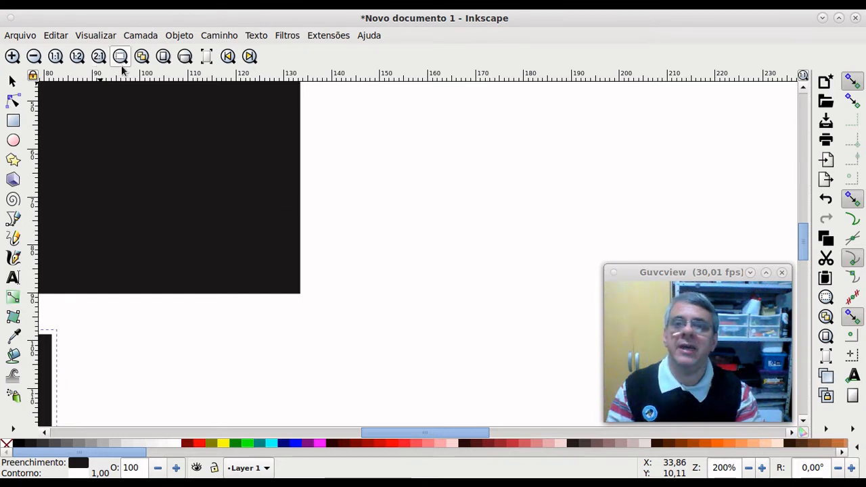
Step: Try the zoom-to-drawing, zoom-out and page-width buttons, then zoom in twice on the canvas
click(122, 58)
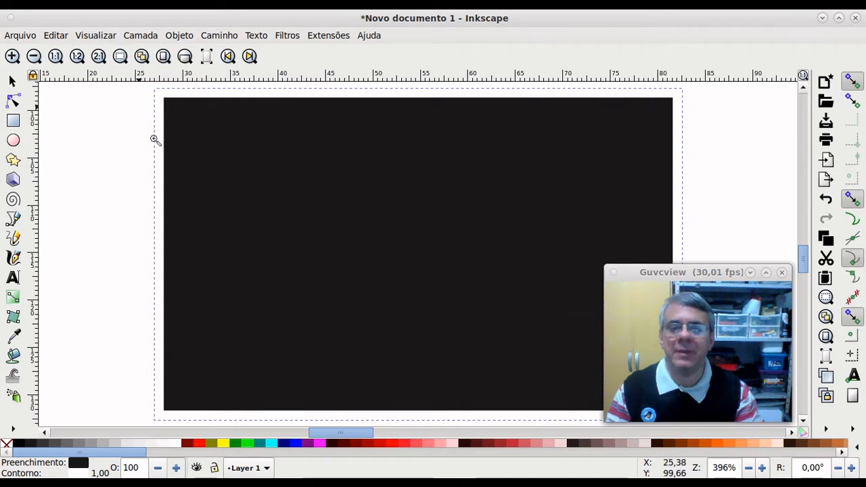
click(166, 58)
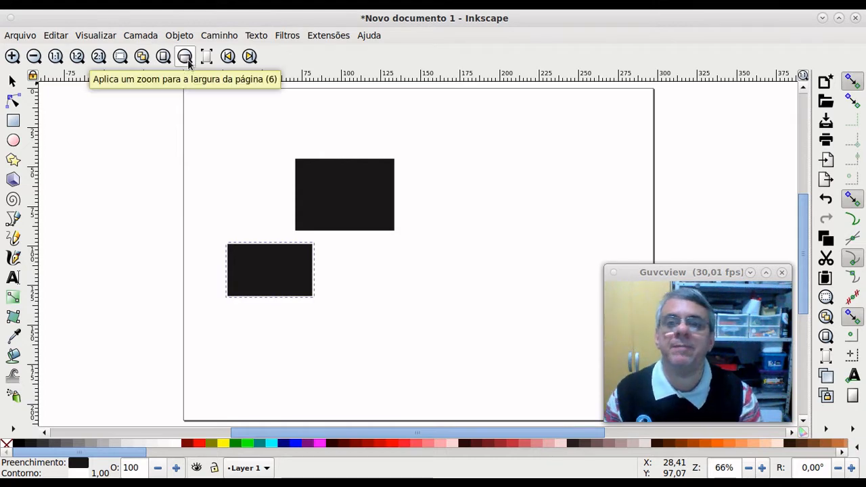
click(186, 58)
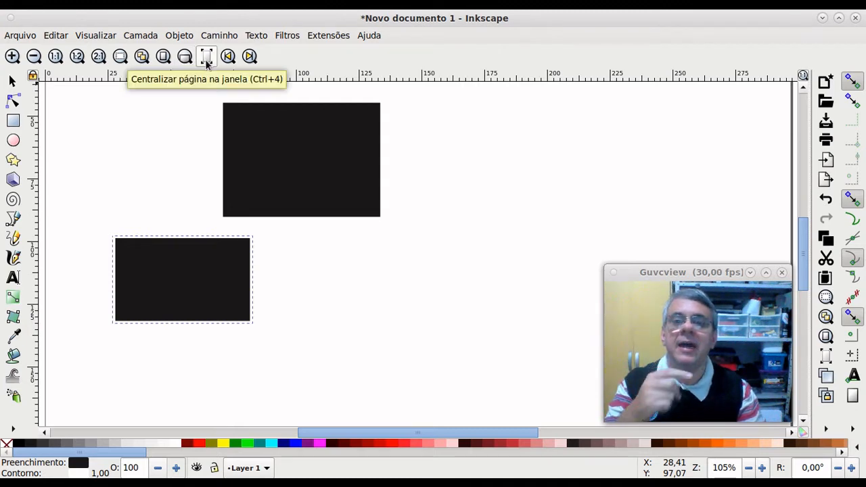
click(206, 65)
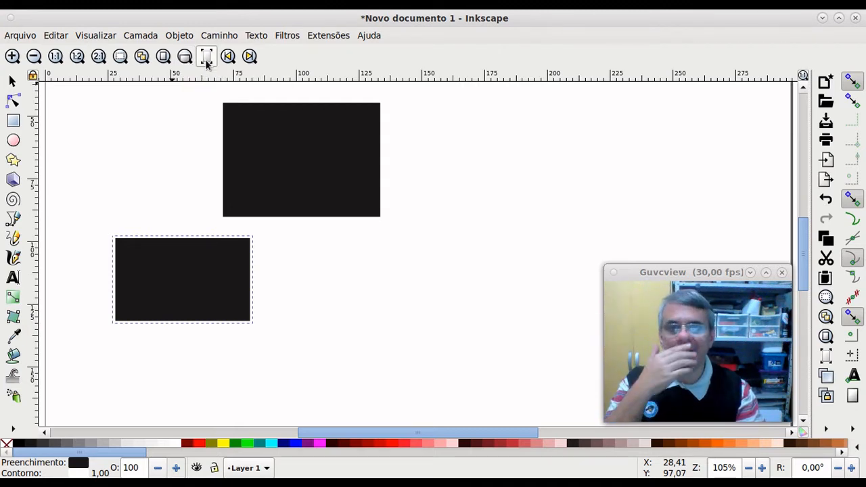
click(380, 262)
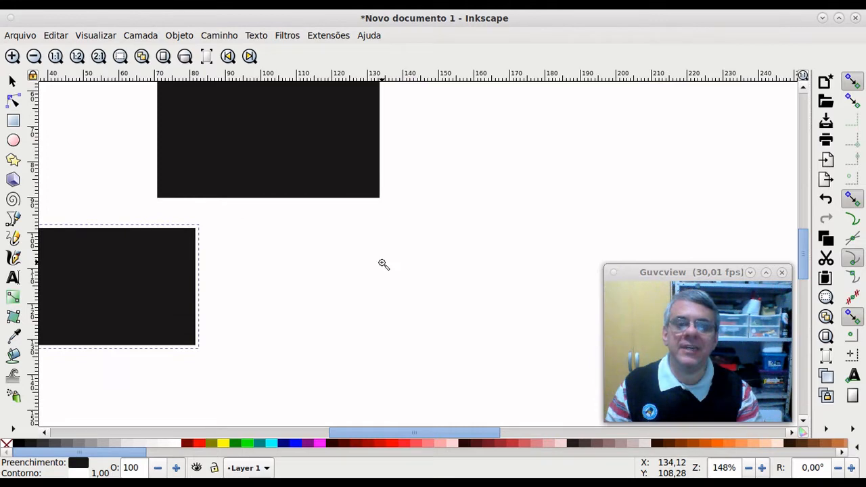
click(382, 264)
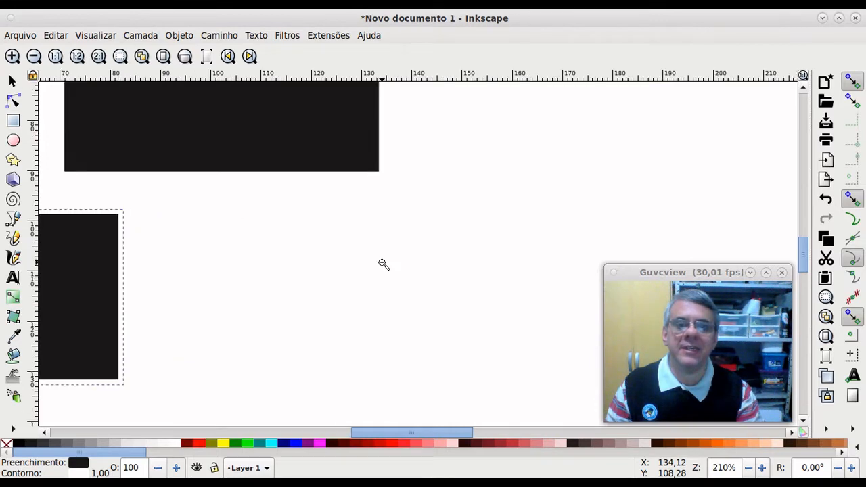
click(163, 58)
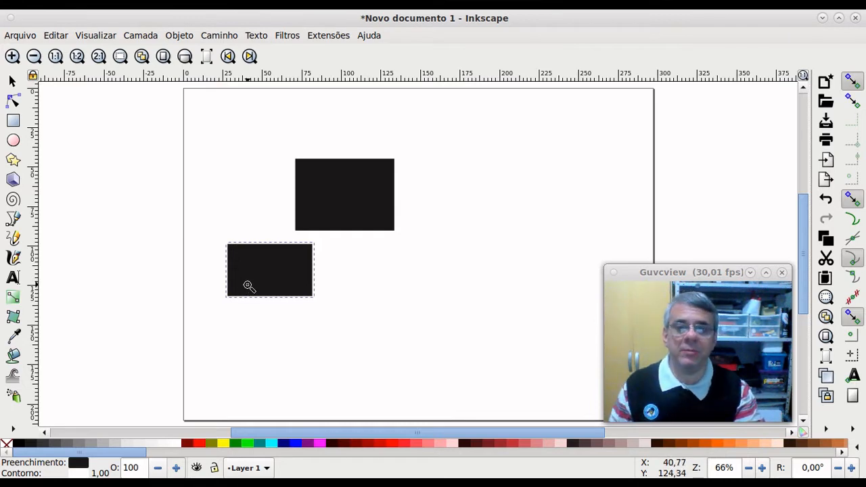
Step: Scroll the canvas up, down, left and right with the mouse wheel
scroll(249, 285, up, 4)
scroll(251, 275, down, 2)
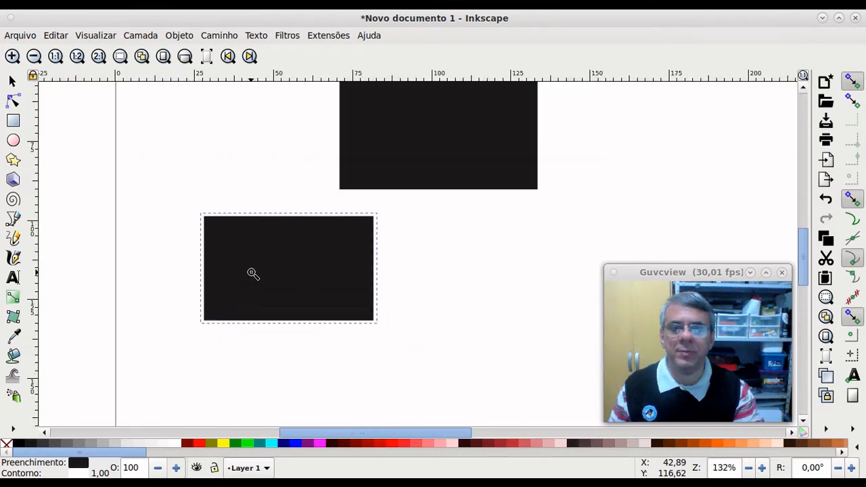
scroll(252, 273, down, 1)
scroll(252, 274, right, 5)
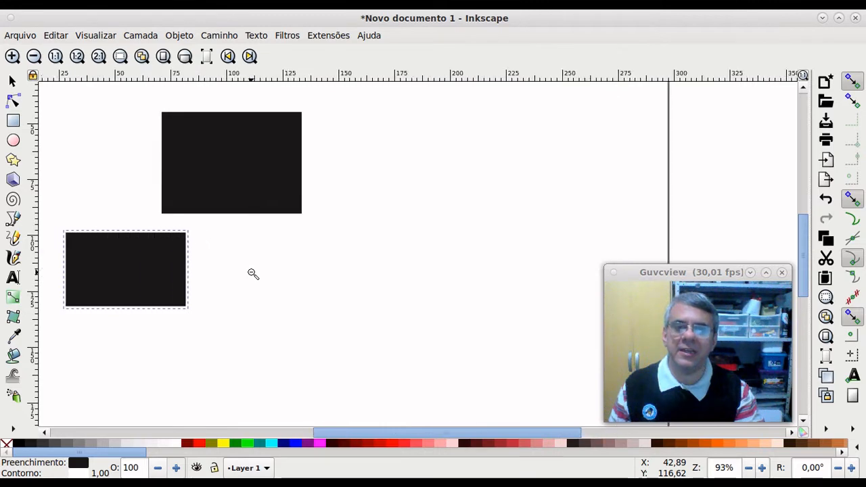
scroll(252, 274, left, 5)
scroll(253, 274, down, 5)
scroll(252, 273, up, 5)
scroll(252, 273, left, 2)
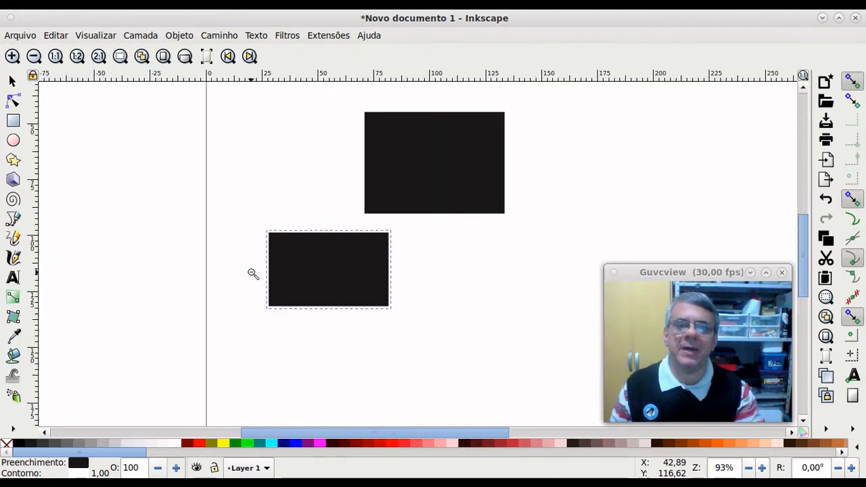
scroll(252, 273, right, 4)
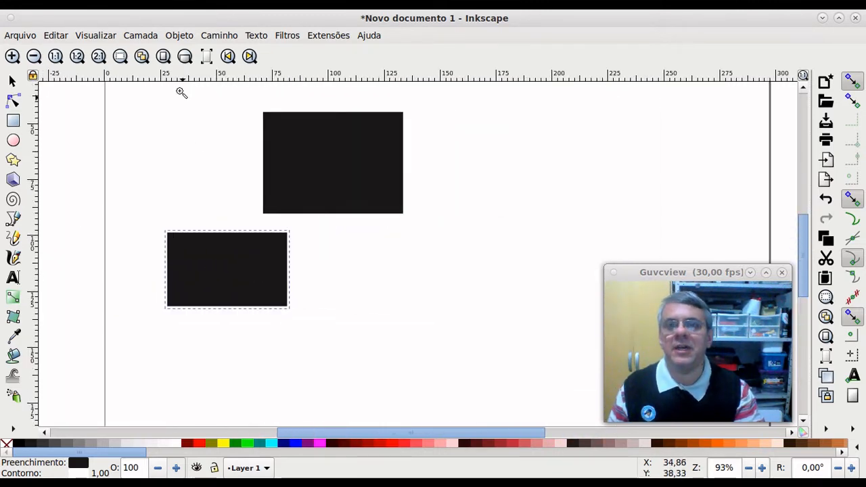
Step: Zoom in on the lower rectangle, then zoom back out to show the whole page
click(121, 60)
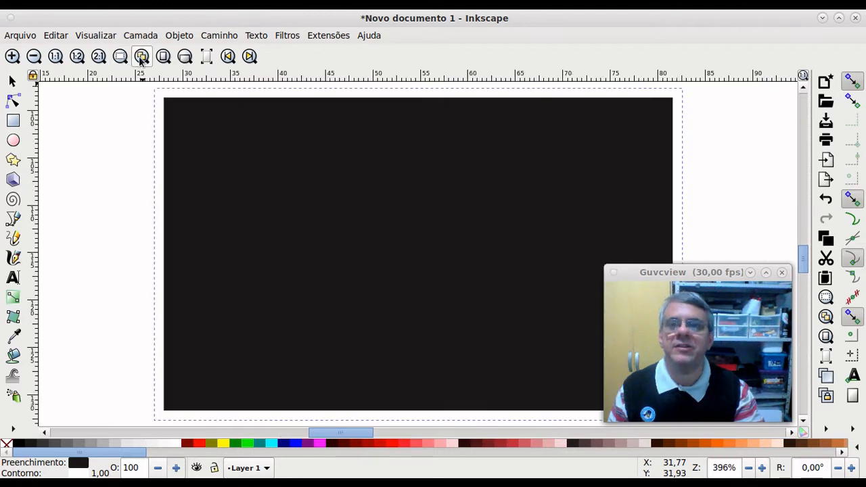
click(142, 57)
click(163, 57)
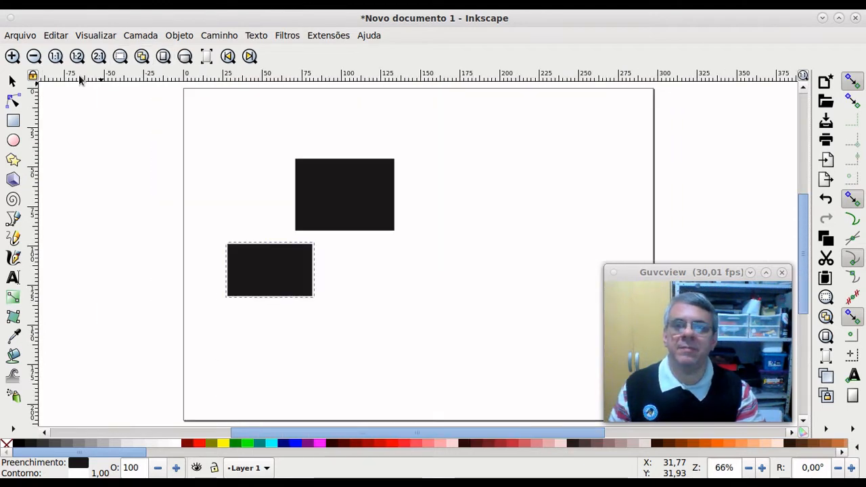
Step: With the Selector, delete the lower black rectangle and then the upper one
click(12, 80)
key(Escape)
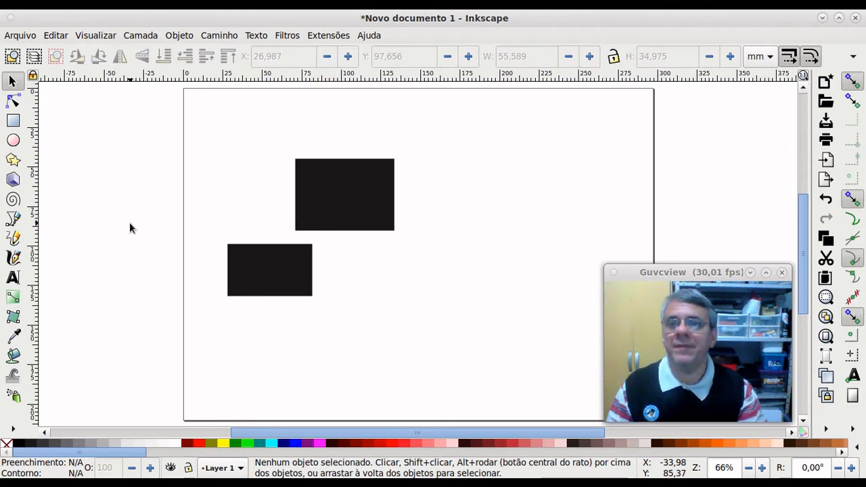
click(274, 270)
key(Delete)
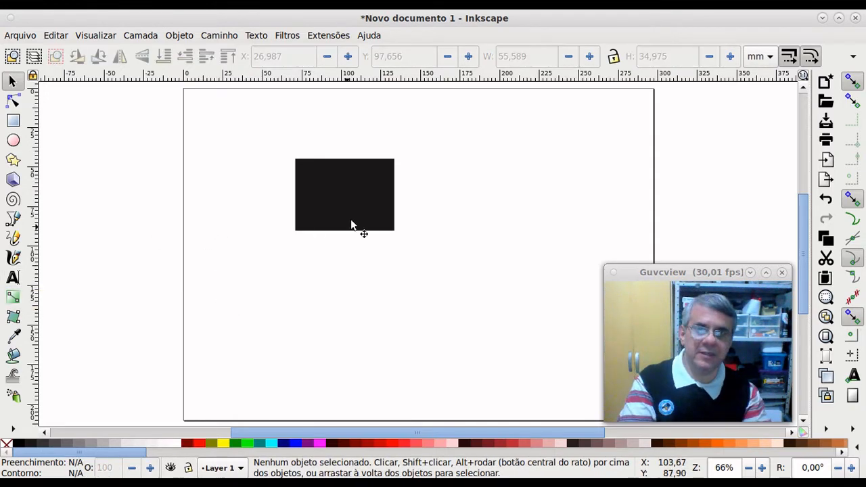
click(359, 200)
key(Delete)
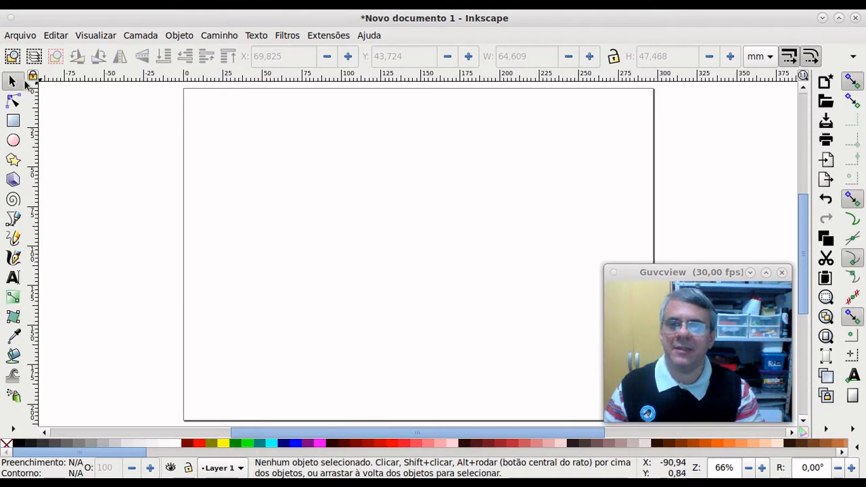
Step: Look through the Camada (Layer) and Objeto (Object) menus, close them, and choose the Rectangle tool
key(ctrl)
key(ctrl)
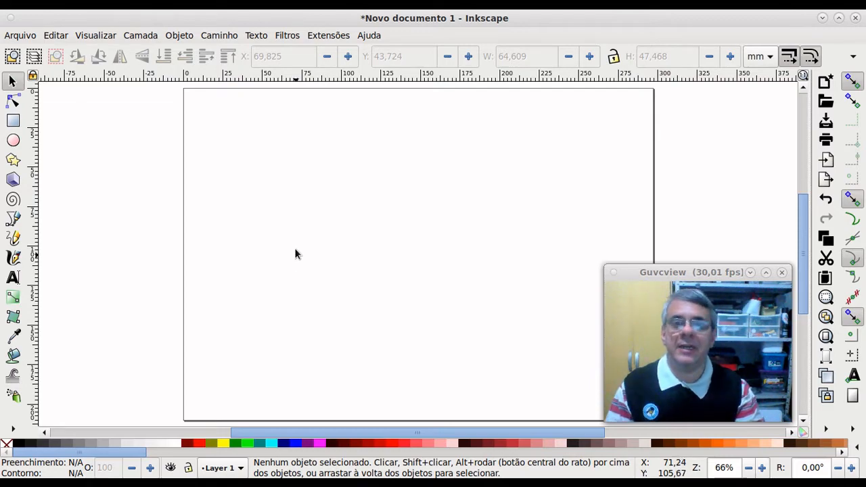
click(255, 35)
mouse_move(147, 40)
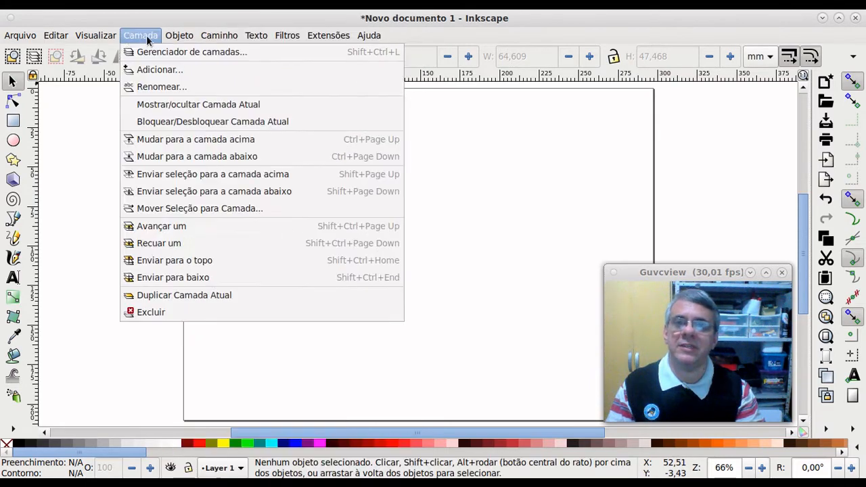
mouse_move(179, 35)
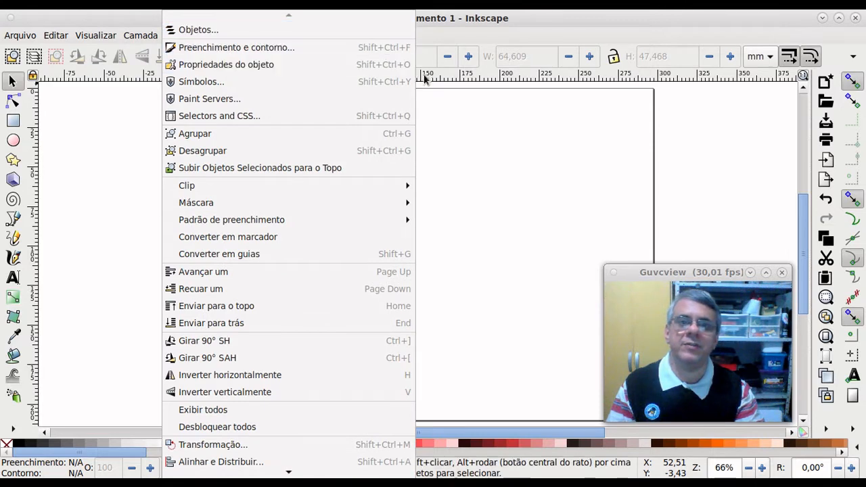
click(446, 91)
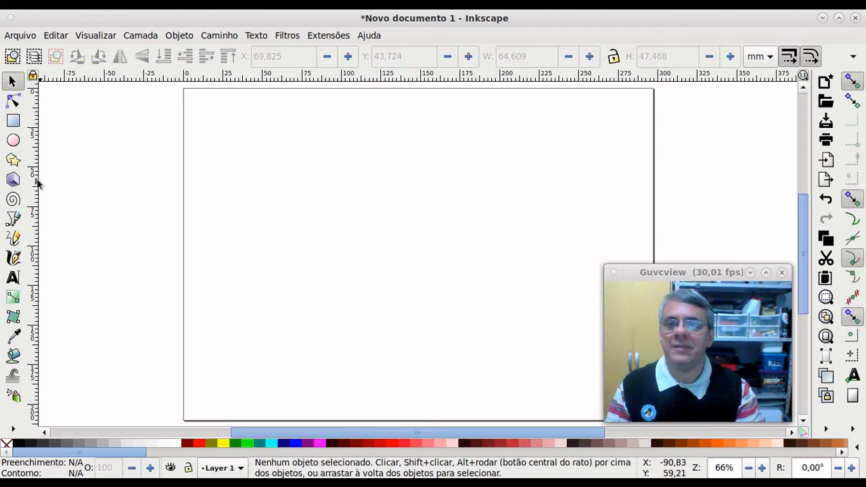
click(12, 121)
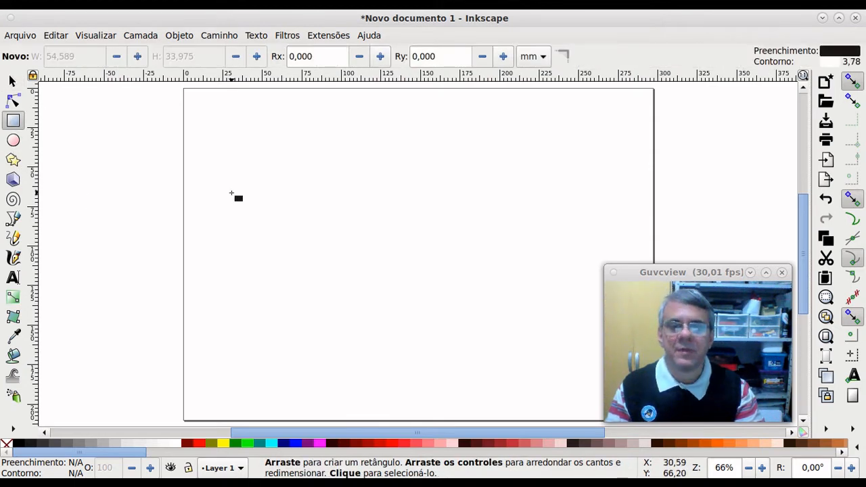
Step: Draw a black rectangle of about 123.8 × 83.0 mm at X 32.6, Y 67.7 mm
drag(236, 197, 430, 325)
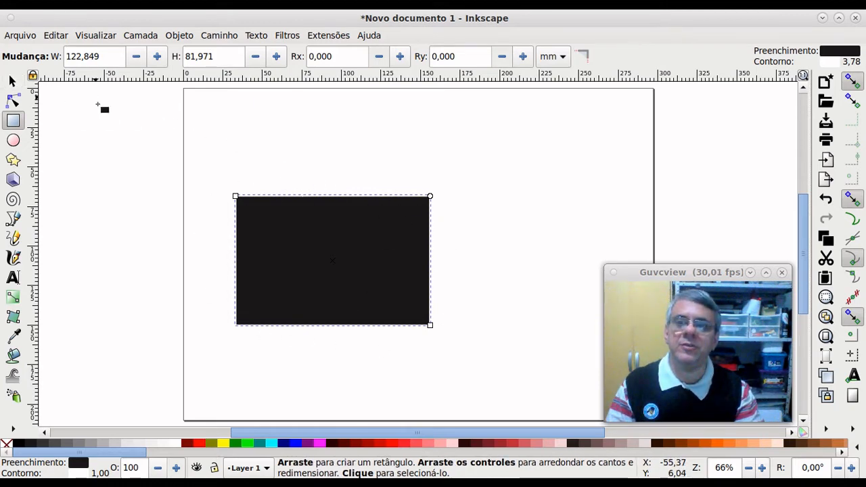
click(11, 81)
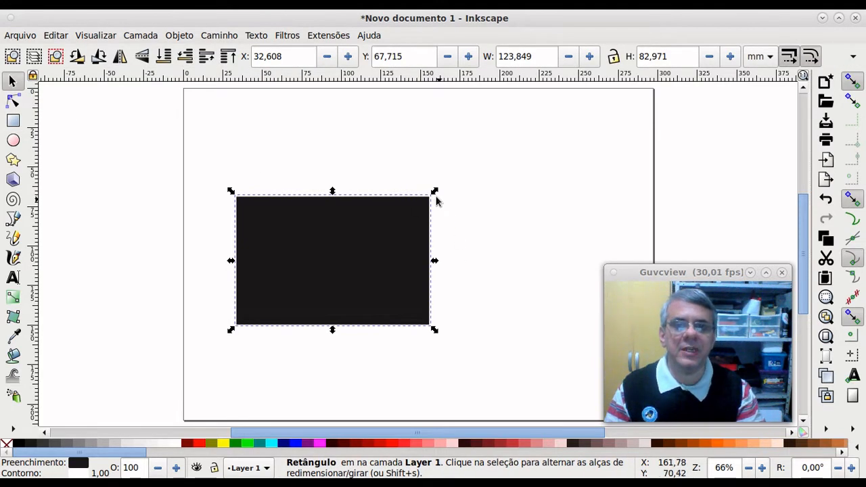
Step: Resize the black rectangle with its handles to about 94.4 × 55.7 mm at X 32.8, Y 82.3
mouse_move(435, 264)
mouse_down()
mouse_move(521, 273)
mouse_move(445, 265)
mouse_up()
mouse_move(338, 191)
mouse_down()
mouse_move(332, 164)
mouse_move(333, 201)
mouse_up()
mouse_move(446, 199)
mouse_down()
mouse_move(449, 180)
mouse_move(366, 175)
mouse_move(377, 249)
mouse_move(542, 205)
mouse_move(454, 135)
mouse_move(424, 230)
mouse_move(494, 180)
mouse_move(441, 193)
mouse_move(450, 195)
mouse_up()
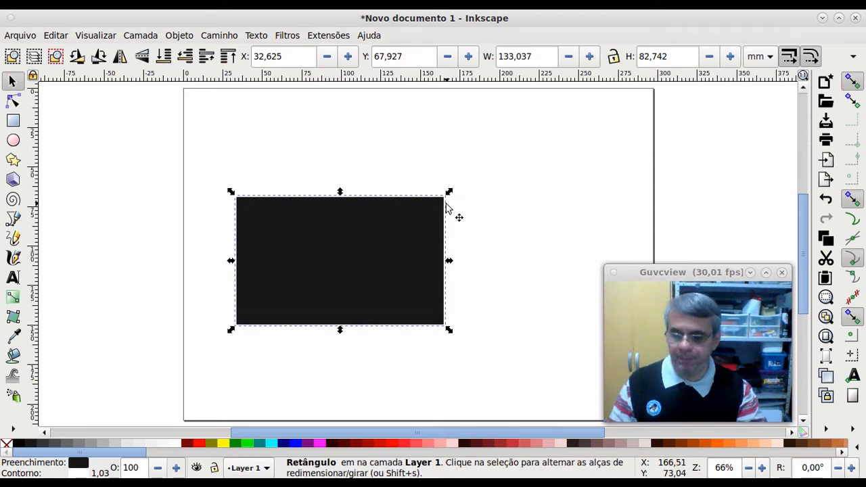
key(ctrl+z)
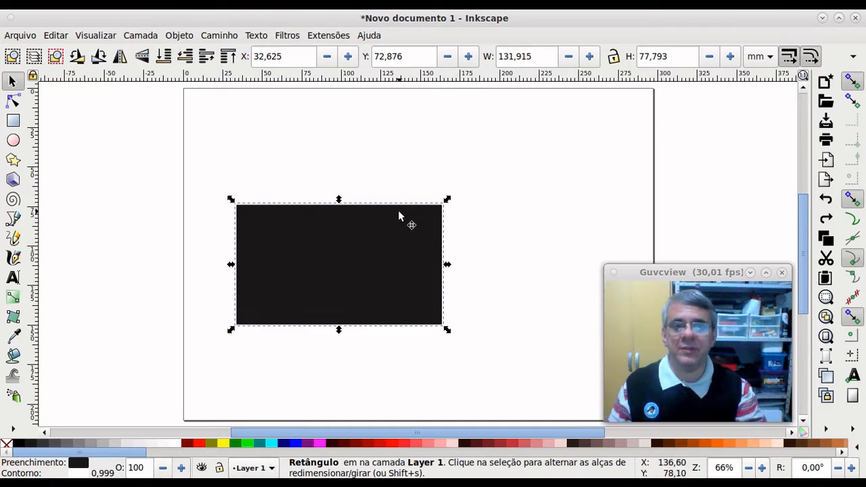
drag(446, 200, 483, 196)
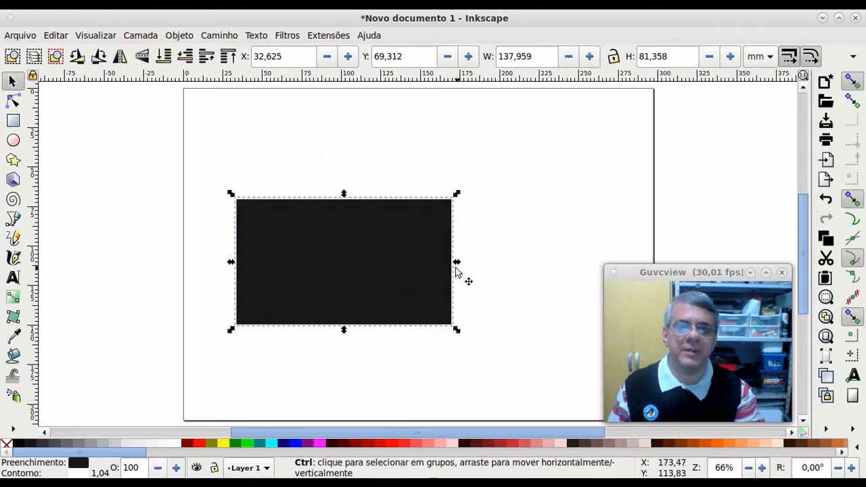
drag(457, 268, 387, 276)
mouse_move(389, 214)
mouse_down()
mouse_move(426, 184)
mouse_move(518, 142)
mouse_move(437, 207)
mouse_move(517, 132)
mouse_move(410, 209)
mouse_move(421, 196)
mouse_move(362, 192)
mouse_move(431, 258)
mouse_move(327, 161)
mouse_move(441, 314)
mouse_move(363, 180)
mouse_move(467, 281)
mouse_move(305, 202)
mouse_move(434, 199)
mouse_move(316, 246)
mouse_move(441, 169)
mouse_move(415, 218)
mouse_move(464, 180)
mouse_move(431, 208)
mouse_move(437, 181)
mouse_move(408, 226)
mouse_move(425, 198)
mouse_move(399, 216)
mouse_up()
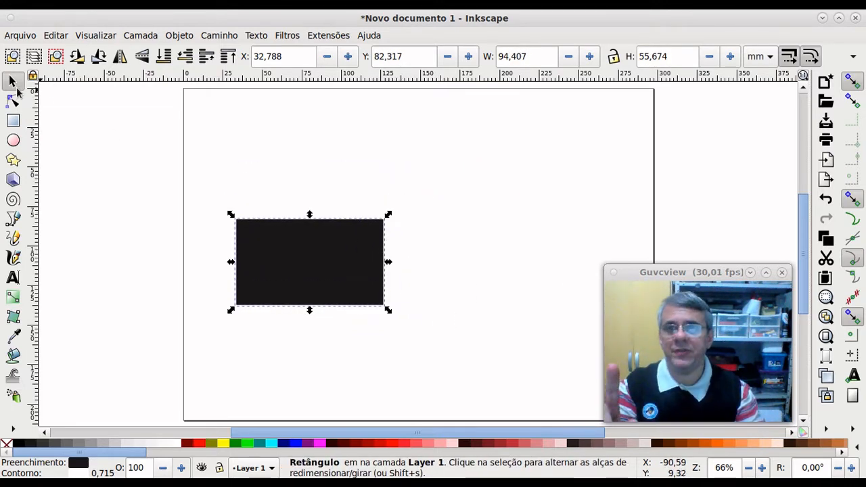
Step: Toggle the rectangle between resize and rotate/skew handles, ending in rotate/skew mode
click(309, 261)
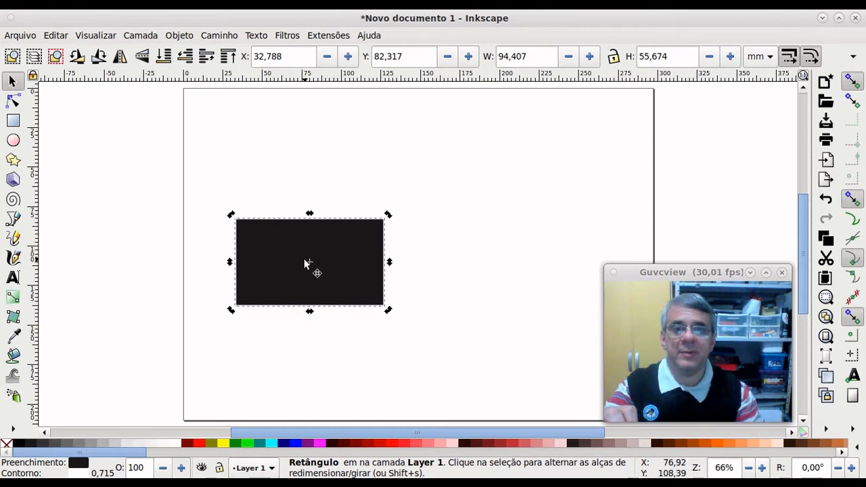
click(347, 267)
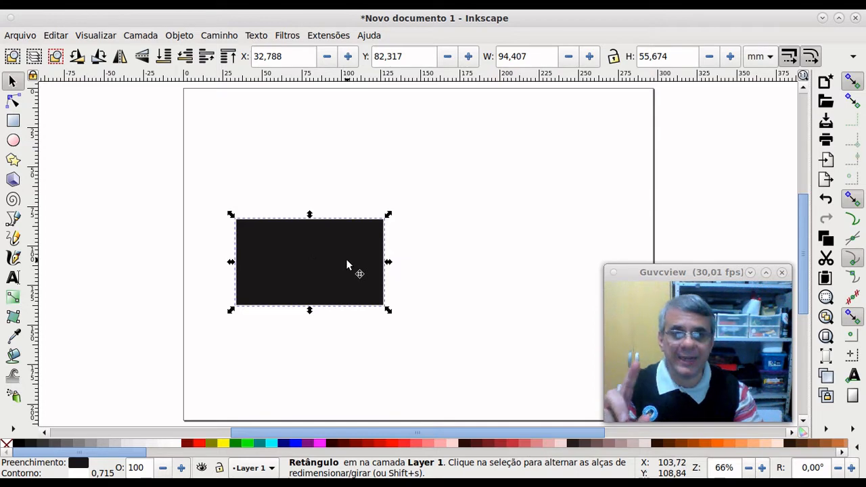
click(347, 265)
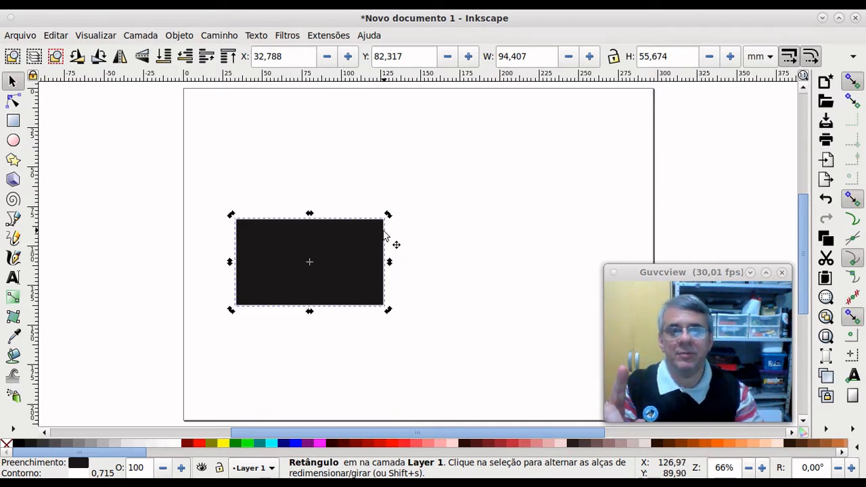
click(355, 260)
click(349, 258)
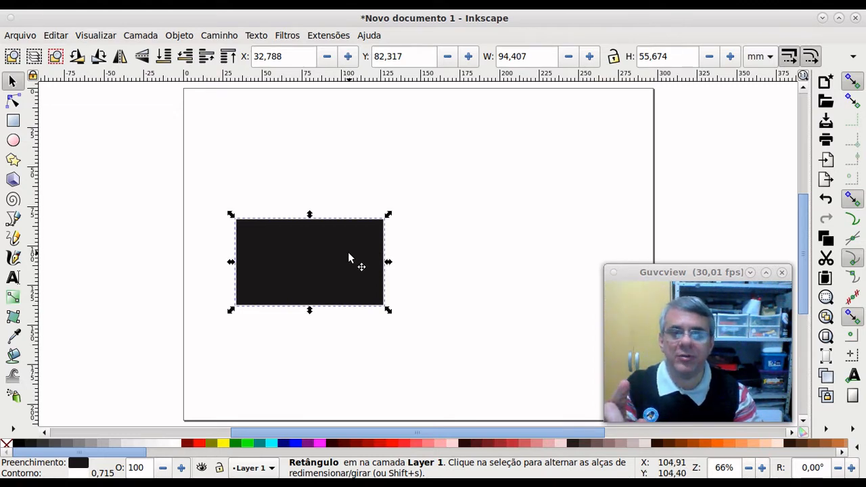
click(349, 257)
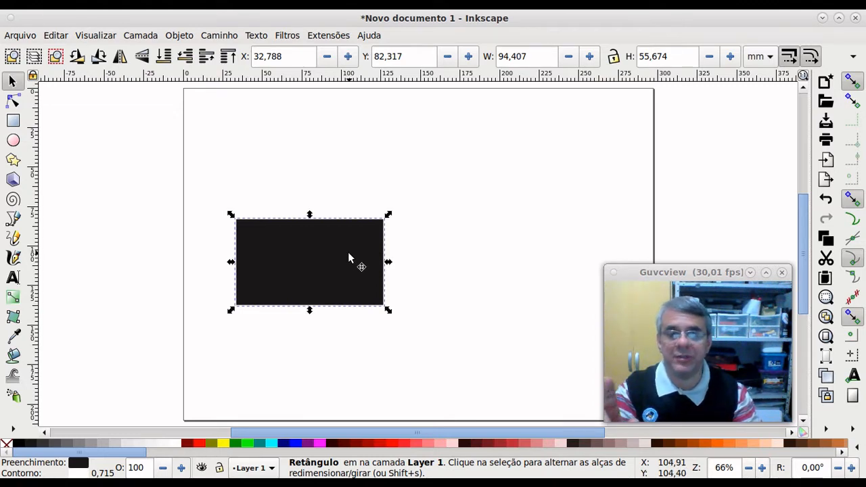
click(349, 255)
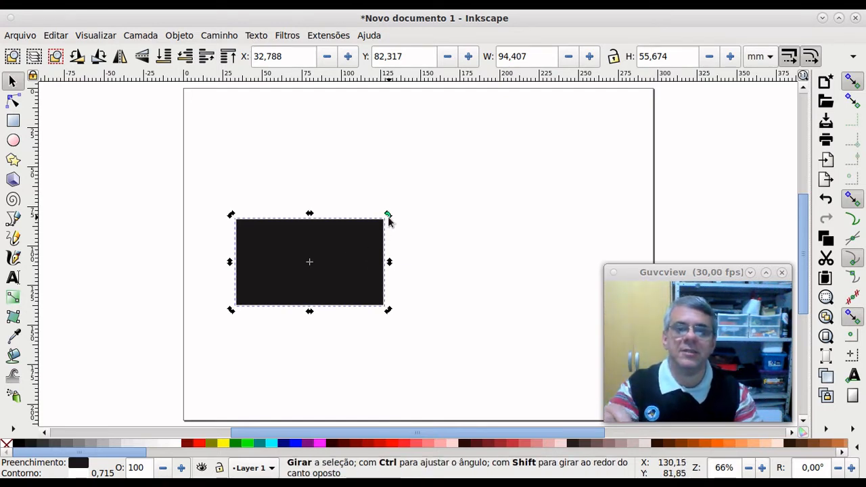
Step: Rotate the rectangle about 73 degrees, then around its lower-right corner, and recentre the pivot
drag(388, 216, 433, 190)
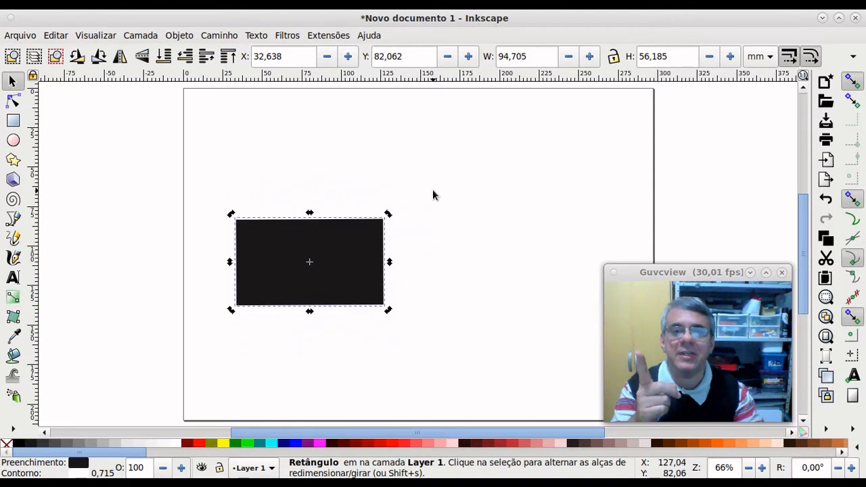
drag(306, 264, 378, 303)
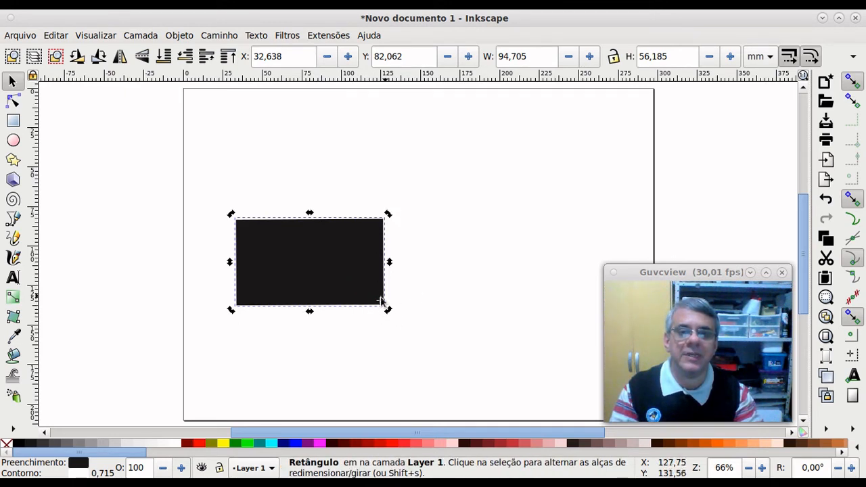
drag(231, 214, 284, 241)
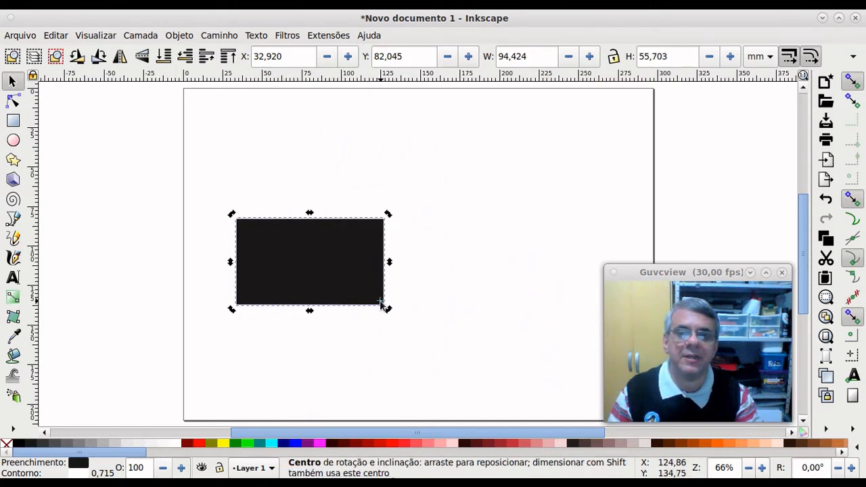
drag(381, 303, 310, 262)
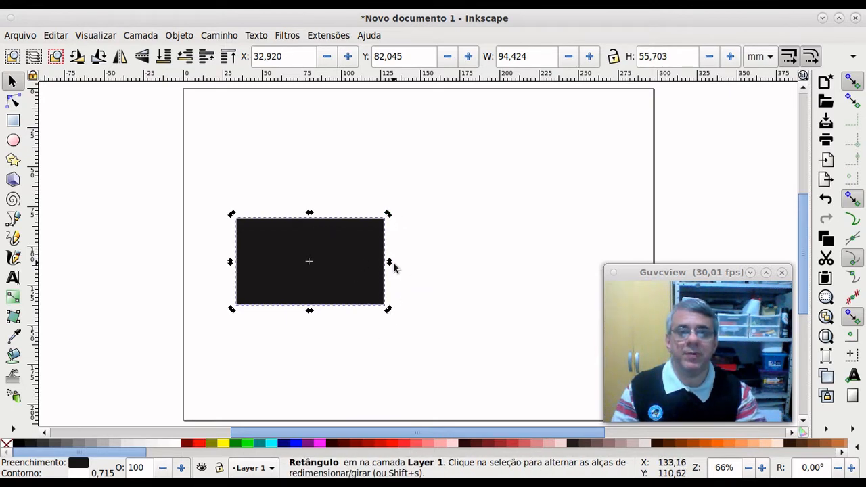
Step: Skew the rectangle, straighten it, leave a slight skew (about 94.9 × 57.1 mm), then deselect
mouse_move(389, 262)
mouse_down()
mouse_move(388, 285)
mouse_move(386, 238)
mouse_move(388, 259)
mouse_up()
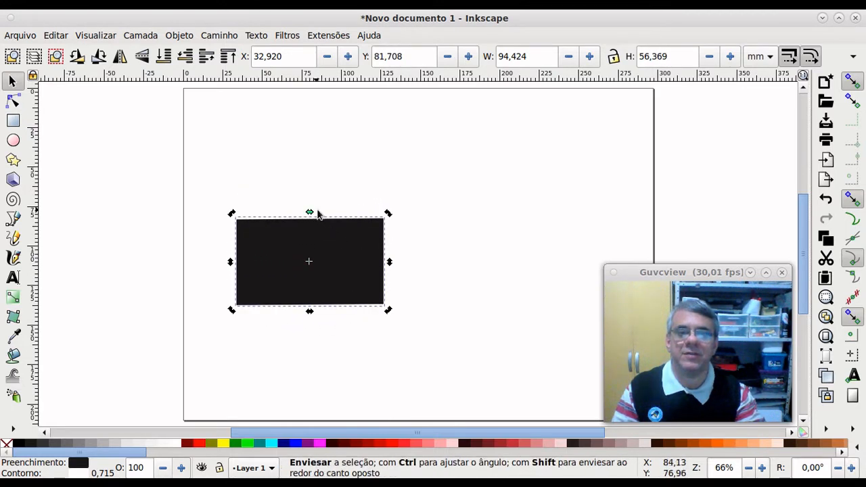
mouse_move(311, 213)
mouse_down()
mouse_move(351, 218)
mouse_move(311, 219)
mouse_up()
drag(307, 263, 355, 286)
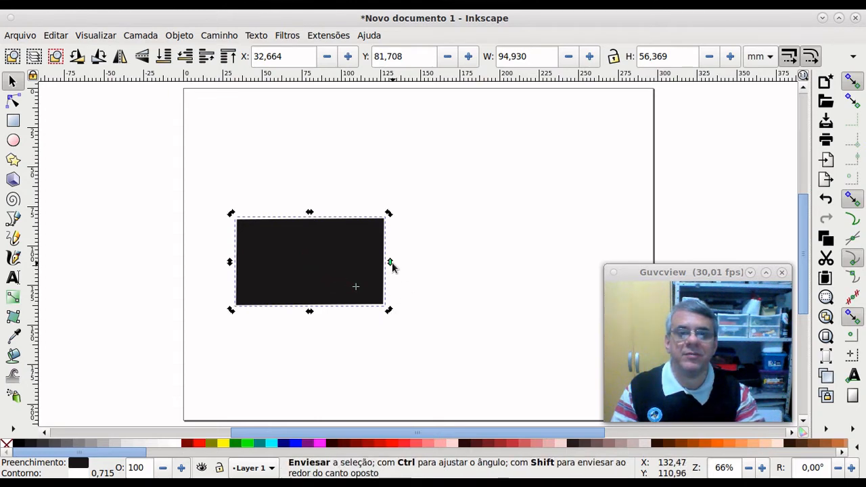
mouse_move(392, 264)
mouse_down()
mouse_move(391, 285)
mouse_move(386, 251)
mouse_move(389, 264)
mouse_up()
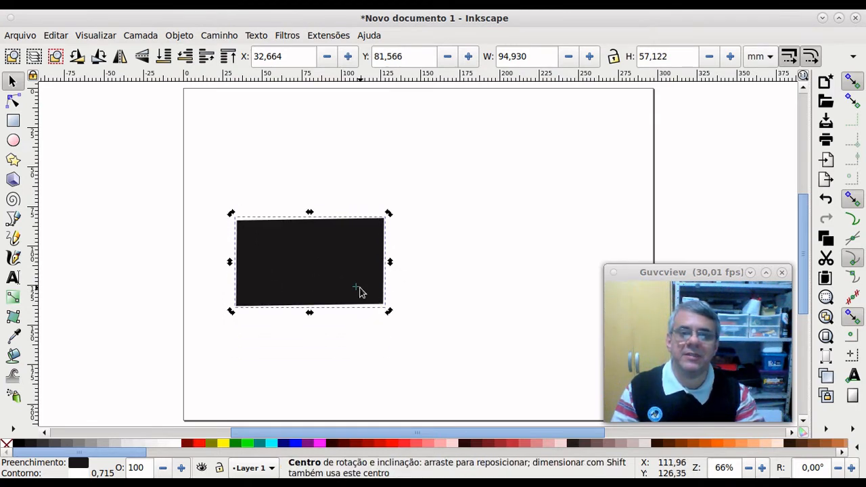
drag(356, 287, 319, 264)
click(439, 216)
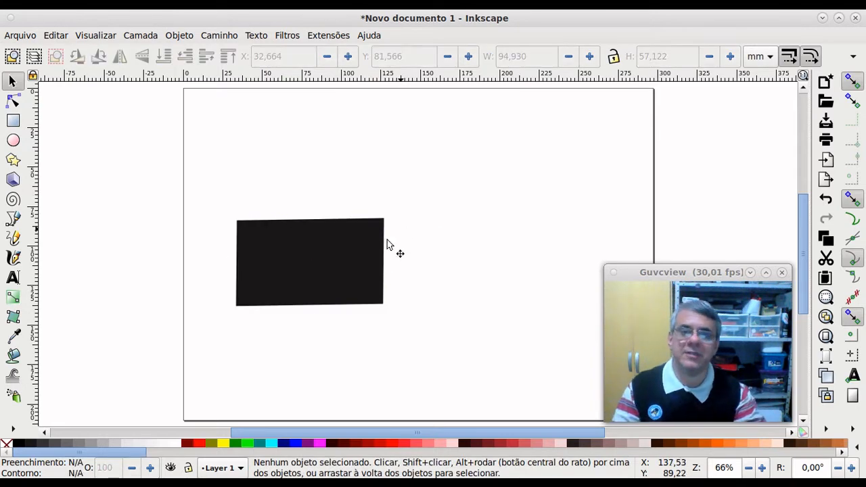
Step: Draw an about 49.0 × 26.5 mm rectangle right of the black one and fill it green
click(337, 262)
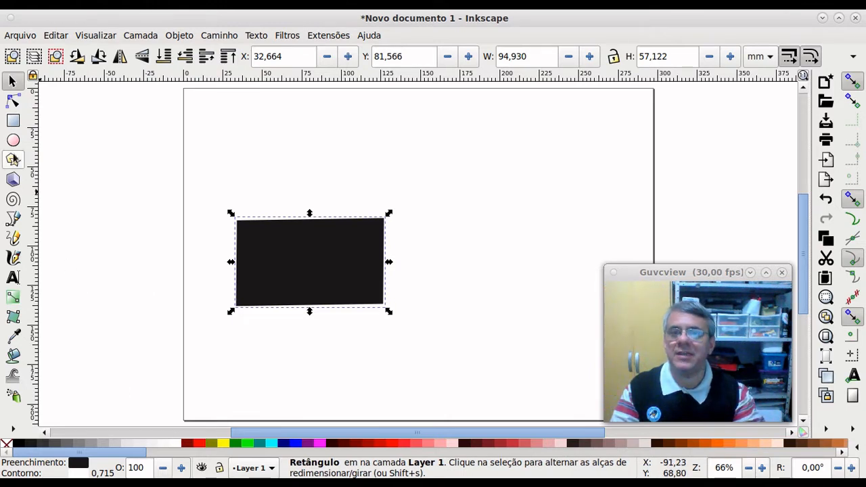
click(13, 121)
mouse_move(403, 266)
mouse_down()
mouse_move(487, 312)
mouse_move(480, 307)
mouse_up()
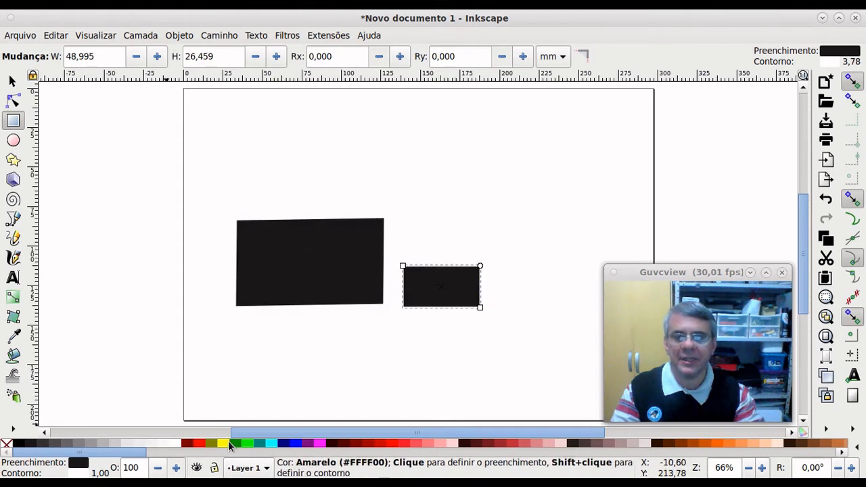
click(222, 443)
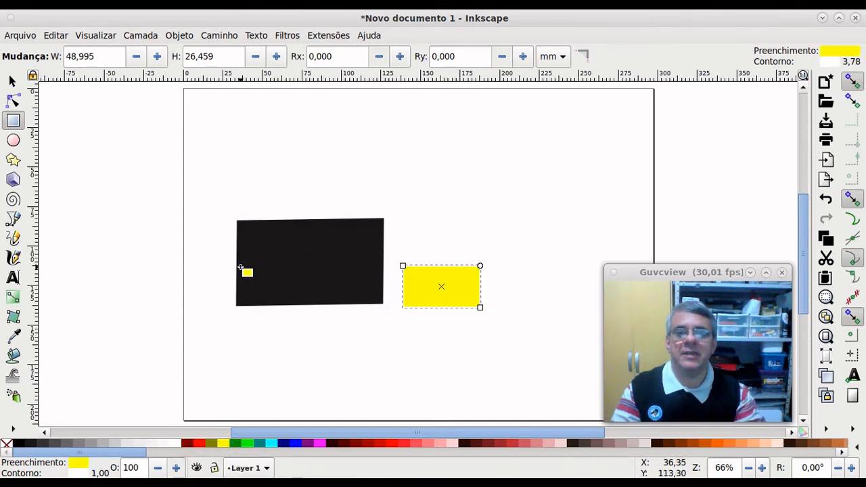
click(236, 445)
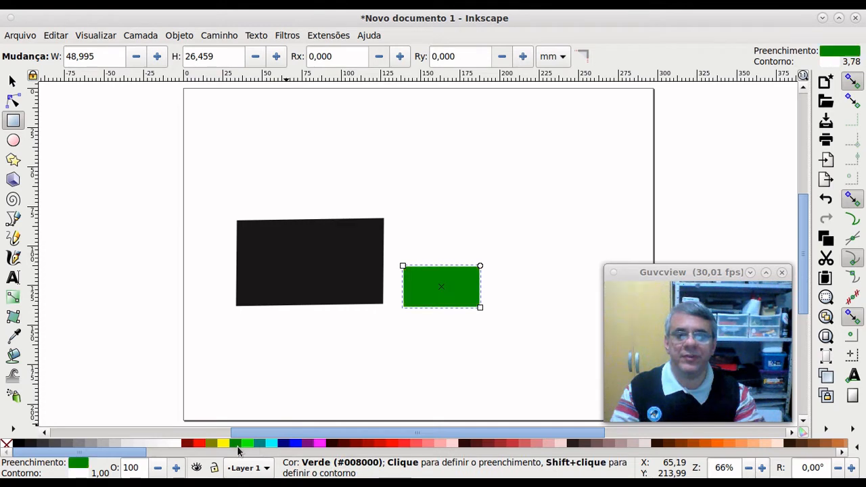
Step: With the Selector, alternate selecting the black and green rectangles, finishing on the green one
click(12, 81)
click(311, 255)
click(447, 291)
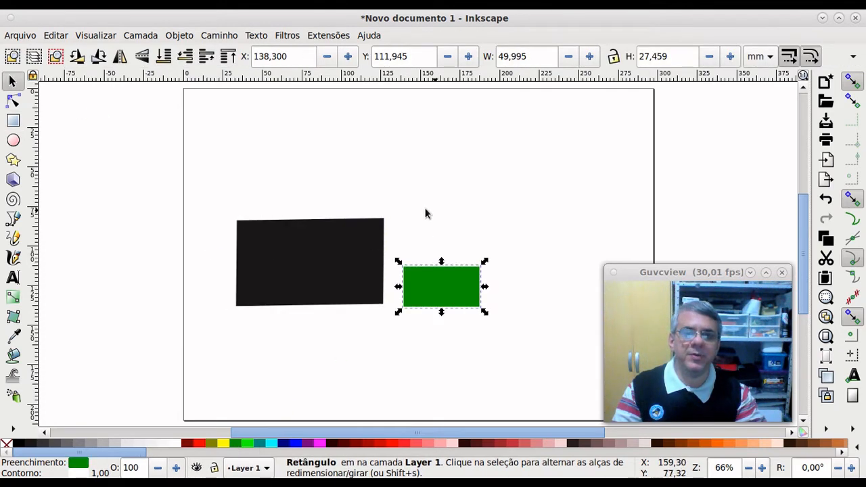
click(379, 253)
click(429, 276)
click(338, 257)
click(458, 280)
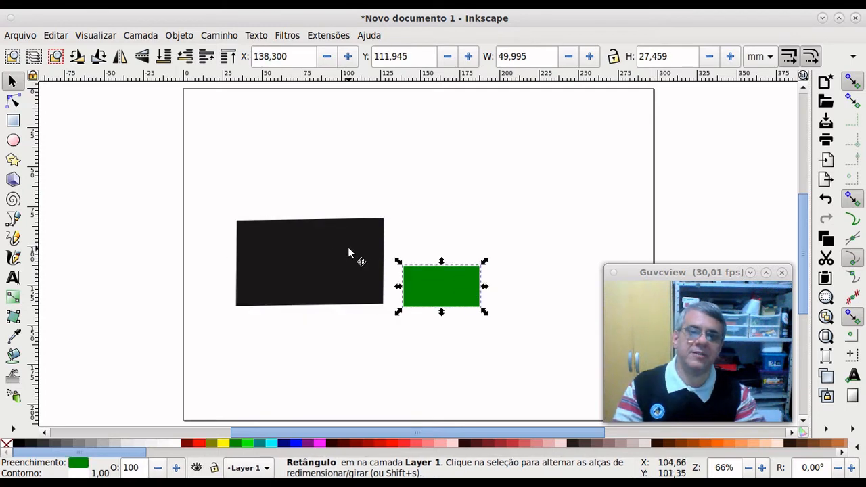
click(349, 249)
click(441, 277)
click(372, 259)
click(433, 282)
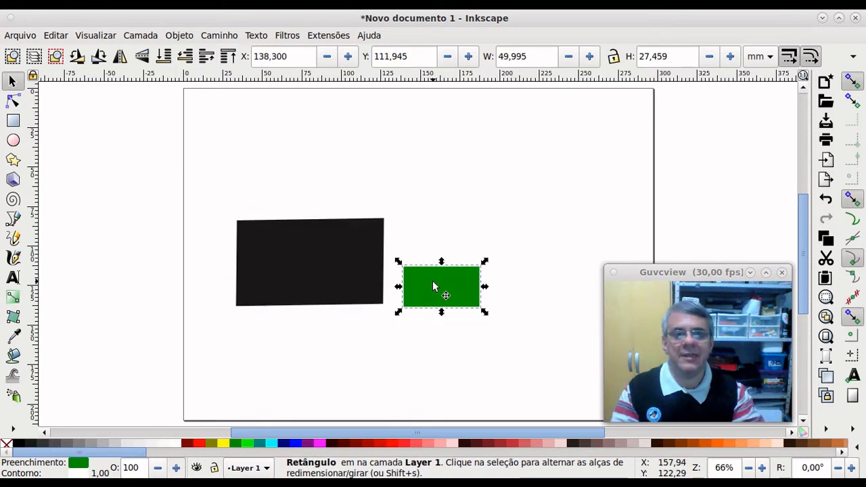
click(365, 261)
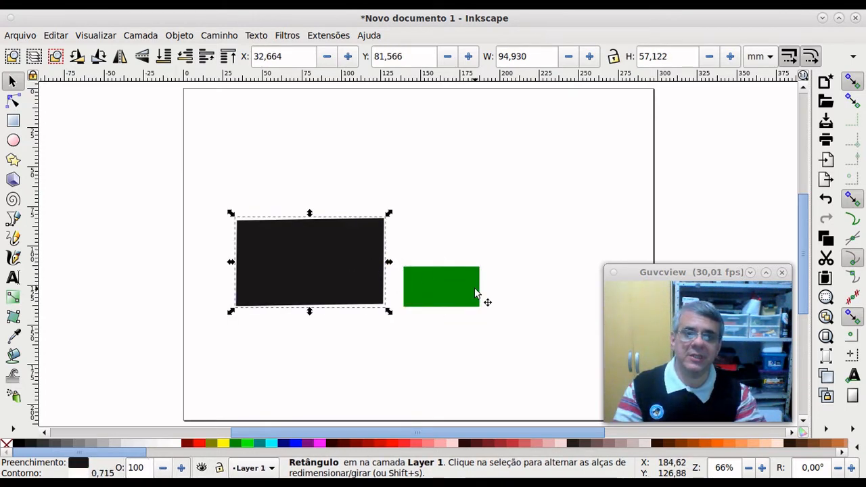
click(475, 293)
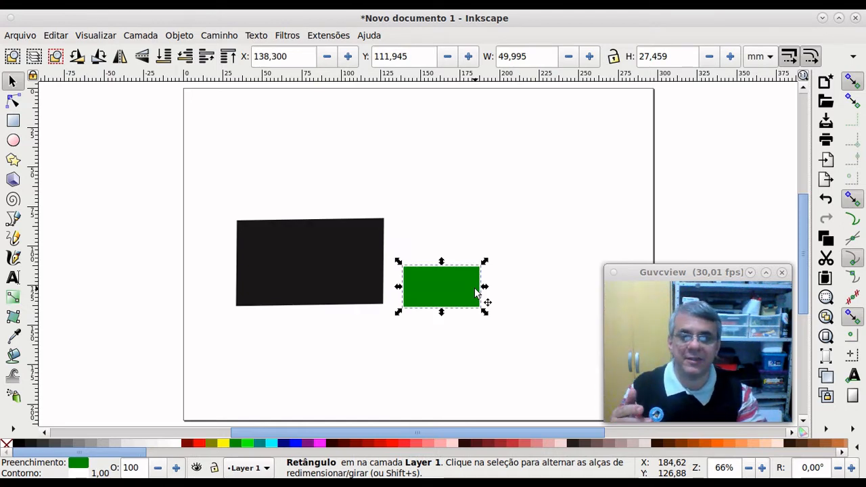
click(341, 277)
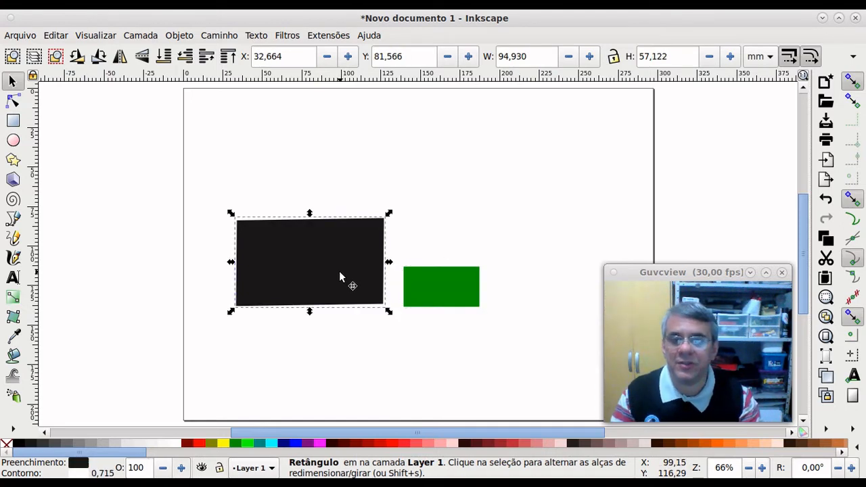
click(439, 298)
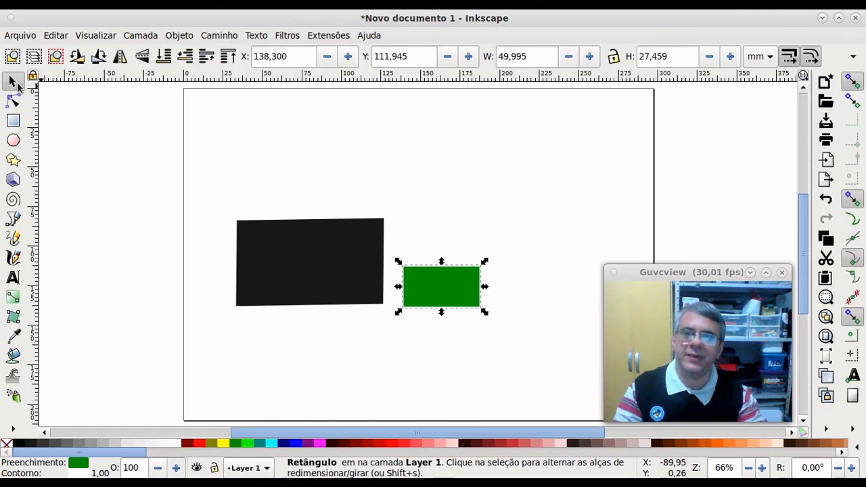
drag(207, 187, 441, 342)
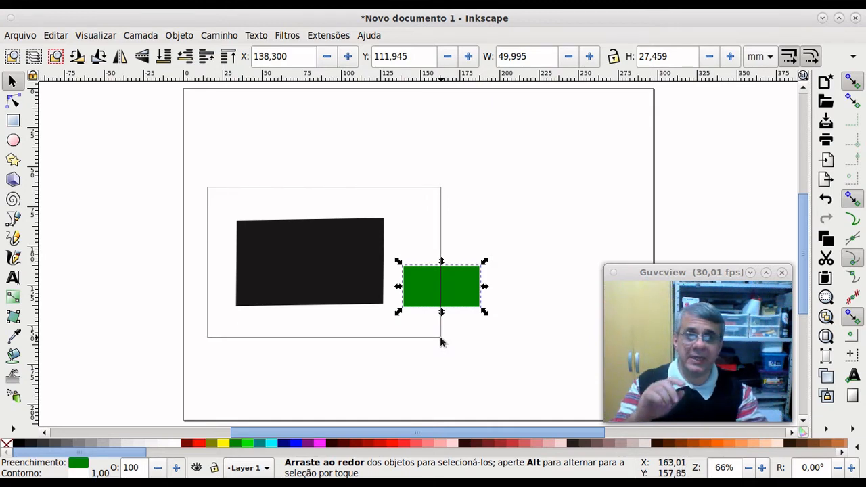
drag(440, 336, 440, 337)
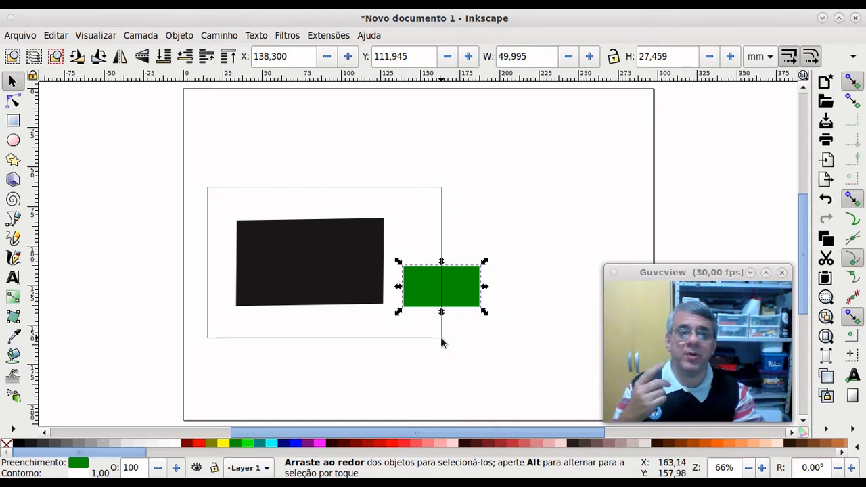
drag(441, 337, 465, 342)
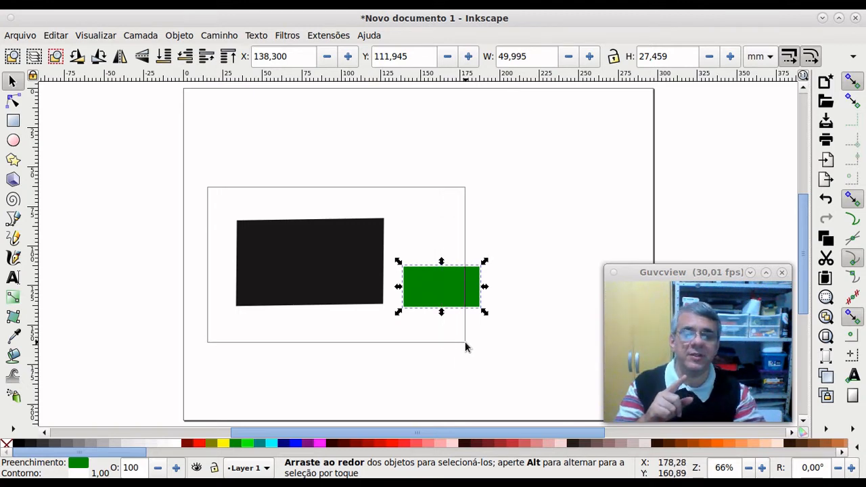
drag(465, 341, 465, 341)
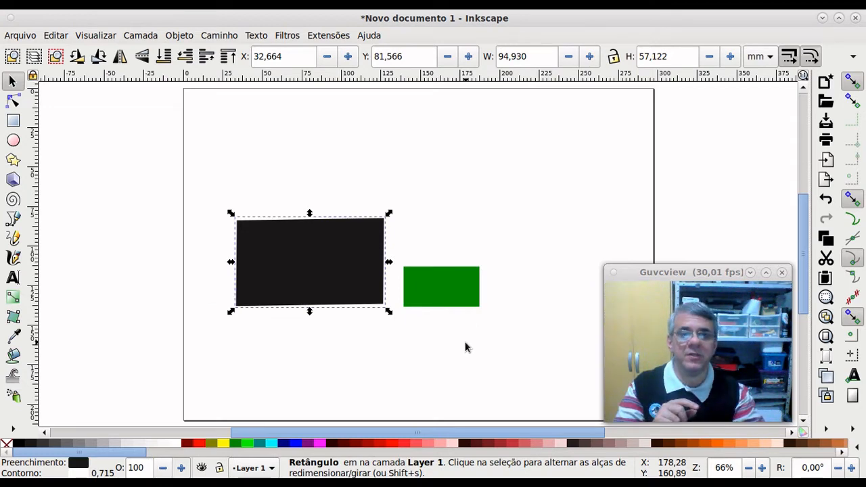
click(431, 341)
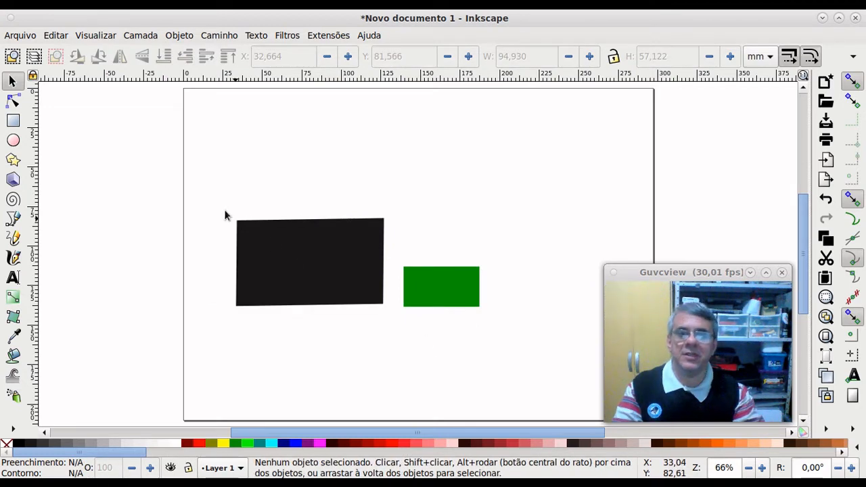
drag(212, 199, 487, 315)
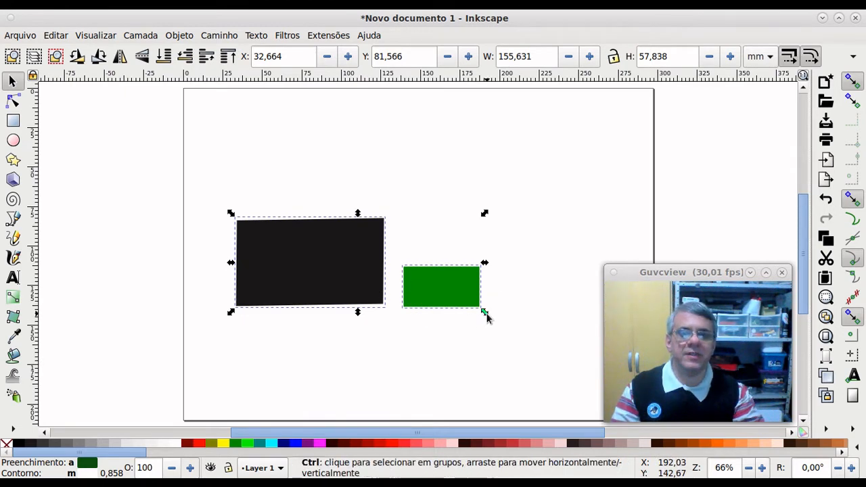
drag(486, 315, 495, 343)
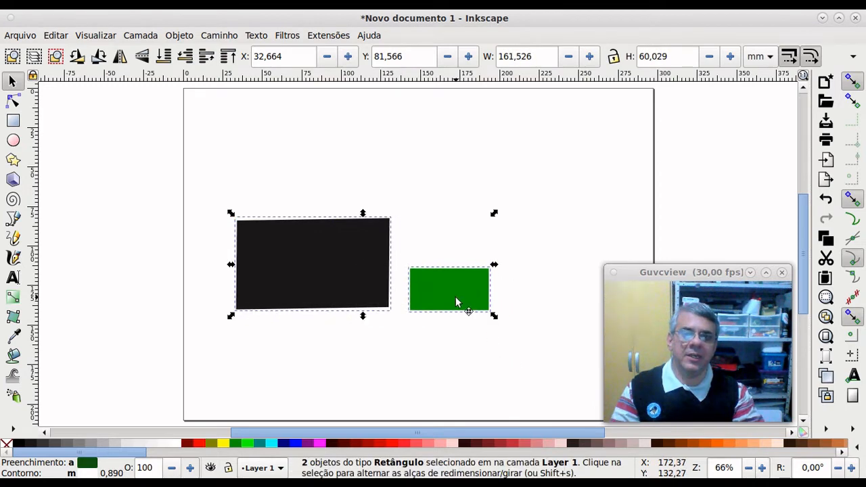
click(456, 302)
mouse_move(494, 318)
mouse_down()
mouse_move(494, 273)
mouse_move(487, 348)
mouse_move(424, 373)
mouse_move(464, 372)
mouse_move(499, 302)
mouse_move(439, 212)
mouse_move(352, 201)
mouse_move(410, 198)
mouse_move(451, 216)
mouse_move(467, 244)
mouse_move(456, 359)
mouse_move(470, 248)
mouse_move(359, 211)
mouse_move(379, 205)
mouse_move(433, 219)
mouse_move(452, 234)
mouse_move(483, 328)
mouse_move(489, 296)
mouse_move(475, 245)
mouse_move(433, 195)
mouse_move(387, 178)
mouse_move(419, 182)
mouse_move(472, 230)
mouse_move(507, 325)
mouse_move(499, 271)
mouse_move(440, 209)
mouse_move(332, 189)
mouse_move(299, 255)
mouse_move(353, 187)
mouse_move(449, 219)
mouse_move(473, 253)
mouse_move(482, 308)
mouse_up()
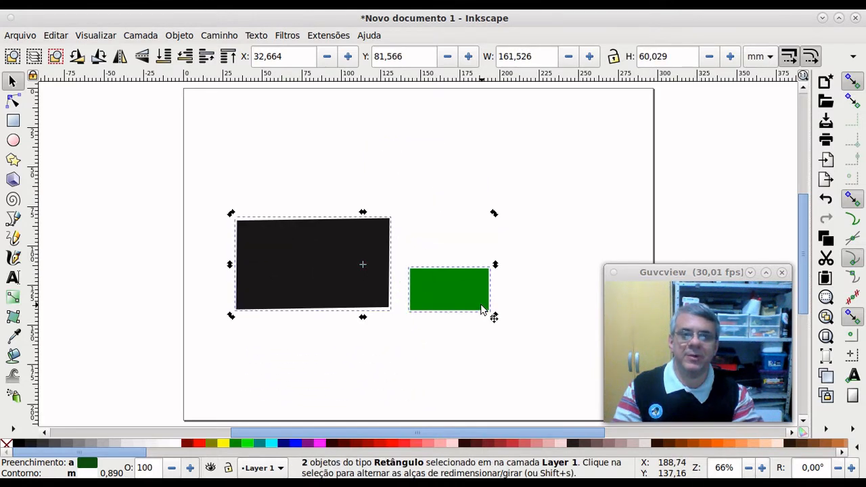
click(528, 282)
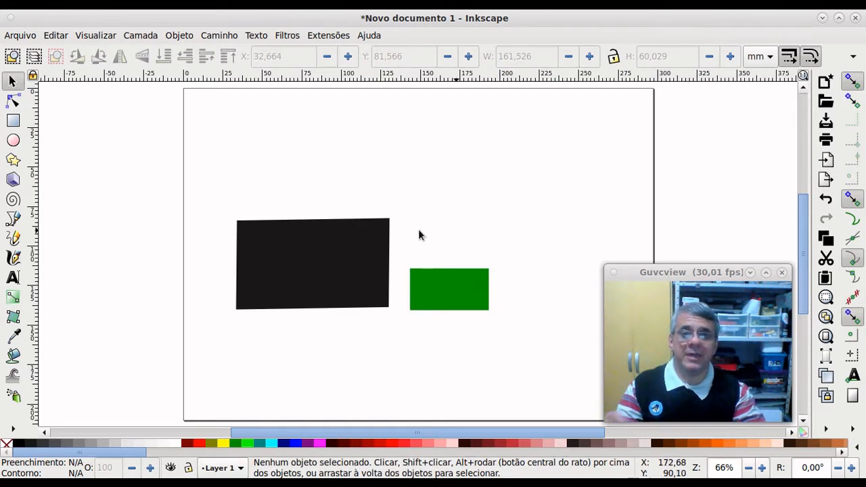
mouse_move(212, 198)
mouse_down()
mouse_move(257, 255)
mouse_move(527, 352)
mouse_move(331, 264)
mouse_move(215, 199)
mouse_up()
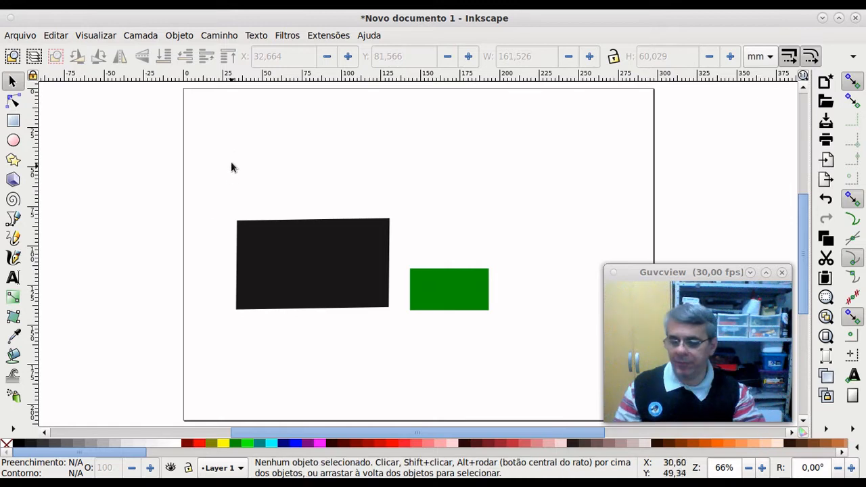
click(291, 252)
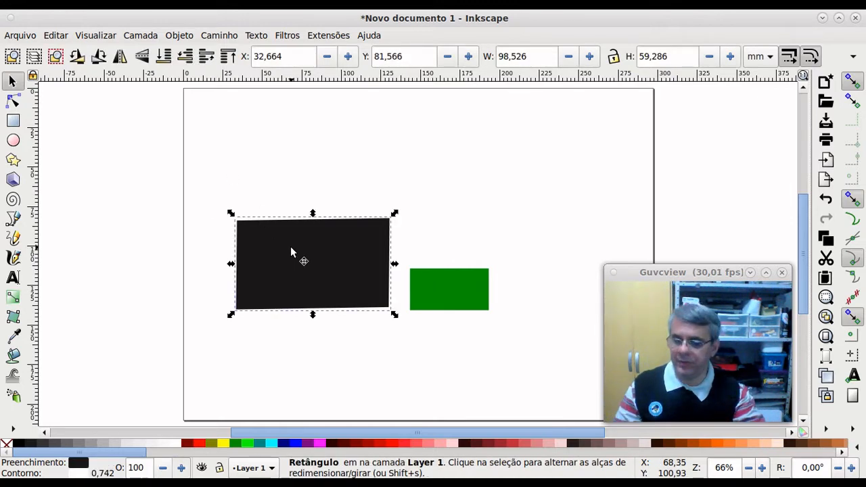
shift+click(458, 299)
click(463, 362)
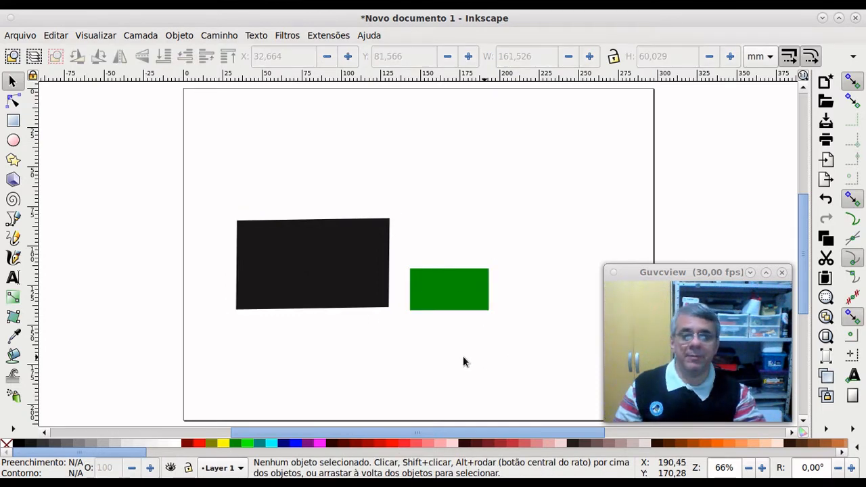
click(316, 249)
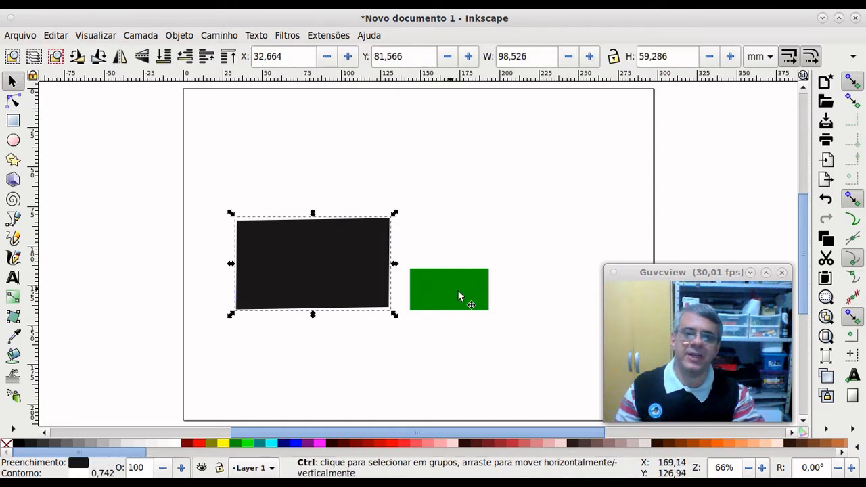
ctrl+click(457, 294)
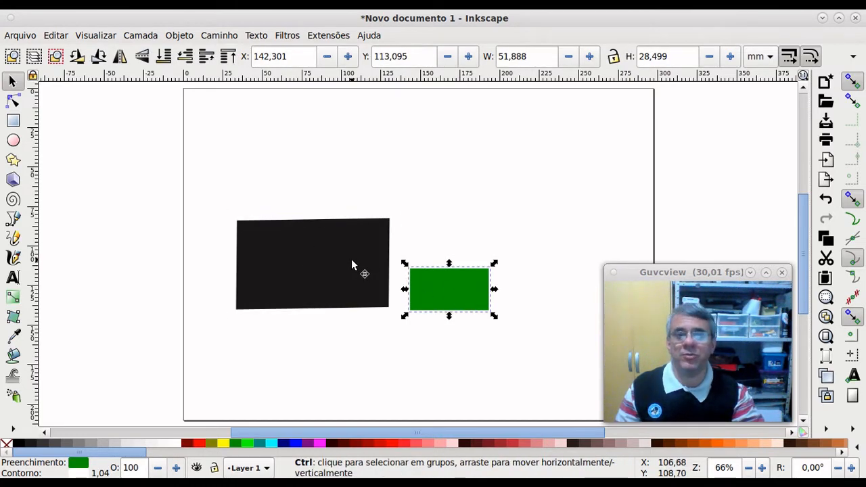
ctrl+click(351, 261)
click(440, 288)
click(341, 273)
click(434, 293)
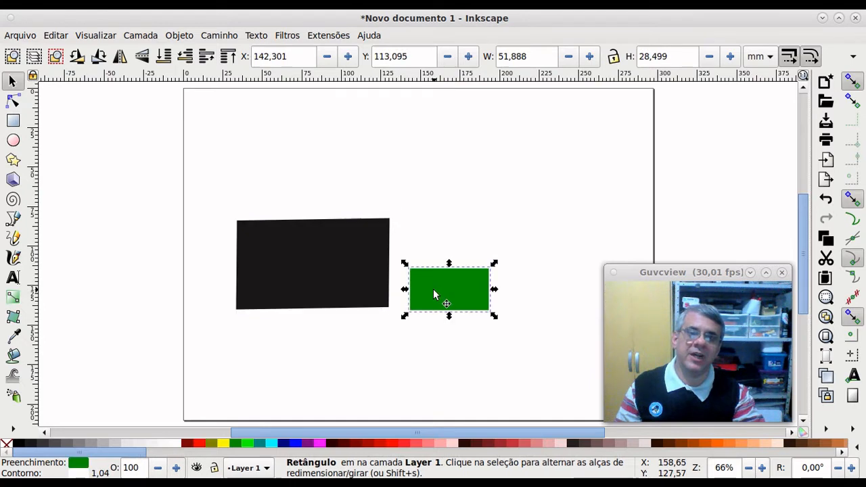
drag(207, 189, 381, 290)
click(324, 252)
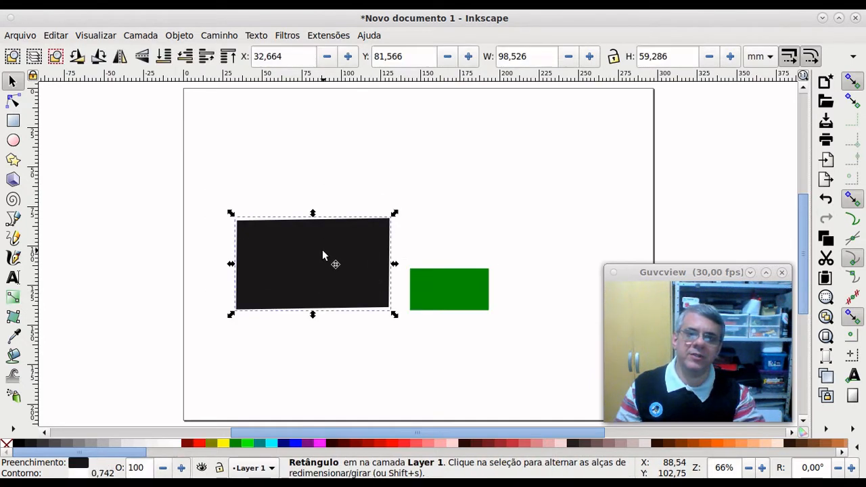
shift+click(436, 295)
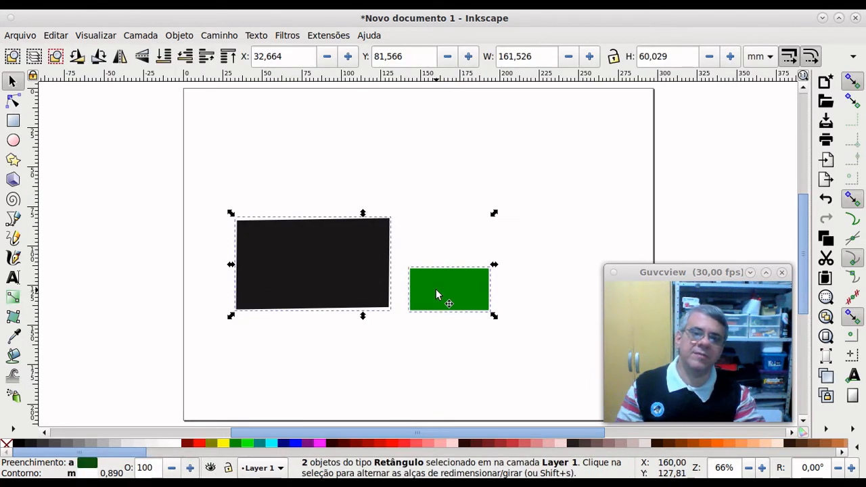
click(421, 347)
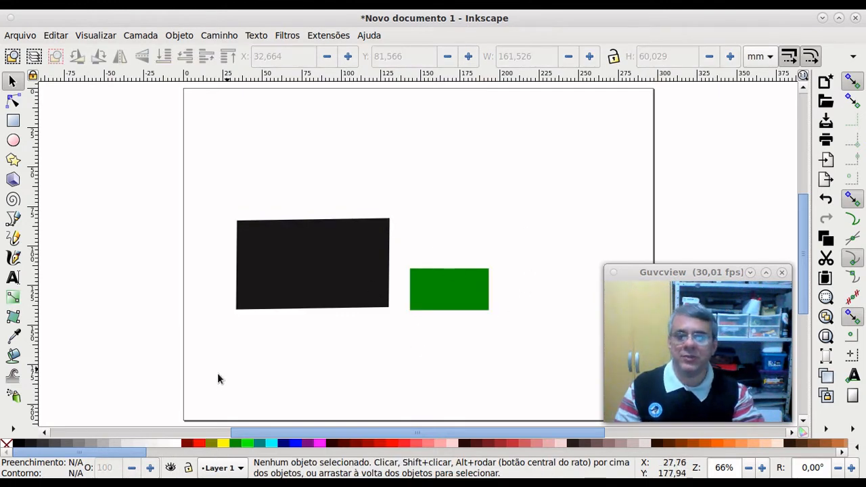
Step: Draw a circle above the green rectangle with the Ellipse tool and fill it yellow
click(13, 121)
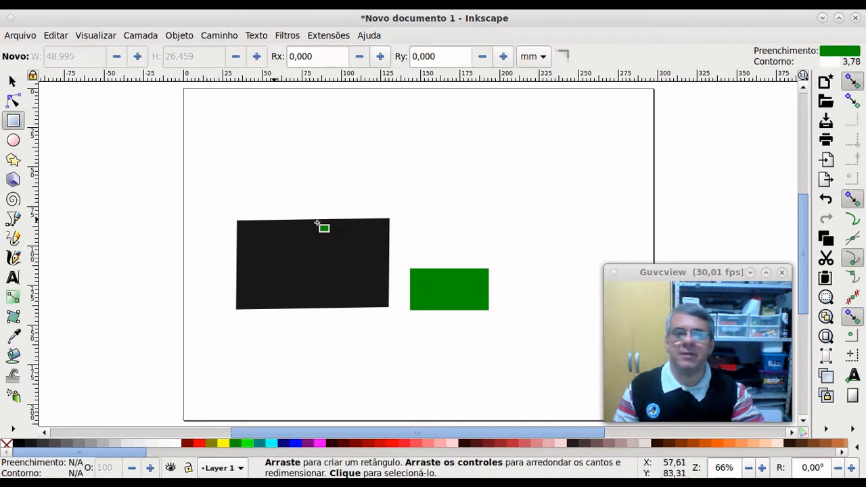
click(13, 140)
drag(414, 213, 468, 256)
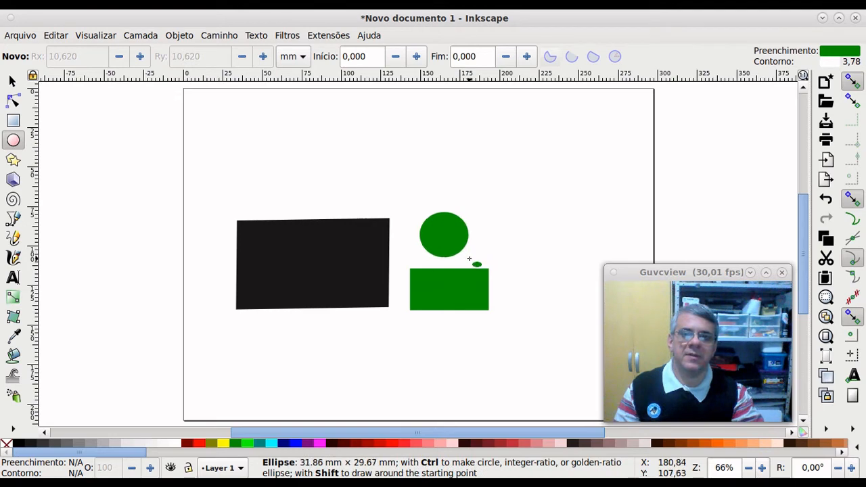
click(223, 443)
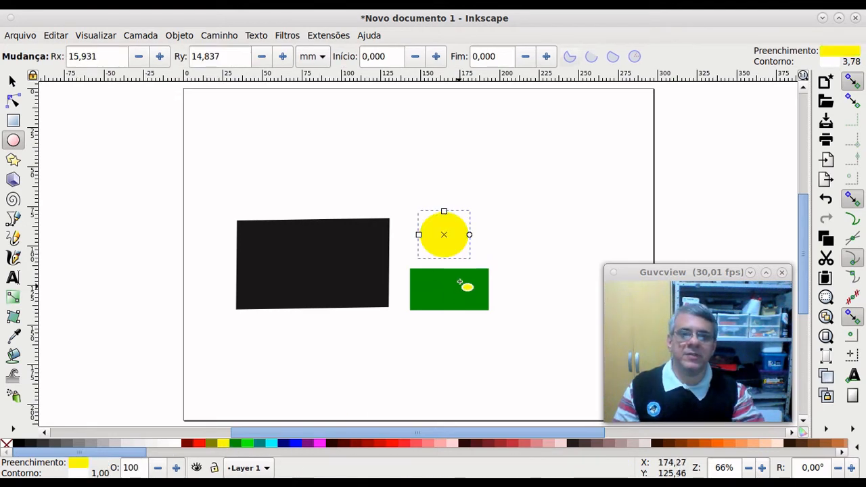
Step: Lower the yellow circle onto the green rectangle, then box-select all three shapes
click(11, 81)
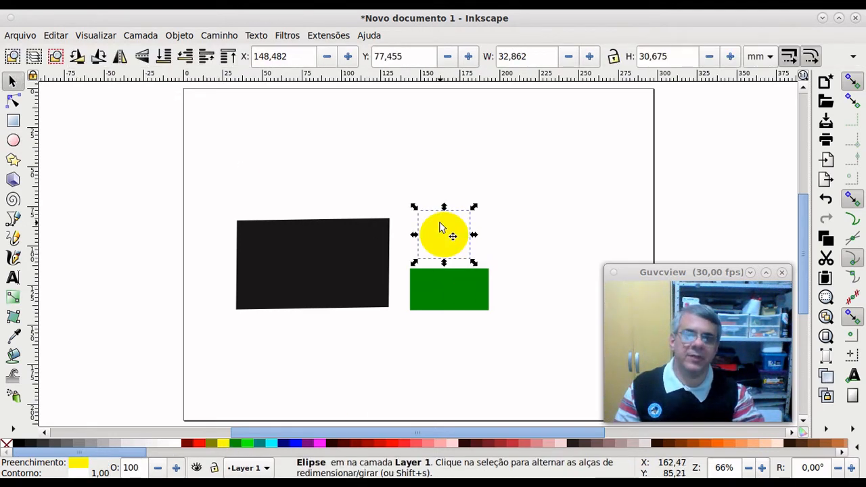
drag(439, 228, 441, 236)
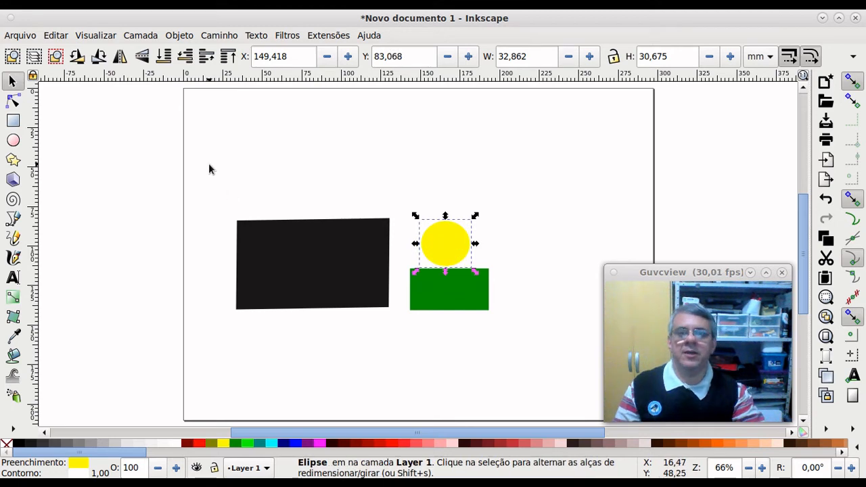
click(211, 174)
drag(211, 174, 512, 336)
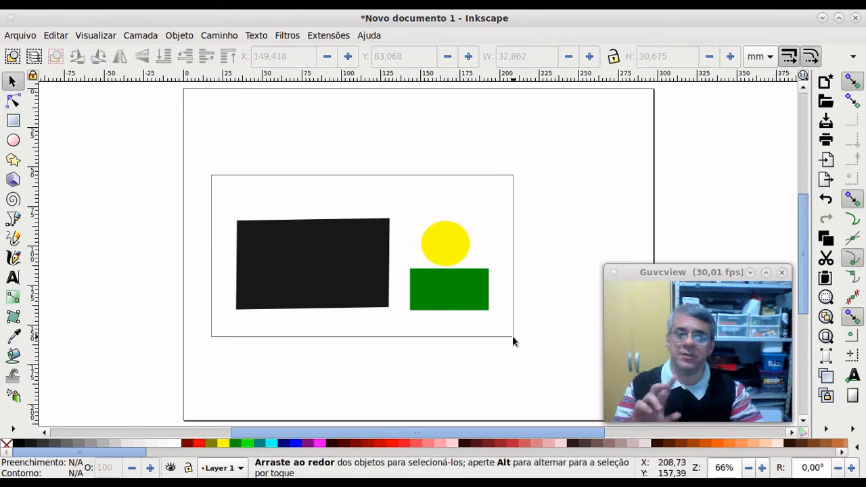
Step: Box-select the black rectangle, circle and green rectangle, then clear the selection
drag(512, 336, 512, 335)
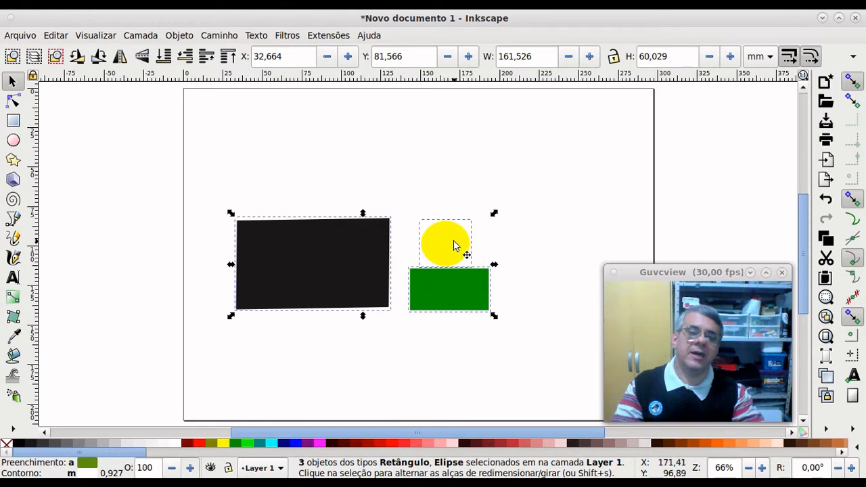
click(511, 259)
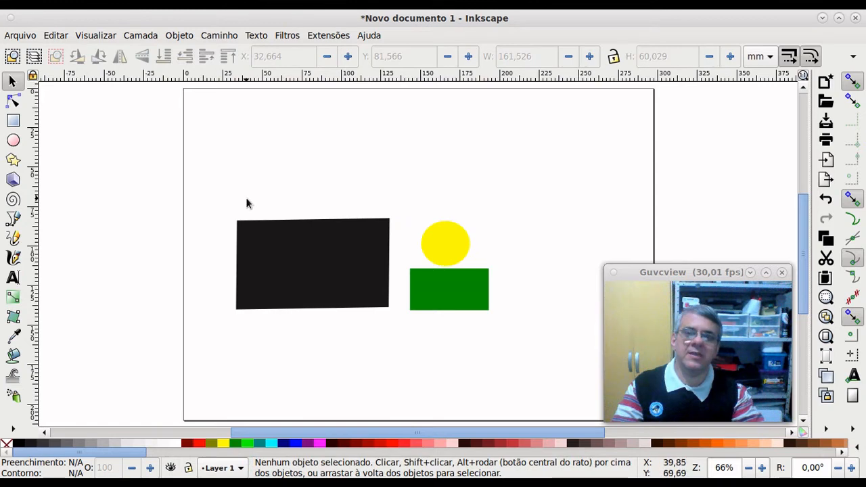
drag(228, 216, 492, 319)
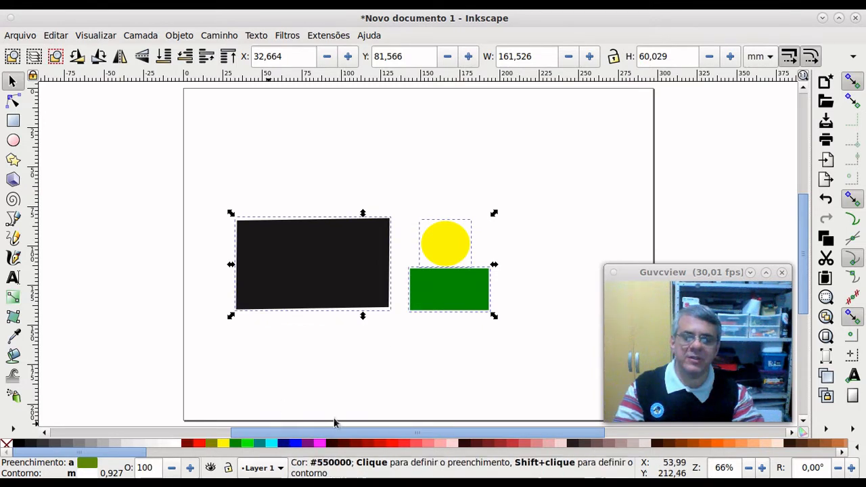
click(327, 362)
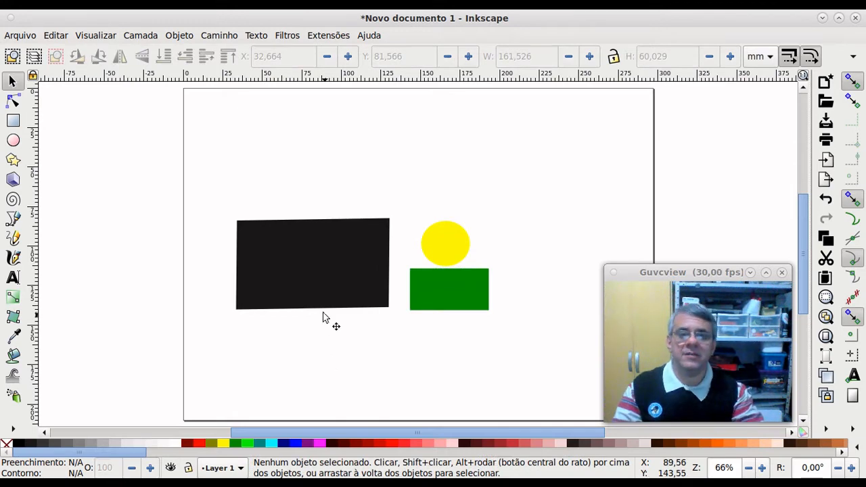
Step: Move the black and green rectangles together slightly down to Y 82.88 mm, then deselect
click(301, 269)
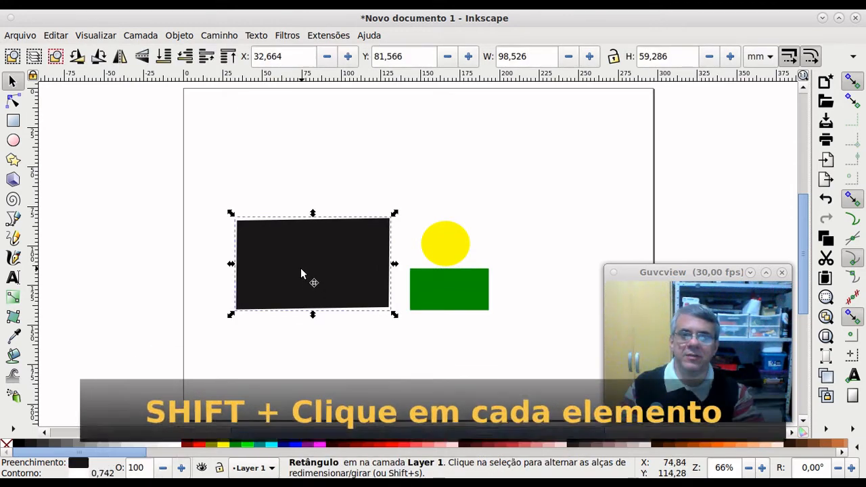
shift+click(445, 293)
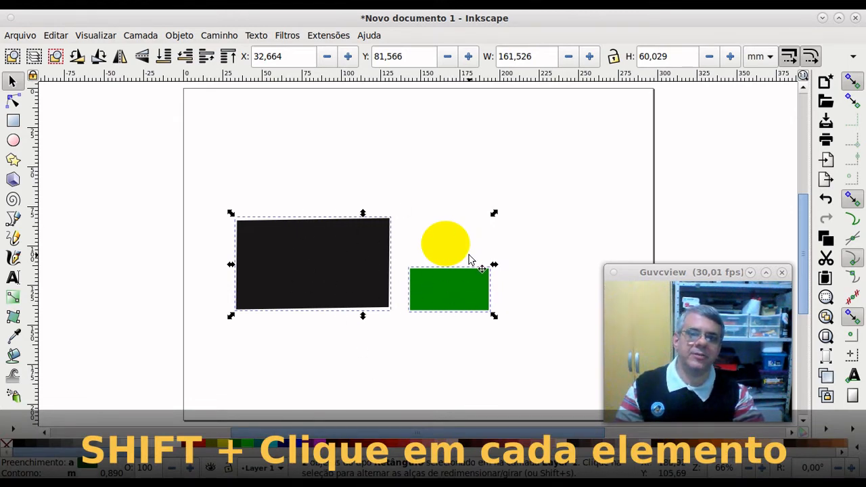
mouse_move(457, 288)
mouse_down()
mouse_move(433, 328)
mouse_move(383, 377)
mouse_move(453, 319)
mouse_move(445, 303)
mouse_move(437, 336)
mouse_move(454, 295)
mouse_up()
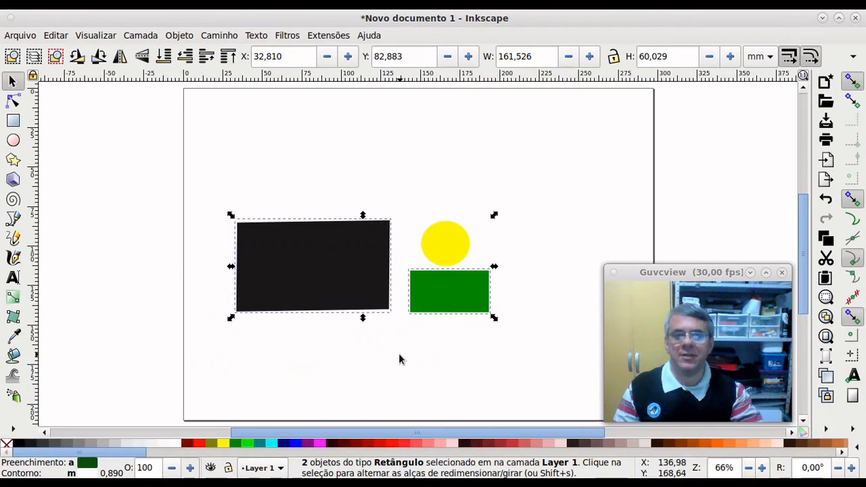
click(399, 353)
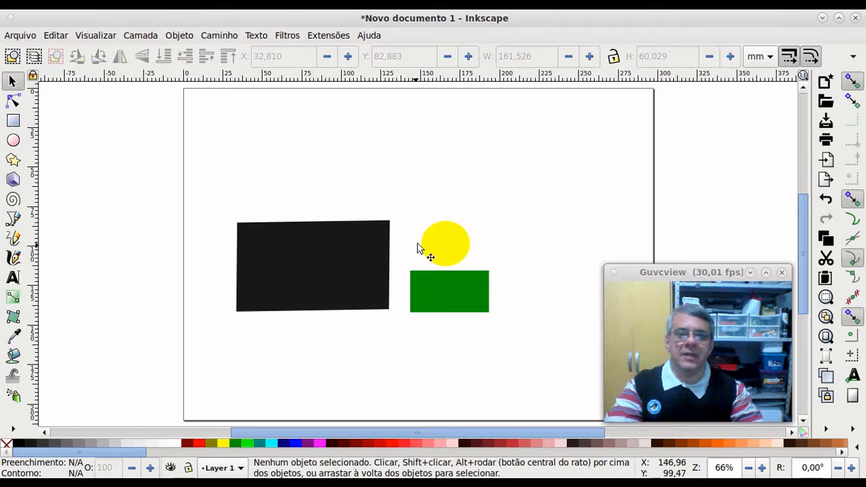
Step: Delete the yellow circle, the green rectangle and the black rectangle one by one
click(442, 246)
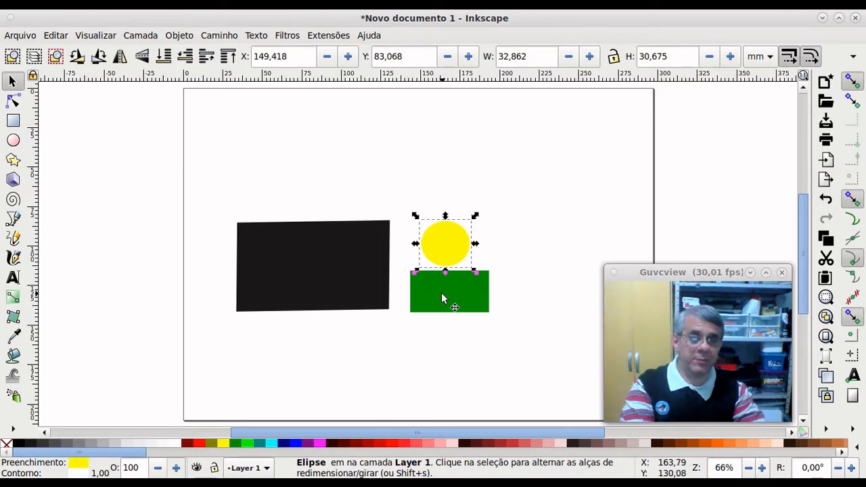
key(Delete)
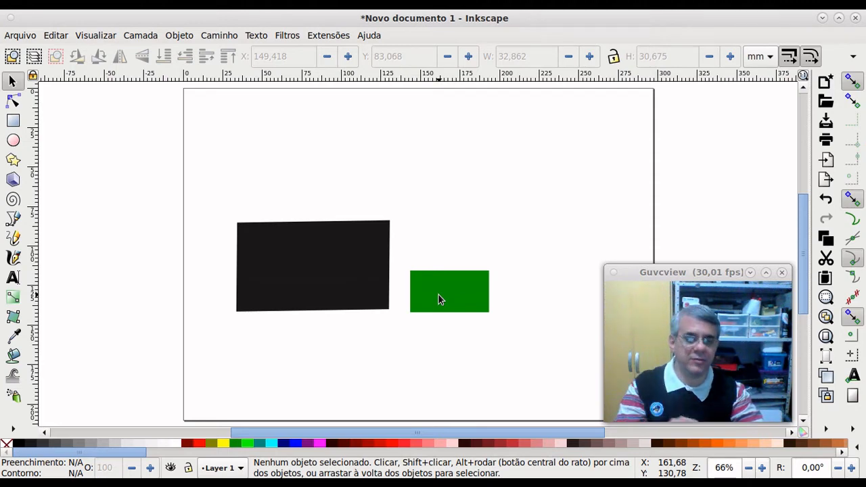
click(438, 294)
key(Delete)
click(333, 268)
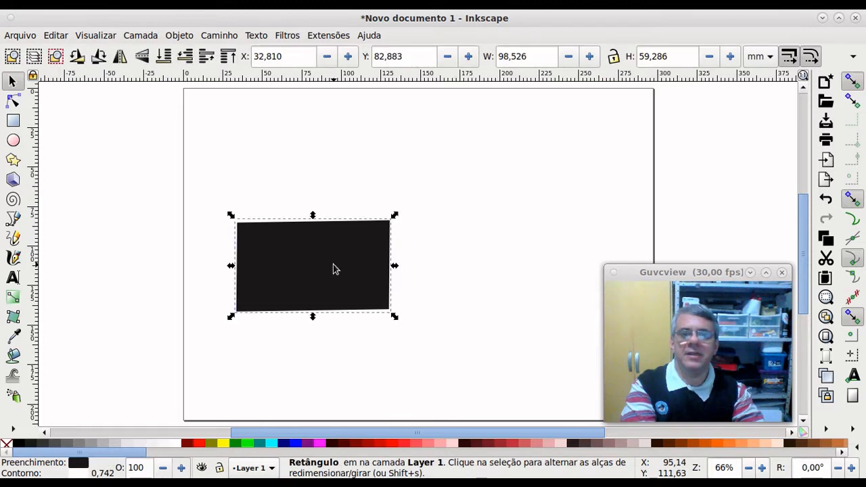
key(Delete)
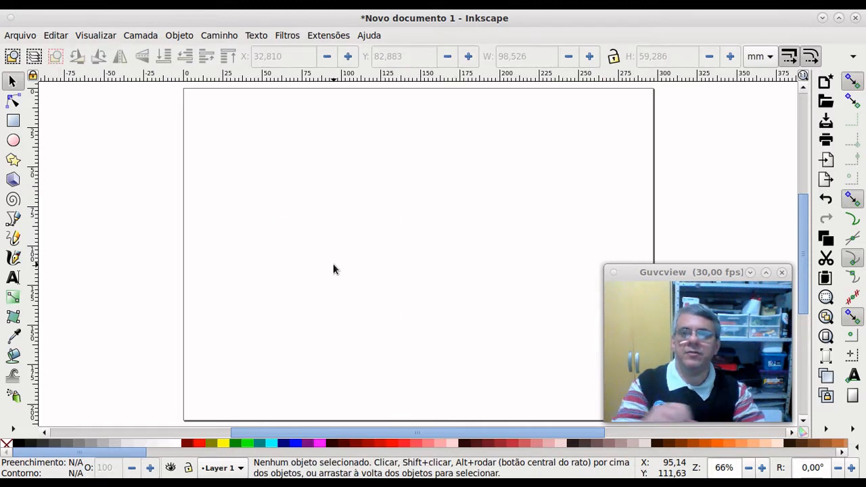
Step: Draw a yellow rectangle on the empty page, then undo it so the page is blank
click(13, 122)
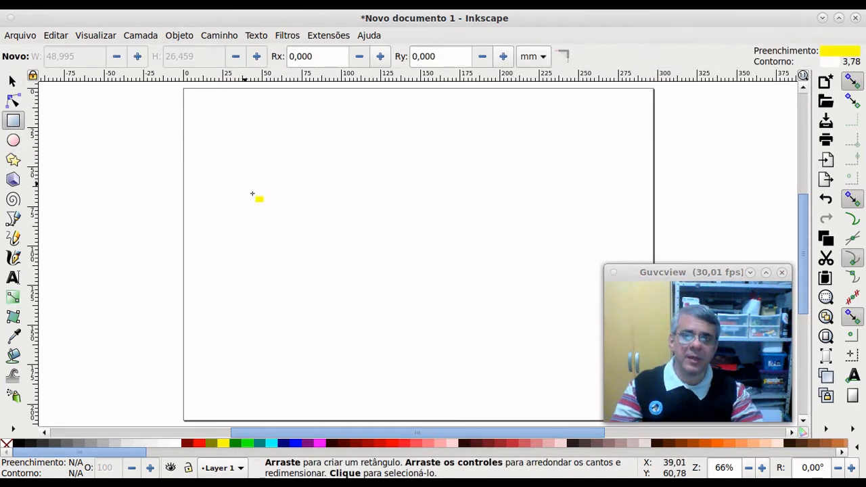
drag(253, 194, 333, 277)
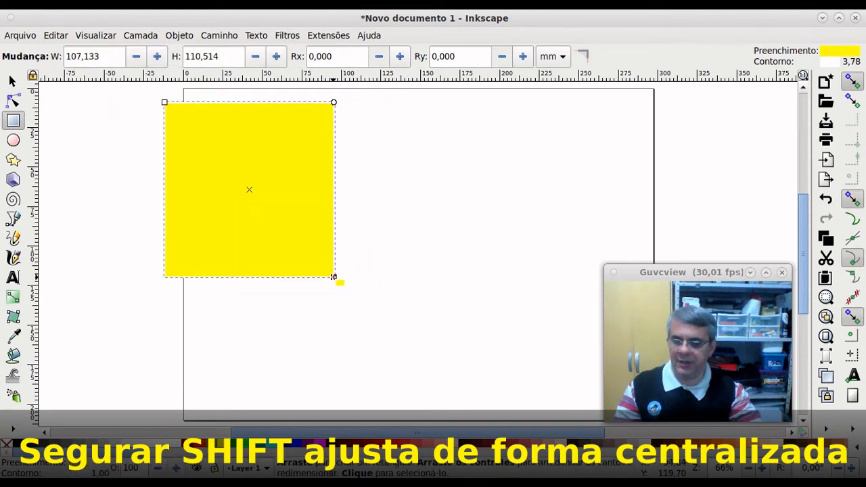
key(ctrl+z)
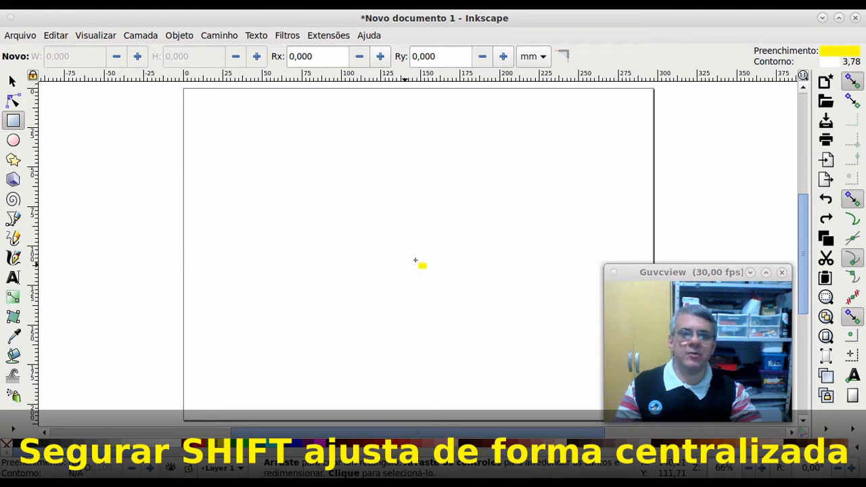
key(shift)
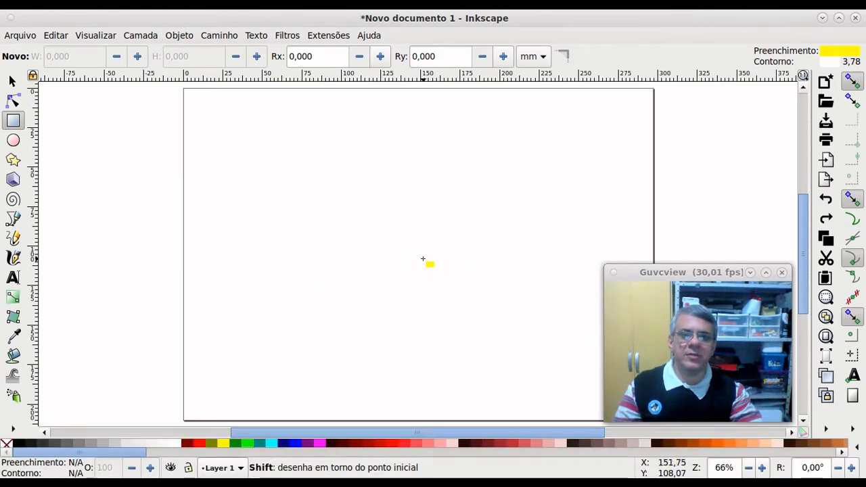
mouse_move(423, 259)
mouse_down()
mouse_move(549, 364)
mouse_move(564, 337)
mouse_move(590, 344)
mouse_move(558, 364)
mouse_move(440, 283)
mouse_move(458, 282)
mouse_move(475, 314)
mouse_move(559, 395)
mouse_move(449, 304)
mouse_move(547, 381)
mouse_move(481, 317)
mouse_move(556, 380)
mouse_move(465, 325)
mouse_move(469, 305)
mouse_move(454, 294)
mouse_up()
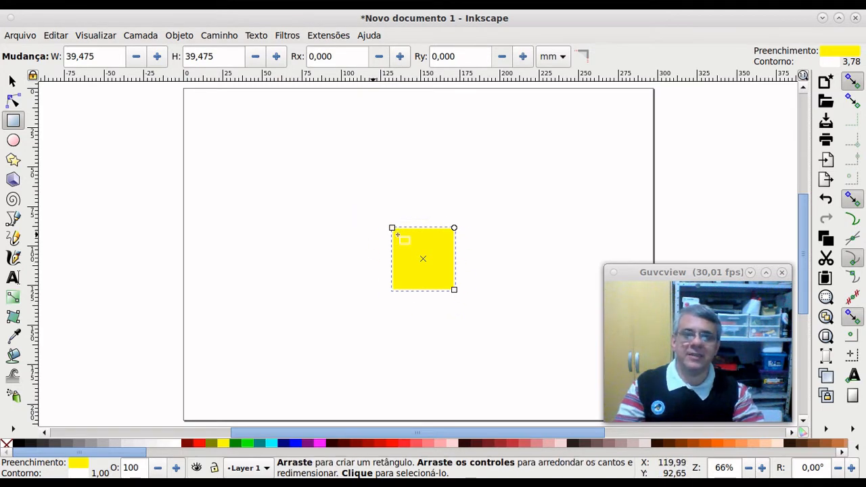
click(11, 80)
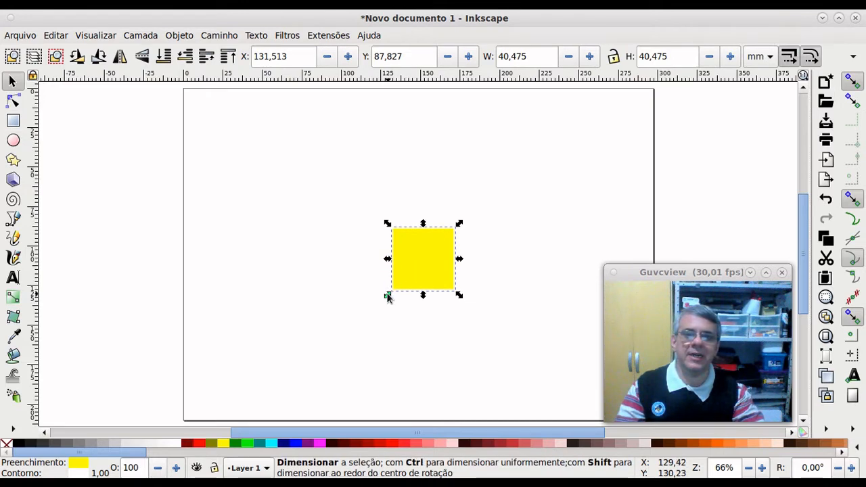
drag(389, 294, 285, 368)
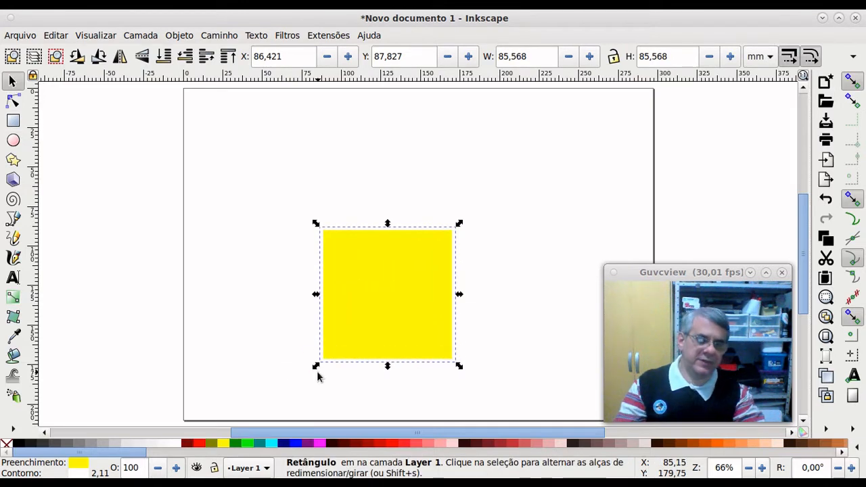
key(Delete)
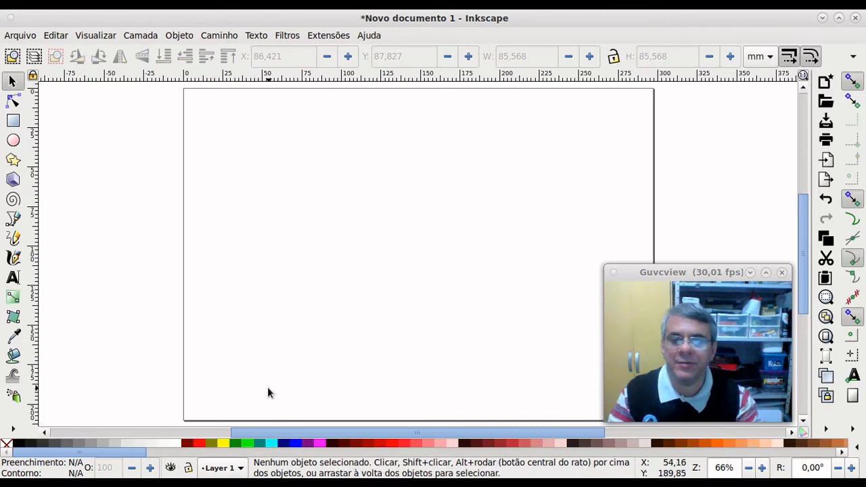
click(13, 122)
Step: Draw a cyan square about 97 mm wide and round its corners to Rx 18.453, Ry 42.286 mm
drag(285, 224, 437, 376)
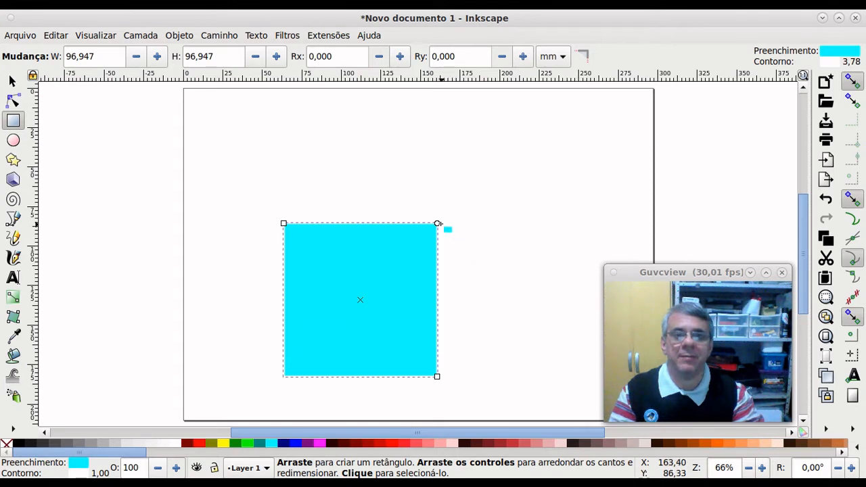
drag(437, 224, 449, 239)
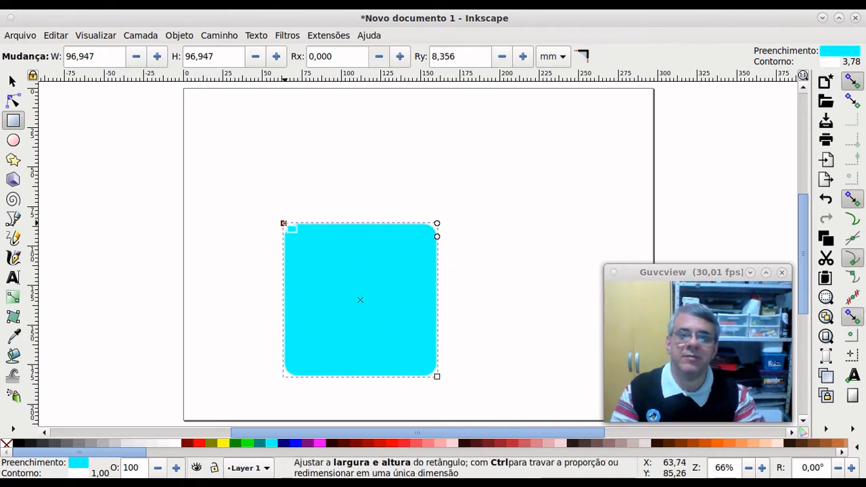
mouse_move(283, 223)
mouse_down()
mouse_move(305, 259)
mouse_move(277, 217)
mouse_up()
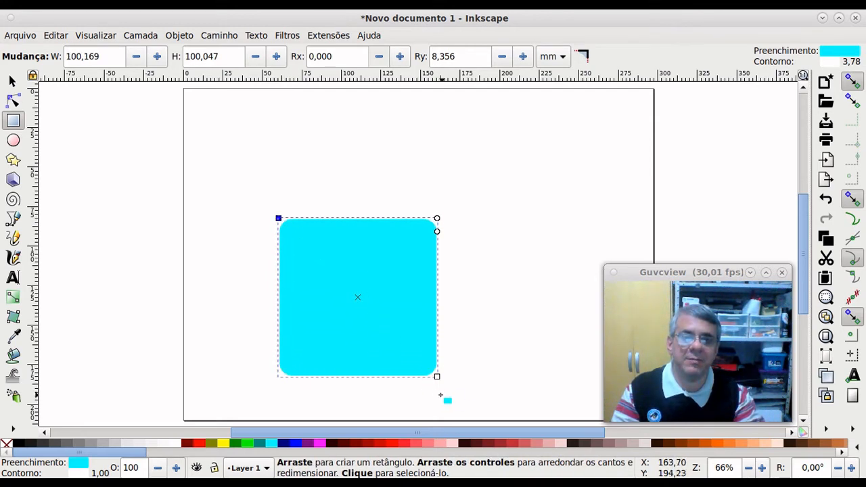
mouse_move(437, 379)
mouse_down()
mouse_move(457, 392)
mouse_move(408, 343)
mouse_move(474, 365)
mouse_move(416, 367)
mouse_move(432, 372)
mouse_up()
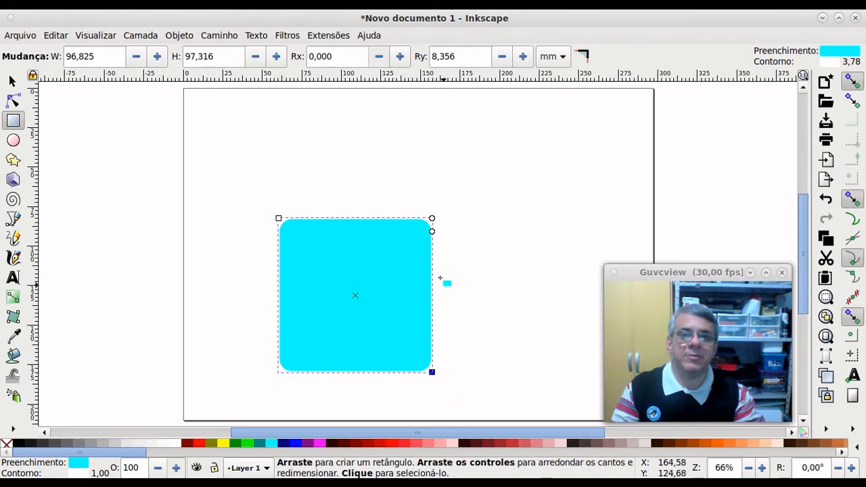
drag(432, 232, 447, 289)
drag(421, 225, 403, 235)
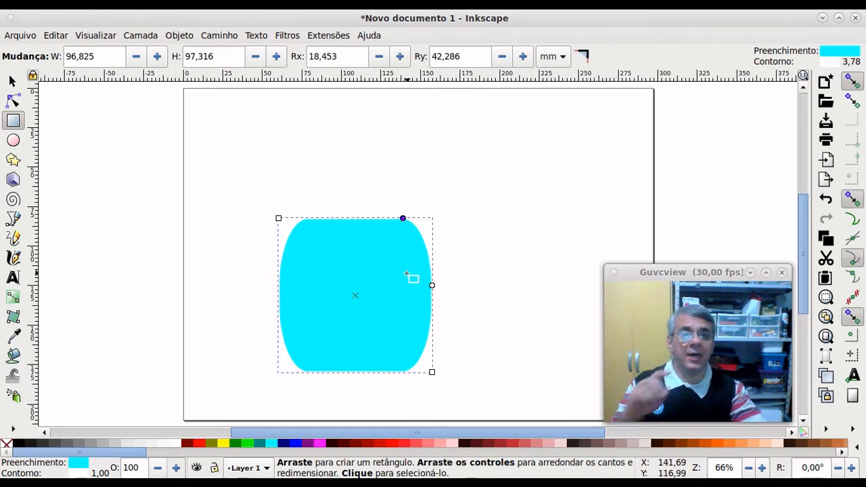
Step: Try rotating the cyan shape about 38 degrees, then undo the rotation
click(12, 81)
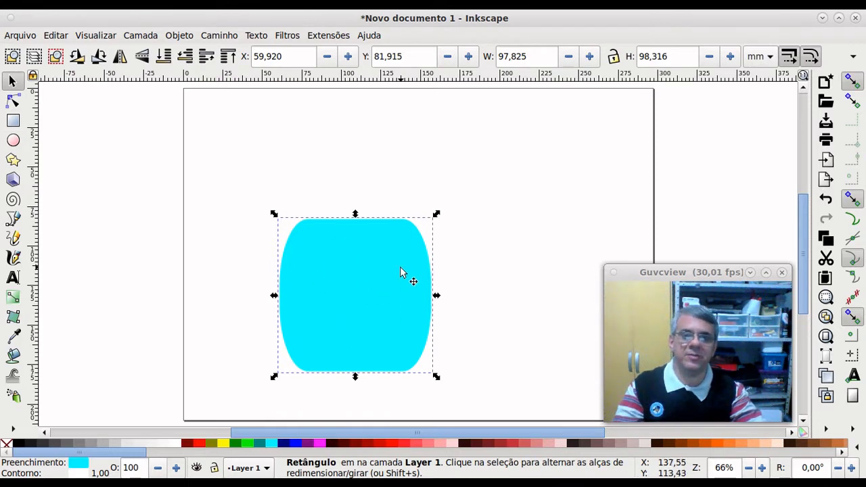
click(368, 277)
drag(437, 378, 499, 326)
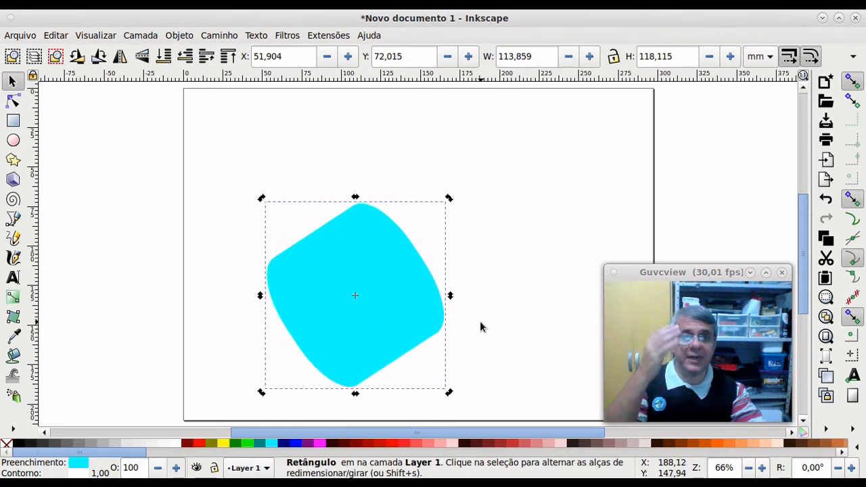
key(ctrl+z)
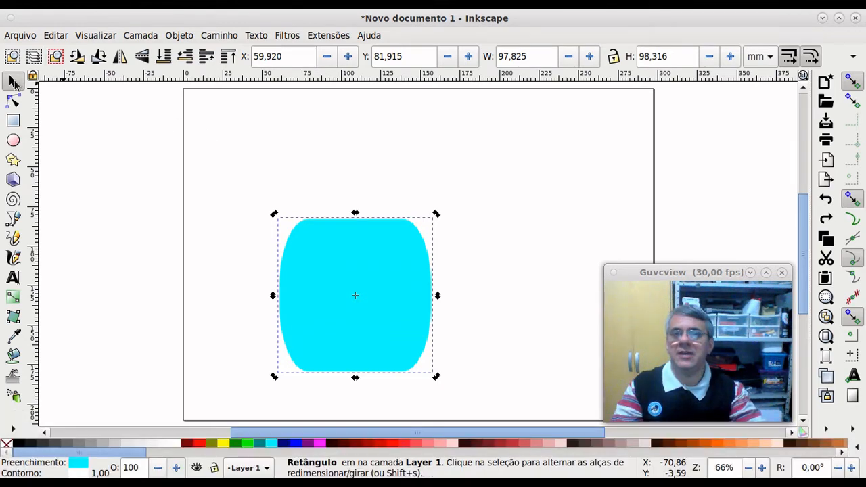
click(13, 83)
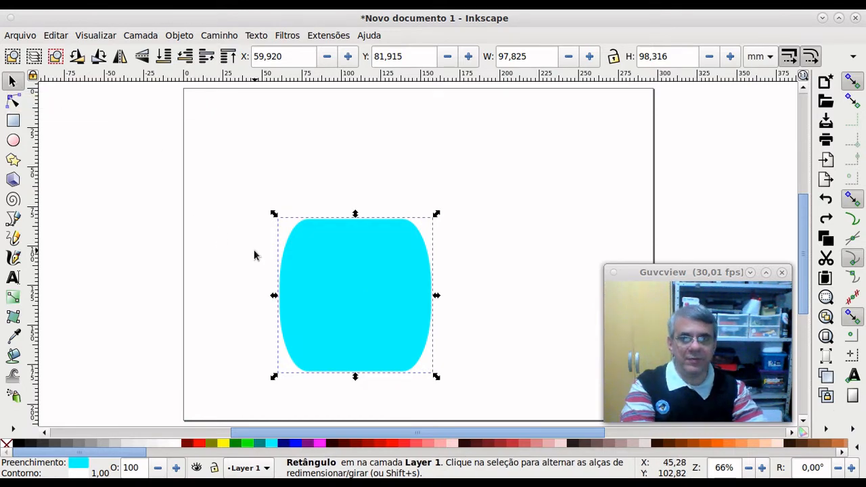
Step: Delete the shape and draw a new 94.174 mm cyan square with the same rounded corners
key(Delete)
key(r)
drag(308, 219, 459, 377)
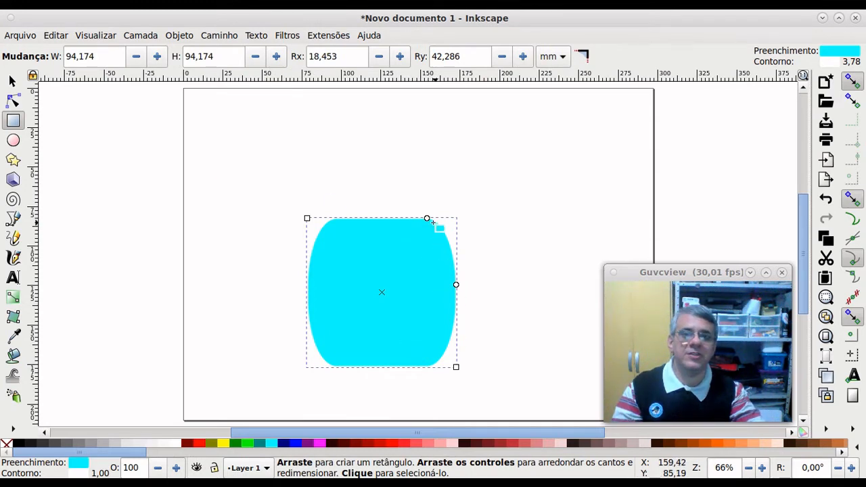
Step: Reset the square's Rx and Ry rounding to 0 mm and shift it slightly down and left
drag(433, 221, 456, 219)
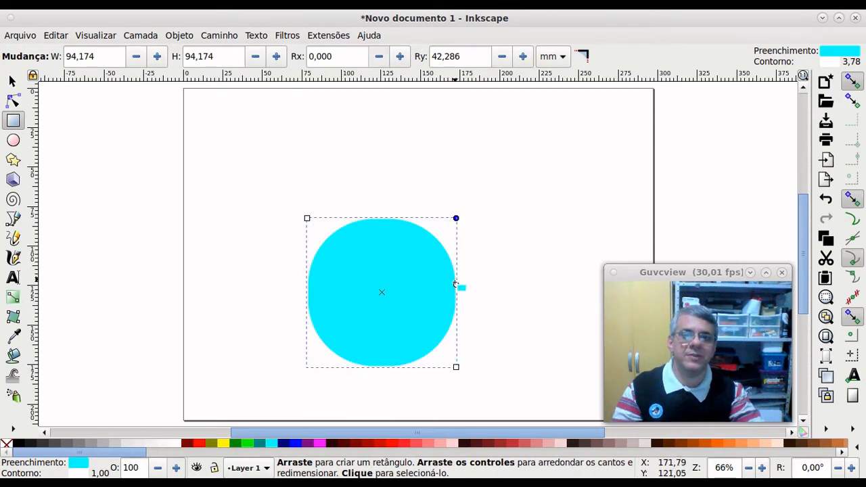
drag(455, 283, 456, 218)
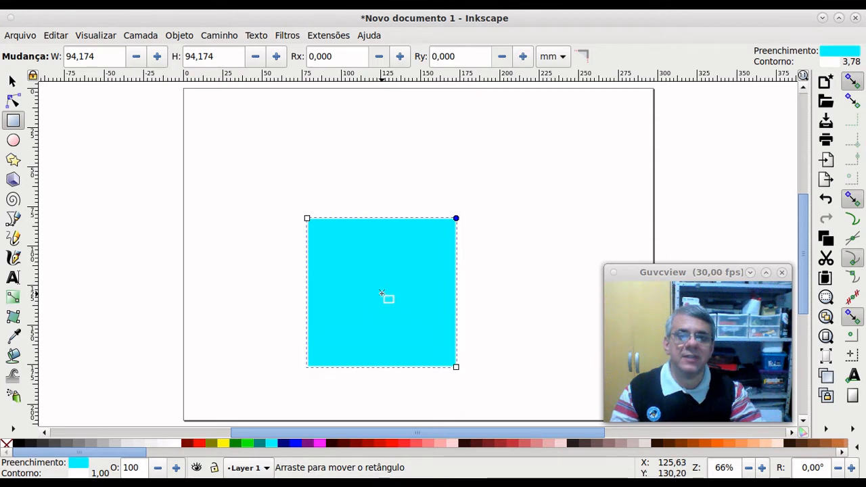
drag(381, 294, 423, 297)
Step: Cycle the square's fill through navy, blue, fuchsia, lime and olive, ending on navy, then delete it
click(11, 80)
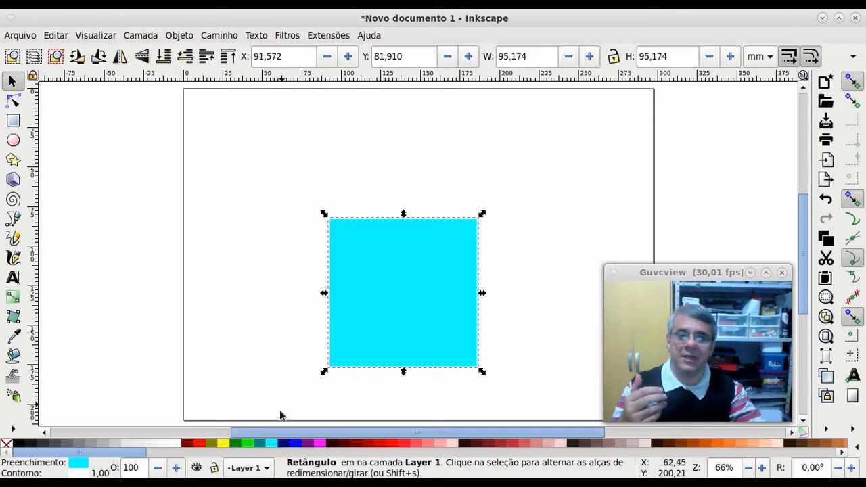
click(284, 443)
click(296, 445)
click(319, 443)
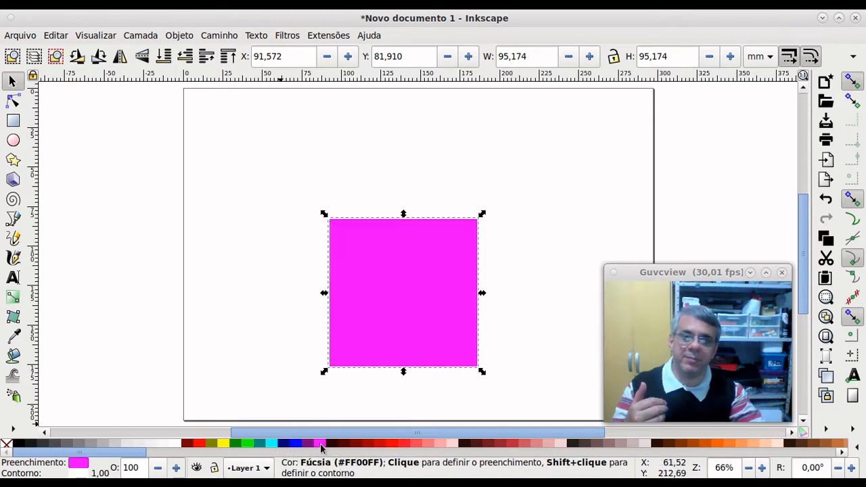
click(284, 443)
click(247, 443)
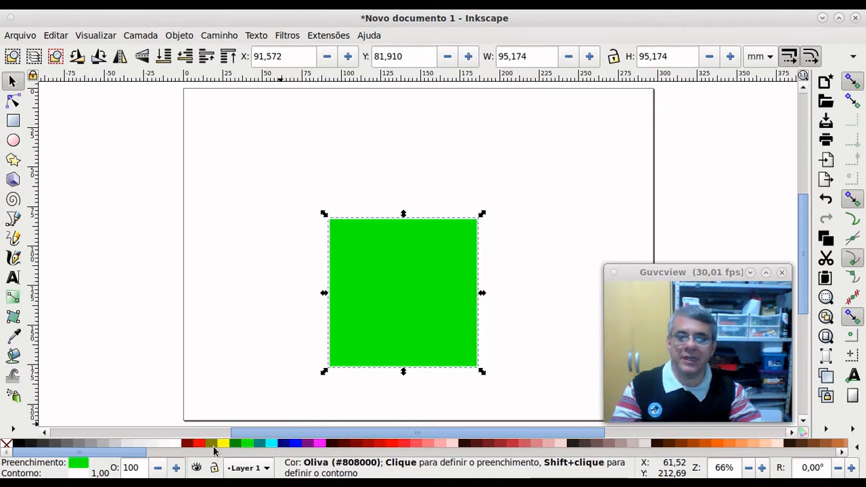
click(212, 445)
click(284, 447)
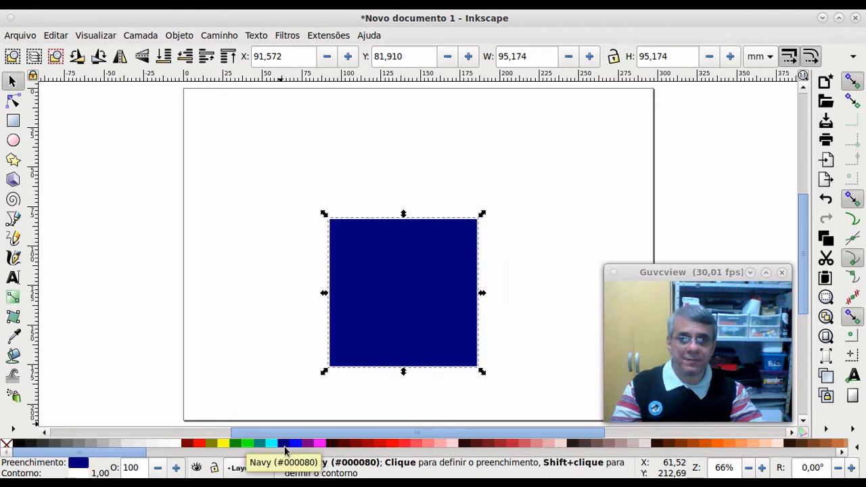
key(Delete)
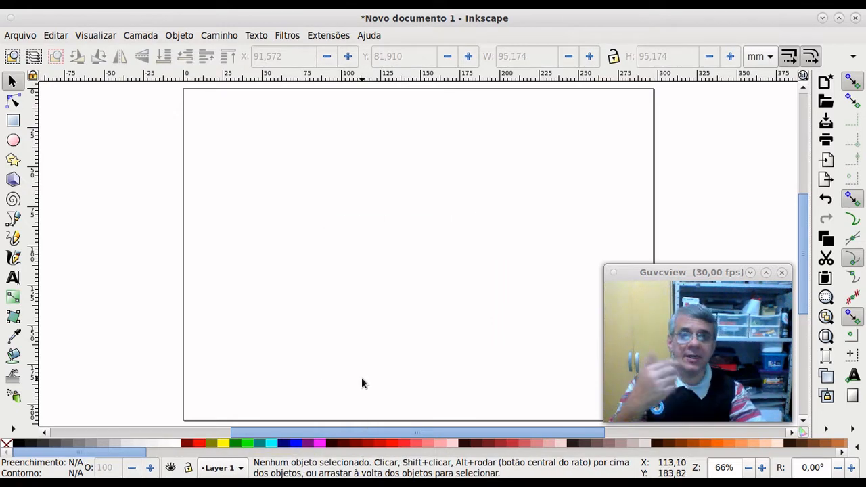
click(224, 445)
Step: Draw and discard a yellow square, then draw a navy-filled rectangle about 115 × 103 mm near the centre
click(13, 120)
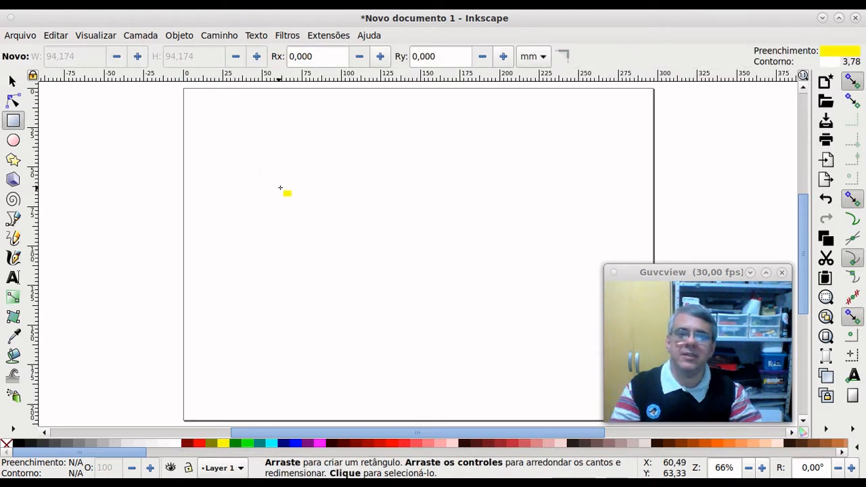
mouse_move(295, 193)
mouse_down()
mouse_move(330, 238)
mouse_move(409, 307)
mouse_move(467, 341)
mouse_move(454, 336)
mouse_move(465, 350)
mouse_up()
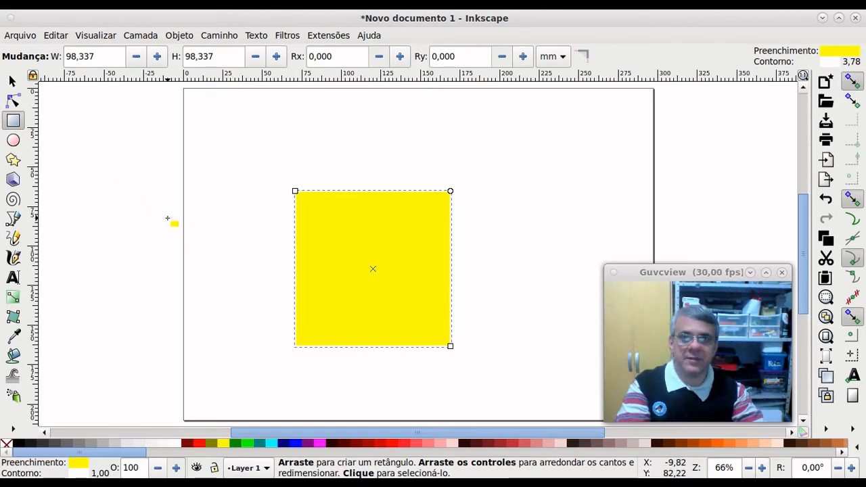
key(Delete)
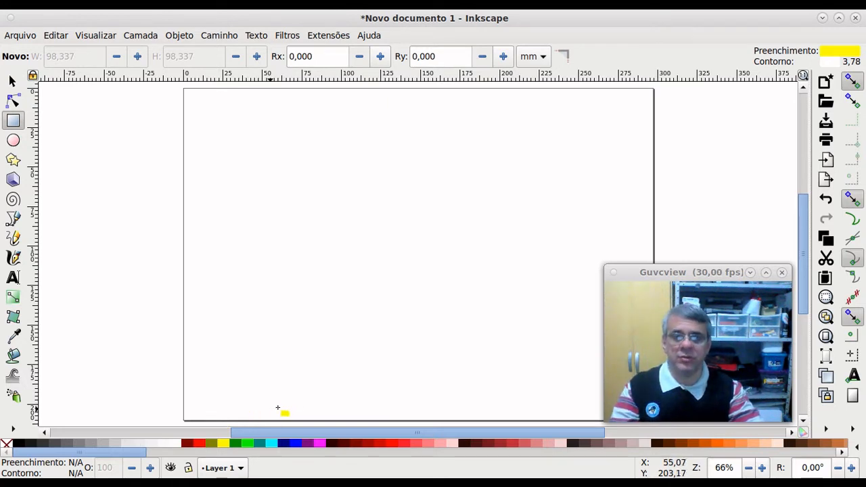
click(285, 449)
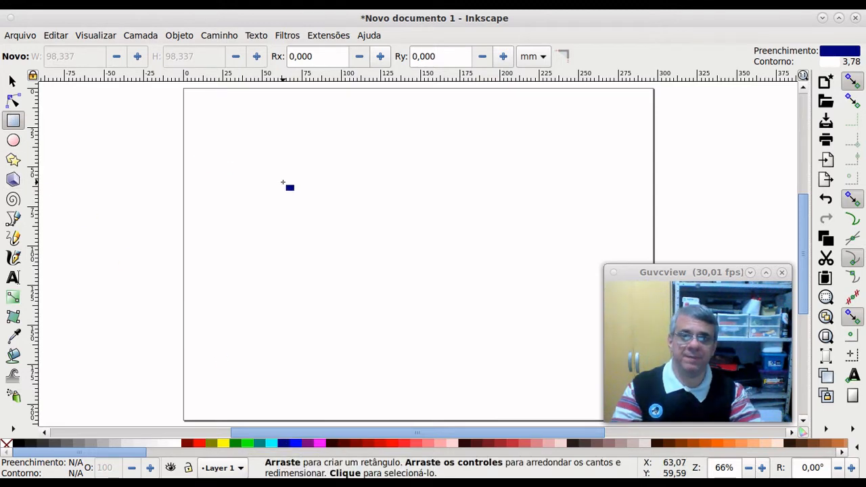
drag(287, 184, 468, 346)
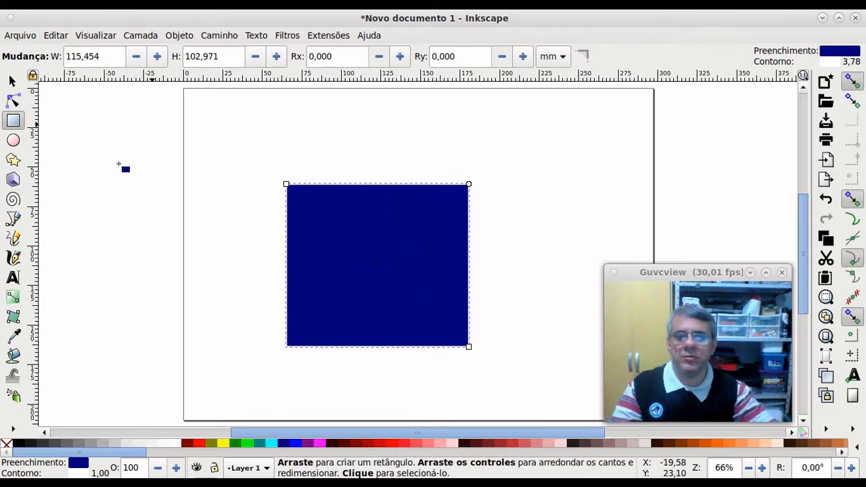
Step: Apply yellow to the navy rectangle's outline
right_click(224, 443)
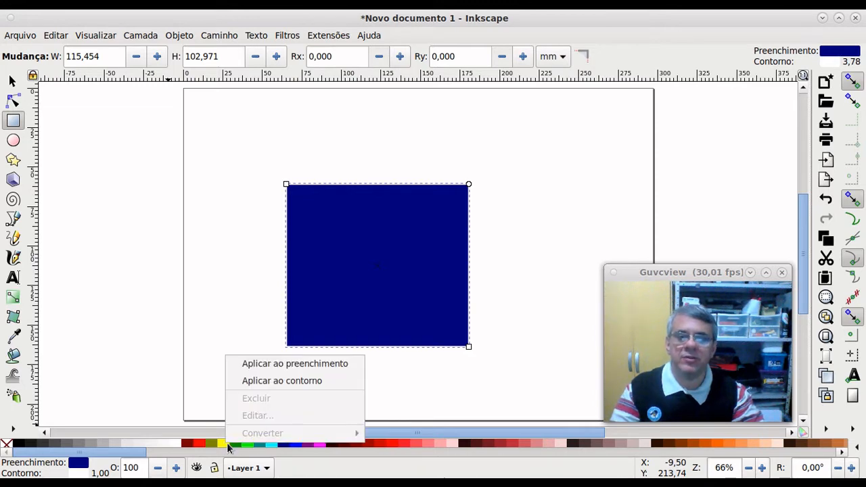
click(295, 382)
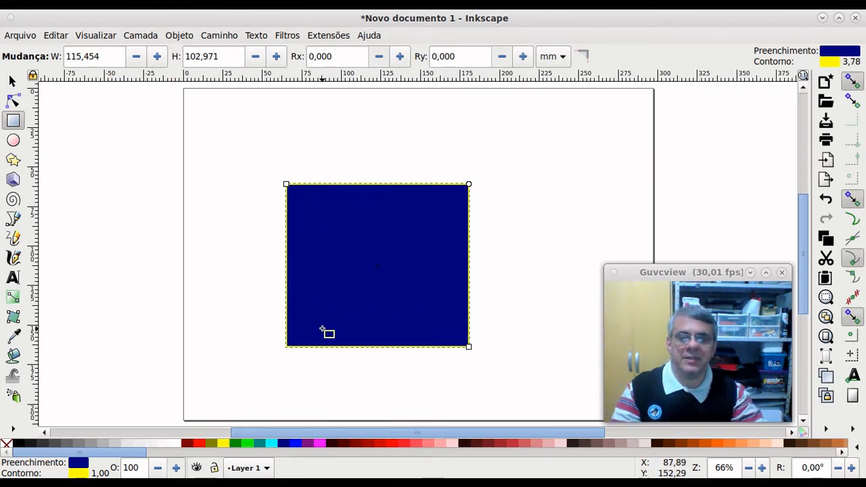
scroll(290, 344, up, 1)
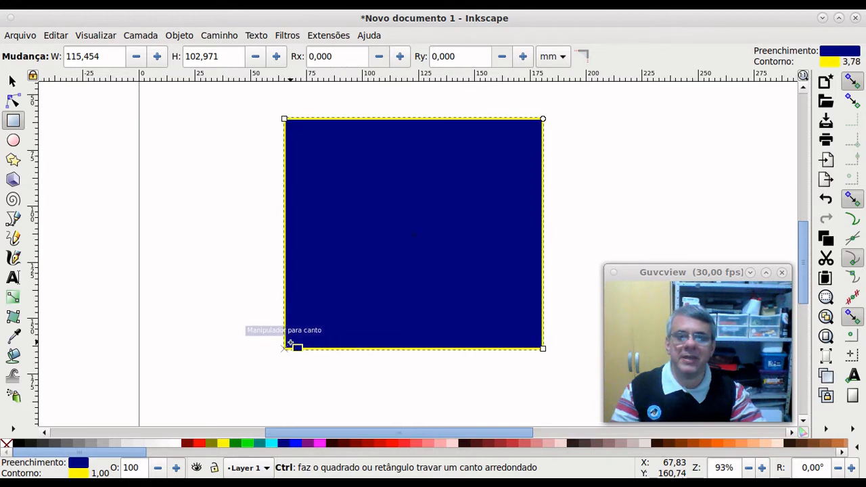
scroll(290, 344, up, 5)
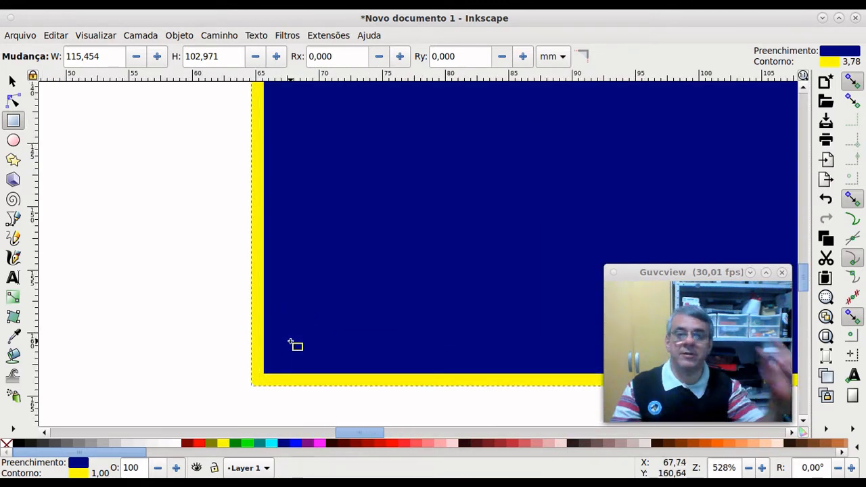
scroll(293, 345, down, 6)
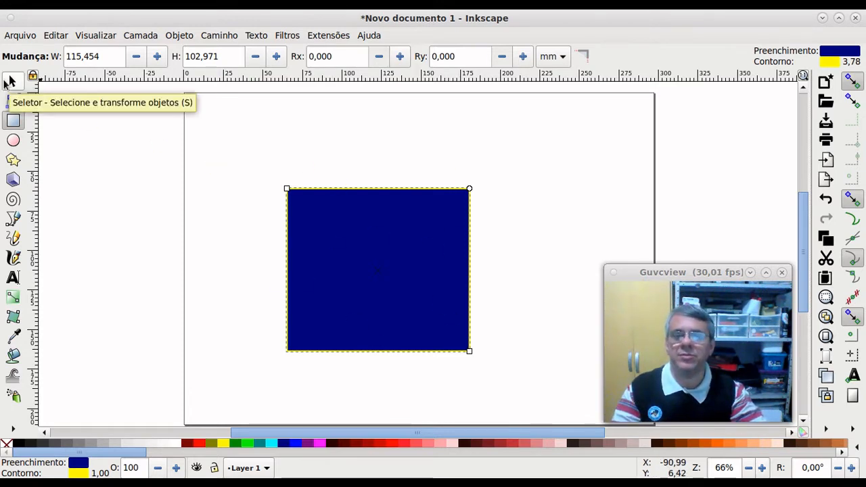
Step: Change the rectangle's outline from yellow to green
right_click(245, 443)
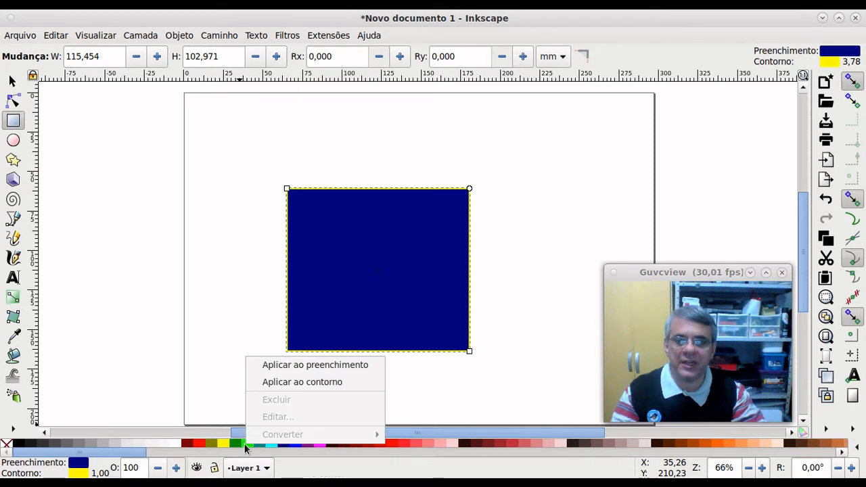
click(296, 383)
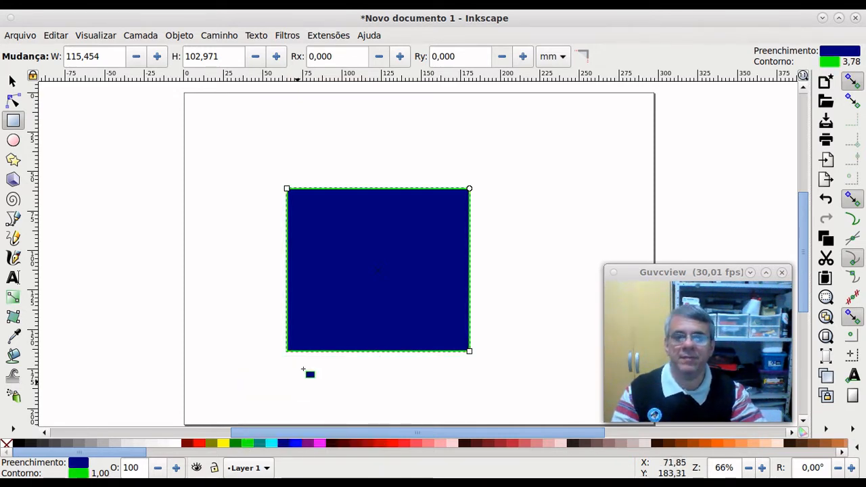
scroll(296, 366, up, 1)
scroll(299, 325, up, 4)
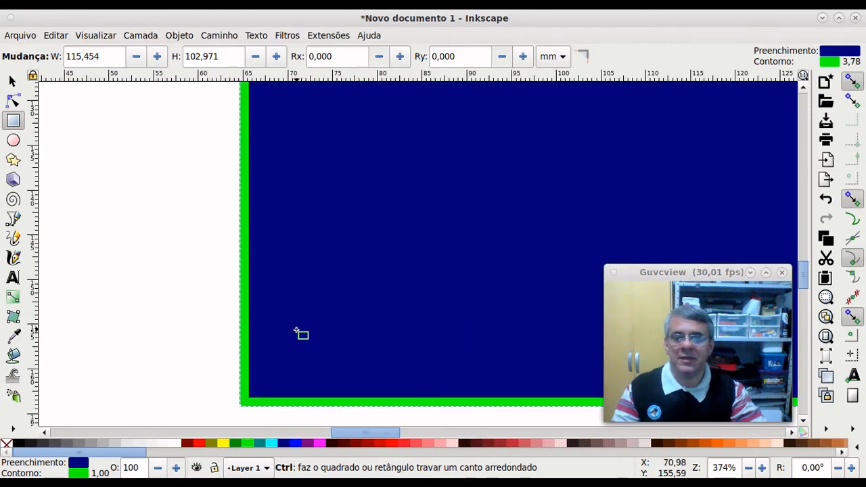
scroll(298, 335, down, 4)
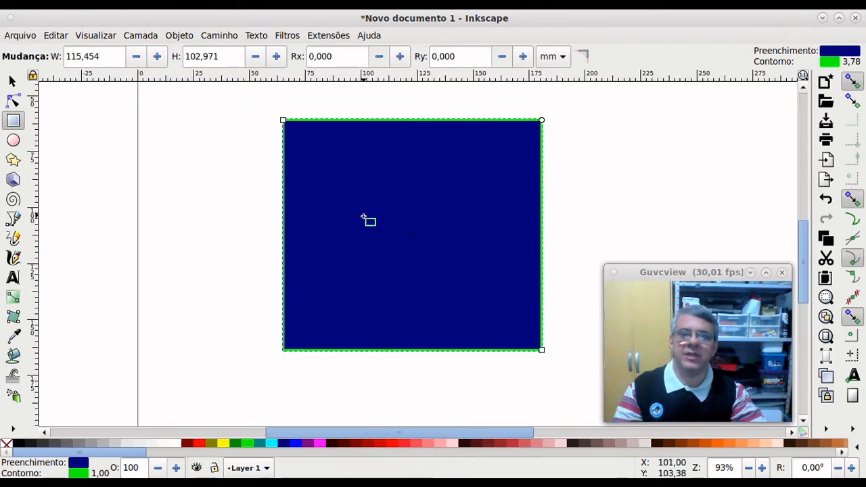
Step: Try fuchsia, dark red, tan and yellow as the rectangle's fill
click(320, 443)
click(331, 443)
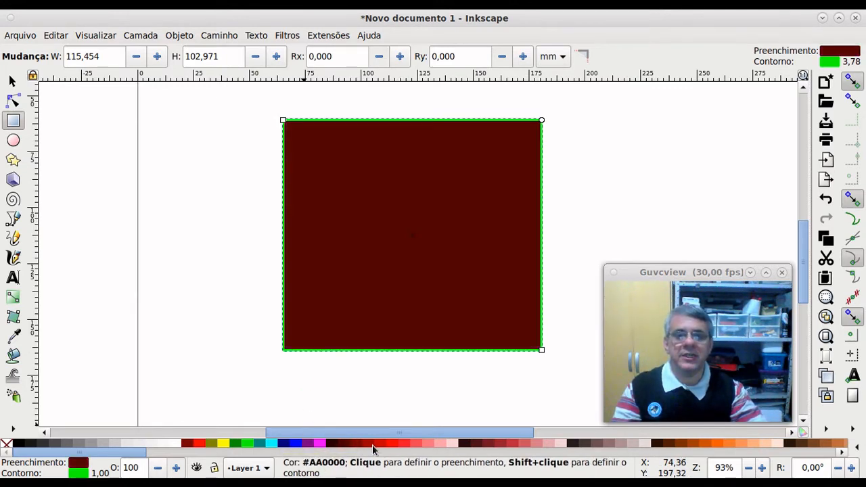
scroll(397, 446, right, 3)
click(416, 446)
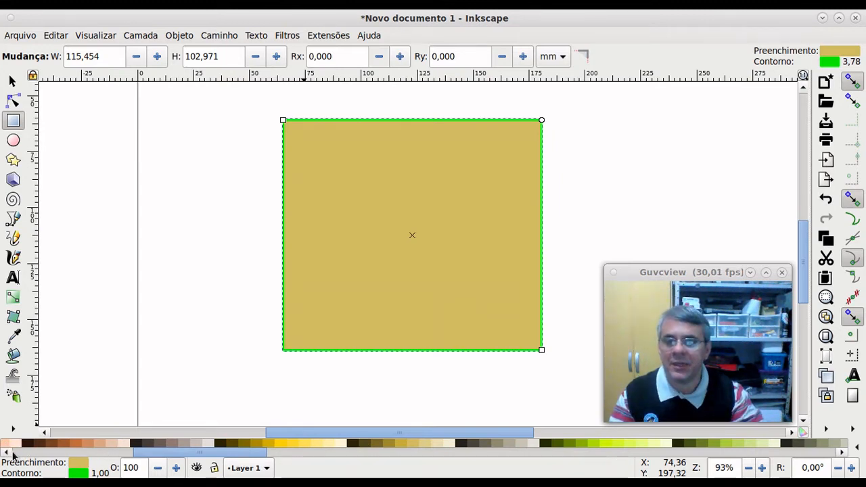
scroll(12, 452, left, 5)
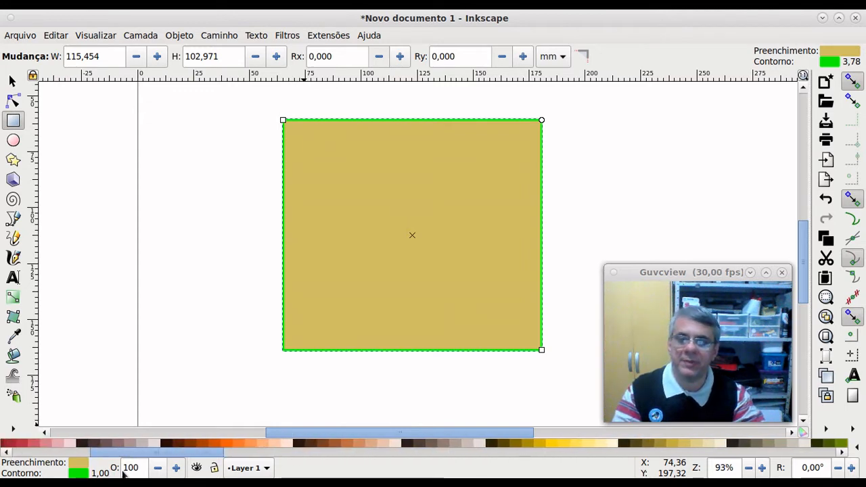
scroll(13, 448, left, 3)
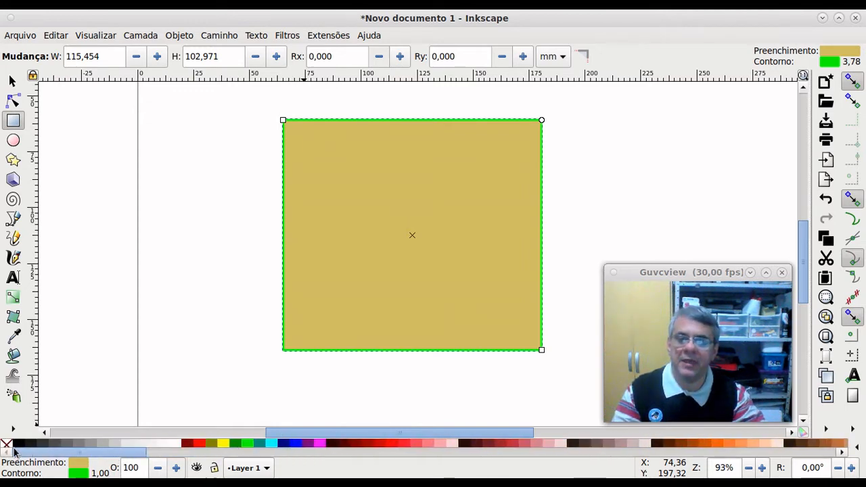
click(222, 443)
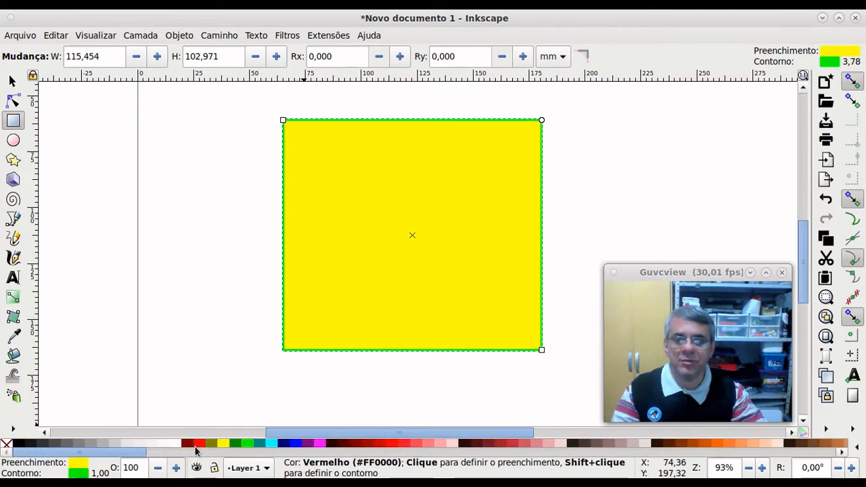
Step: Give the rectangle a red outline and remove its fill entirely
right_click(199, 445)
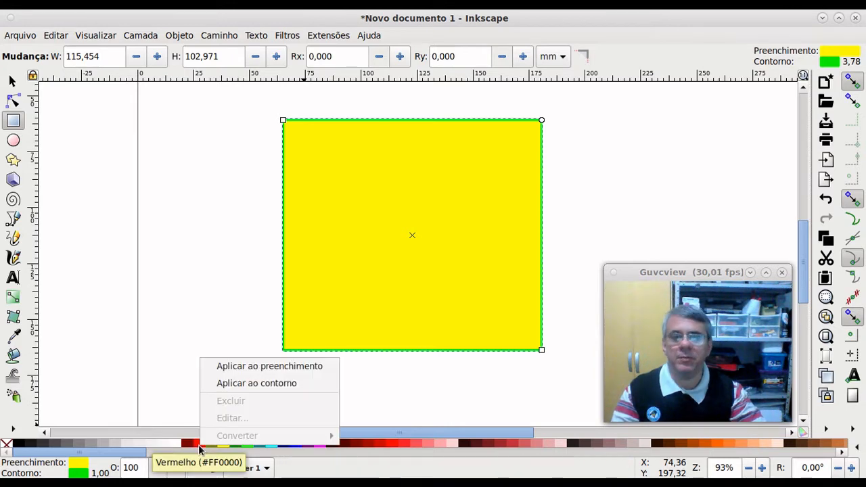
click(236, 390)
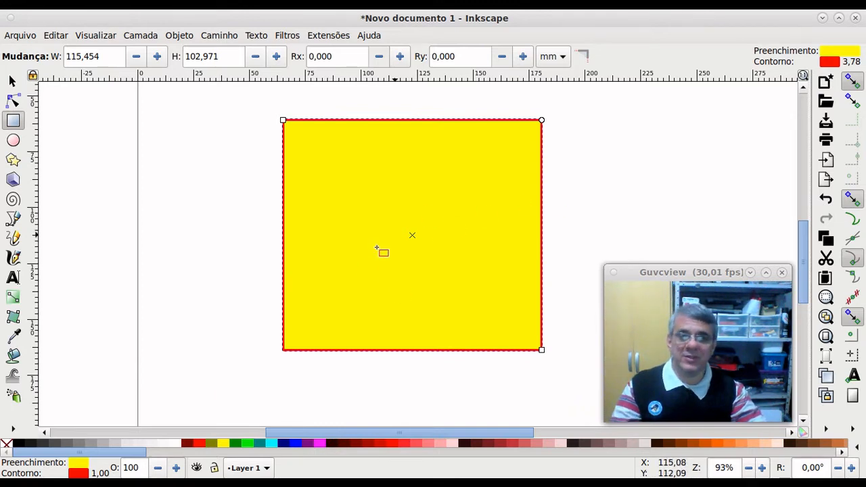
right_click(7, 445)
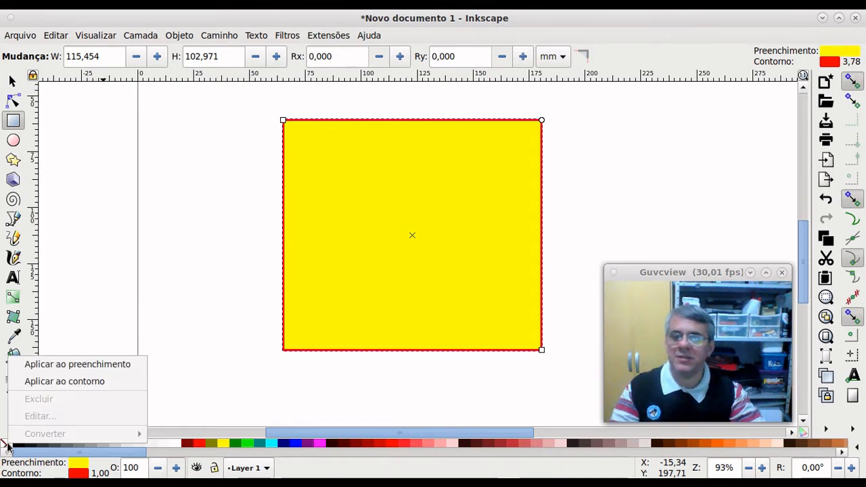
click(105, 367)
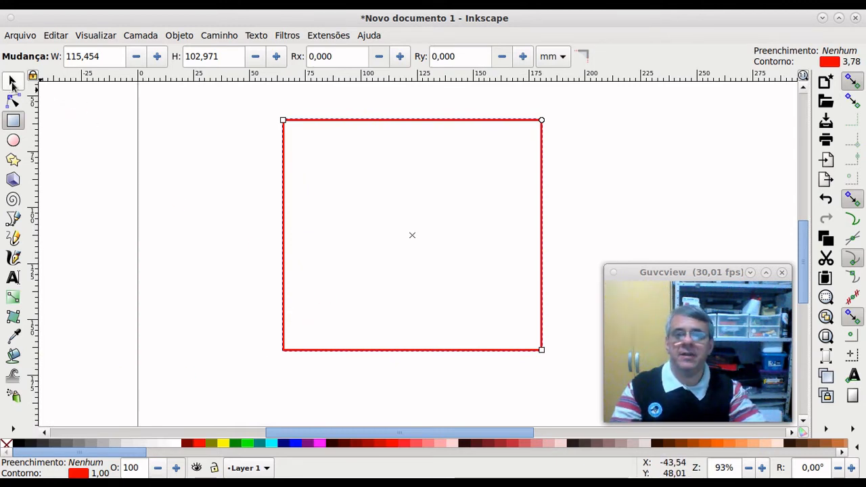
click(12, 82)
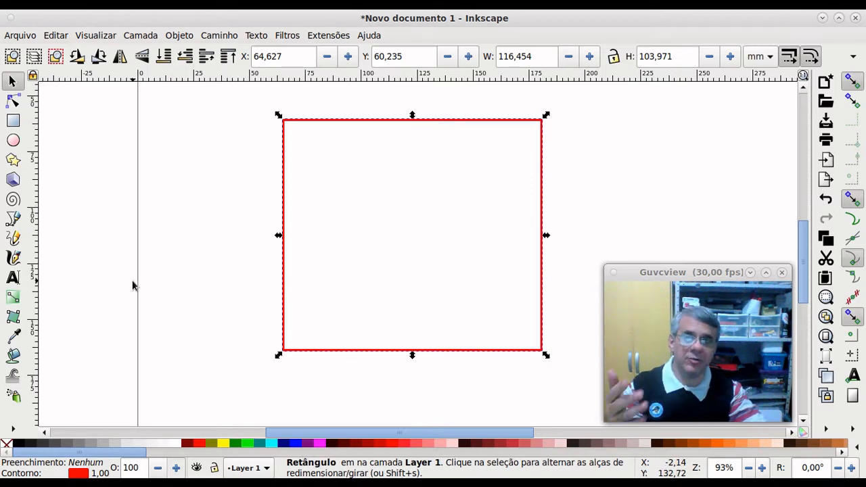
click(13, 122)
Step: Draw a yellow 74.806 × 58.256 mm rectangle over the frame's lower left and send it behind
drag(205, 249, 374, 378)
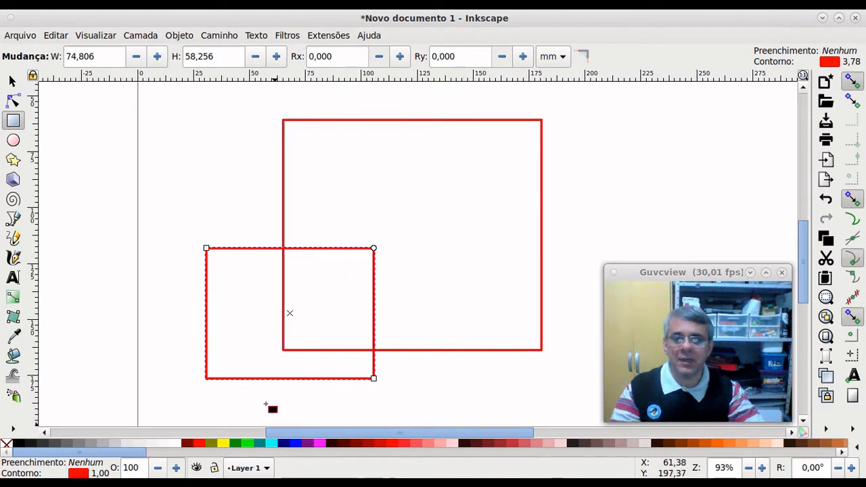
click(222, 444)
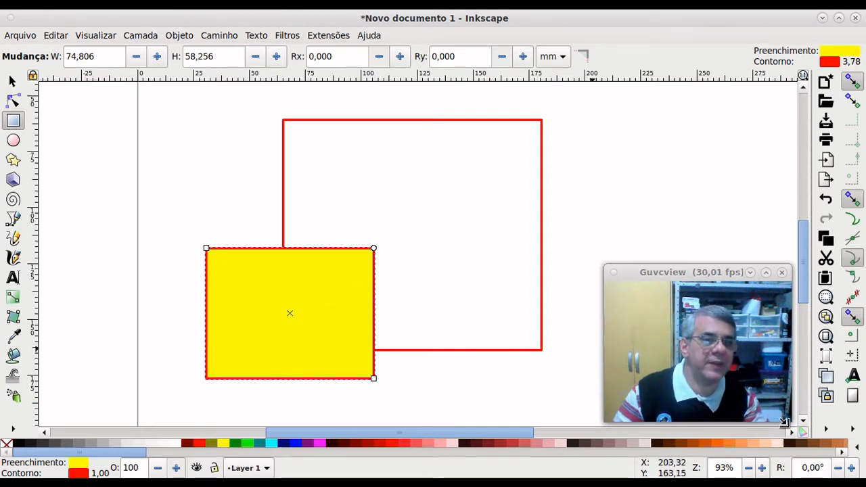
click(190, 35)
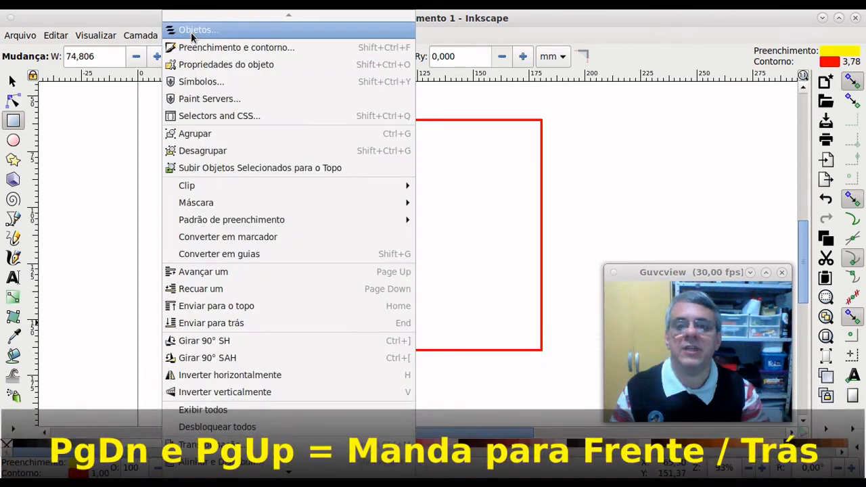
click(255, 325)
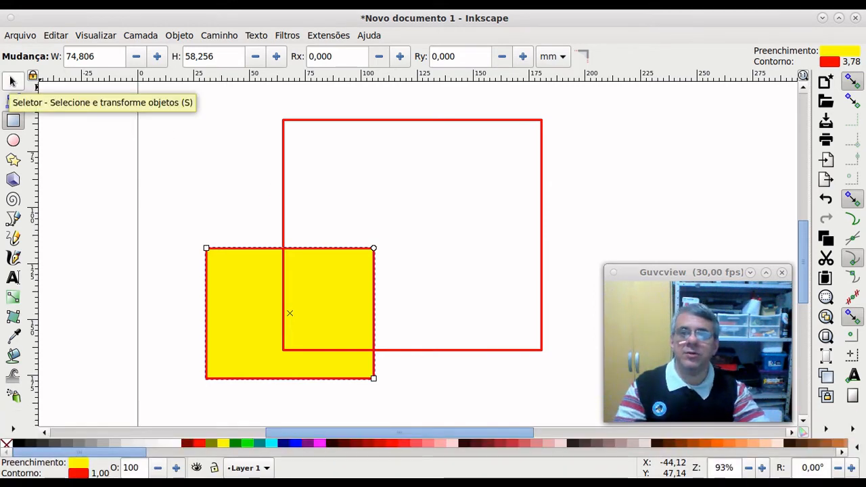
Step: Fill the large rectangle fuchsia and remove the yellow rectangle's fill
click(12, 81)
click(376, 120)
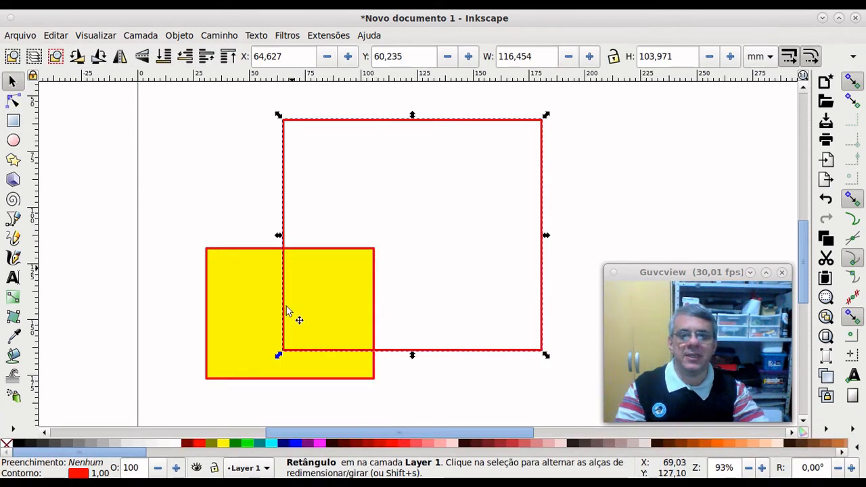
click(324, 444)
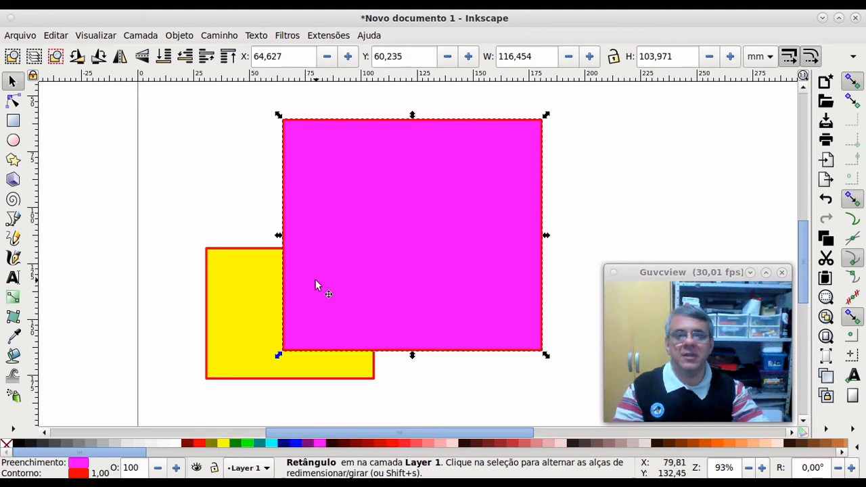
click(248, 313)
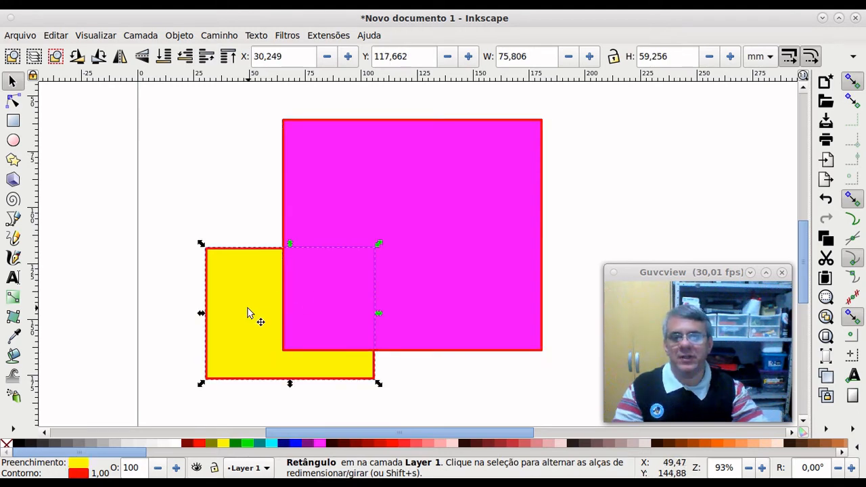
right_click(6, 445)
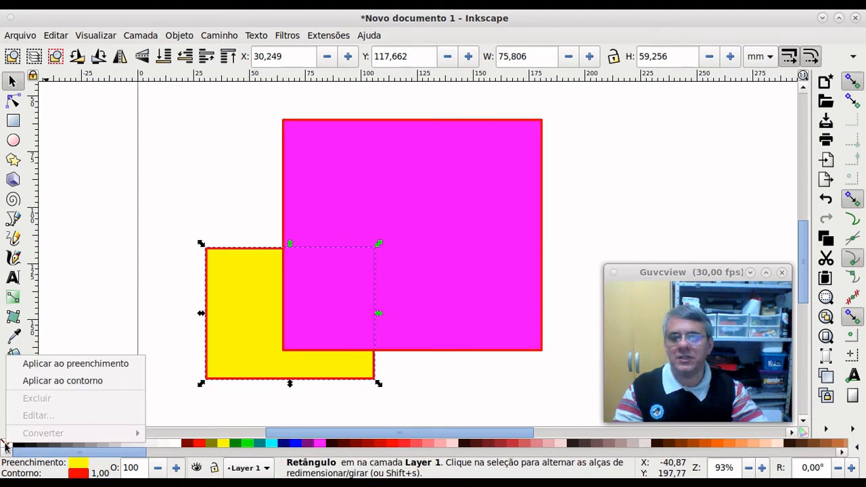
click(113, 366)
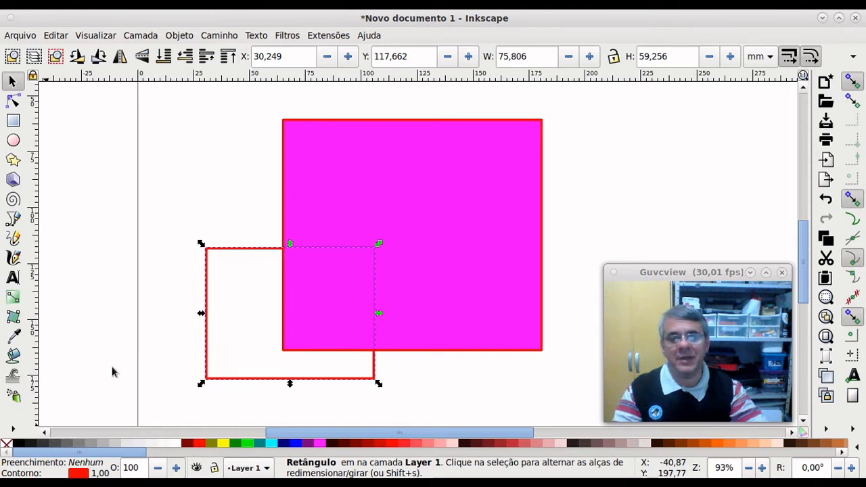
Step: Send the magenta rectangle to the back of the stacking order
click(455, 223)
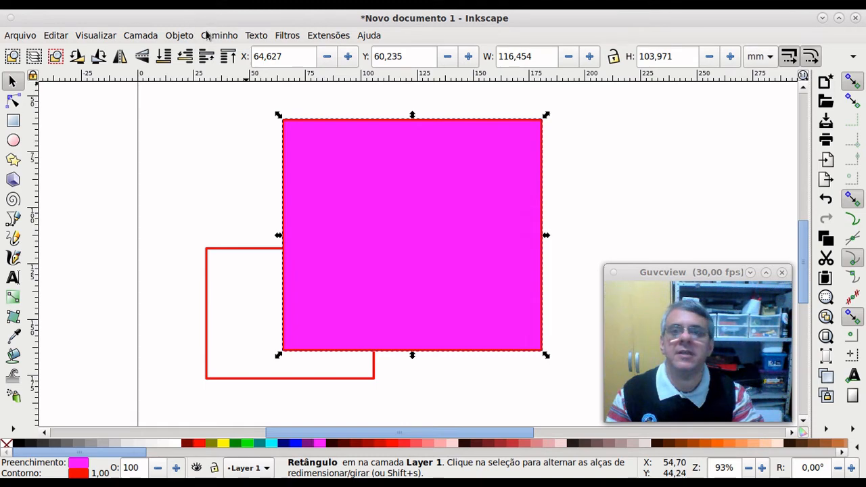
click(183, 35)
click(226, 324)
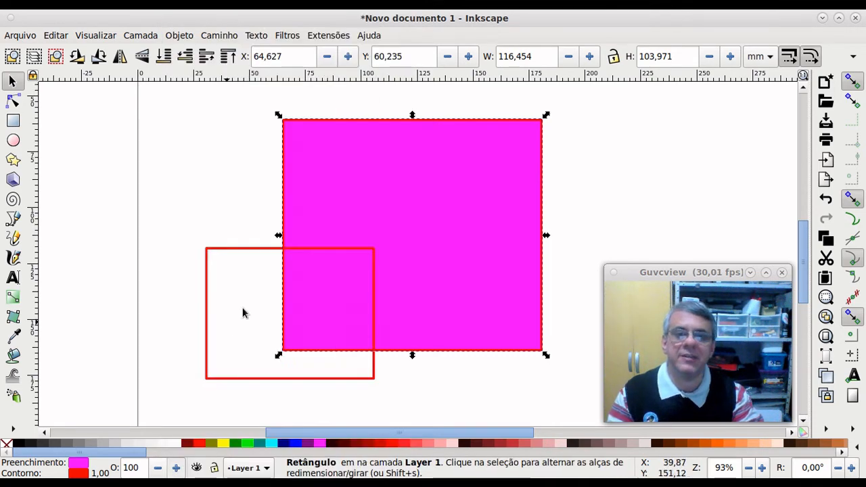
Step: Set the outline to none on both the magenta and red-outlined rectangles via Aplicar ao contorno
click(319, 378)
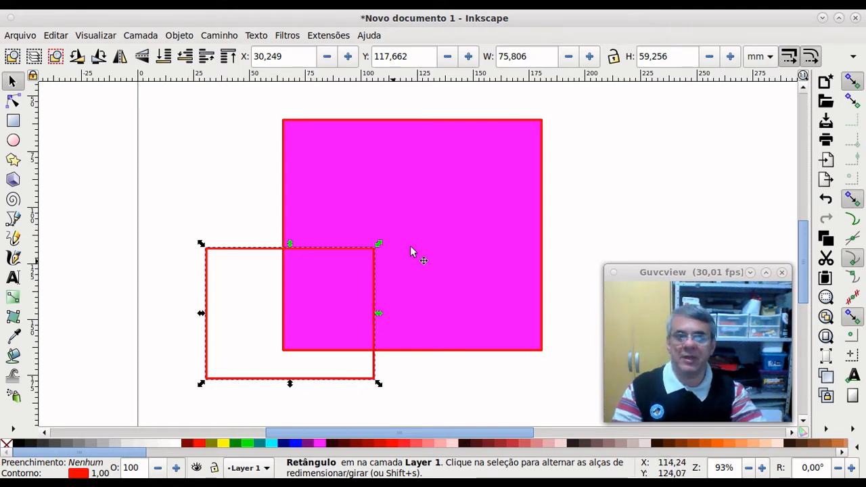
click(436, 221)
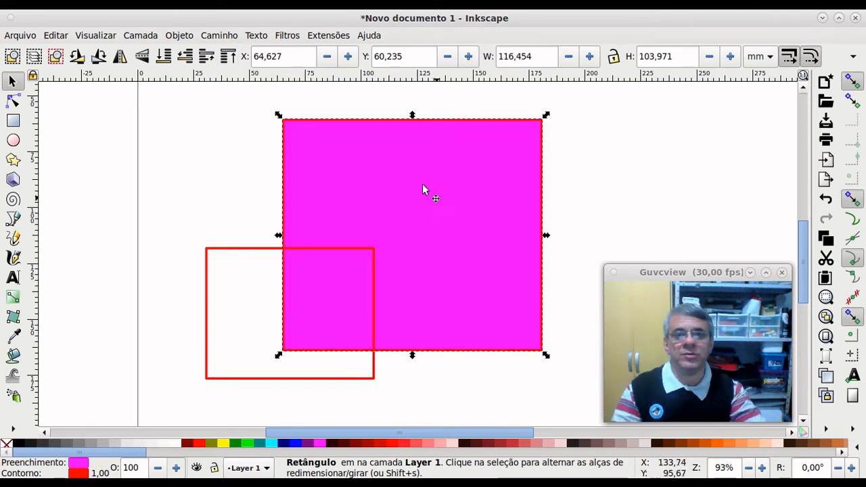
right_click(7, 445)
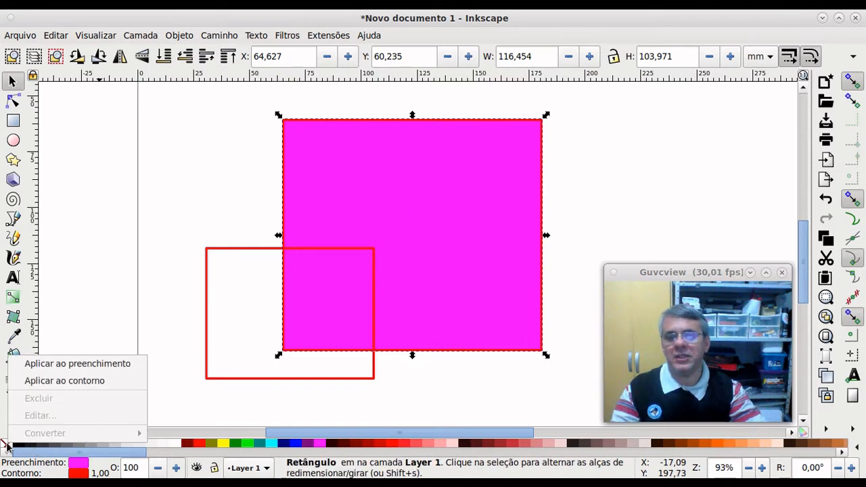
click(96, 382)
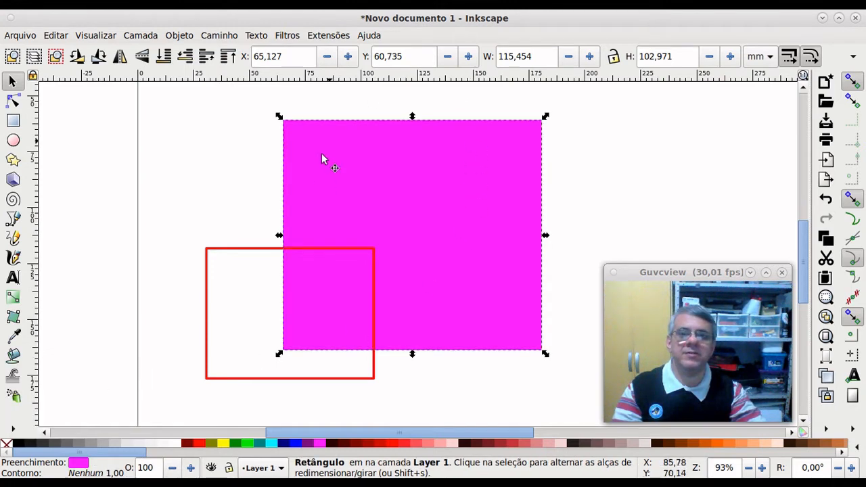
click(265, 248)
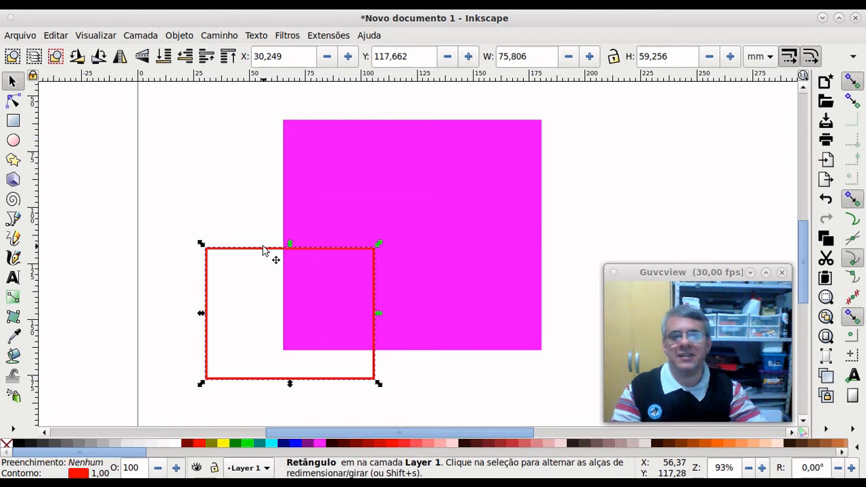
right_click(7, 444)
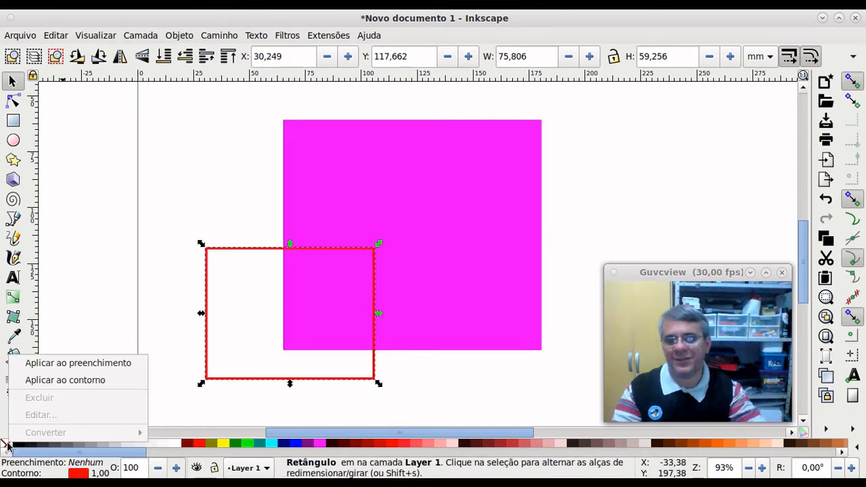
click(93, 383)
click(419, 394)
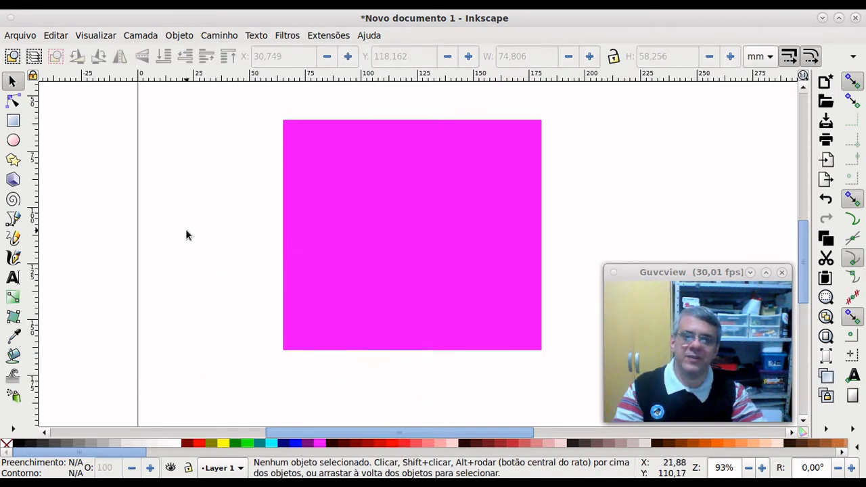
Step: Fill the invisible rectangle yellow and give the magenta rectangle a red outline
drag(187, 230, 433, 409)
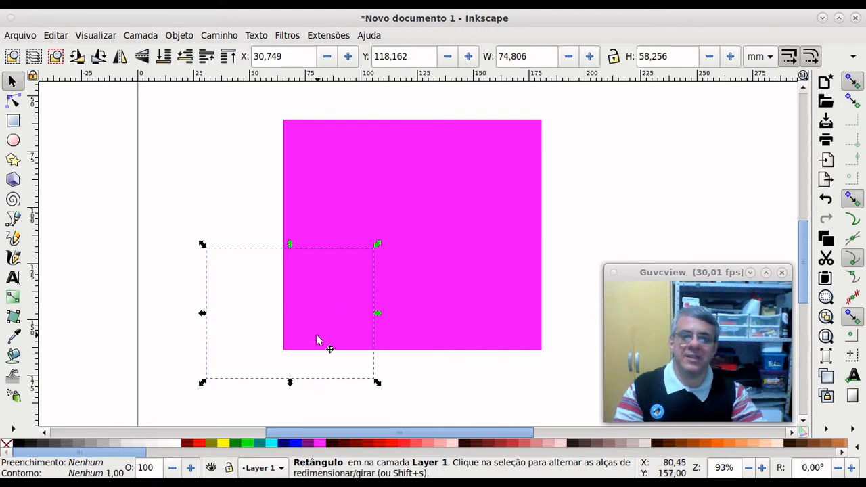
click(220, 444)
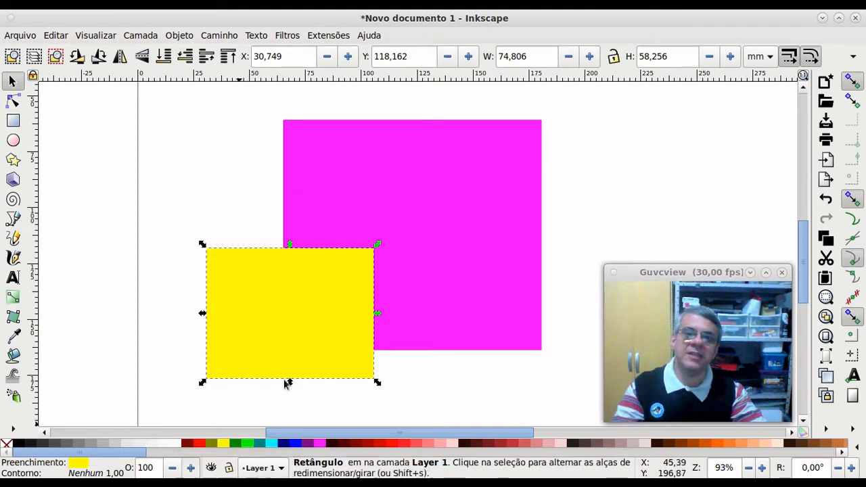
click(419, 215)
click(338, 288)
click(419, 238)
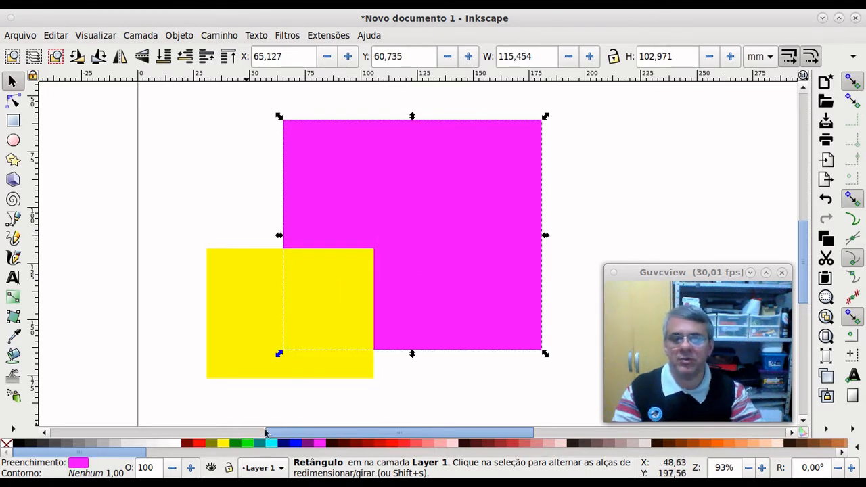
right_click(200, 446)
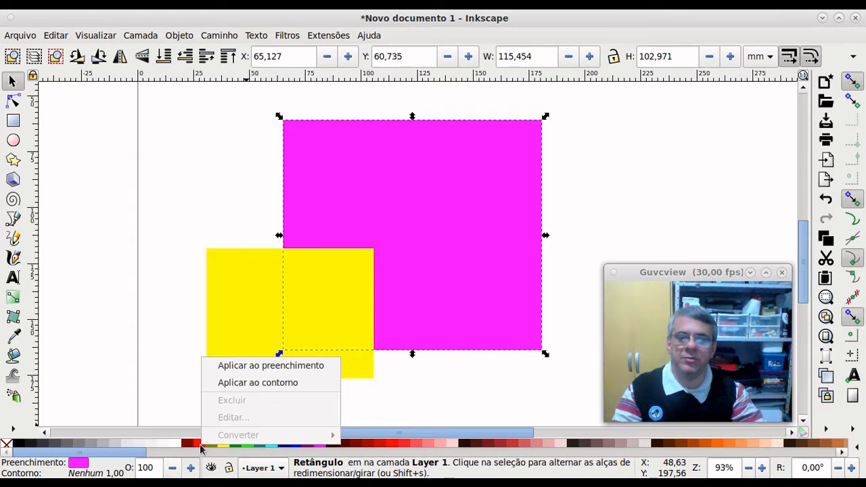
click(256, 391)
Step: Give the yellow rectangle a navy outline
click(289, 329)
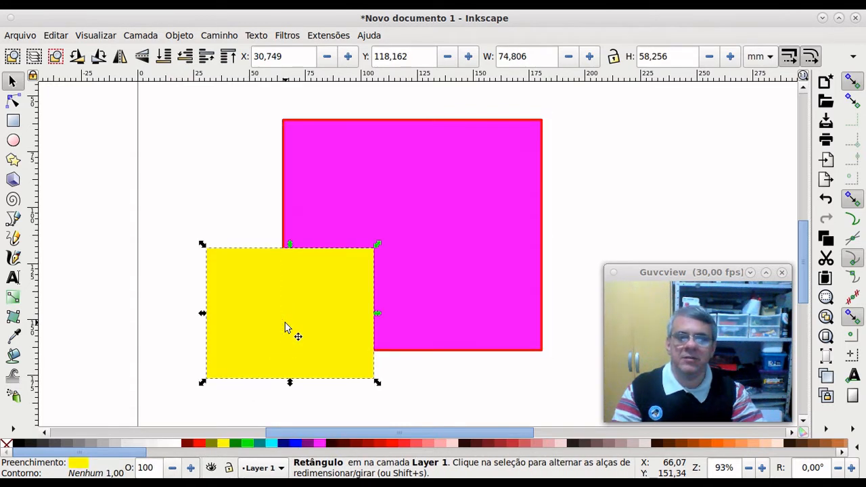
right_click(286, 446)
click(314, 382)
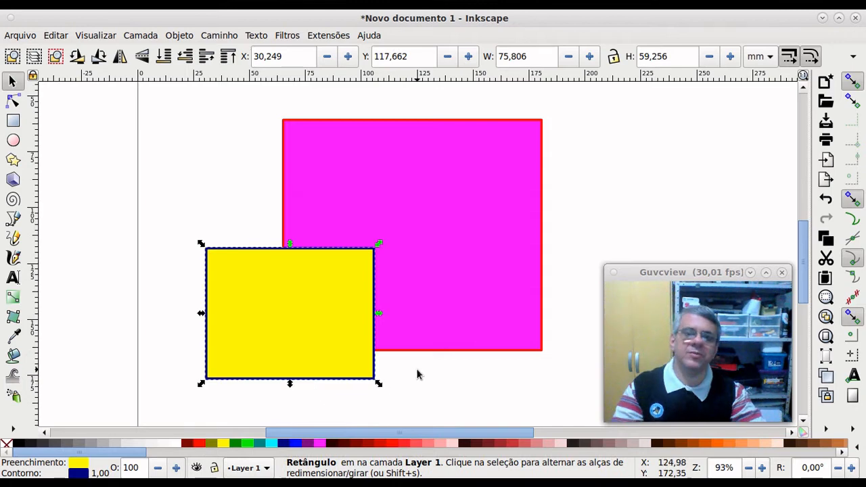
click(417, 383)
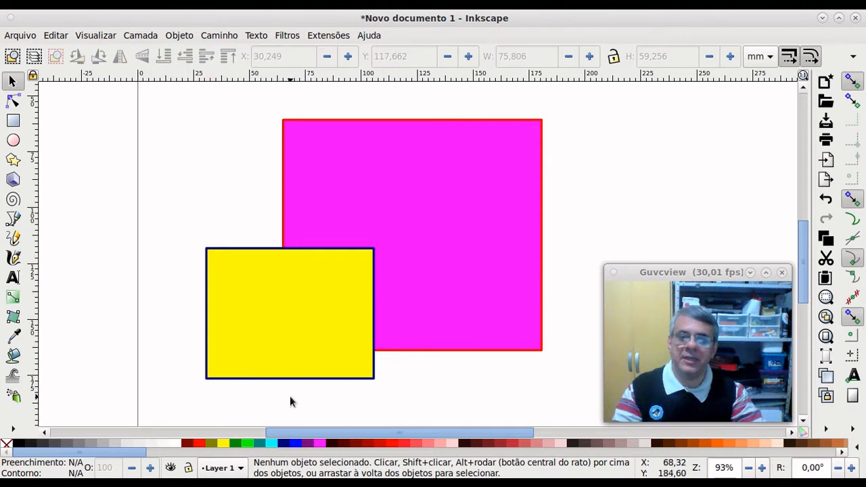
Step: Open the cyan and no-colour swatch menus, dismiss both without applying, and leave the yellow rectangle deselected
right_click(269, 448)
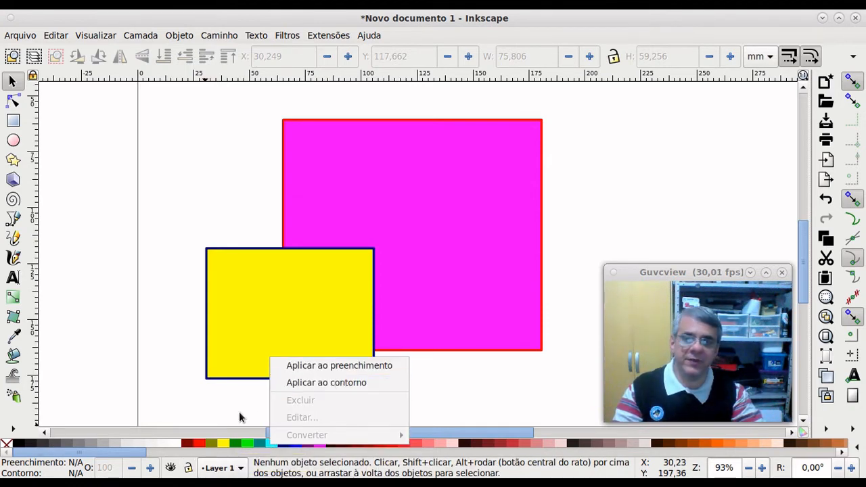
click(201, 415)
right_click(9, 448)
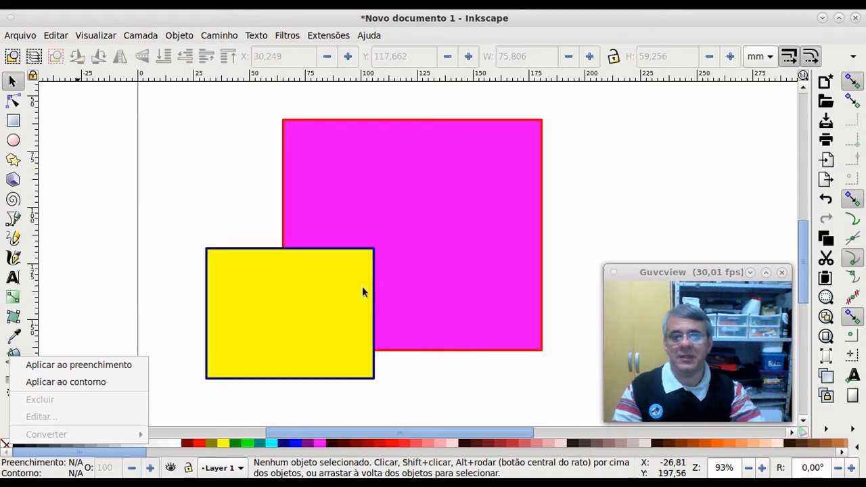
click(310, 308)
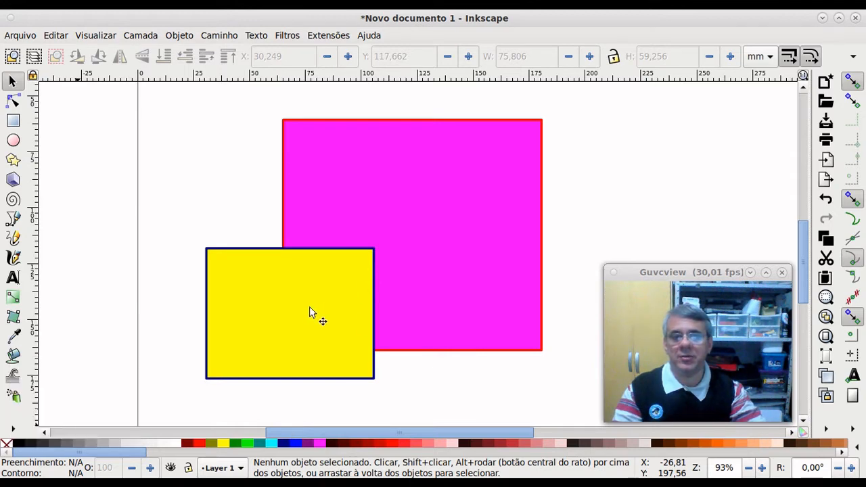
click(274, 319)
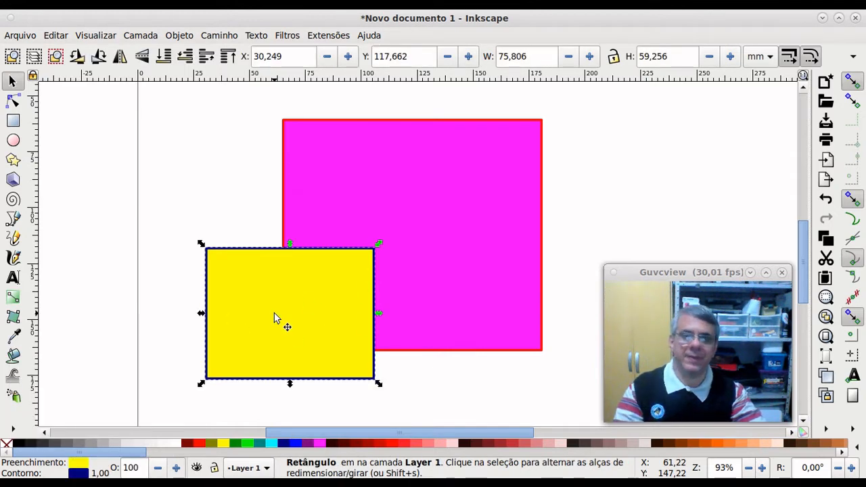
click(230, 200)
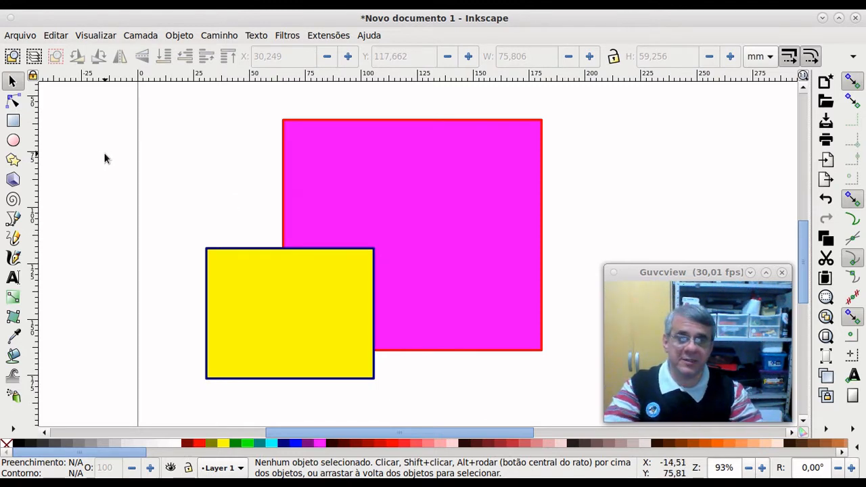
Step: Draw a perfect circle over the magenta rectangle and fill it green
click(13, 141)
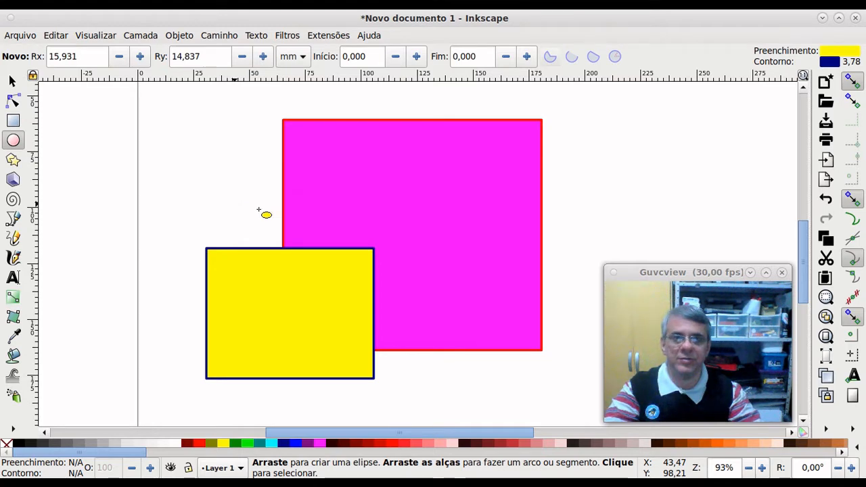
key(ctrl)
drag(396, 217, 461, 289)
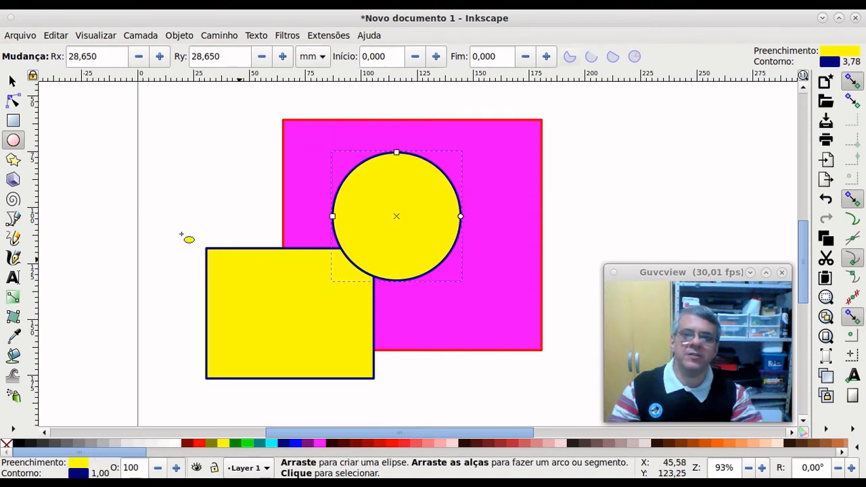
click(12, 81)
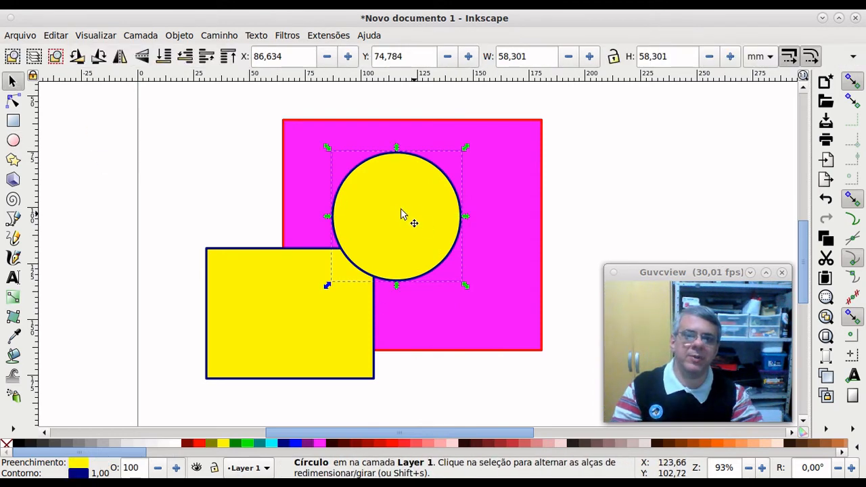
click(246, 444)
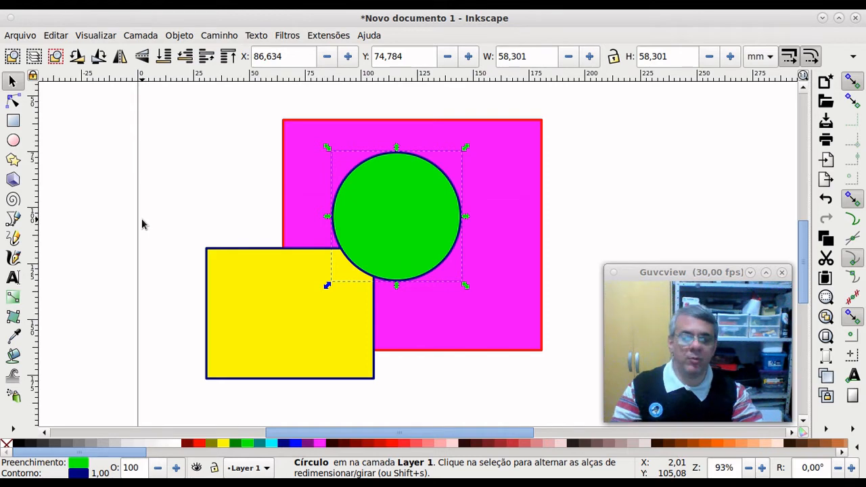
Step: Delete the green circle and draw a new circle left of the magenta rectangle
key(Delete)
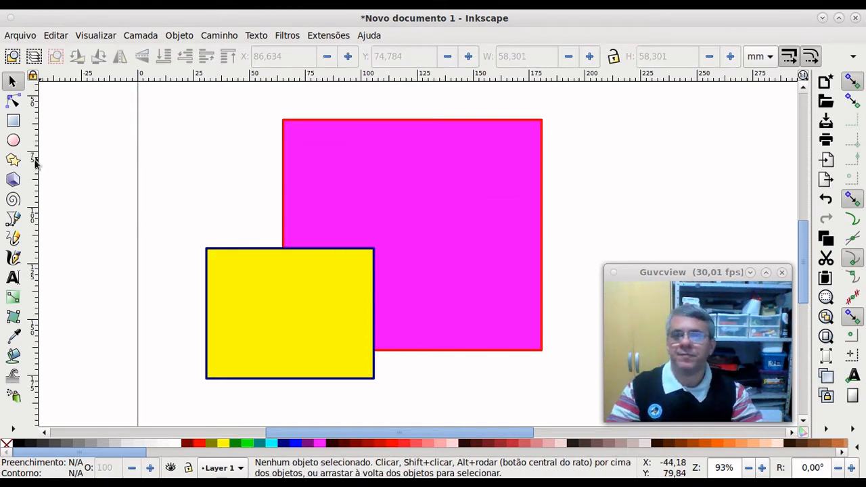
click(14, 140)
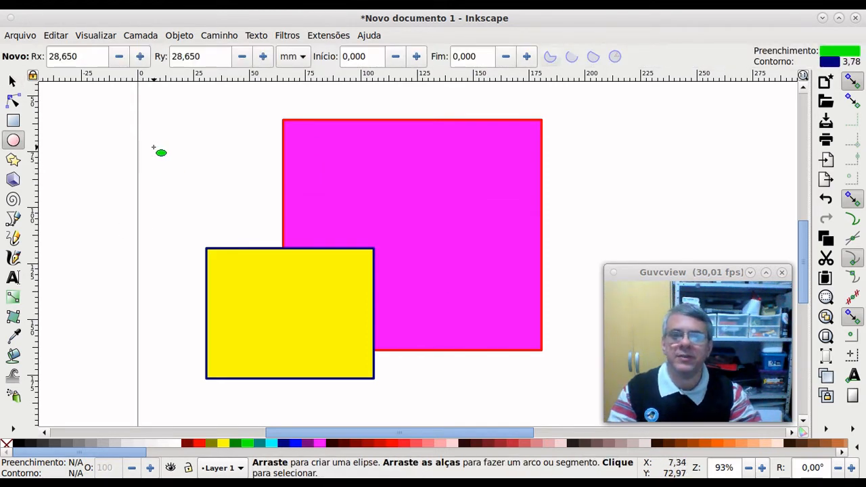
mouse_move(154, 147)
mouse_down()
mouse_move(239, 221)
mouse_move(242, 234)
mouse_up()
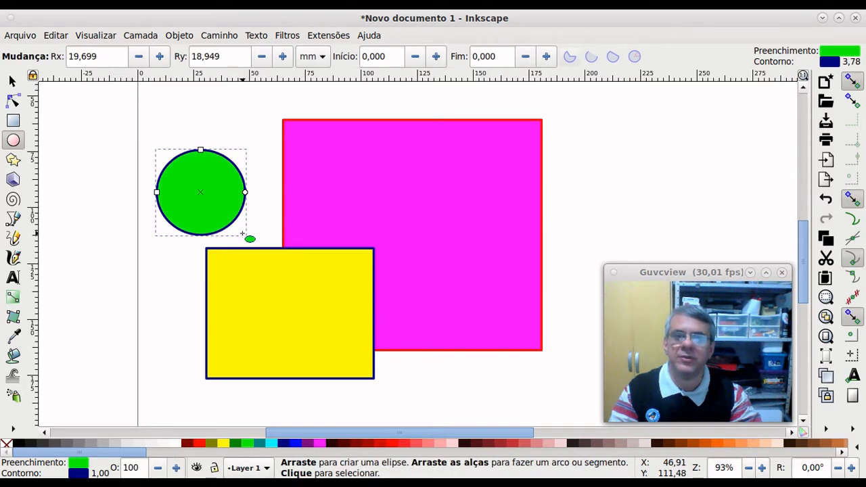
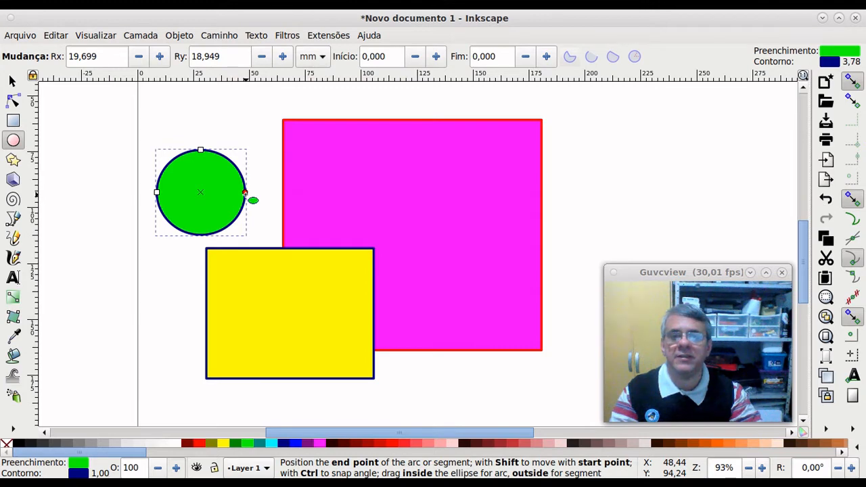
Step: Reshape the small green circle's arc into a near-full pie, ending at about 358.6°
drag(245, 194, 271, 249)
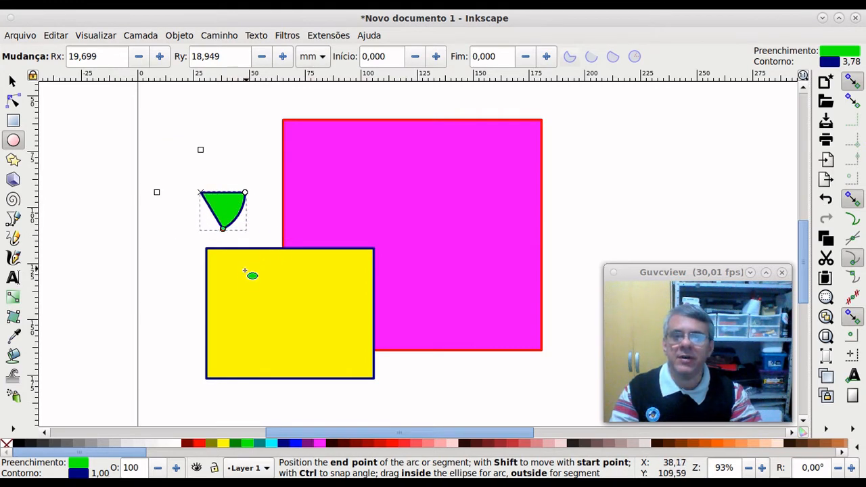
drag(138, 273, 120, 269)
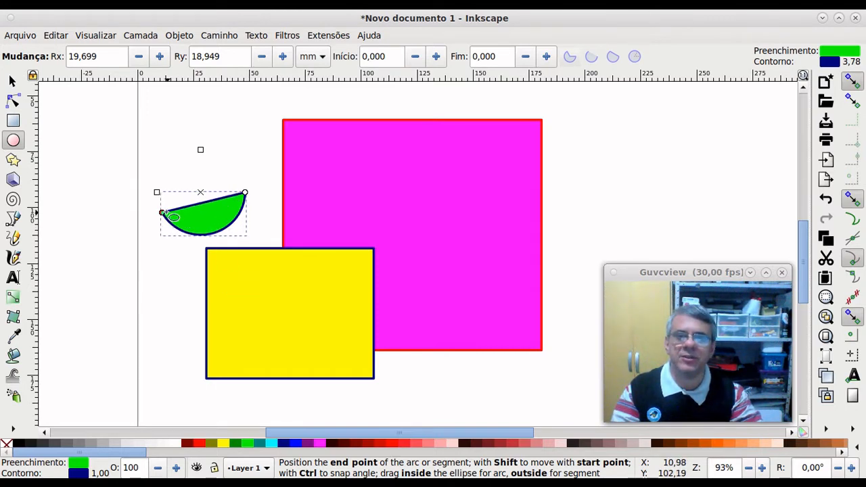
drag(157, 211, 191, 220)
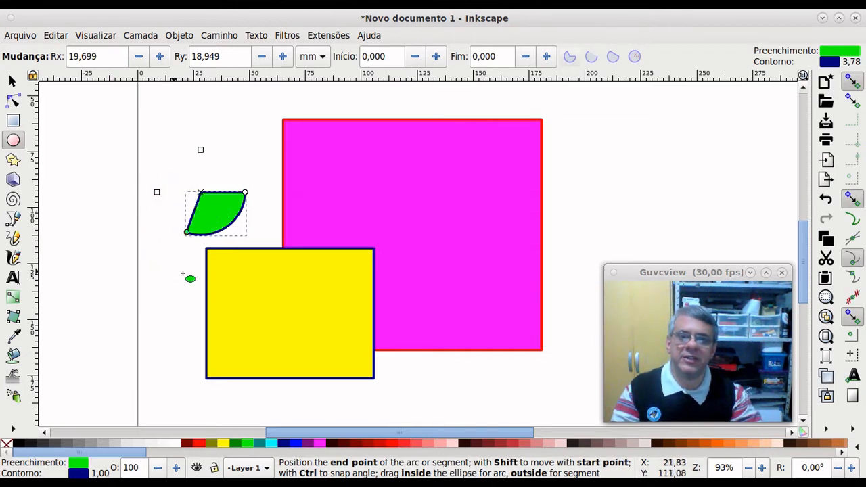
drag(120, 247, 156, 268)
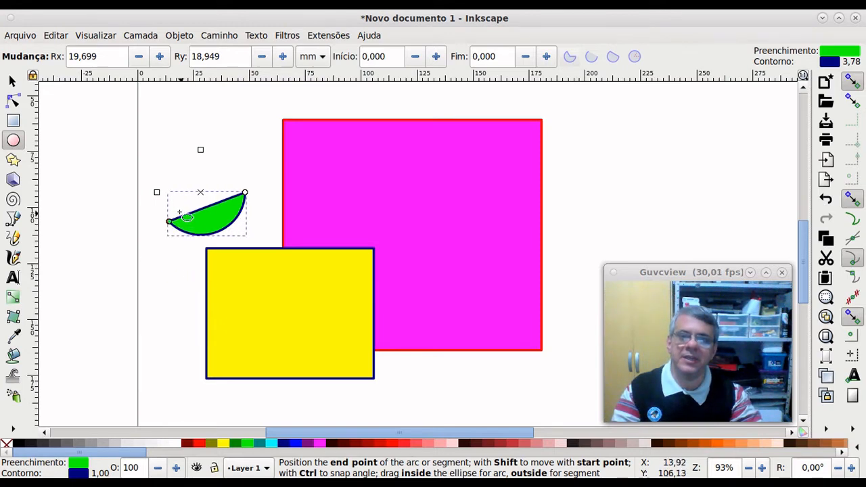
mouse_move(173, 211)
mouse_down()
mouse_move(168, 198)
mouse_move(183, 215)
mouse_up()
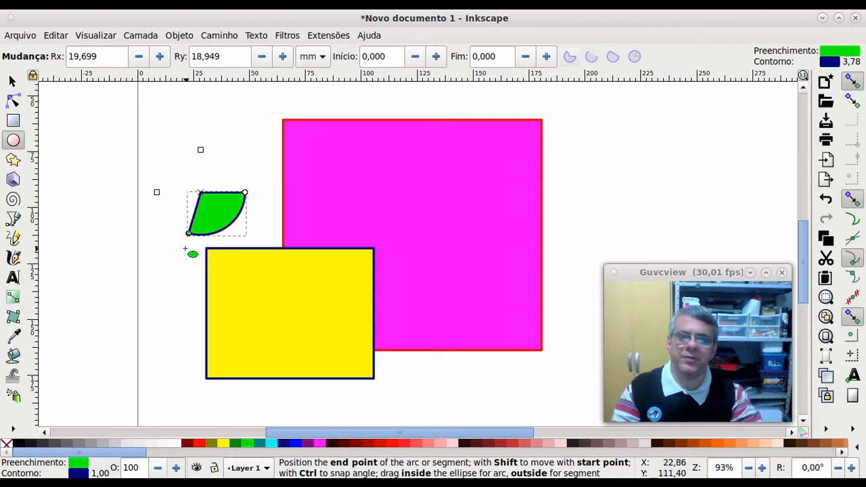
drag(186, 249, 142, 199)
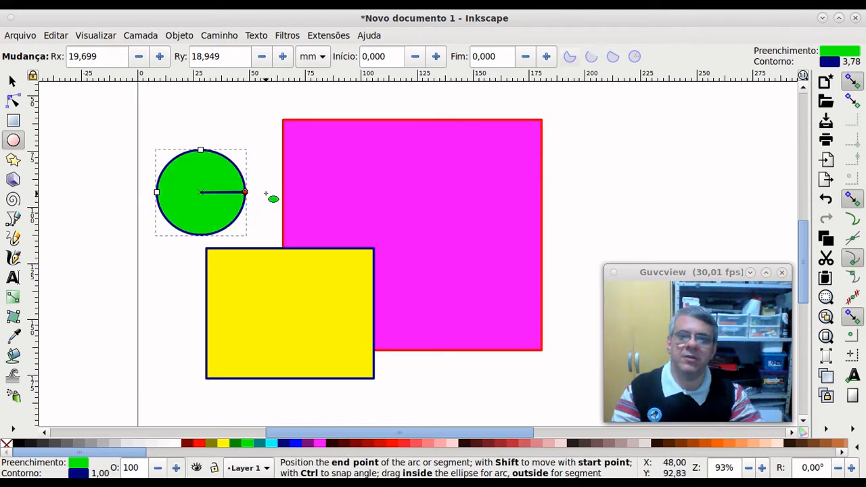
drag(267, 194, 267, 194)
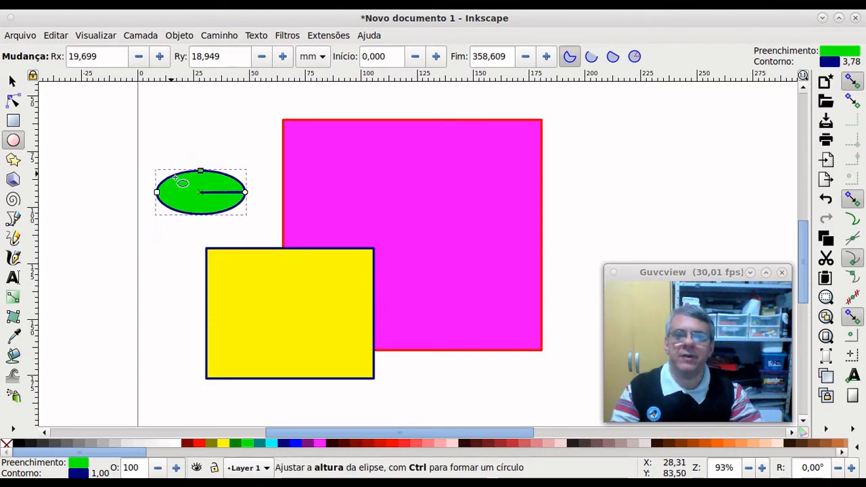
Step: Adjust the green ellipse's height, width and arc, undo the last change, and draw two new green circles
drag(175, 177, 204, 158)
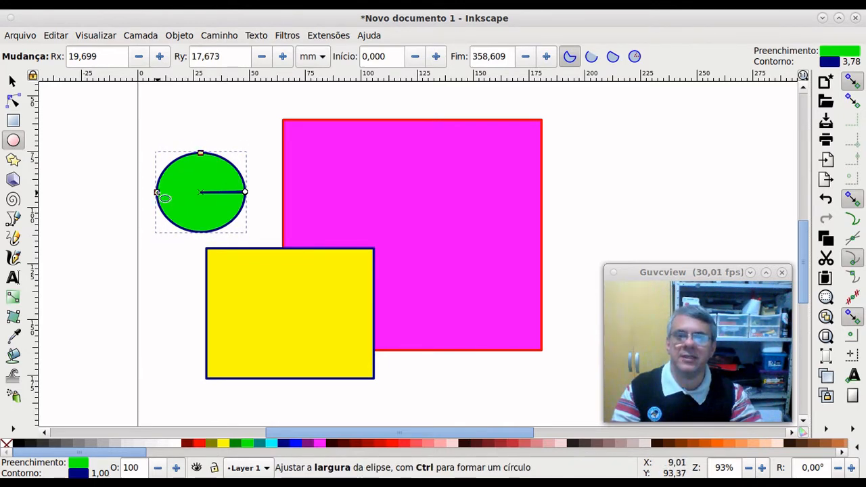
mouse_move(159, 195)
mouse_down()
mouse_move(78, 195)
mouse_move(186, 195)
mouse_move(150, 195)
mouse_up()
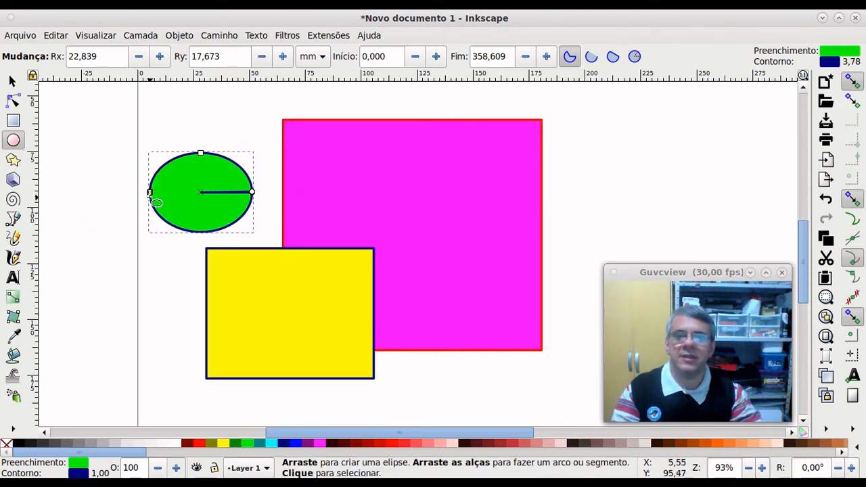
drag(257, 193, 291, 195)
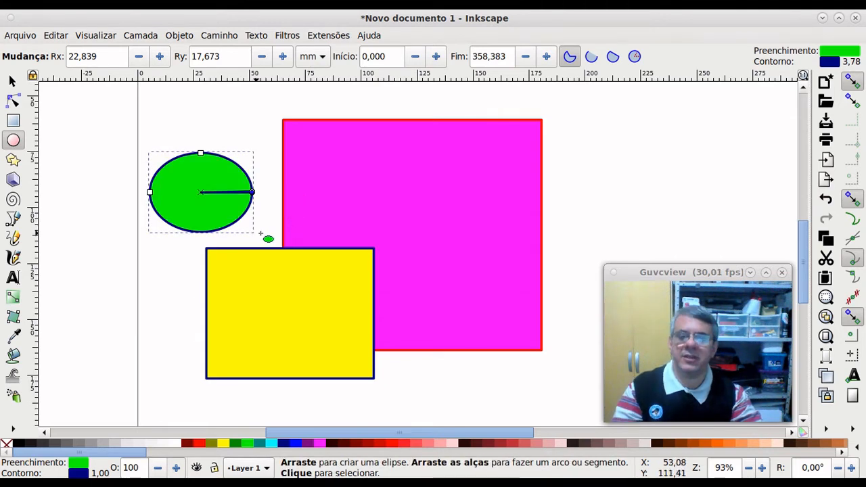
key(ctrl+z)
key(ctrl+z)
key(ctrl+z)
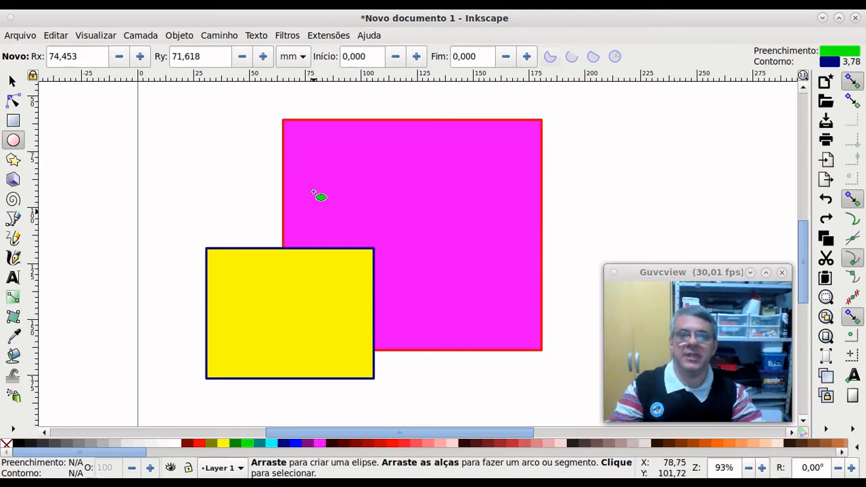
drag(319, 196, 429, 293)
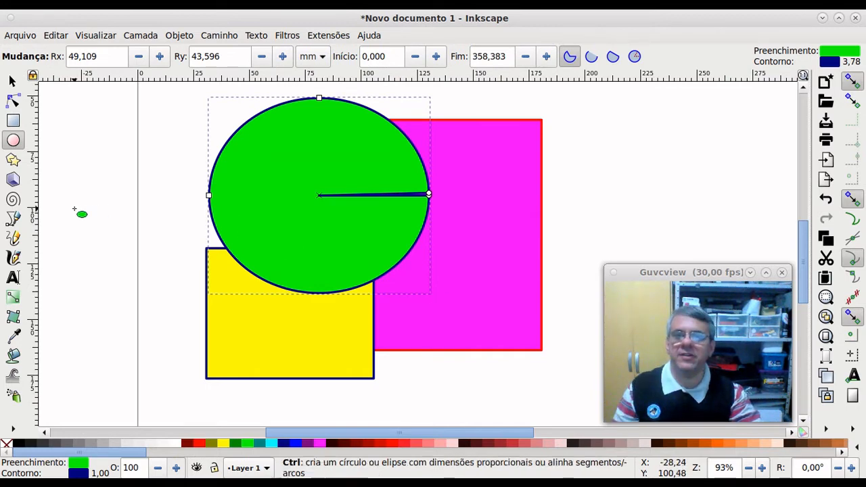
drag(73, 208, 208, 332)
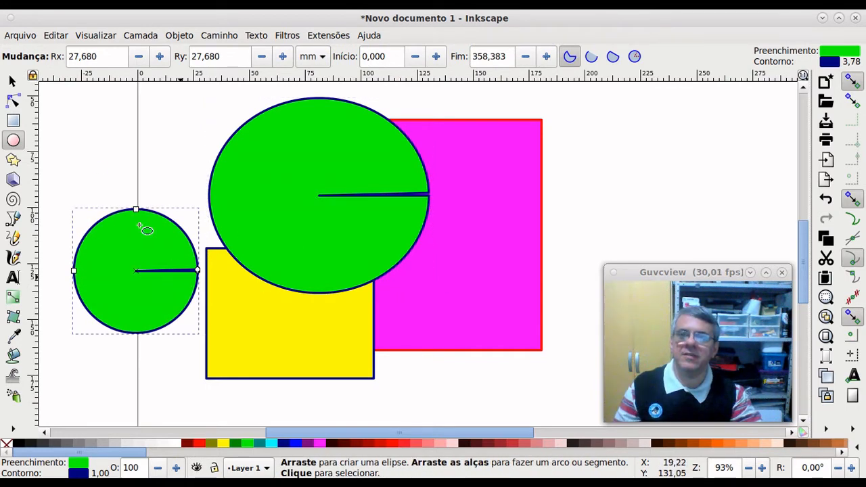
Step: Delete both green circles, leaving only the yellow and magenta rectangles
click(11, 81)
key(Delete)
click(359, 166)
key(Delete)
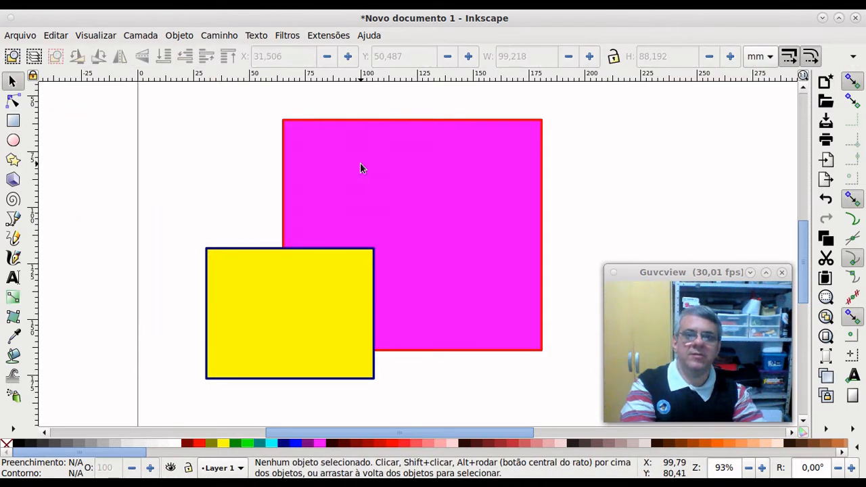
click(13, 140)
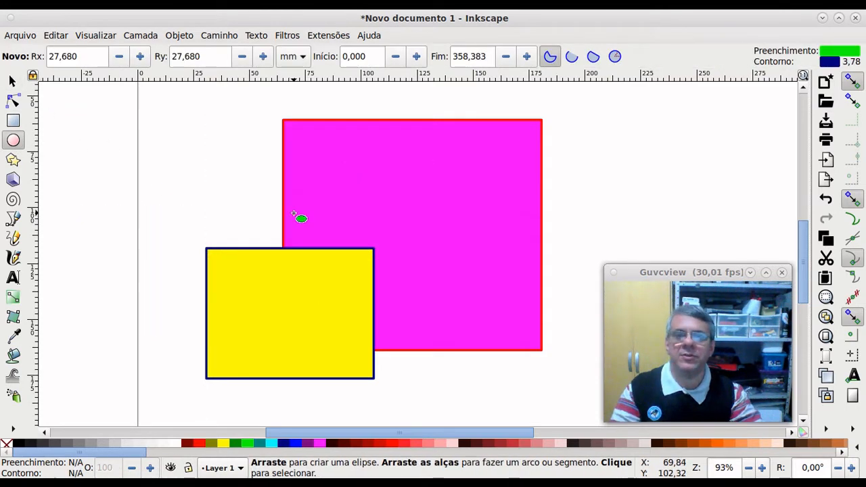
Step: Draw a large green circle, try the slice, arc and chord types, and settle on a whole ellipse
drag(257, 191, 448, 377)
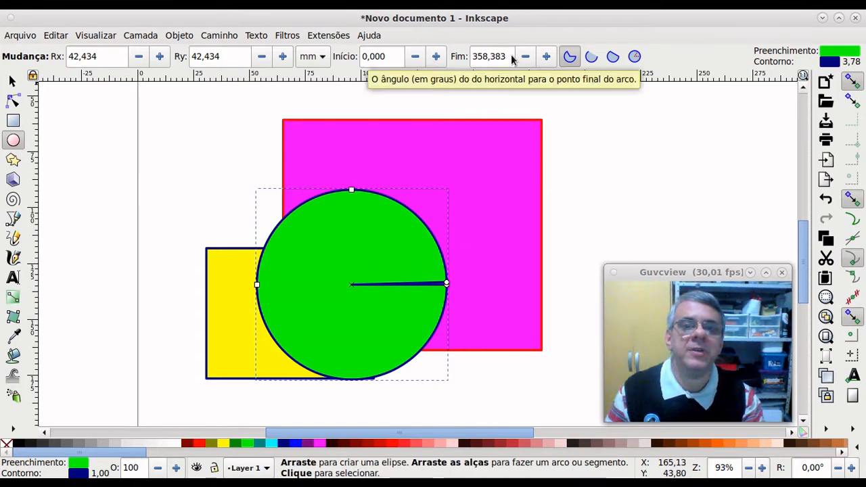
click(635, 57)
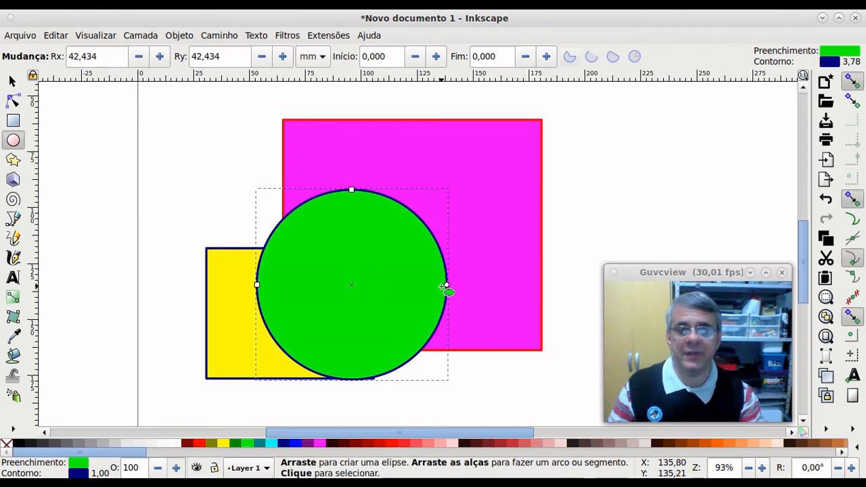
drag(446, 285, 332, 238)
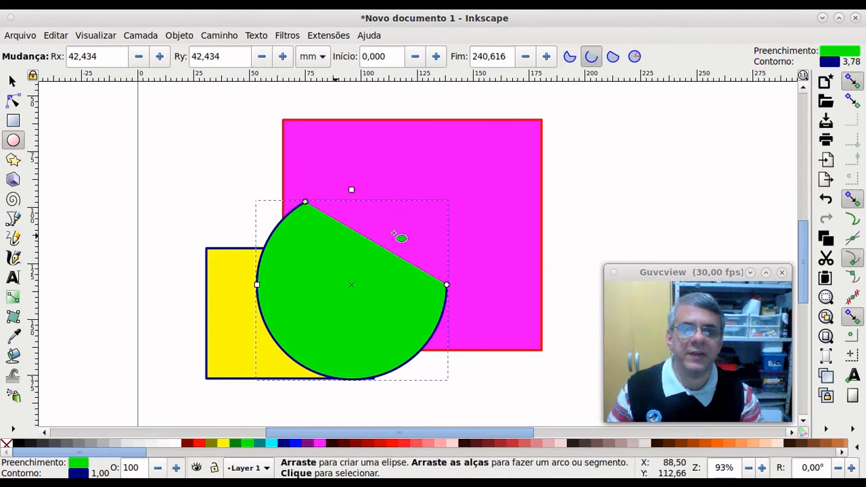
click(570, 57)
click(611, 58)
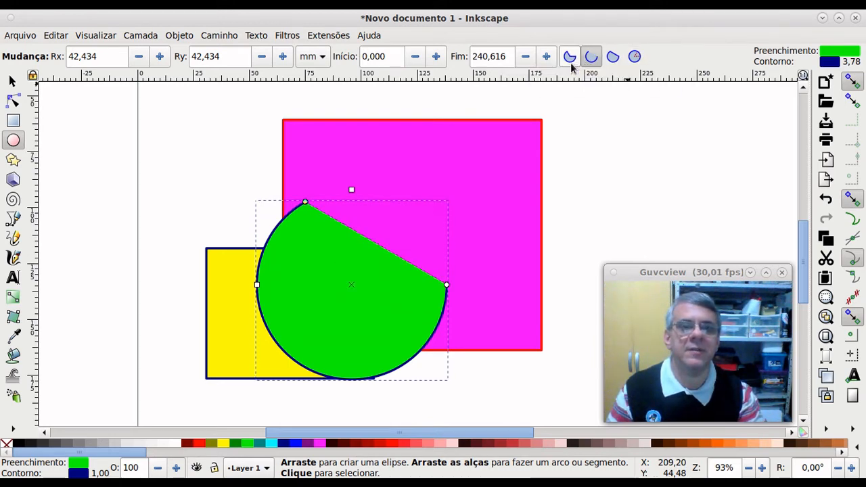
click(570, 58)
click(612, 57)
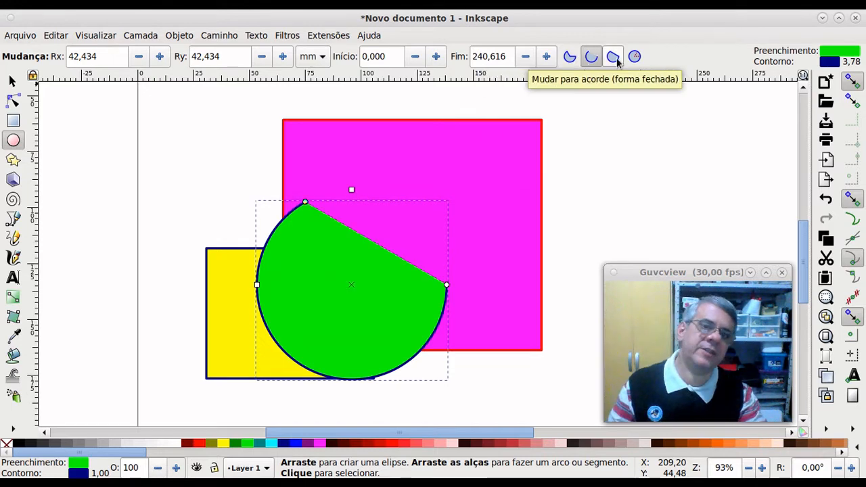
click(632, 59)
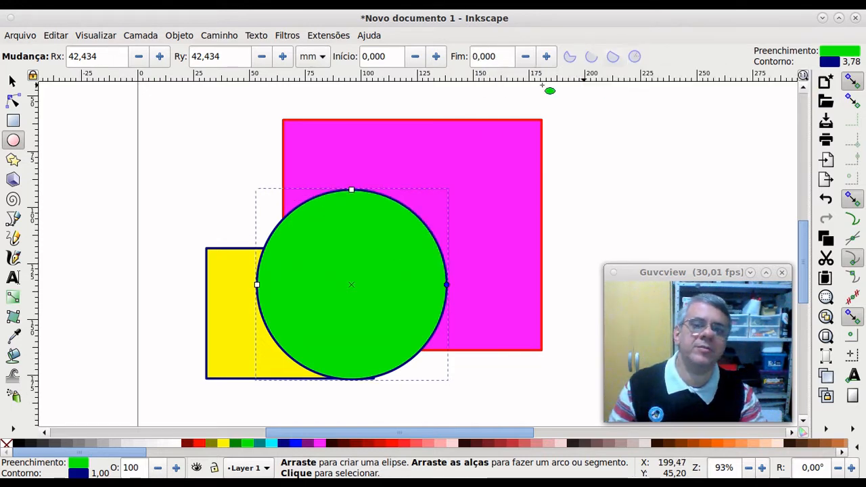
Step: Move the green circle up-right over the upper part of the magenta square
click(12, 81)
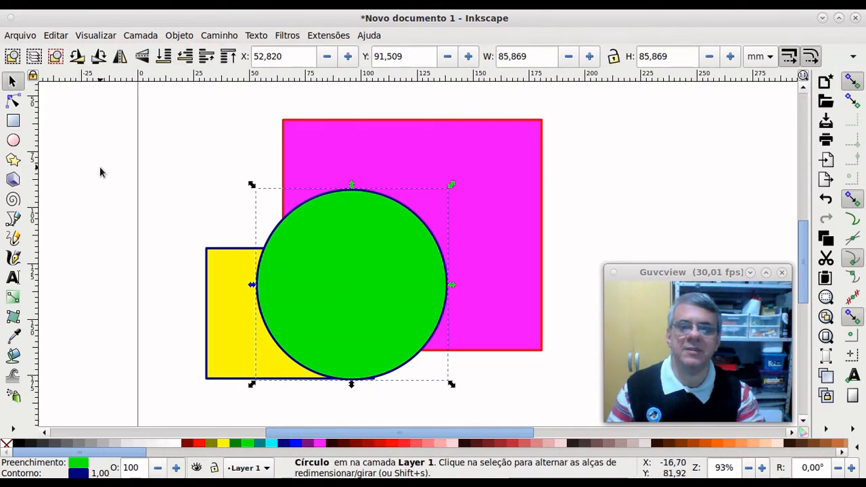
click(138, 174)
drag(368, 300, 441, 241)
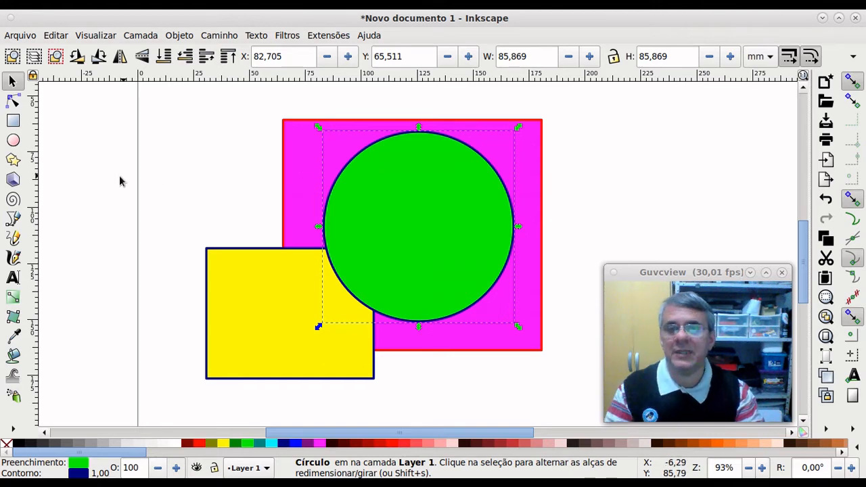
click(12, 161)
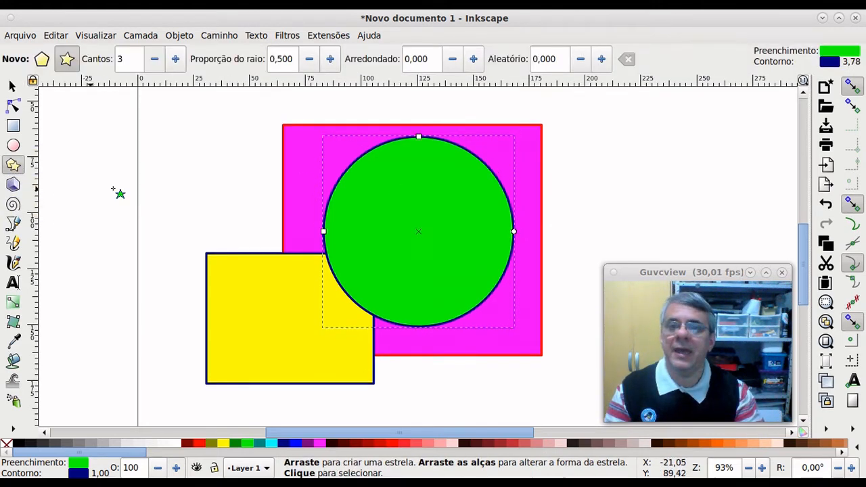
Step: Draw a green polygon at the top-left, raise it to 8 corners and make it a regular octagon
drag(164, 185, 232, 214)
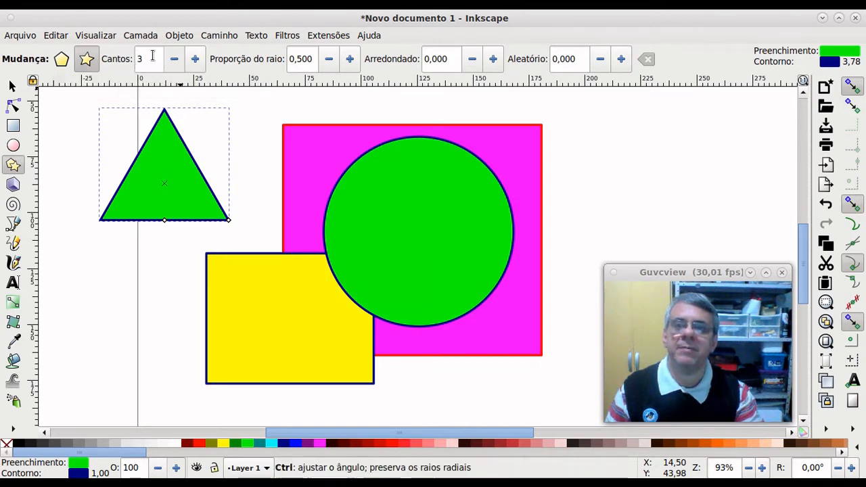
click(196, 60)
click(197, 60)
click(197, 60)
click(198, 61)
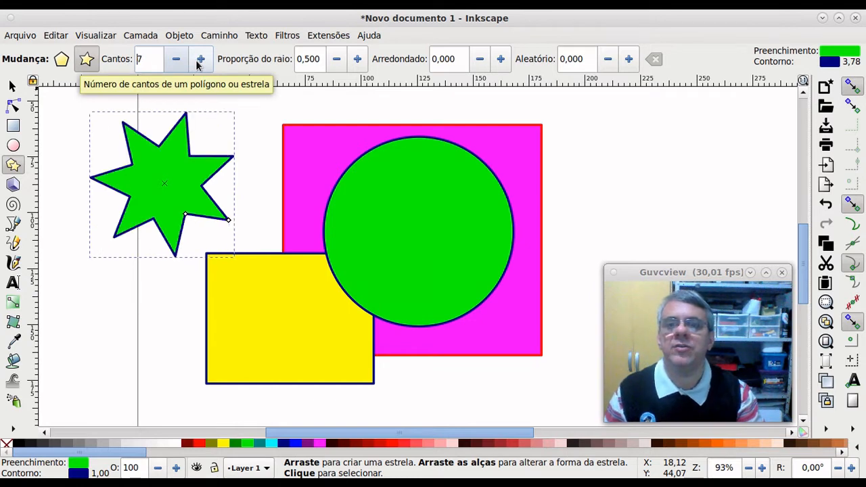
click(198, 61)
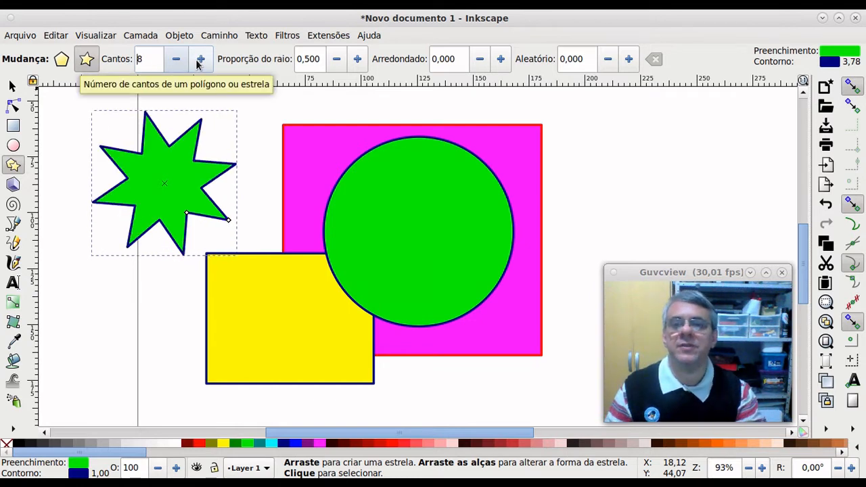
click(60, 60)
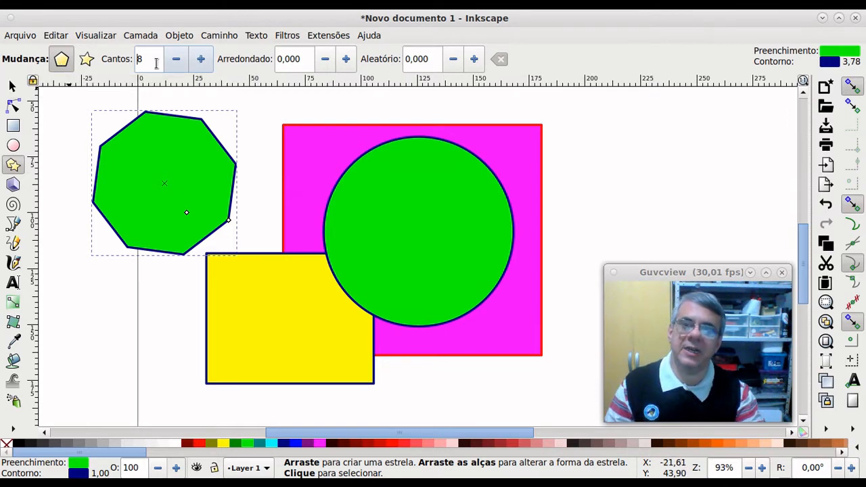
Step: Vary the polygon's corner count, adding three and then reducing it to a square
click(201, 65)
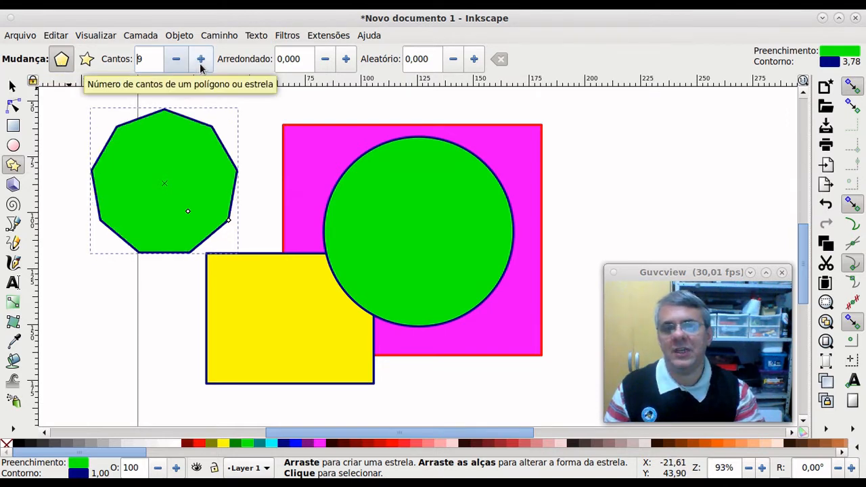
click(201, 65)
click(201, 65)
click(176, 60)
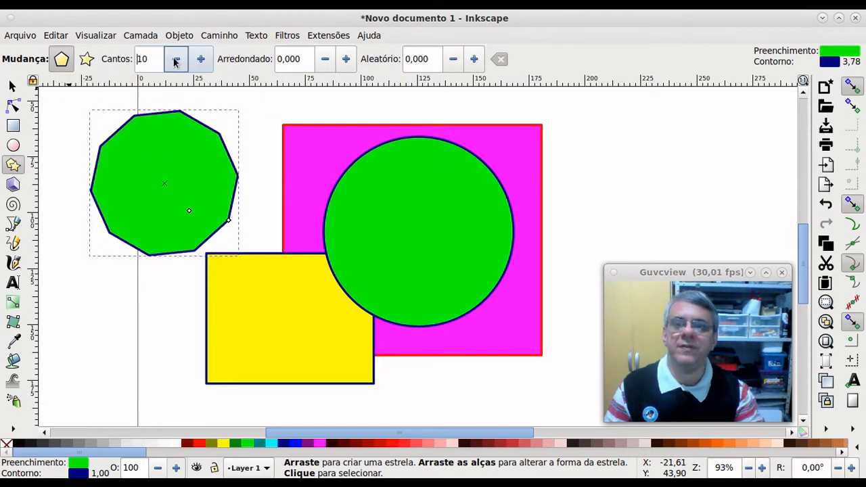
click(176, 61)
click(176, 61)
click(176, 61)
click(176, 61)
click(176, 60)
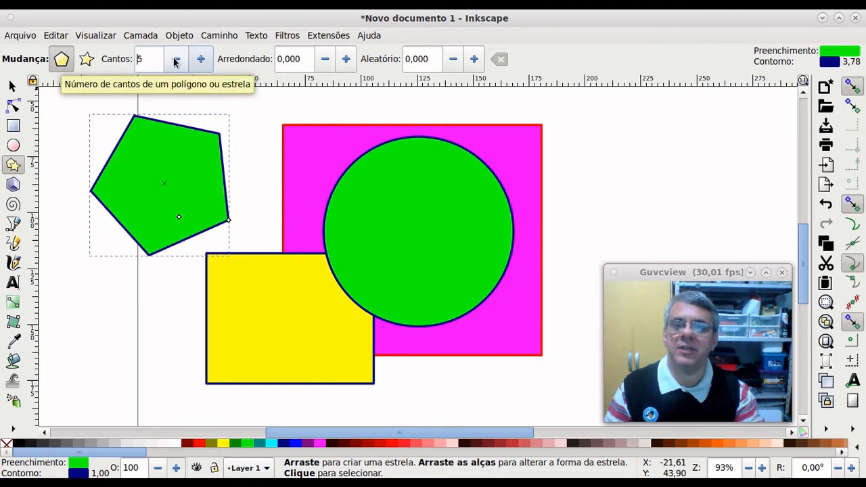
click(176, 61)
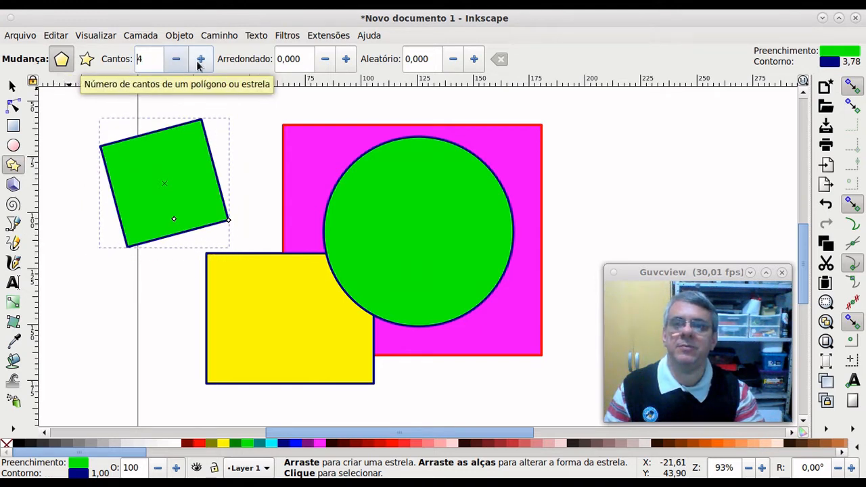
Step: Set the polygon back to nine corners and turn it into a nine-pointed star
click(201, 61)
click(201, 61)
click(201, 61)
click(201, 61)
click(201, 61)
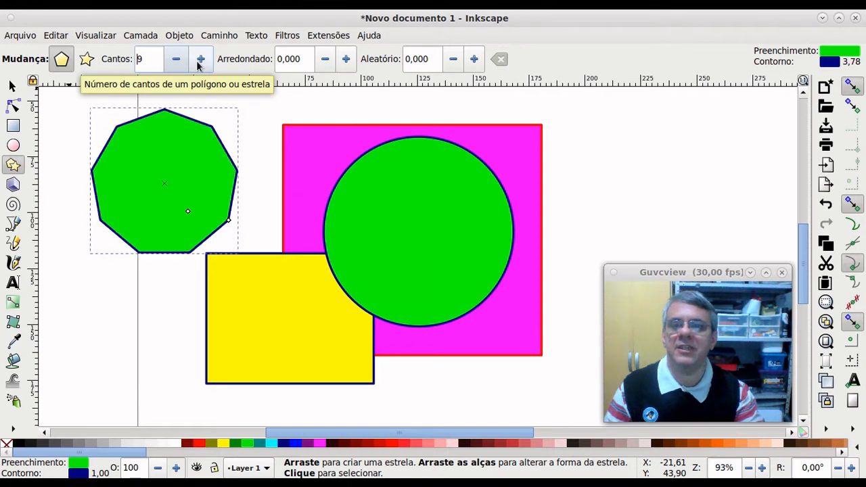
click(86, 59)
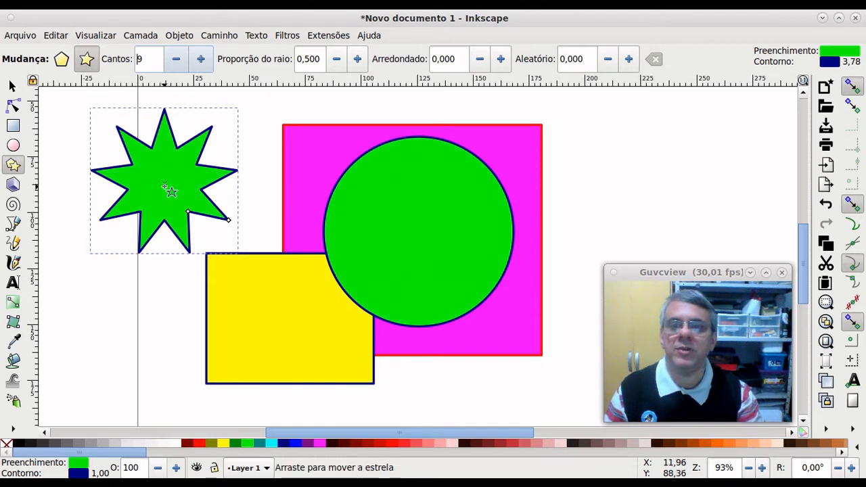
click(12, 86)
click(14, 102)
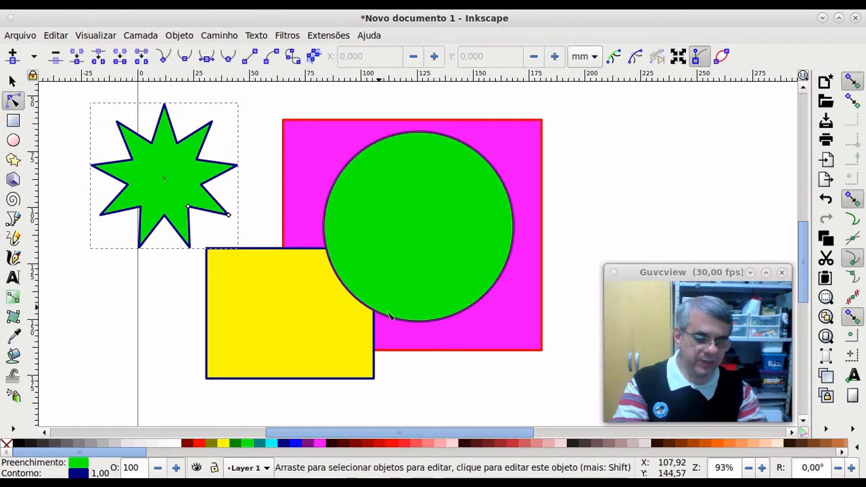
Step: Replace the star with a new nine-point star and set its spoke ratio to 0,540
key(Delete)
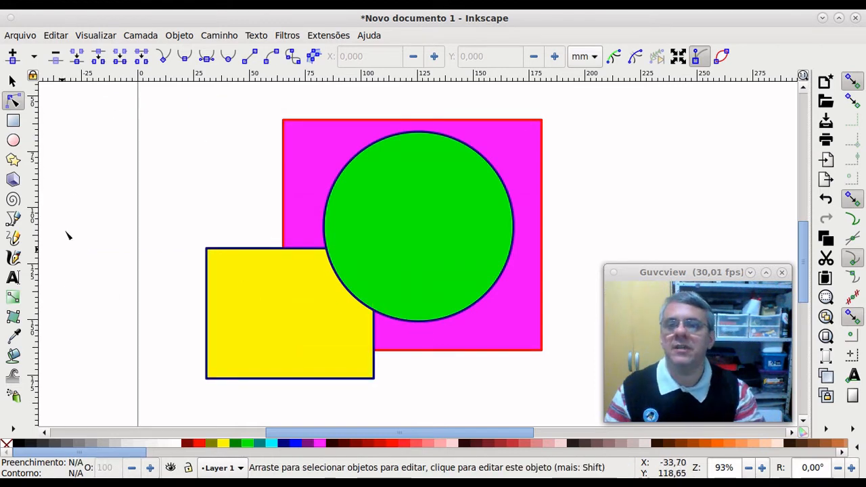
click(13, 160)
drag(129, 166, 178, 204)
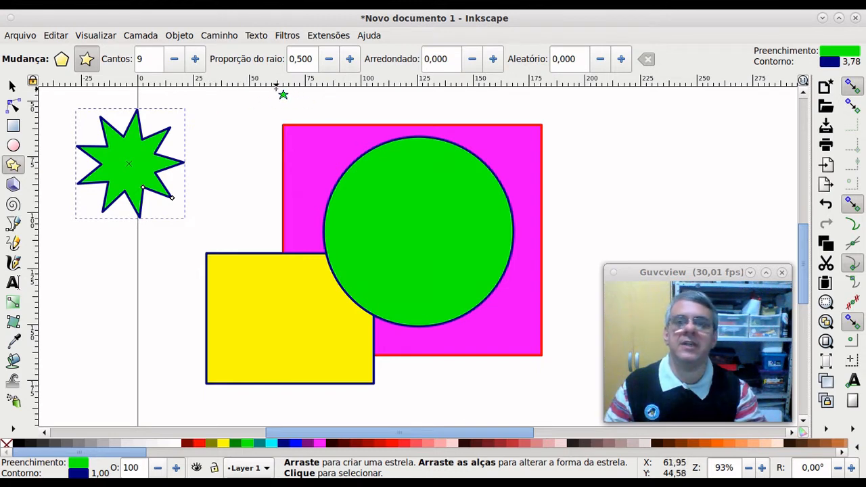
click(358, 61)
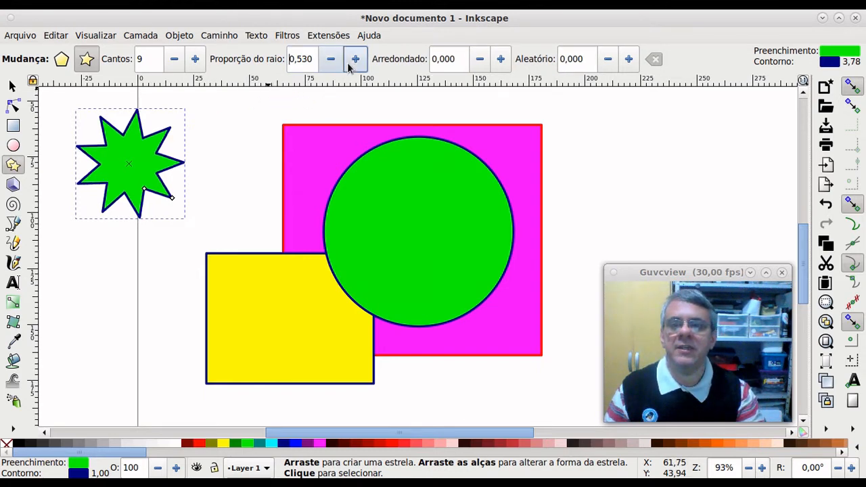
click(332, 65)
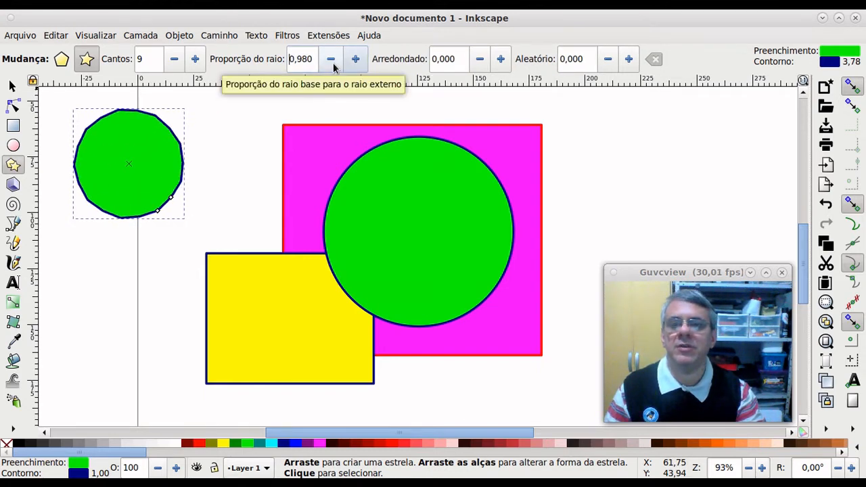
click(332, 60)
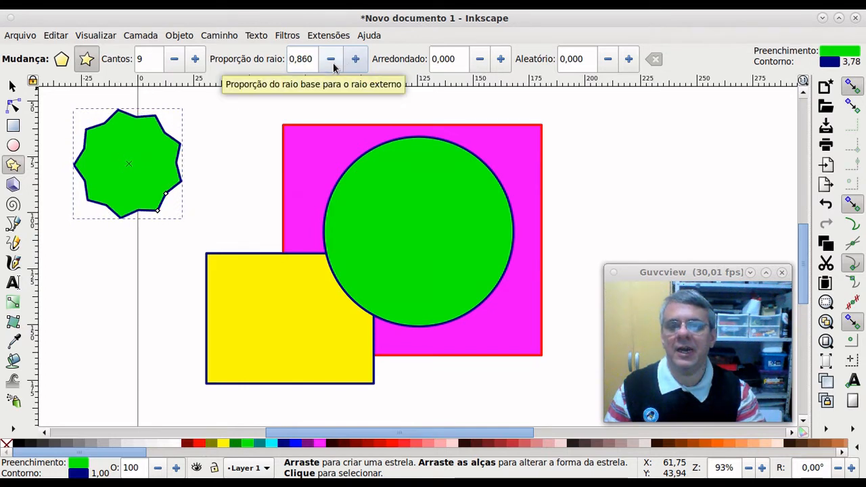
click(332, 59)
click(332, 61)
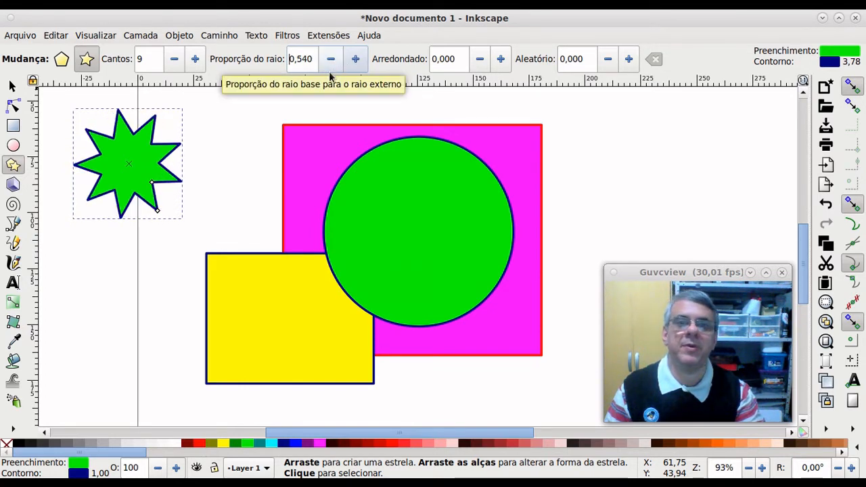
Step: Set the star's rounding to 0,770 to give it a blobby shape
click(501, 59)
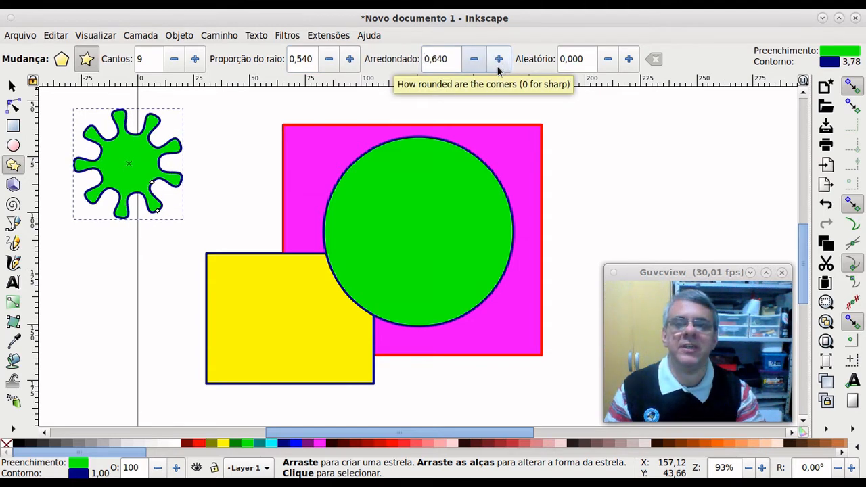
click(498, 66)
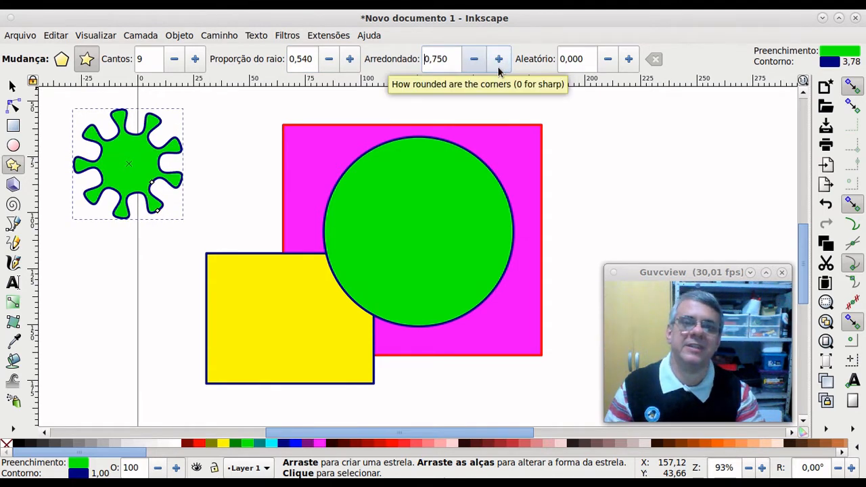
click(499, 67)
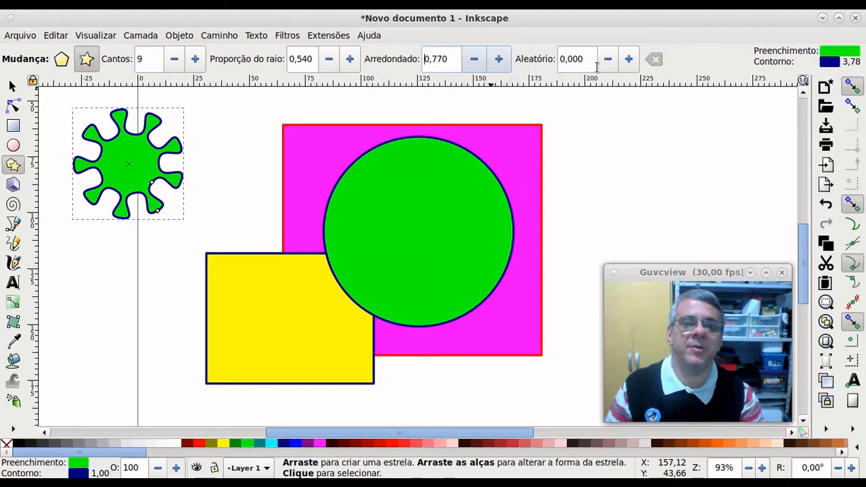
Step: Set the star's randomization to 0,106 for a gently irregular blob
click(628, 64)
click(628, 64)
click(628, 64)
click(628, 65)
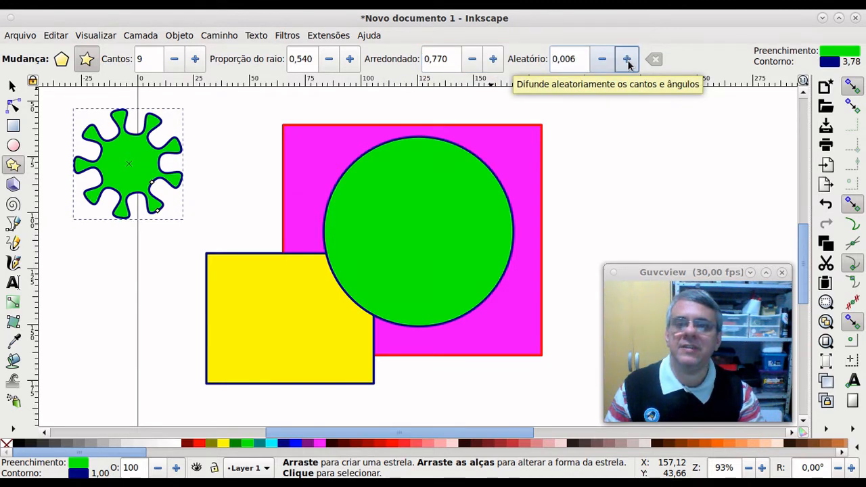
click(628, 65)
click(628, 64)
click(628, 65)
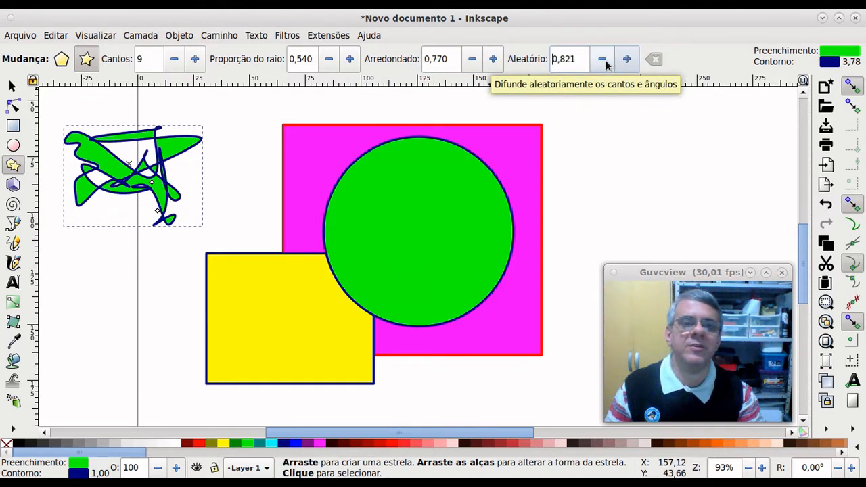
click(605, 62)
click(605, 63)
click(605, 62)
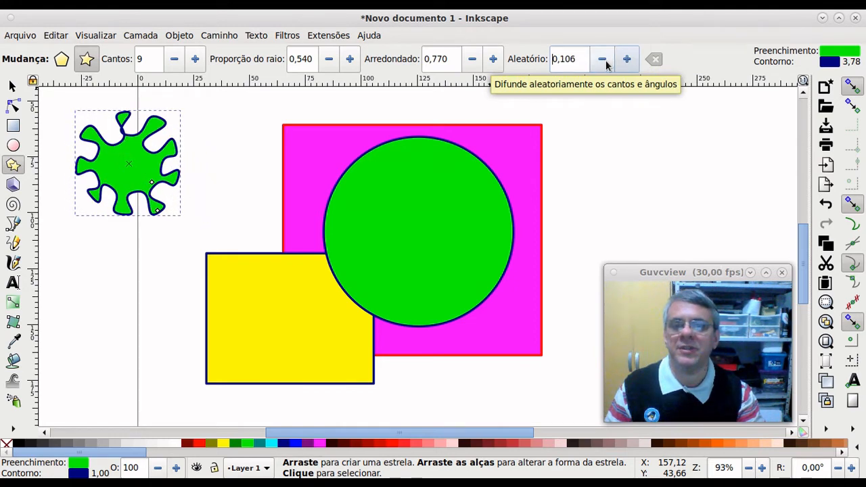
click(11, 85)
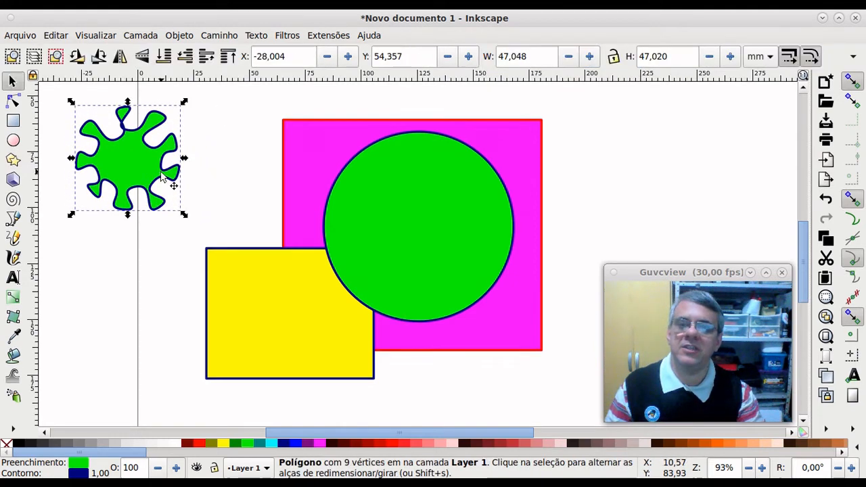
Step: Move the blob onto the centre of the green circle and fill it red
drag(138, 170, 421, 221)
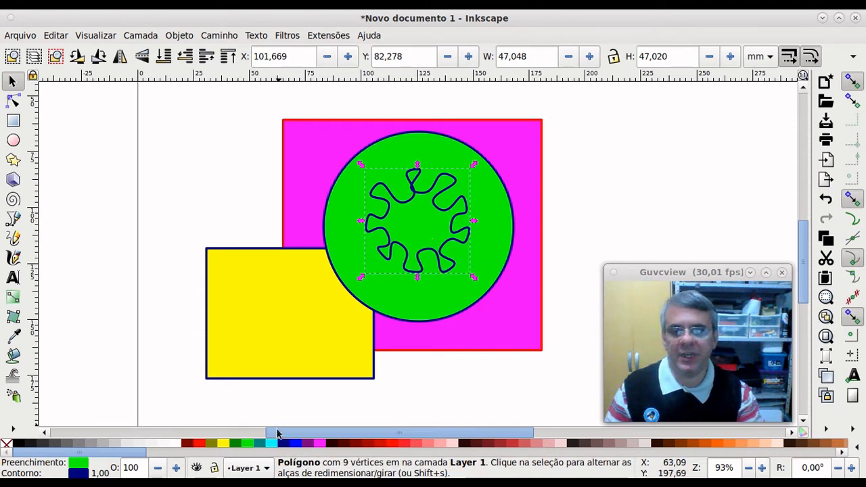
click(200, 444)
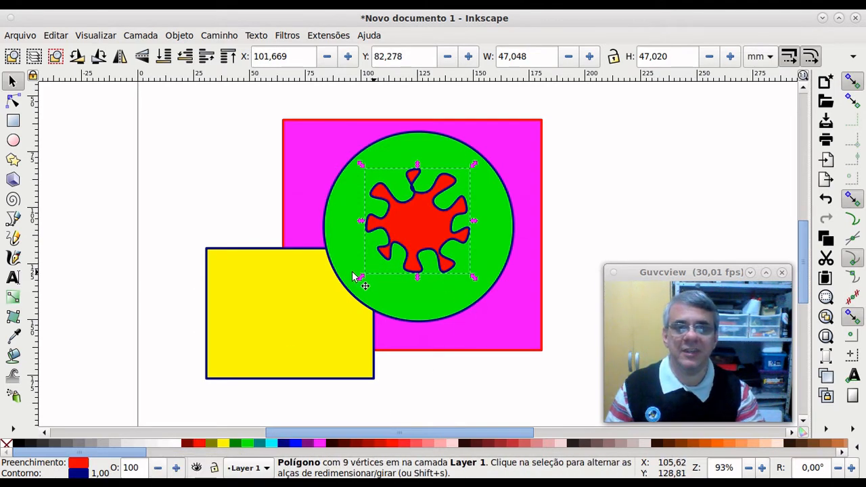
click(194, 224)
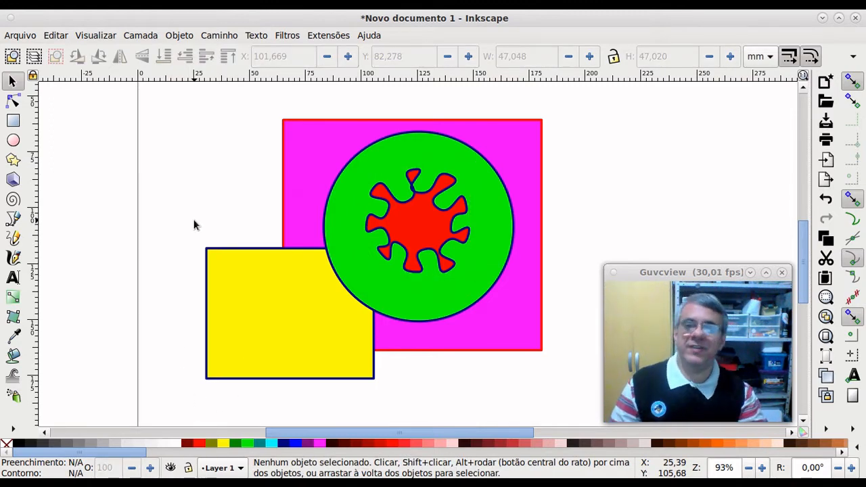
Step: Enlarge the red blob to about 66,460 × 68,877 mm, nearly filling the circle
click(423, 226)
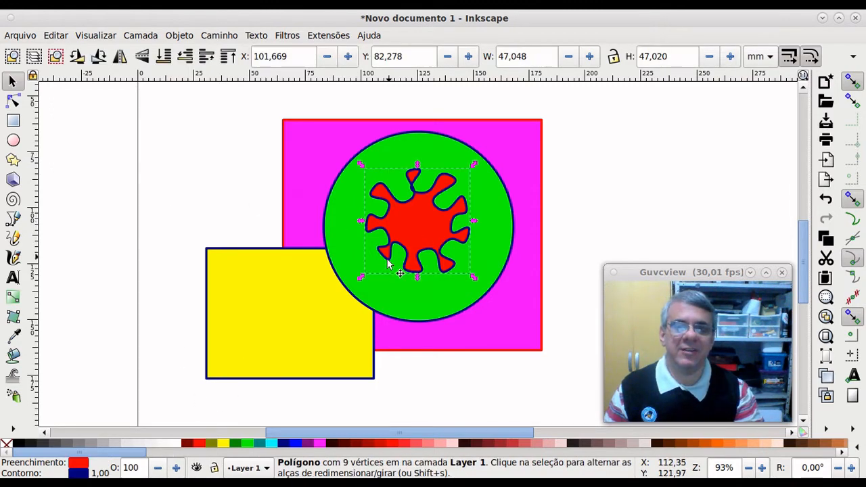
drag(361, 280, 336, 305)
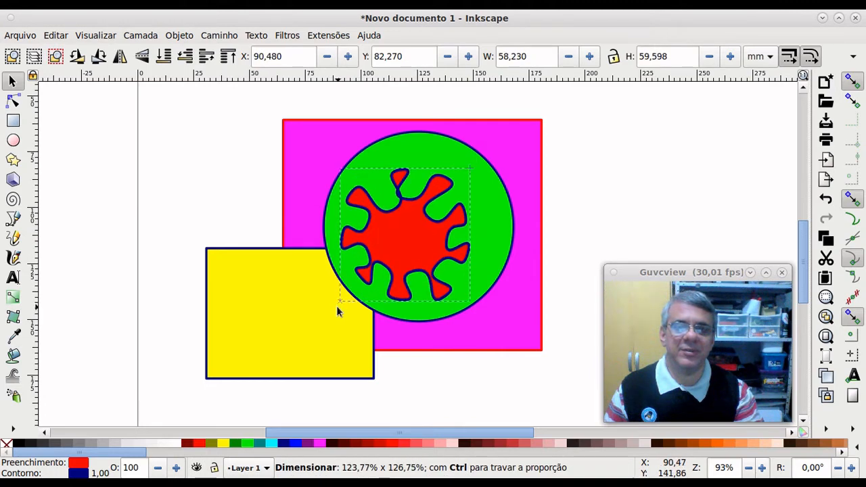
drag(472, 168, 489, 147)
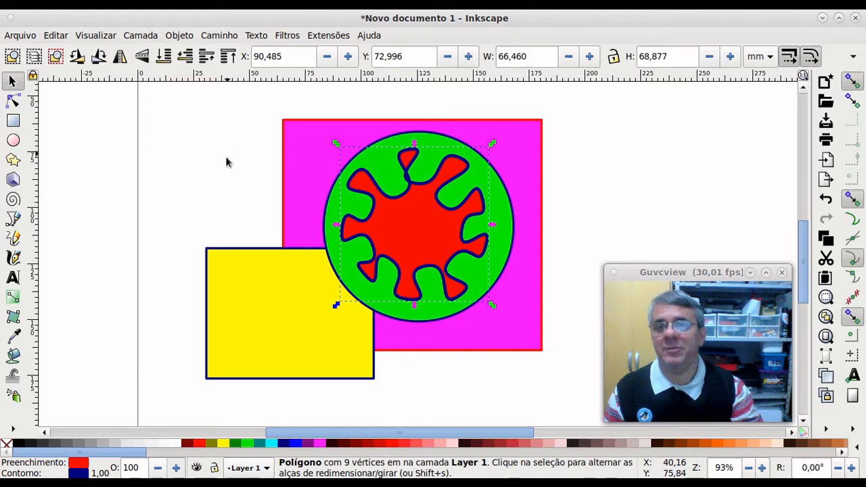
Step: Draw a white oval eye on the red blob and duplicate it to the right
click(13, 141)
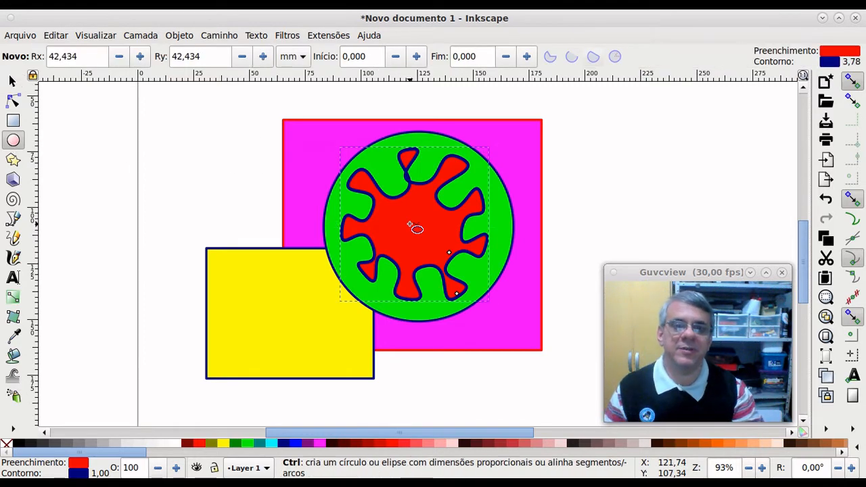
scroll(410, 224, up, 1)
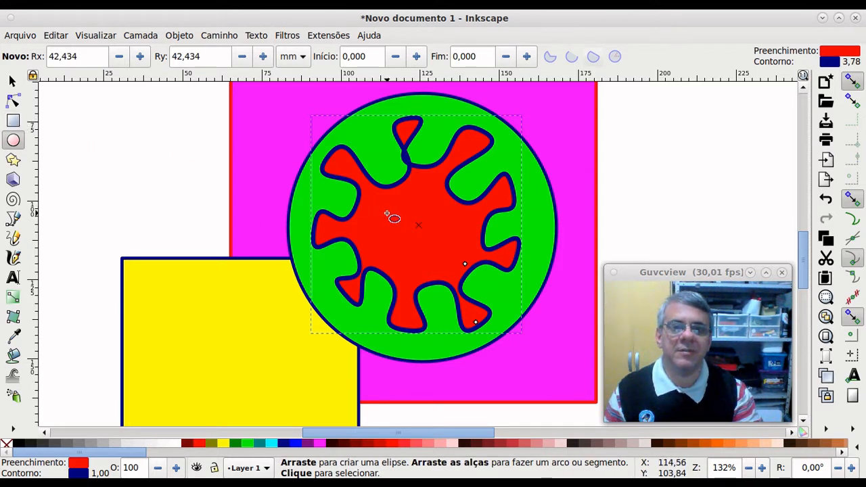
drag(387, 215, 408, 246)
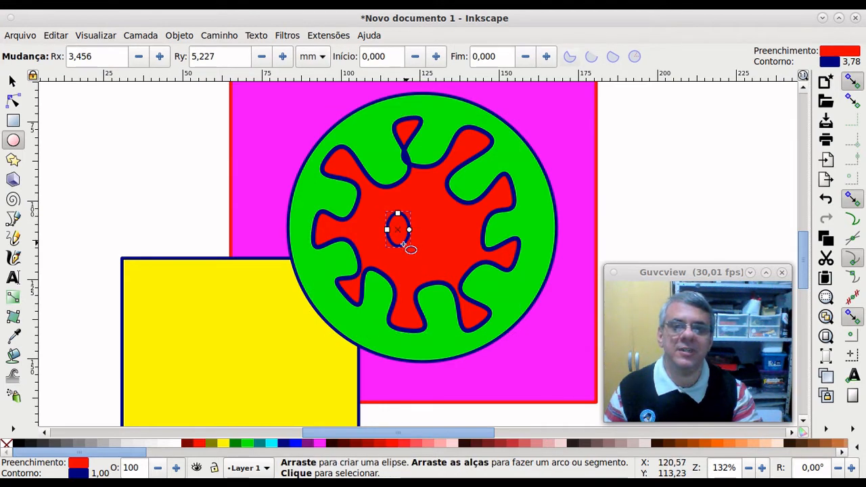
click(175, 444)
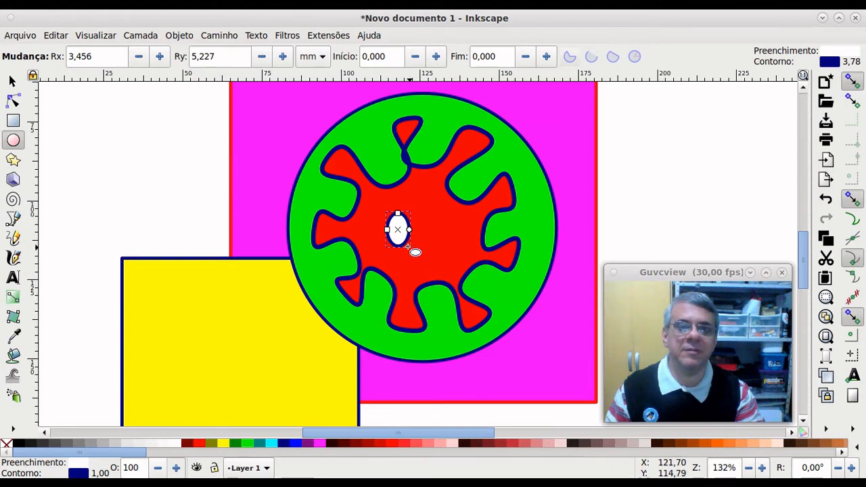
click(11, 80)
key(ctrl+d)
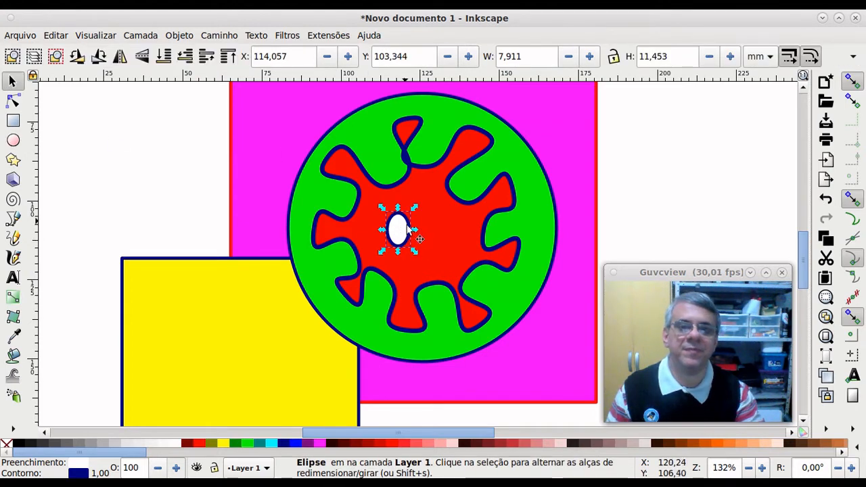
drag(406, 231, 443, 232)
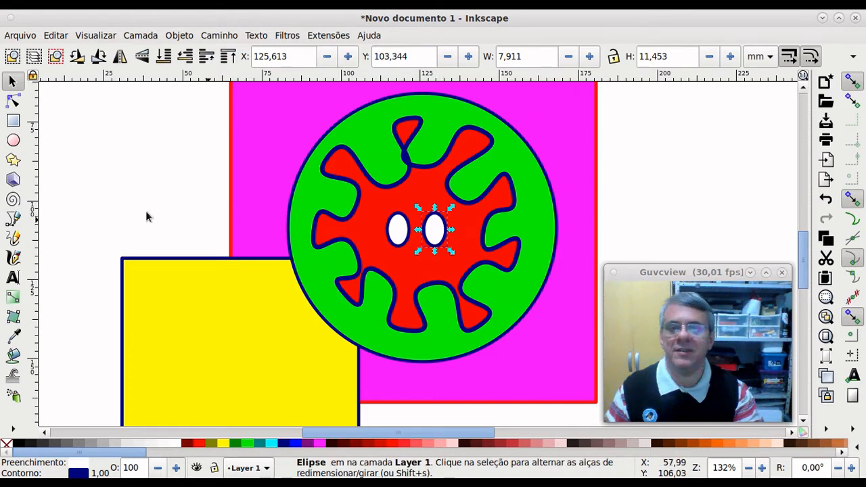
Step: Add a maroon pupil in the left eye and a black pupil in the right eye
click(13, 141)
scroll(400, 250, up, 2)
ctrl+scroll(410, 291, up, 3)
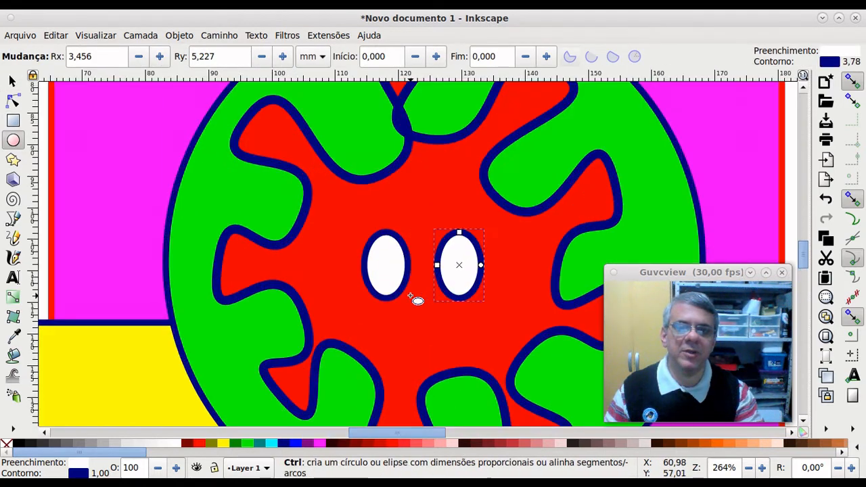
drag(357, 261, 397, 295)
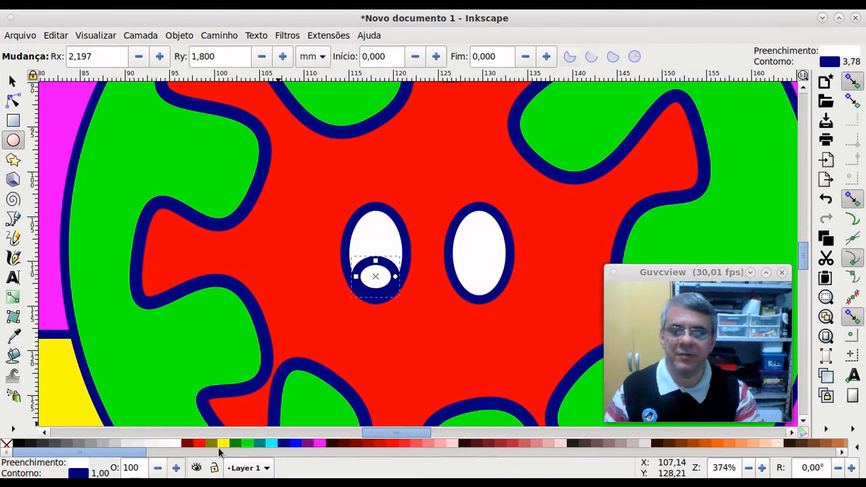
click(192, 444)
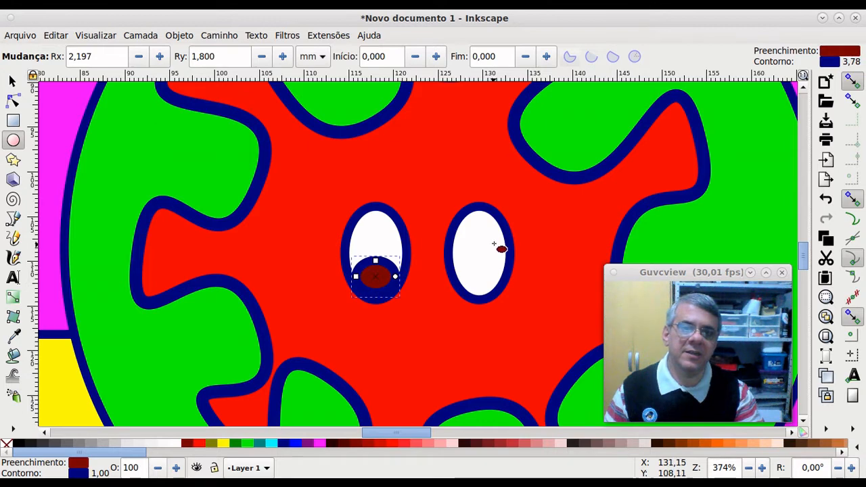
drag(493, 223, 473, 251)
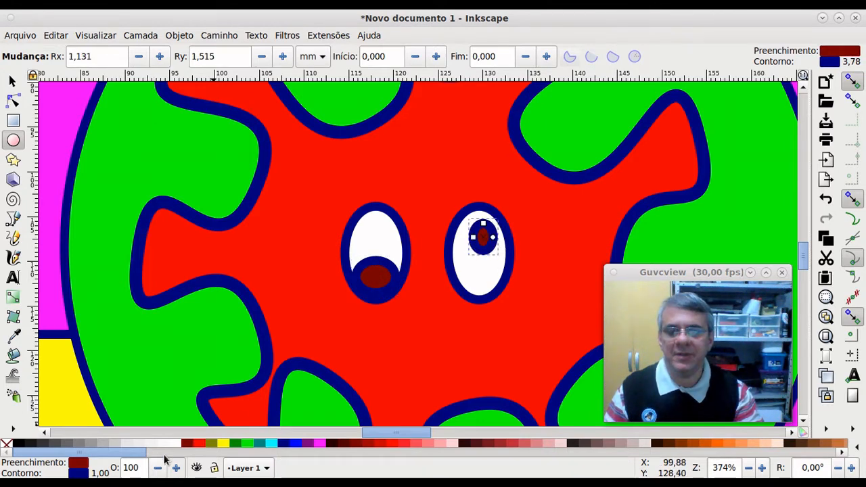
click(17, 445)
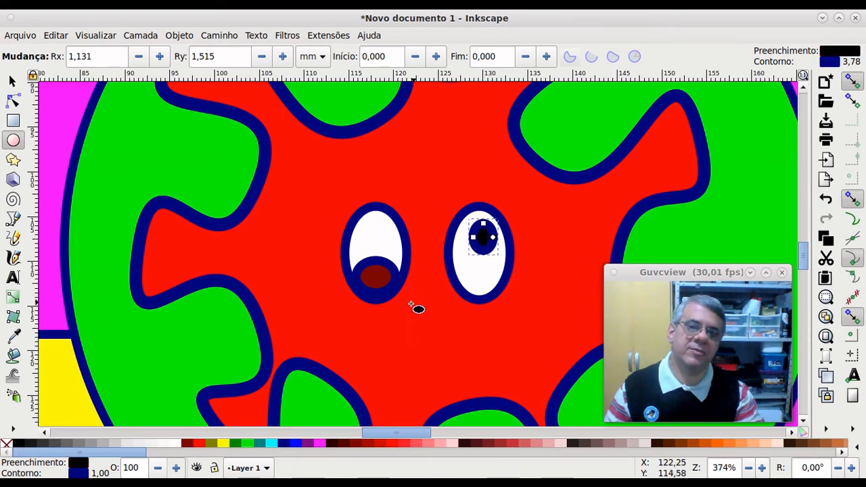
scroll(421, 286, down, 3)
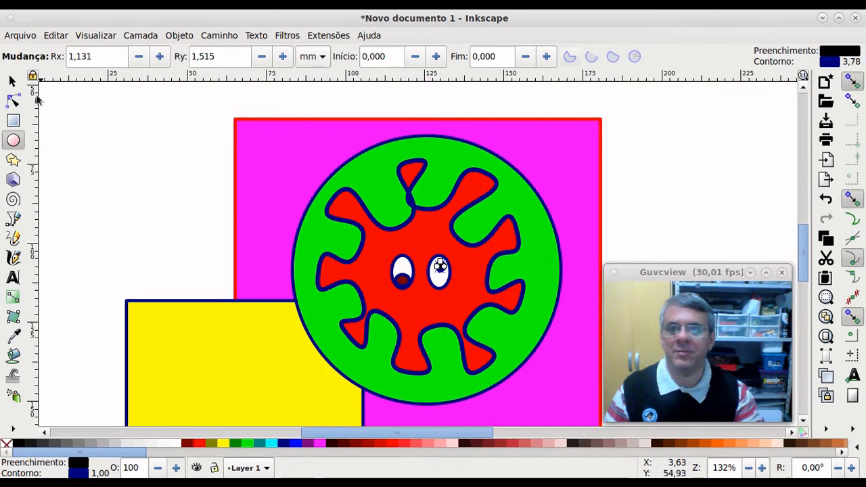
Step: Draw a three-point angled eyebrow line with the Bezier tool just above both eyes
click(14, 81)
click(123, 175)
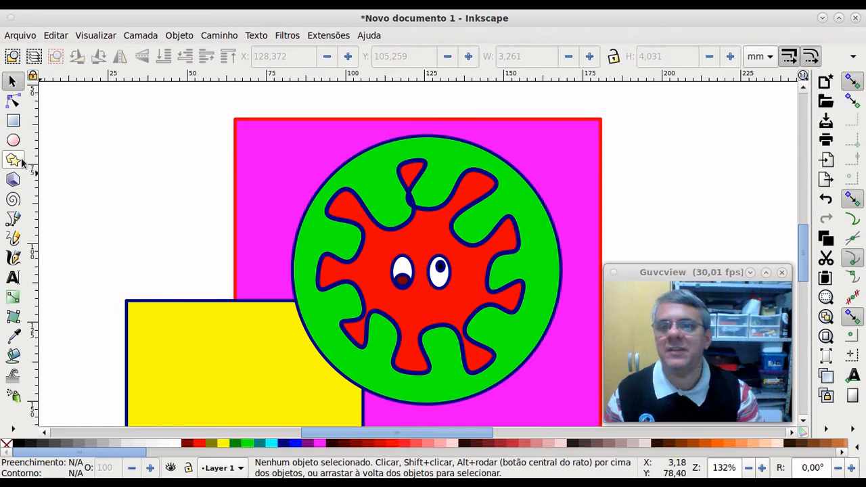
click(13, 219)
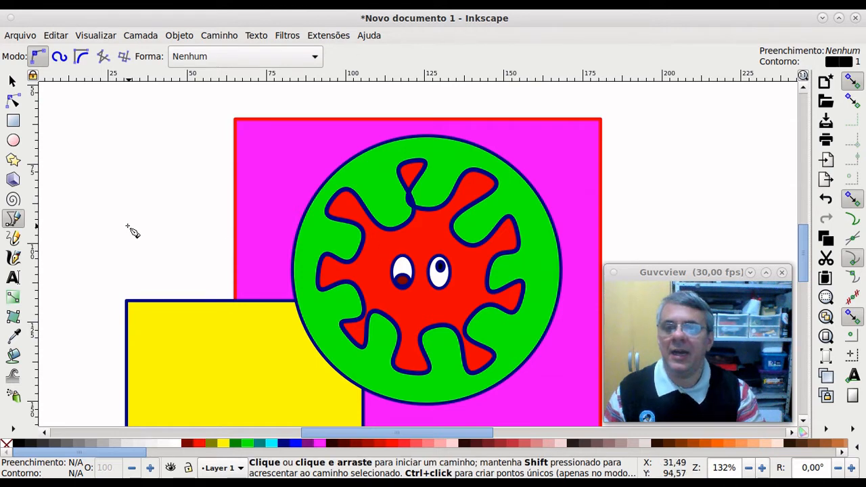
click(390, 242)
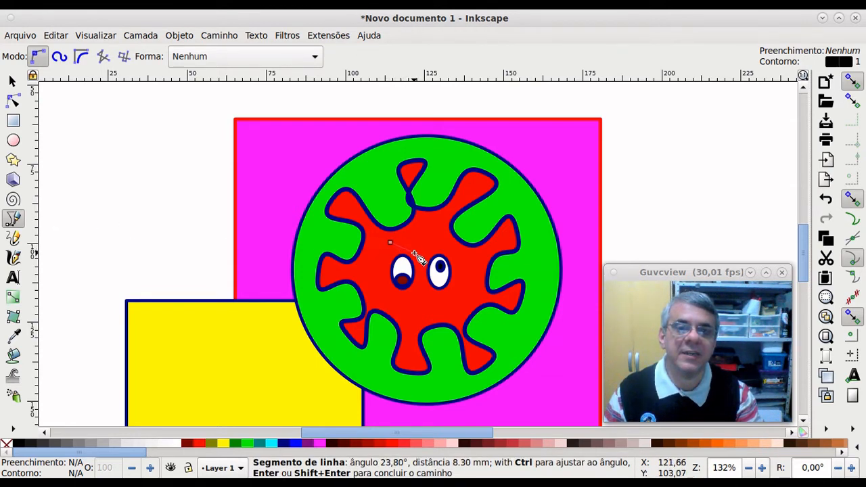
click(414, 253)
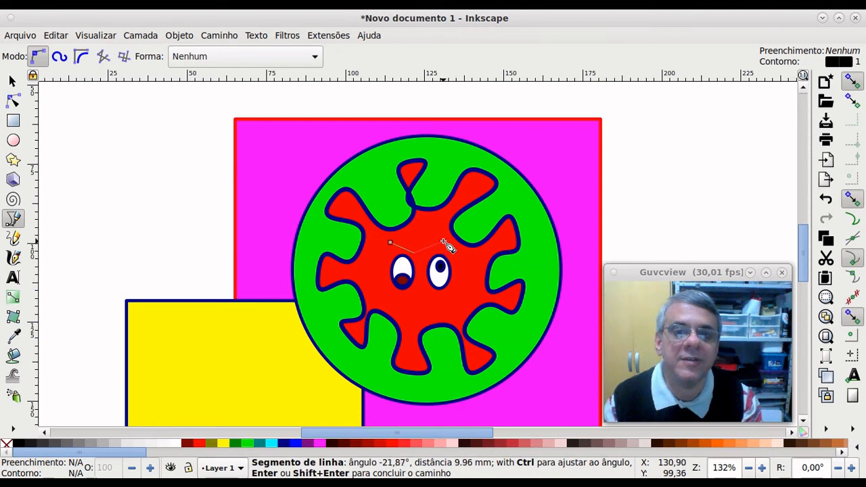
click(444, 242)
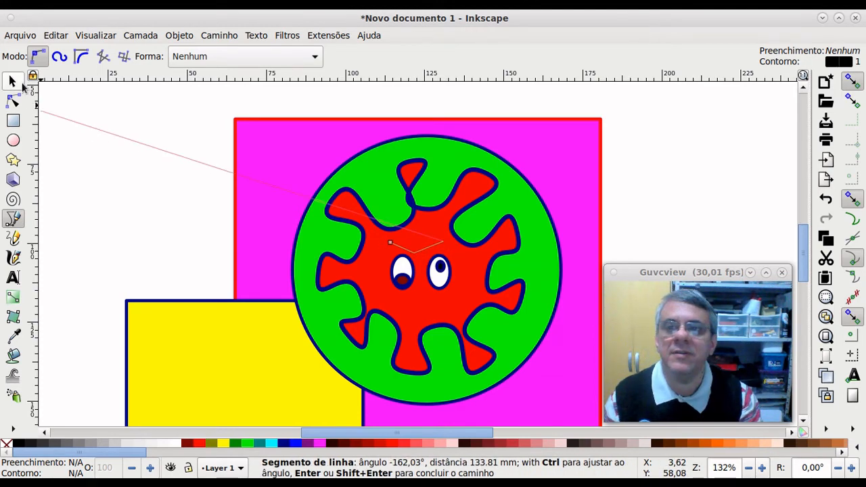
click(20, 86)
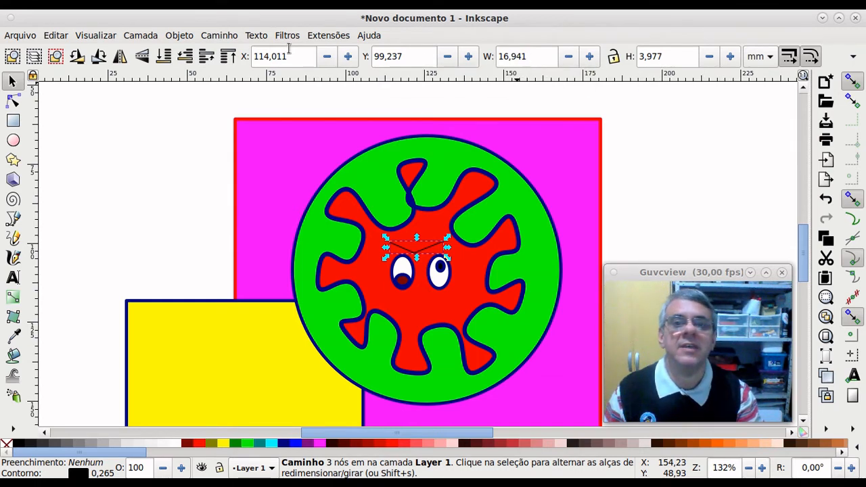
Step: In Fill and Stroke, set the eyebrow's stroke width to 5, then 3 mm
click(179, 35)
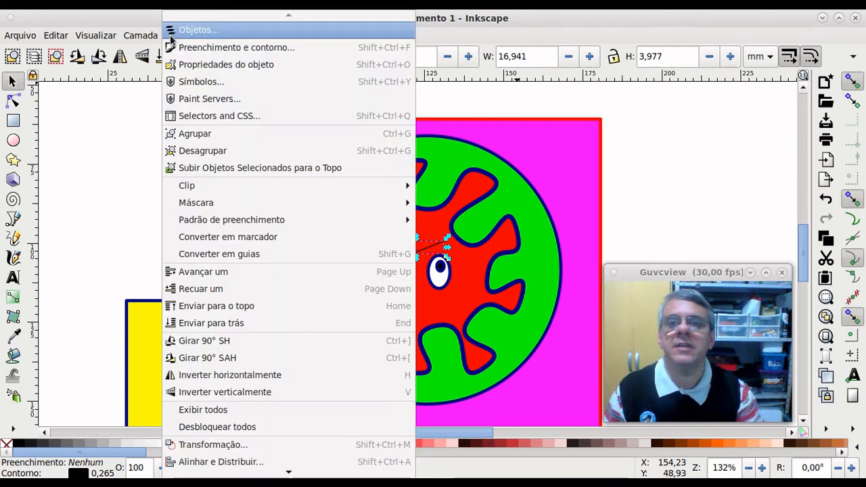
click(224, 47)
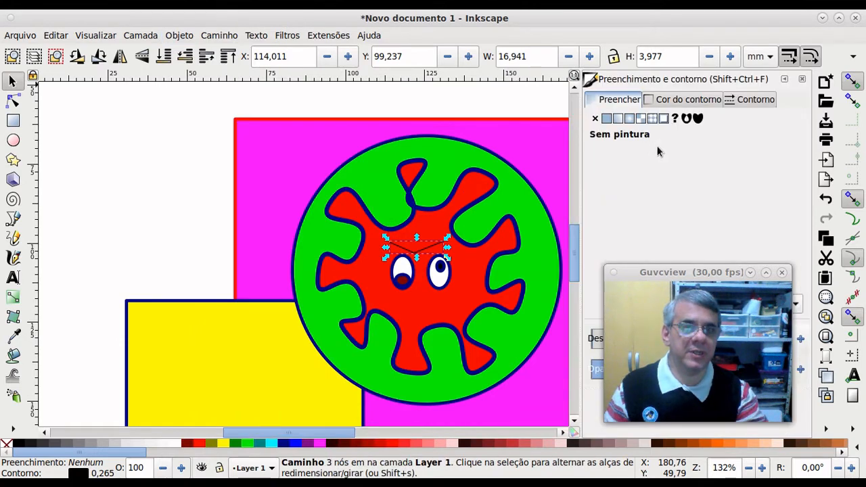
click(756, 100)
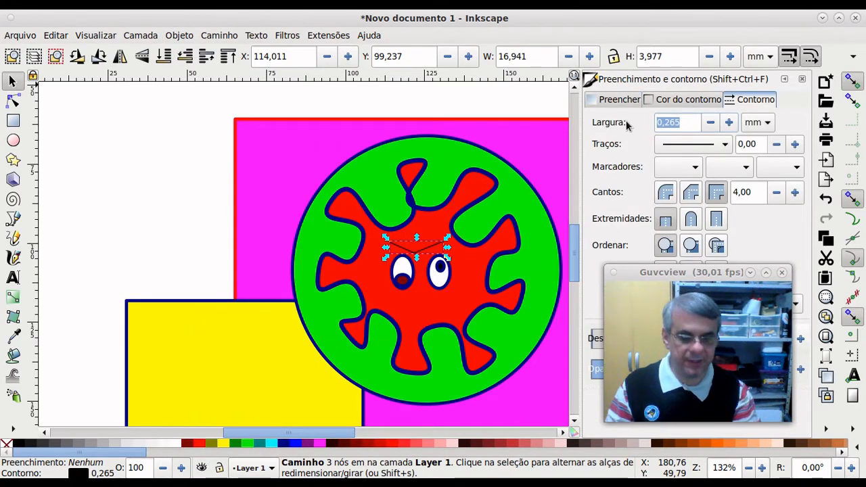
text(5)
key(Return)
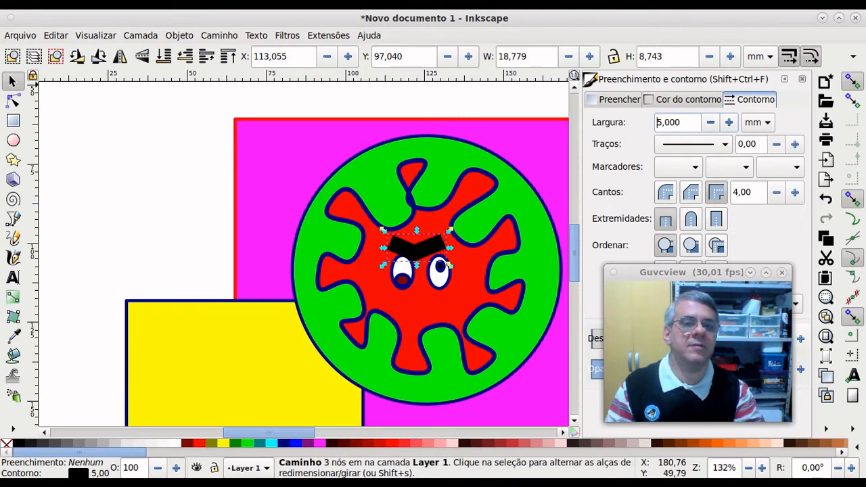
drag(689, 122, 635, 123)
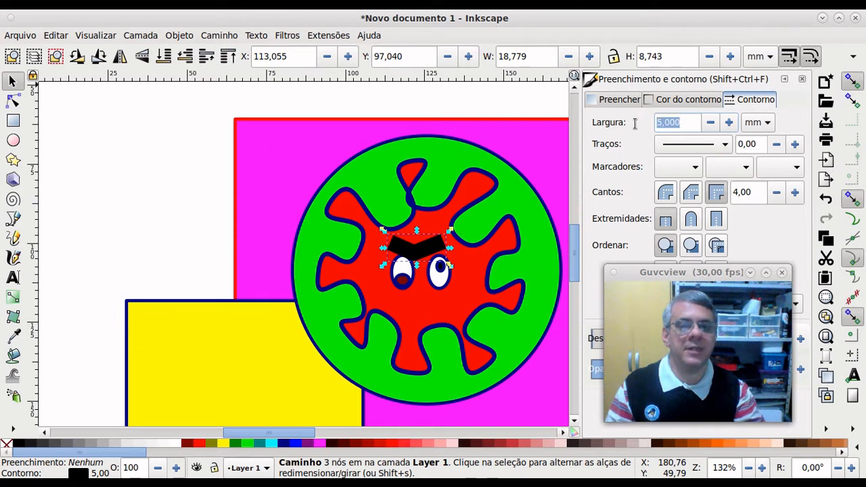
text(3)
key(Return)
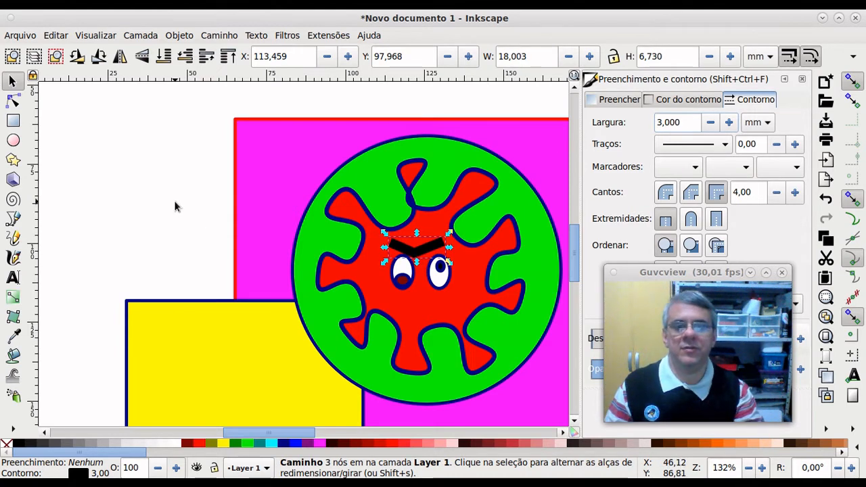
click(13, 221)
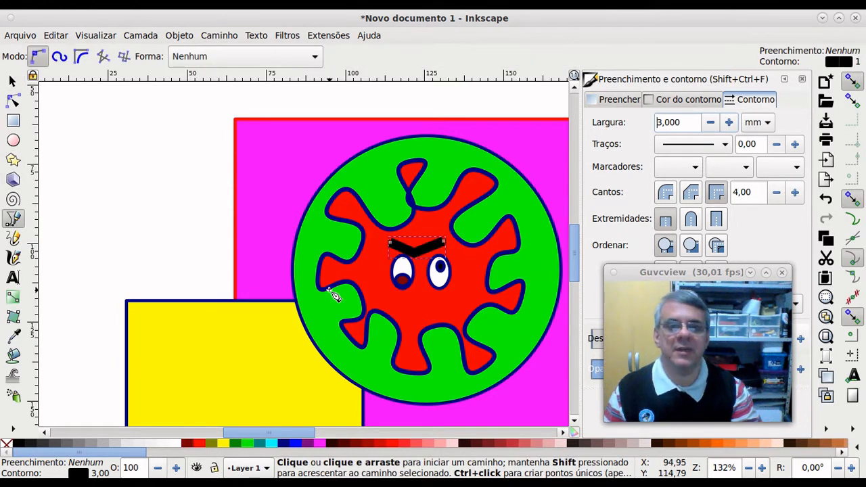
Step: Draw a zigzag mouth path below the eyes and give it a 2 mm stroke
click(391, 298)
click(427, 294)
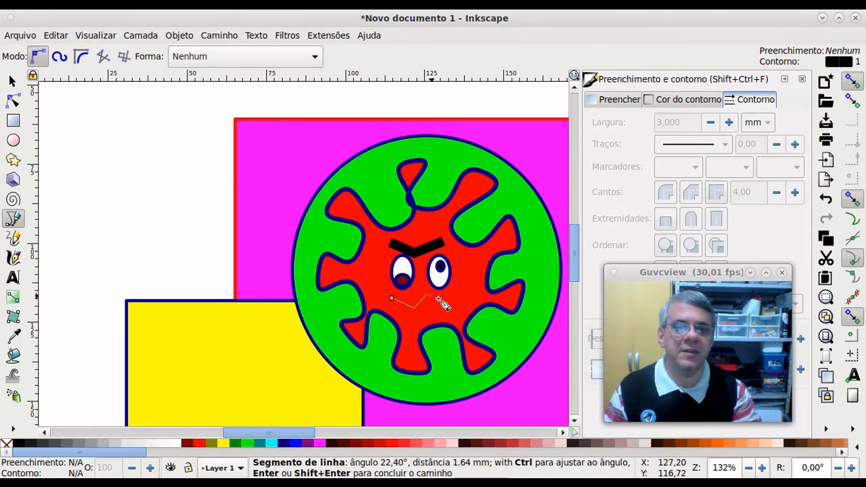
click(451, 303)
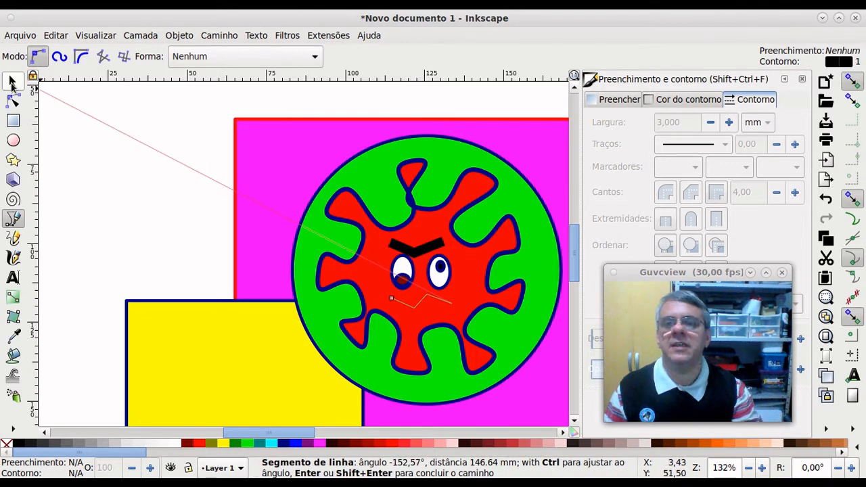
click(13, 81)
drag(682, 122, 630, 120)
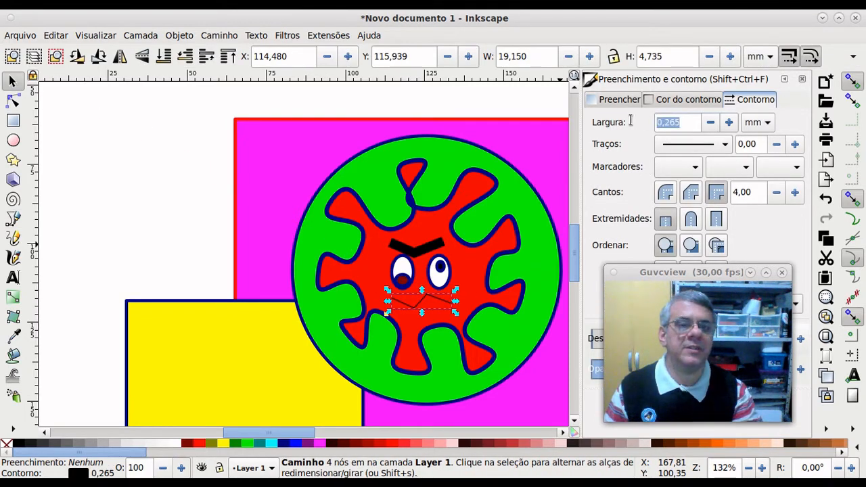
text(2)
key(Return)
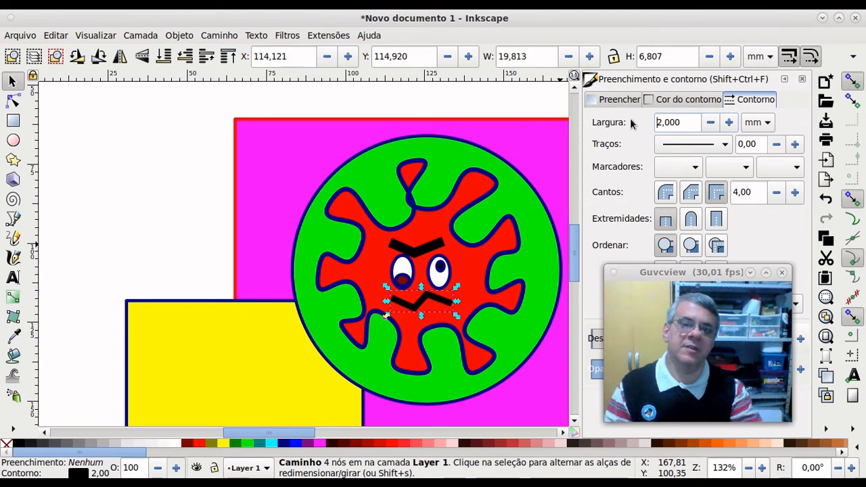
ctrl+scroll(186, 194, down, 2)
click(173, 185)
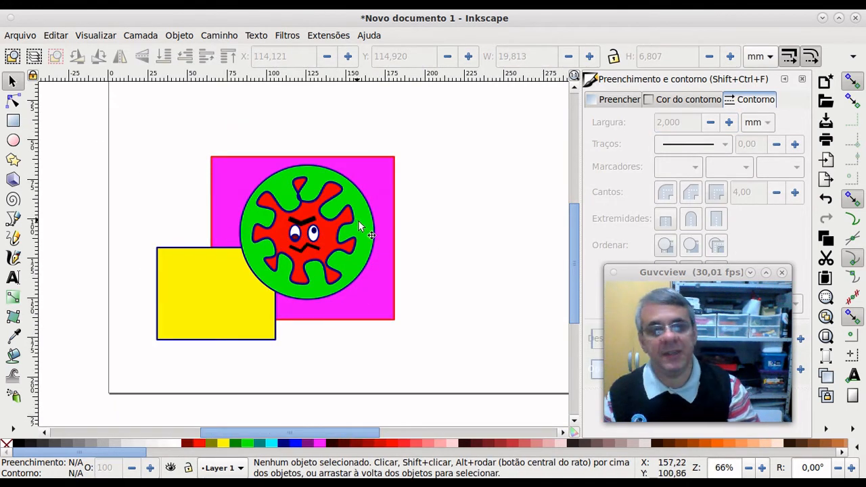
Step: Scroll the canvas up to bring the virus drawing and coloured rectangles into view
ctrl+scroll(358, 220, up, 1)
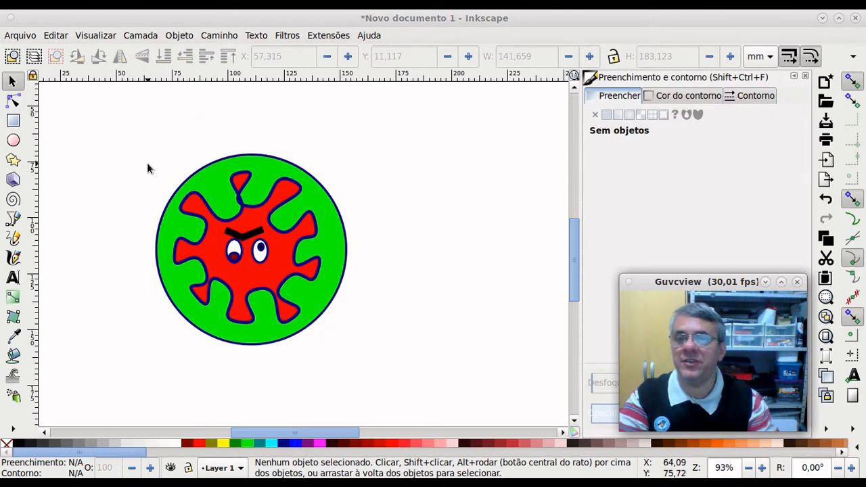
Step: Draw a spiral right of the virus, try yellow, olive, cyan and green fills, then delete it
click(13, 201)
drag(377, 182, 409, 239)
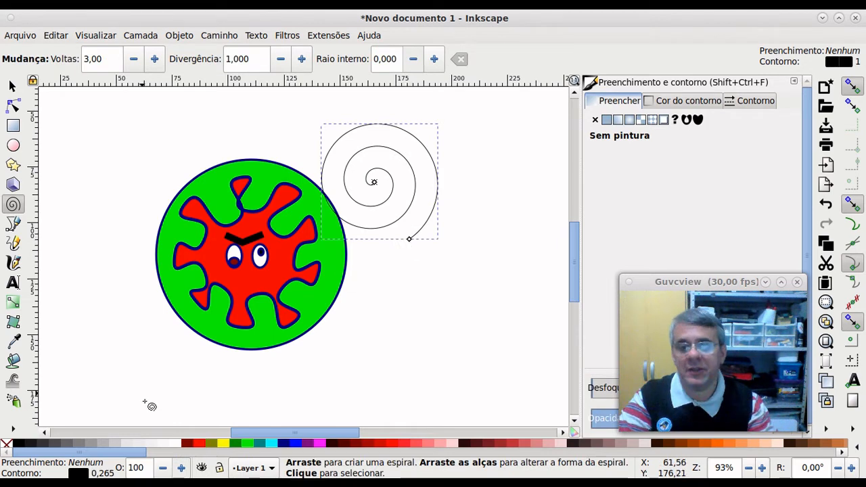
click(222, 445)
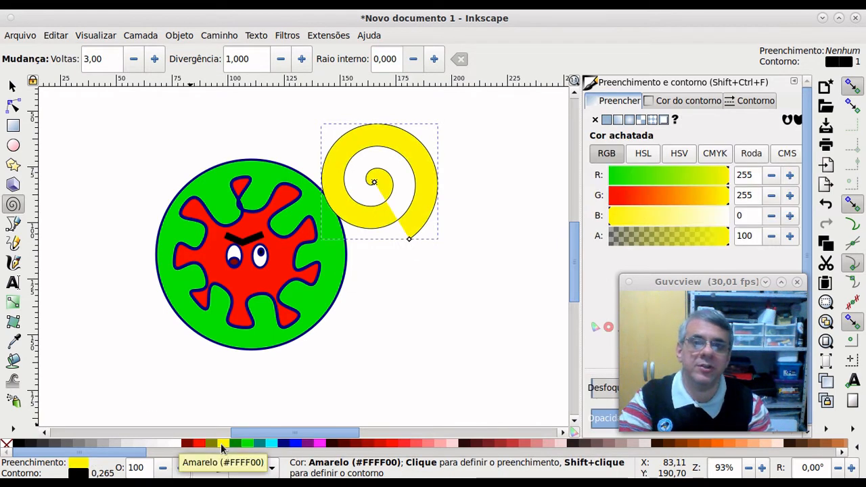
click(212, 444)
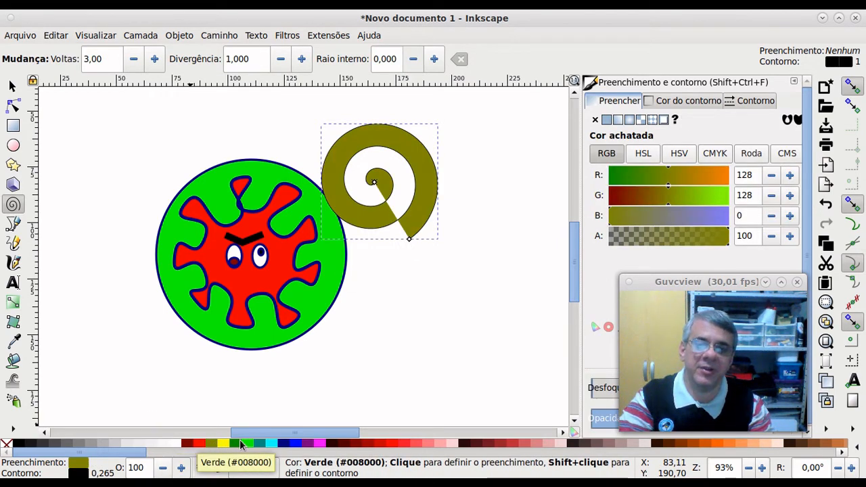
click(271, 444)
click(235, 445)
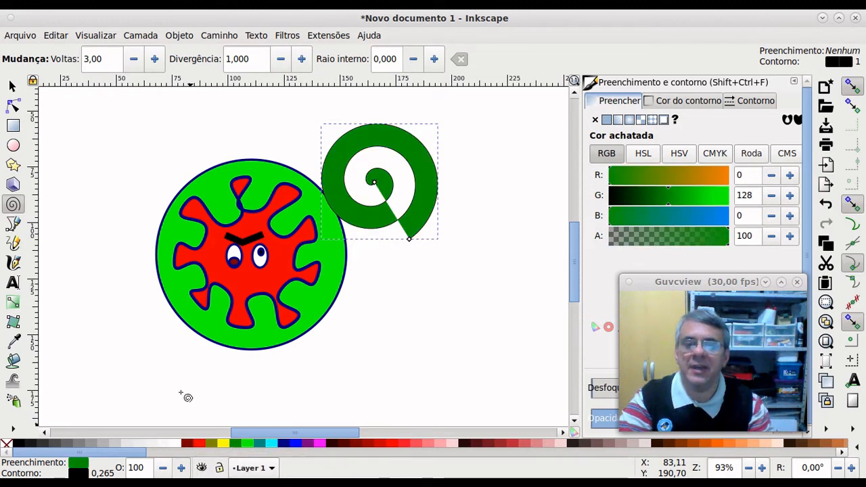
key(Delete)
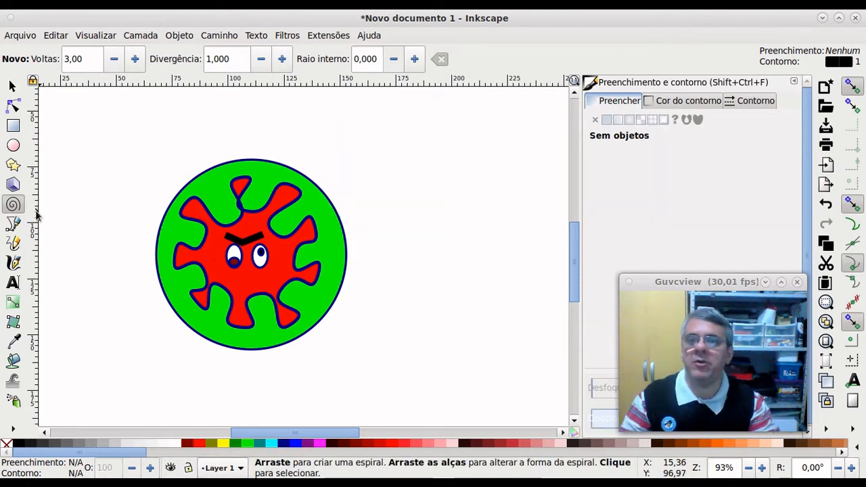
Step: Draw a looser 2.66-turn spiral beside the circle and enlarge it to about 52 × 53 mm
drag(363, 169, 409, 196)
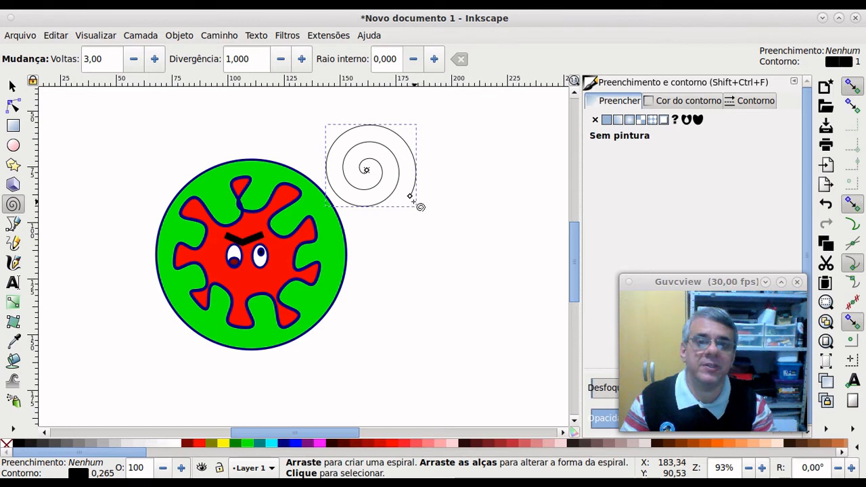
drag(410, 196, 374, 138)
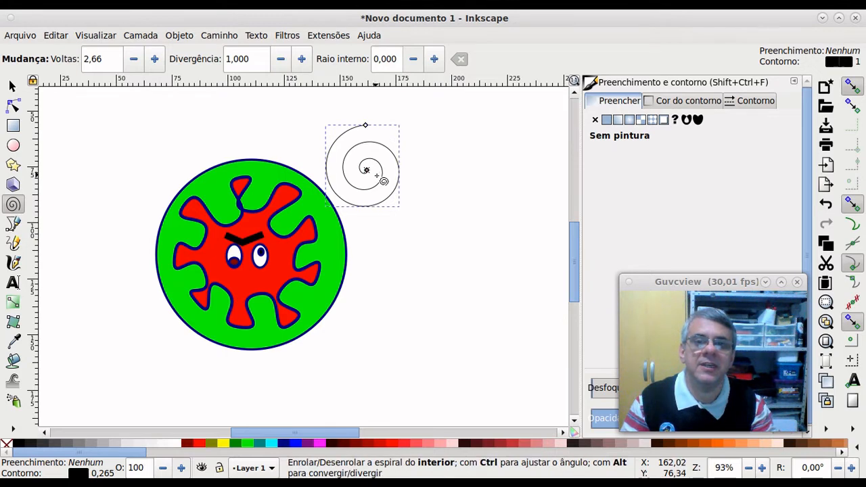
mouse_move(367, 170)
mouse_down()
mouse_move(354, 164)
mouse_move(374, 159)
mouse_up()
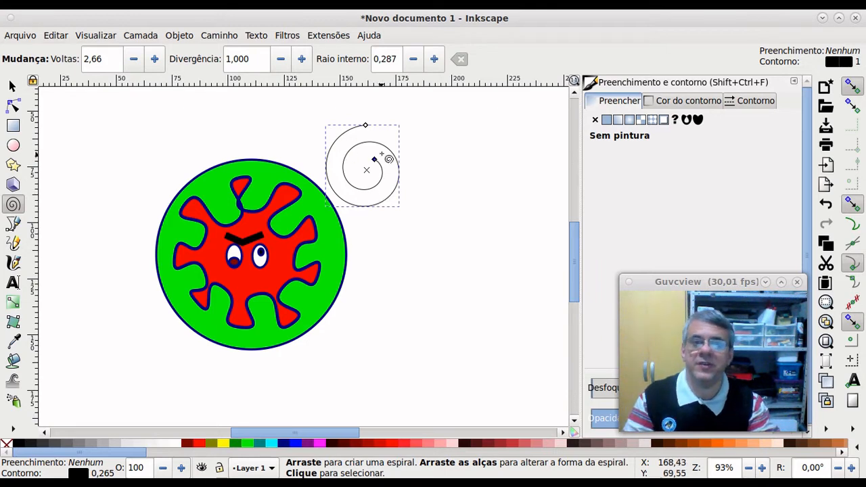
click(12, 86)
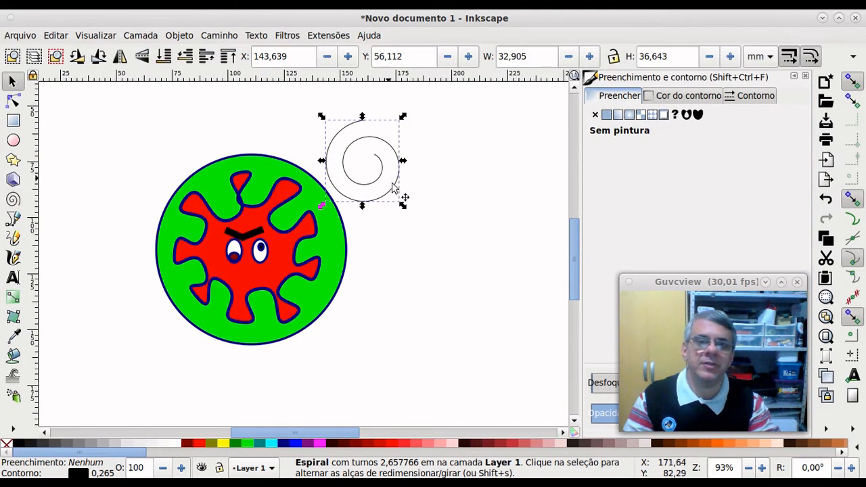
drag(403, 206, 464, 235)
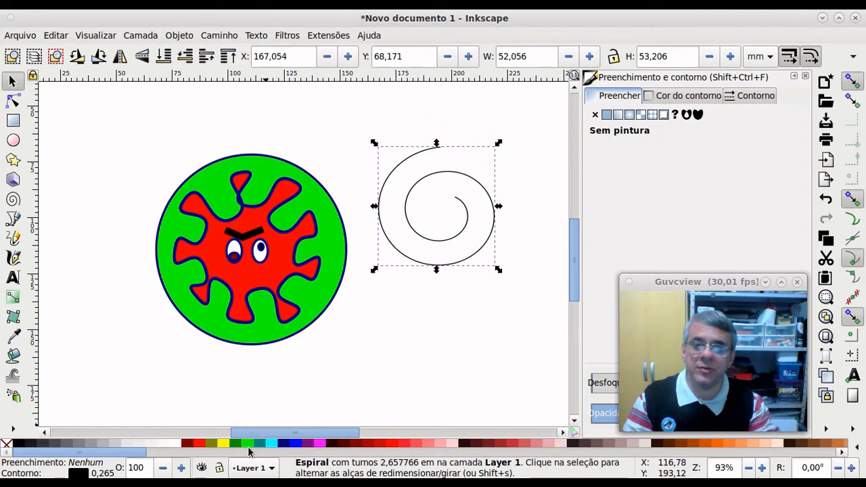
Step: Fill the spiral yellow and apply red to its outline with 'Aplicar ao contorno'
click(226, 449)
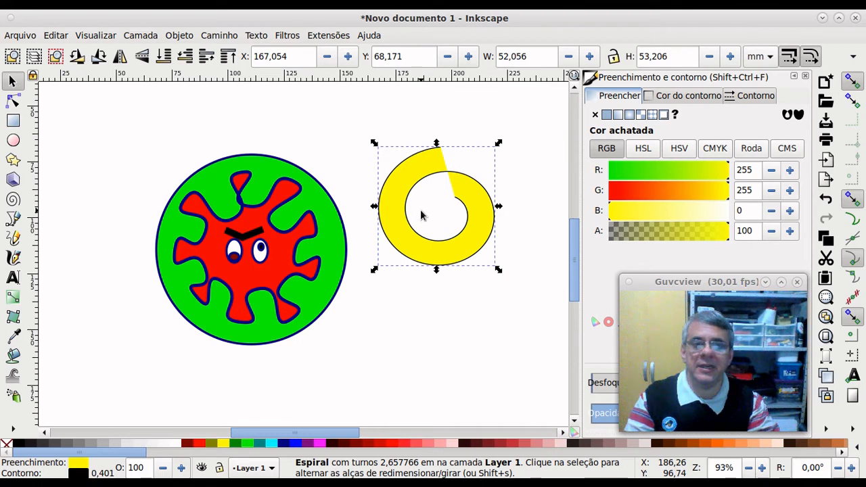
right_click(200, 443)
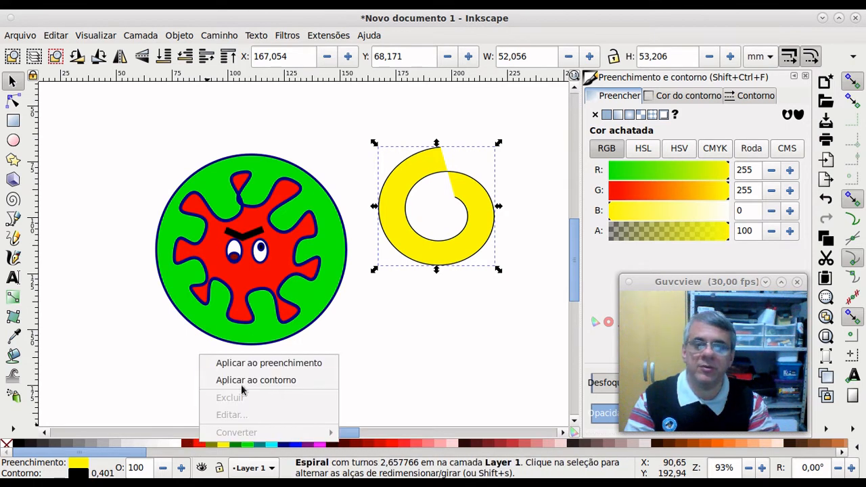
click(244, 381)
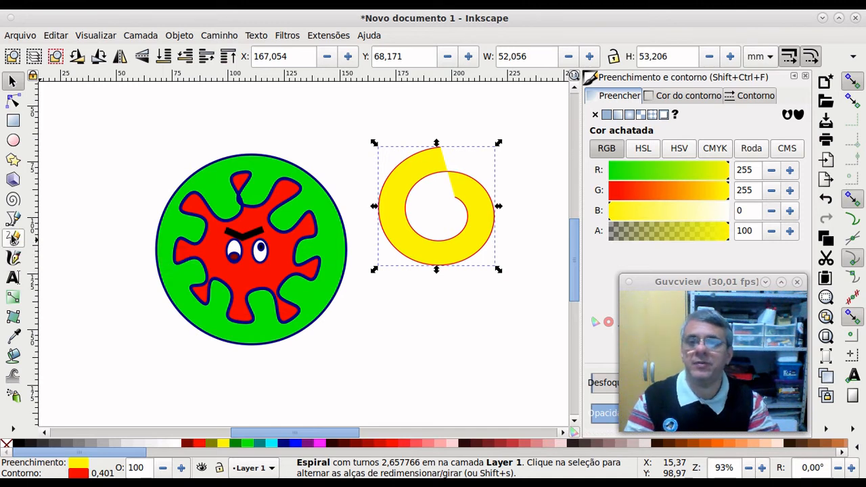
click(15, 220)
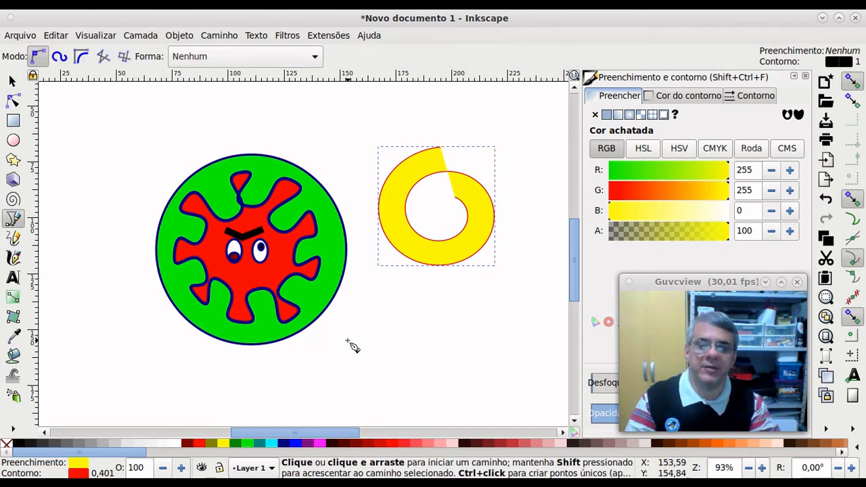
click(301, 381)
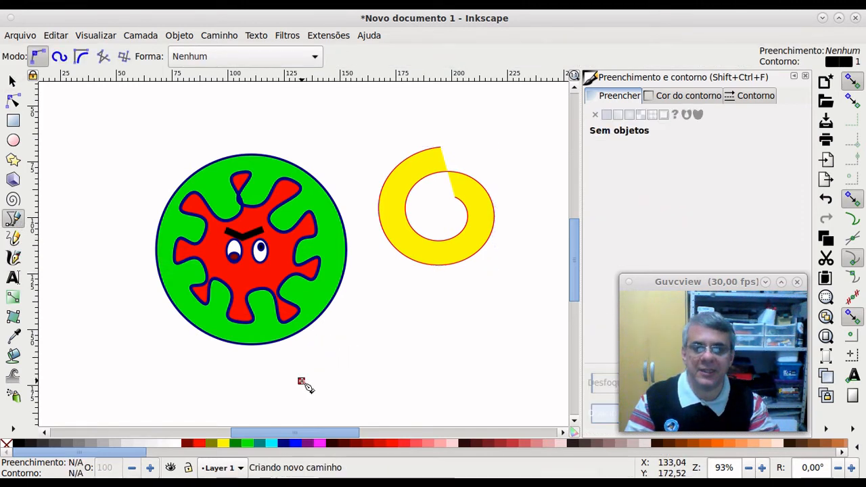
click(407, 320)
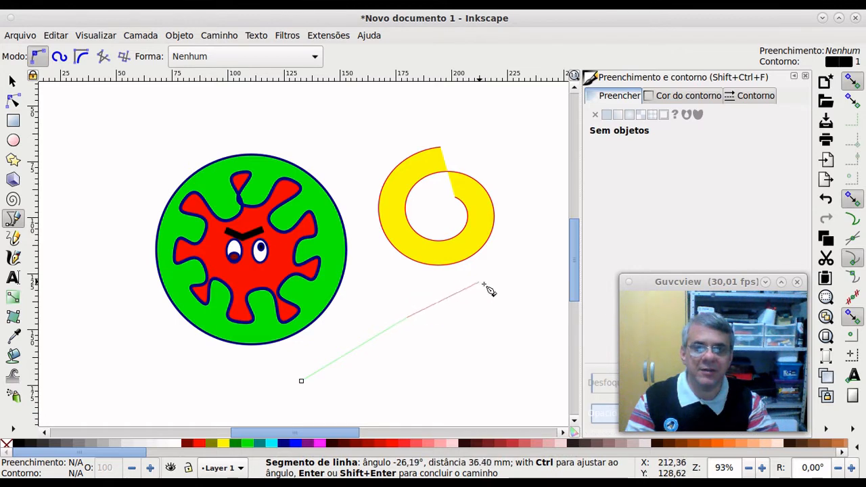
click(535, 329)
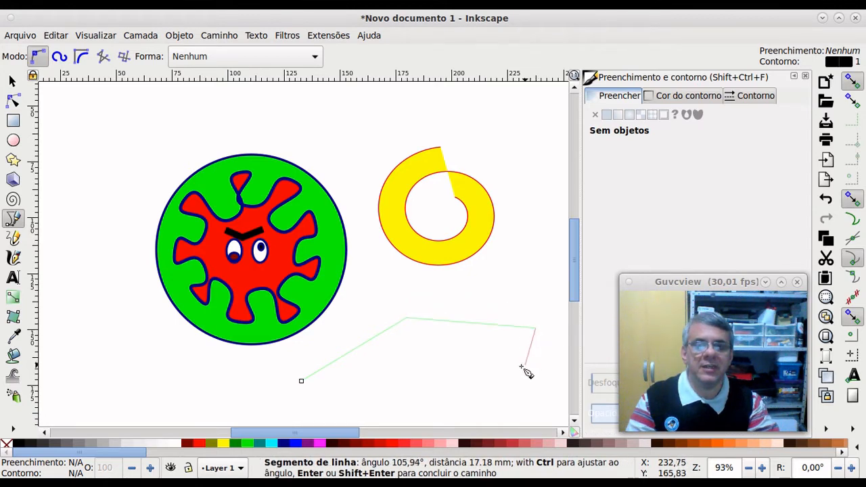
click(443, 403)
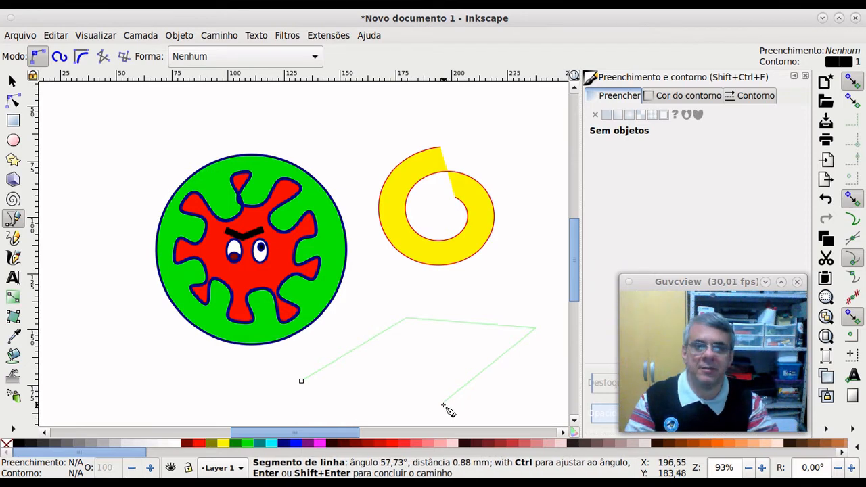
key(Return)
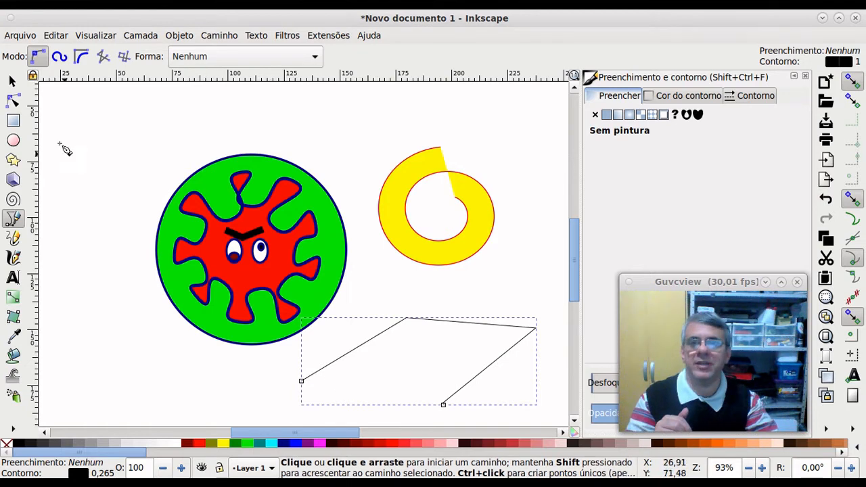
click(13, 81)
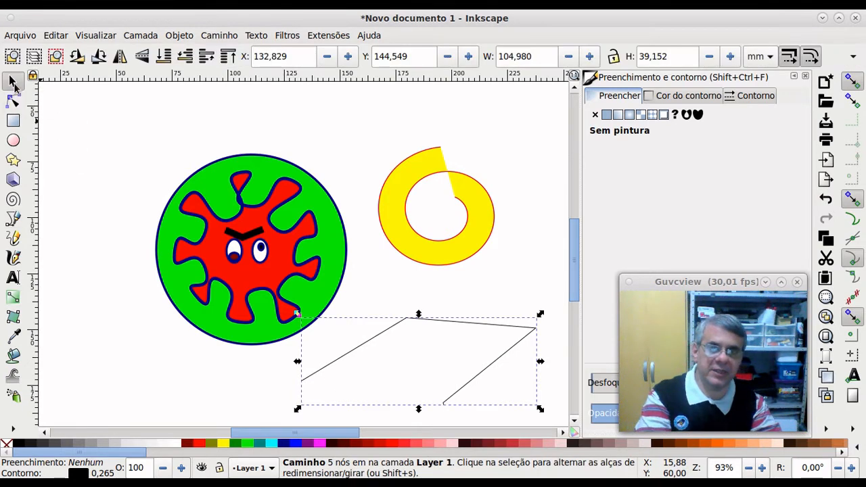
key(Delete)
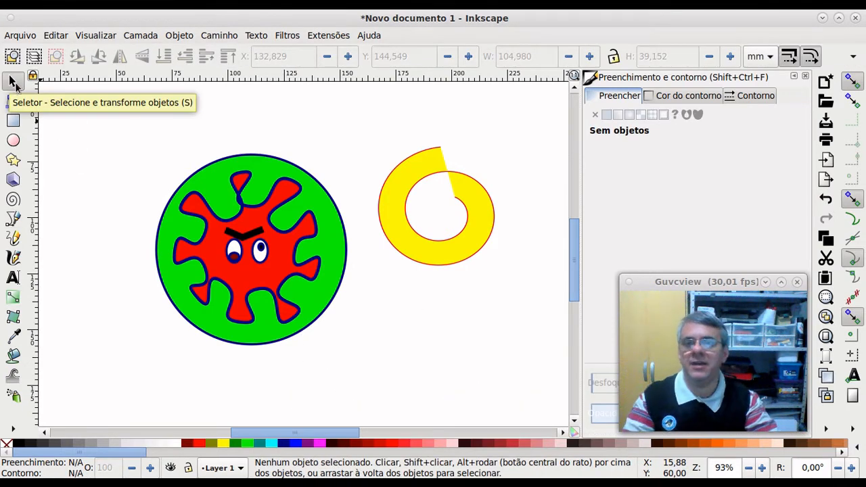
click(13, 218)
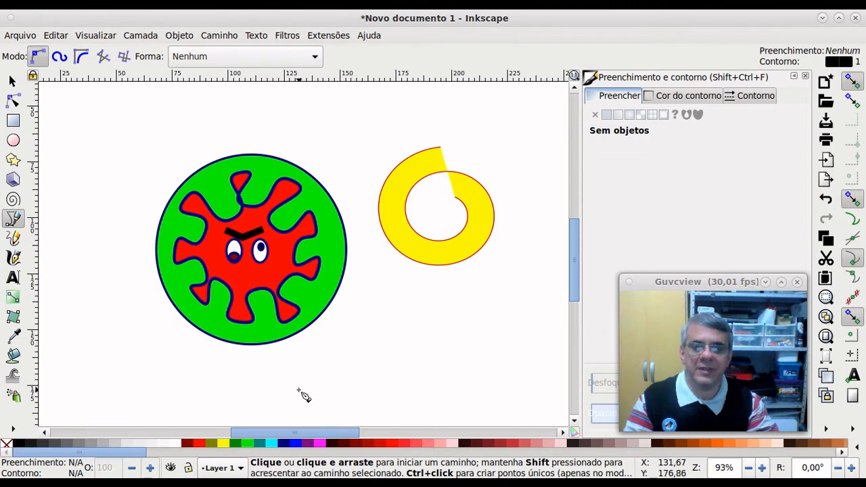
drag(300, 388, 504, 339)
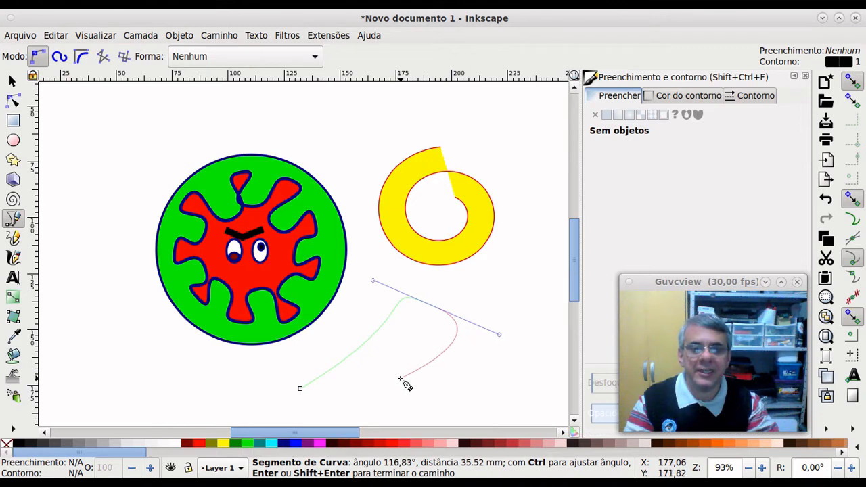
drag(399, 379, 279, 343)
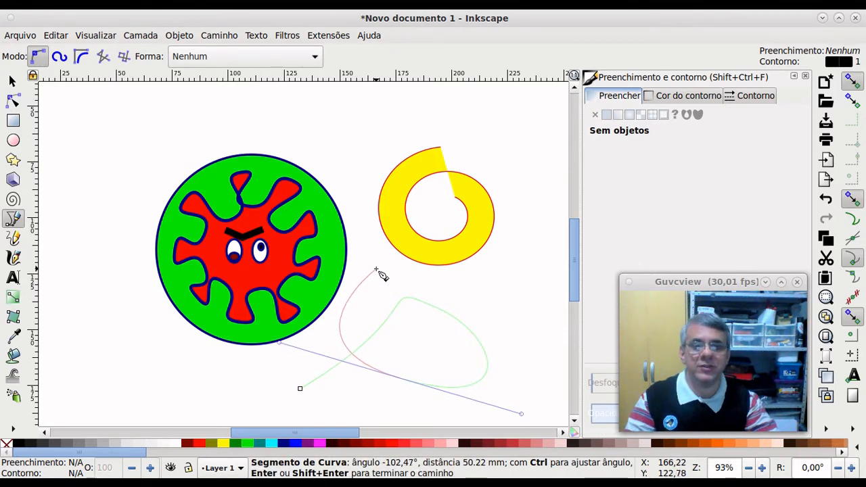
drag(376, 270, 425, 277)
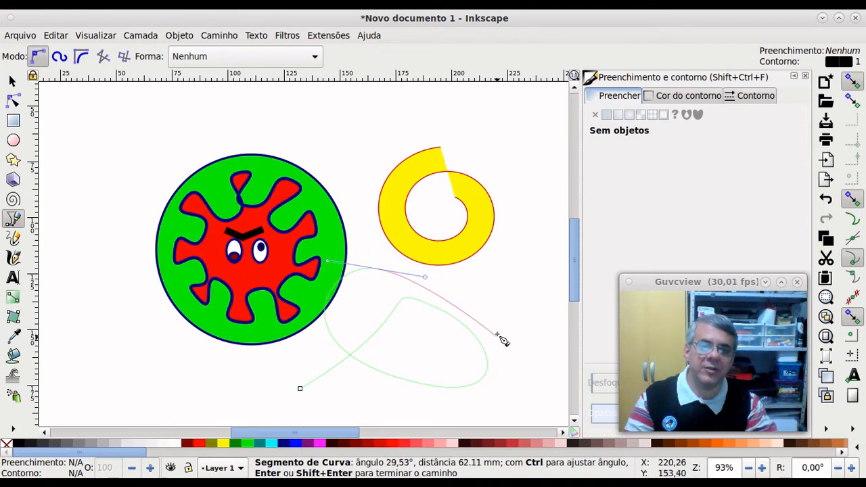
drag(496, 332, 513, 374)
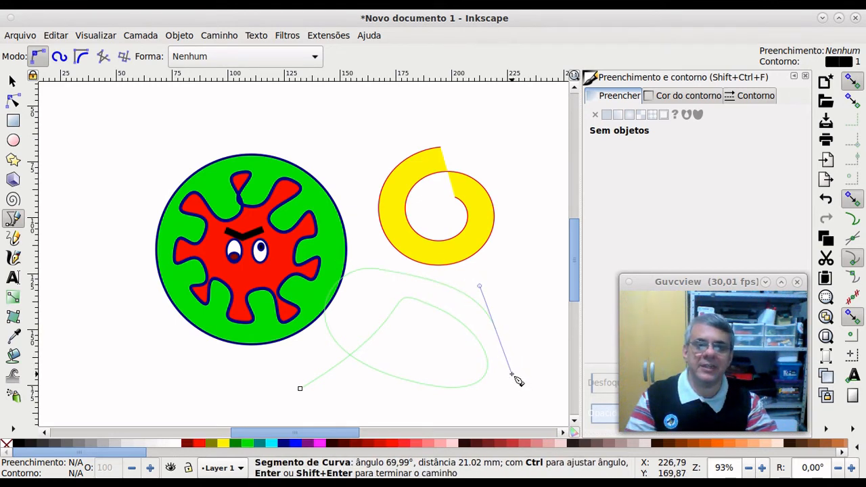
key(Return)
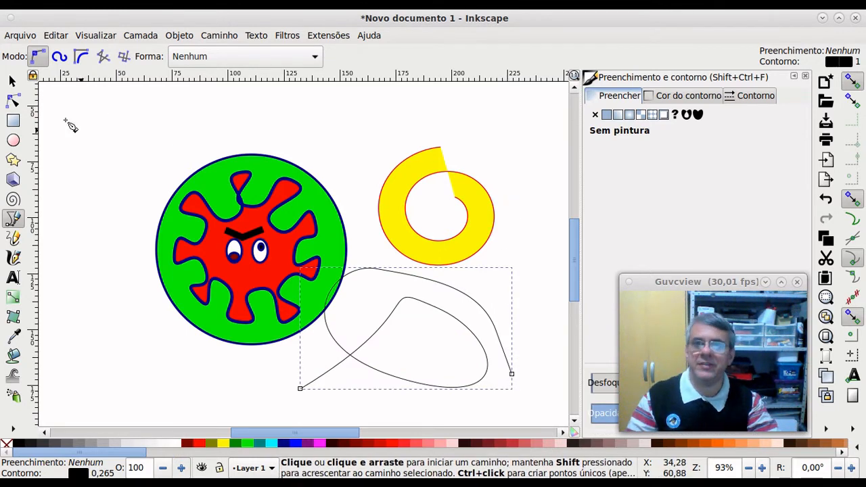
click(12, 80)
key(Delete)
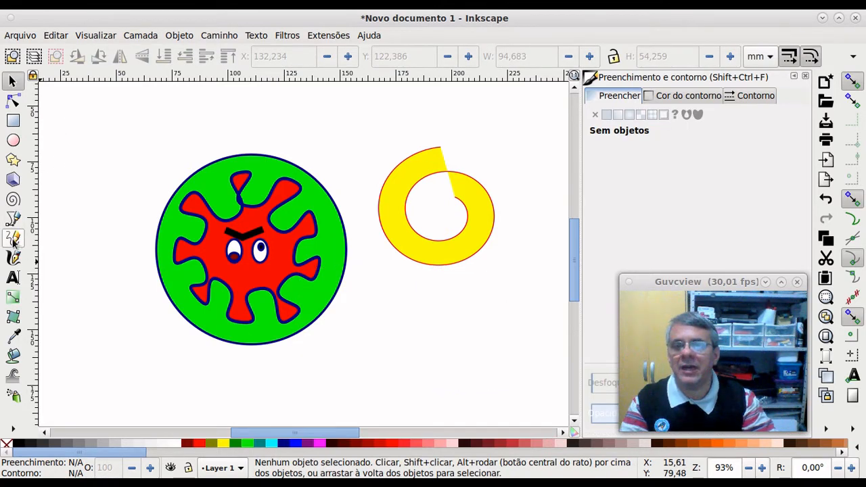
click(13, 218)
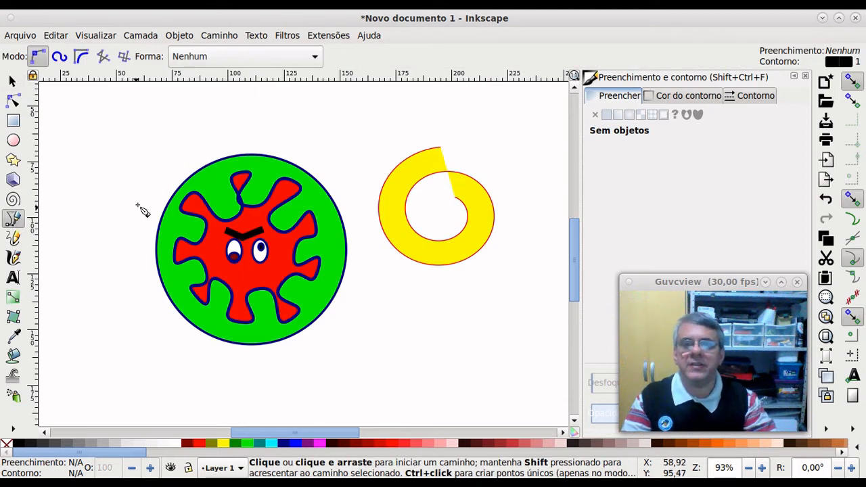
click(150, 204)
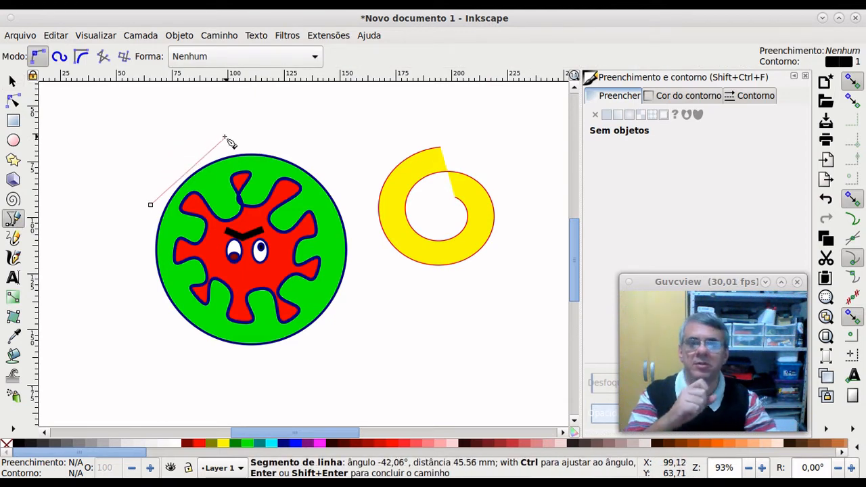
drag(228, 140, 294, 122)
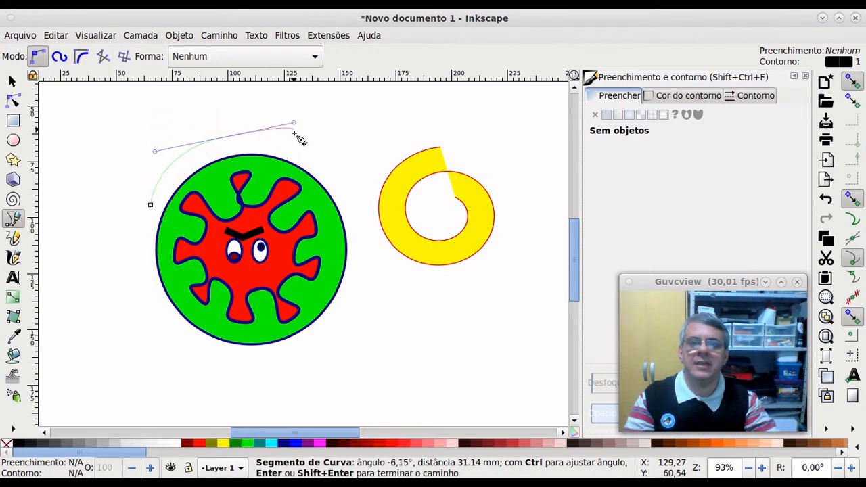
click(346, 178)
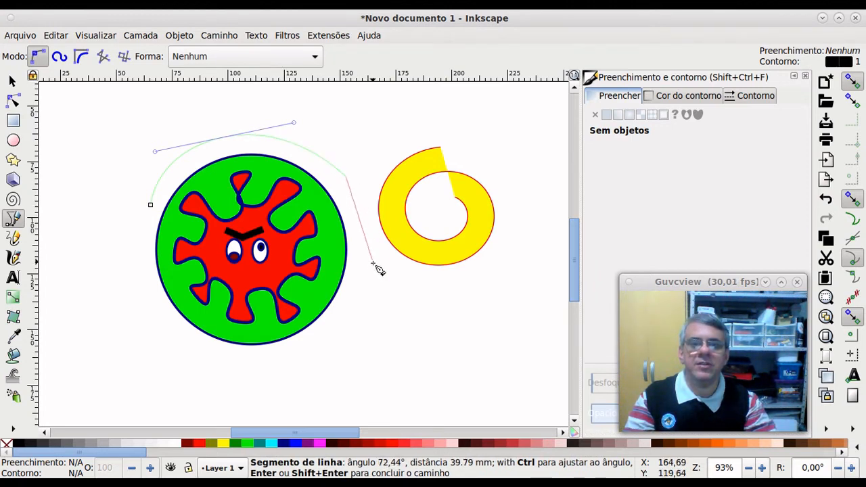
drag(373, 305, 373, 405)
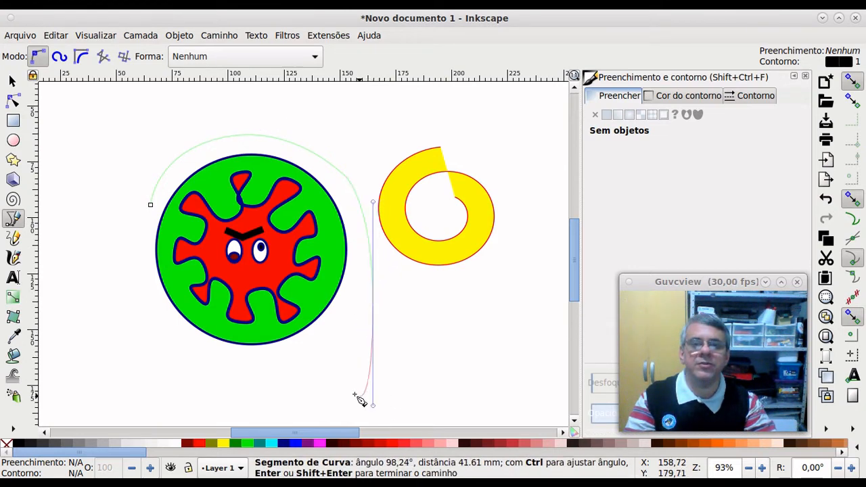
double_click(215, 385)
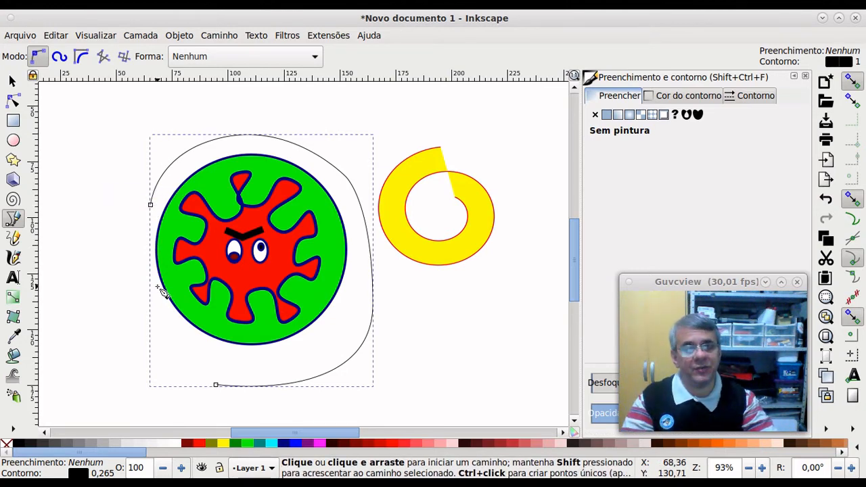
click(215, 385)
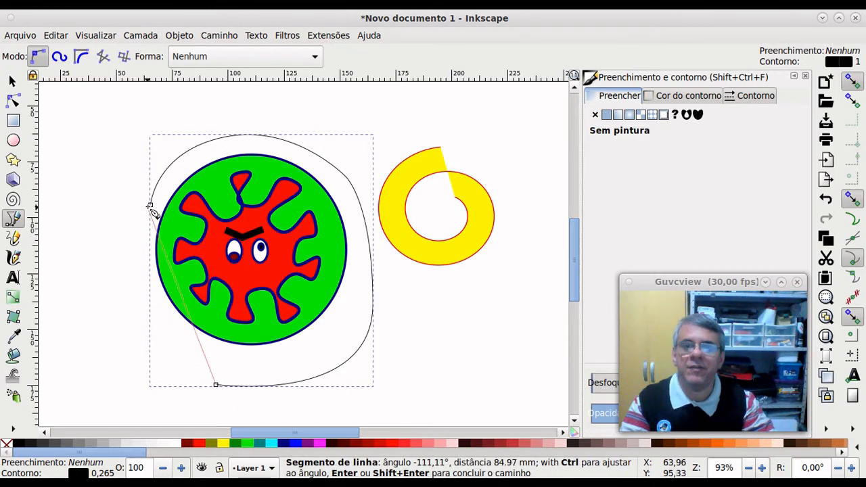
drag(150, 205, 180, 138)
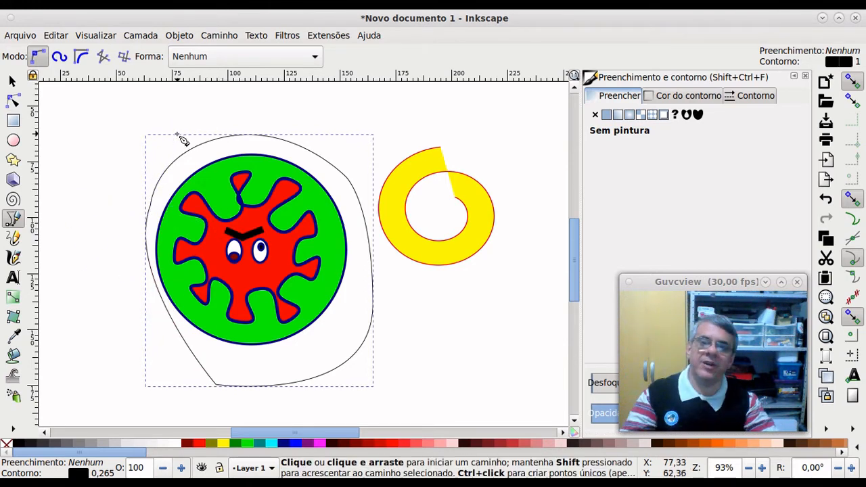
click(12, 81)
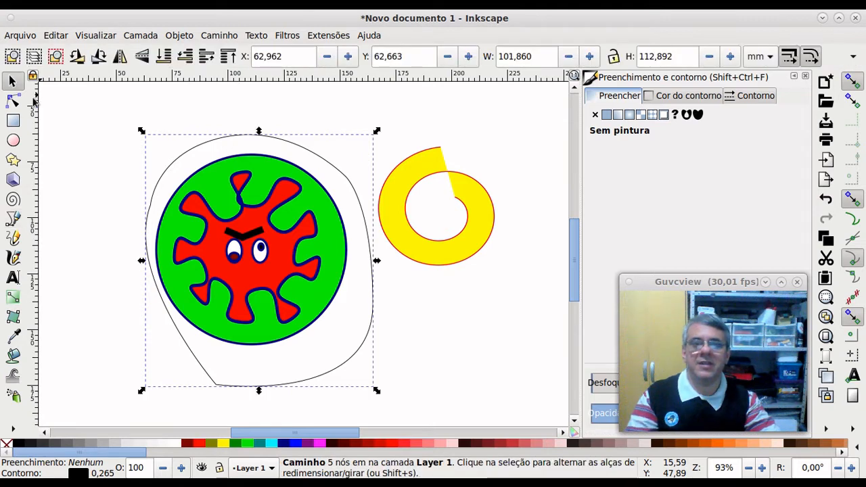
click(205, 445)
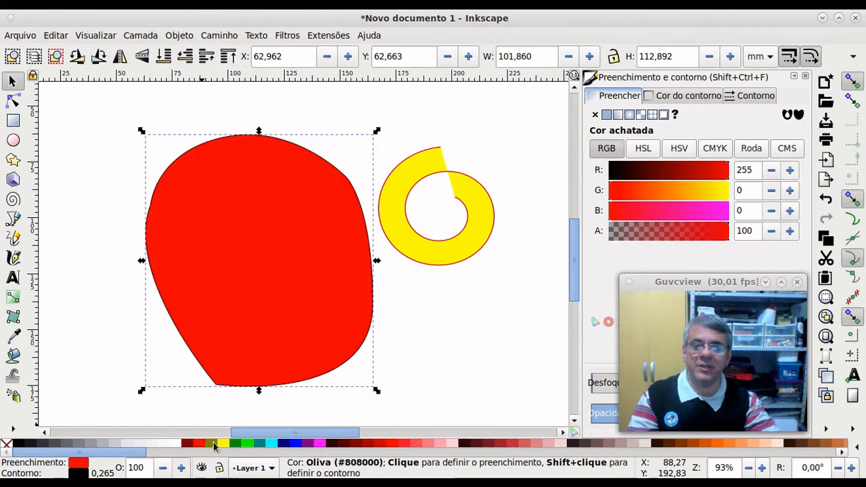
click(215, 445)
click(225, 445)
click(203, 444)
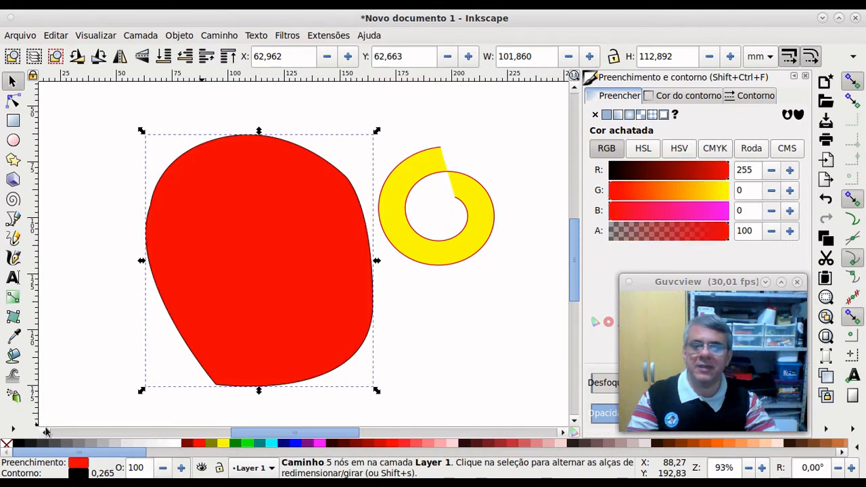
right_click(7, 445)
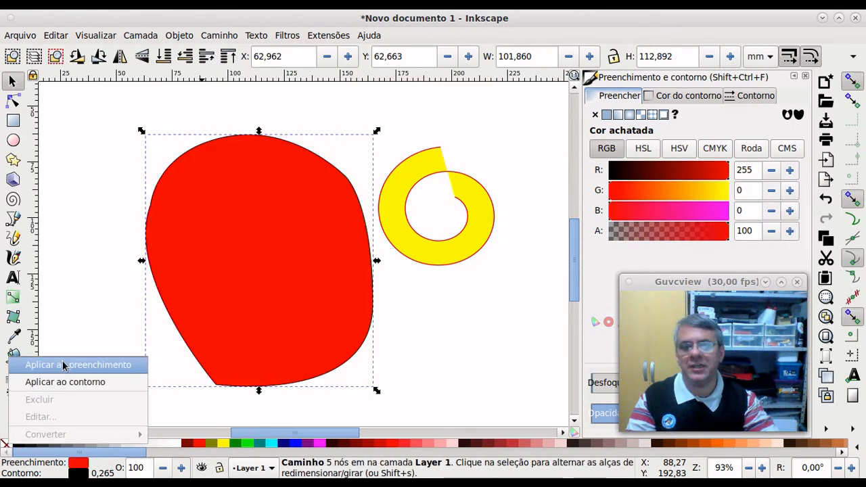
click(61, 365)
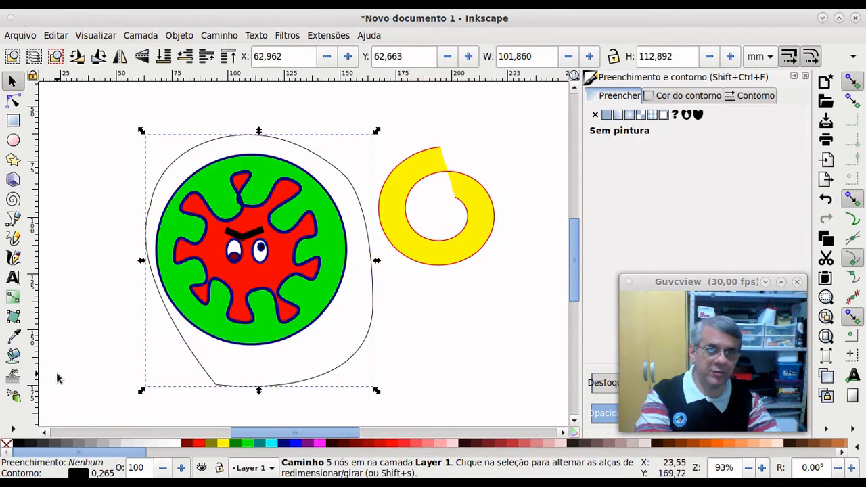
key(Delete)
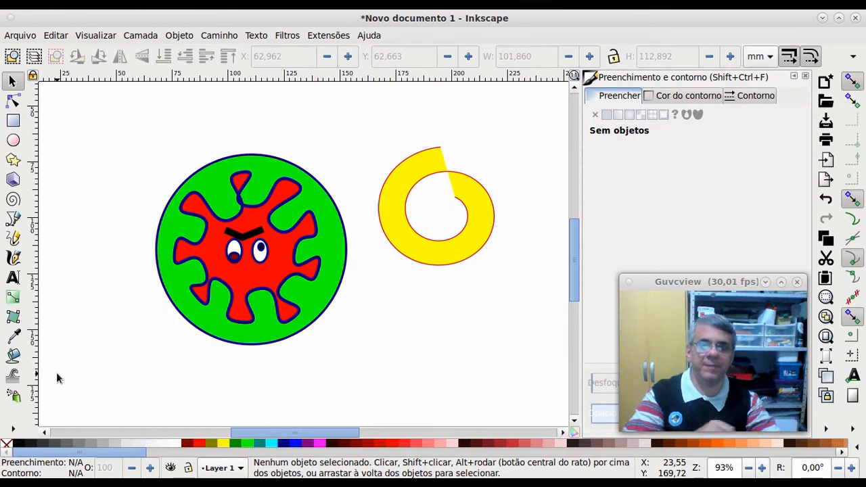
Step: Draw a closed, unfilled teardrop-shaped Bezier outline below and right of the virus circle, then deselect it
click(13, 218)
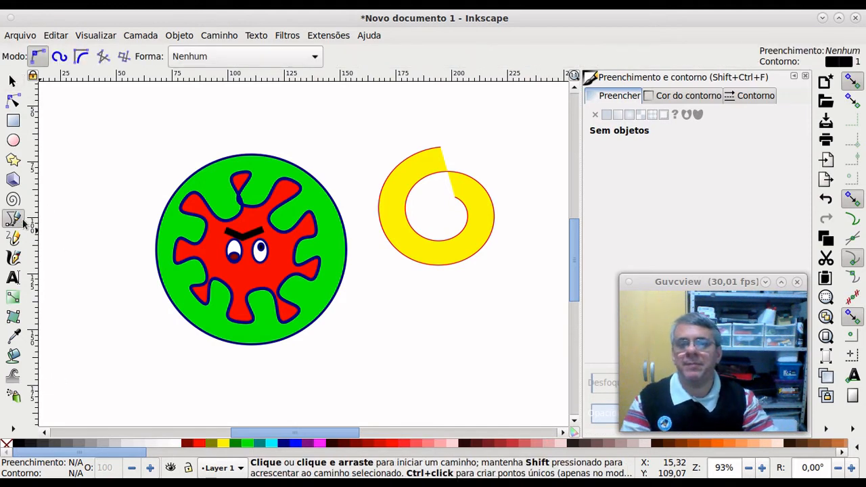
click(326, 380)
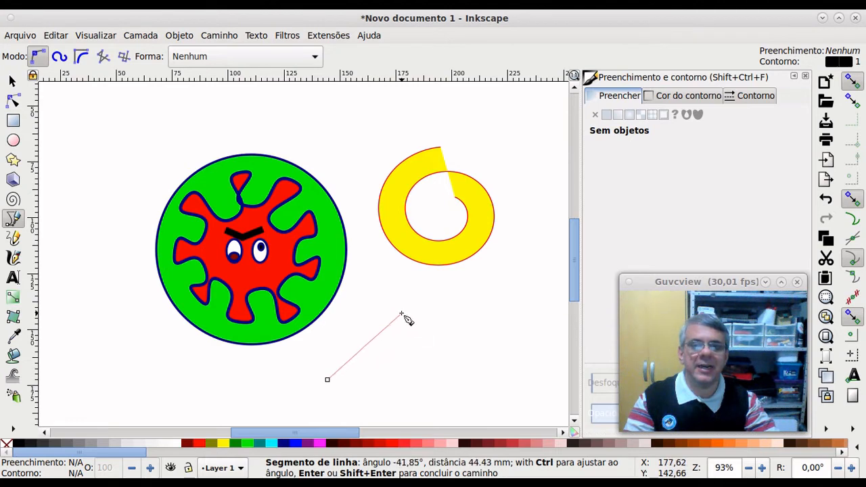
drag(406, 302, 484, 297)
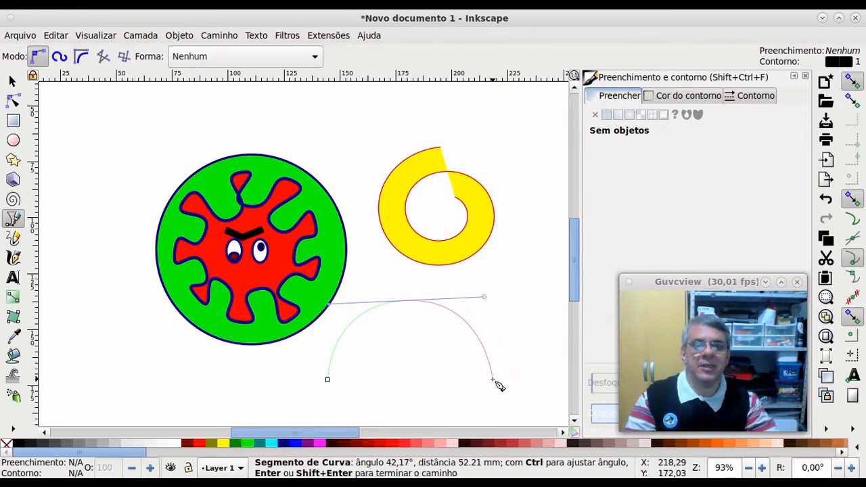
drag(494, 381, 470, 413)
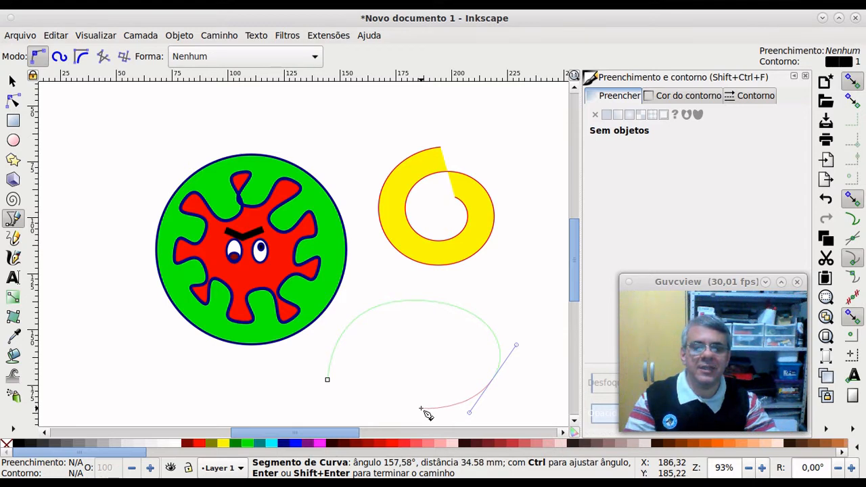
click(420, 410)
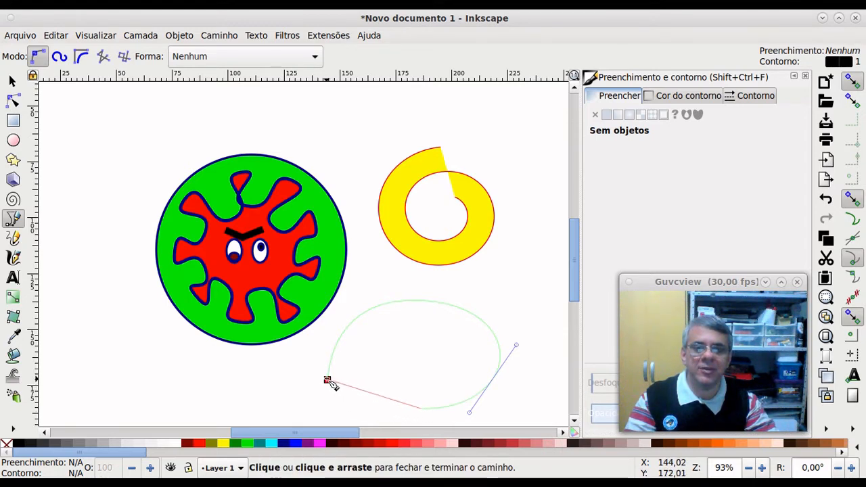
drag(328, 380, 307, 357)
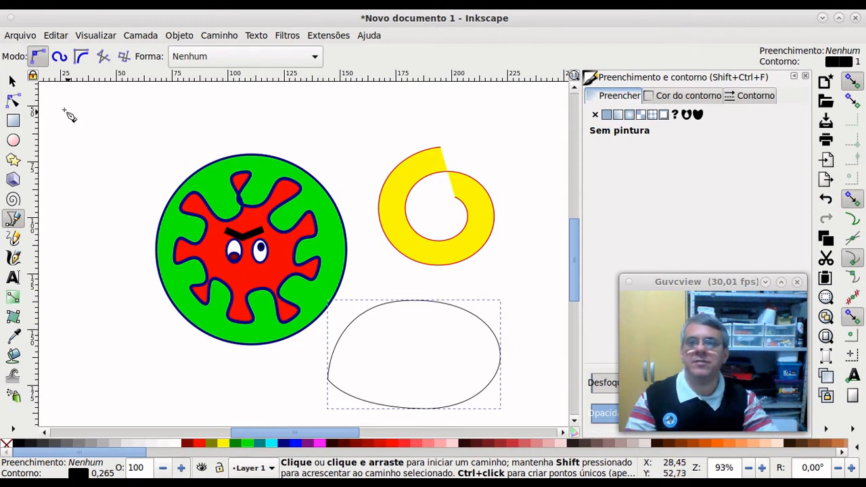
click(13, 81)
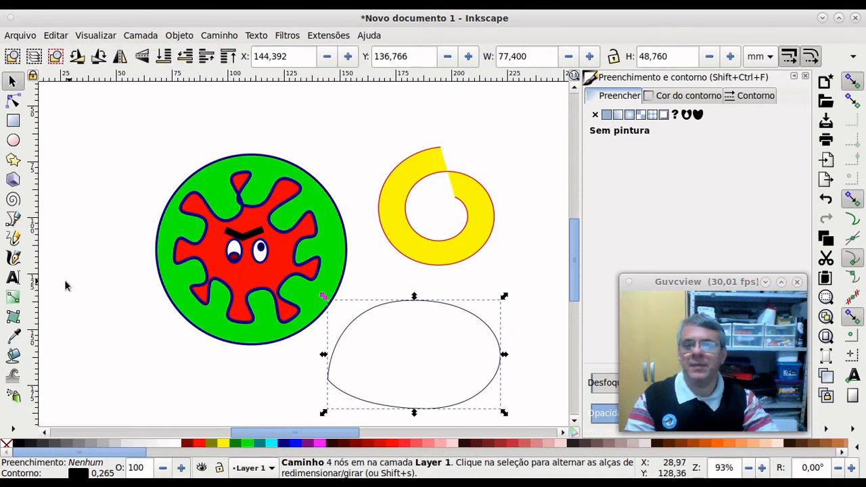
click(75, 252)
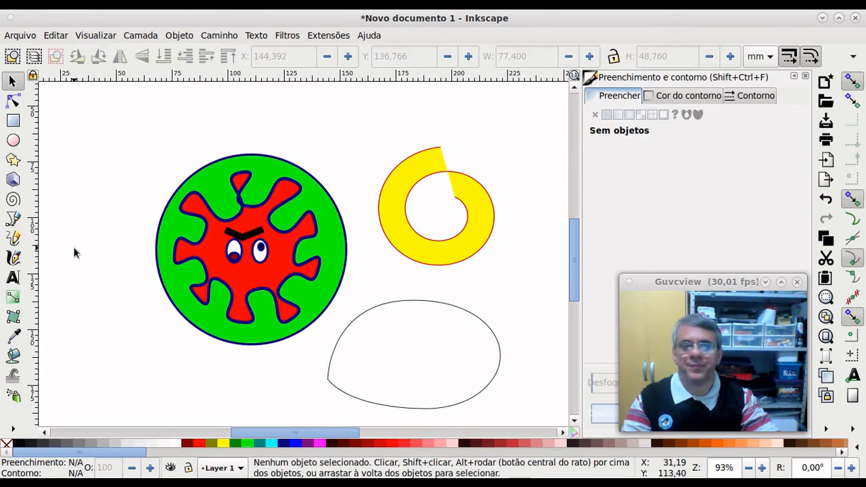
Step: Draw a closed three-point wedge from the page's top-left to top-right, dipping above the virus
click(15, 240)
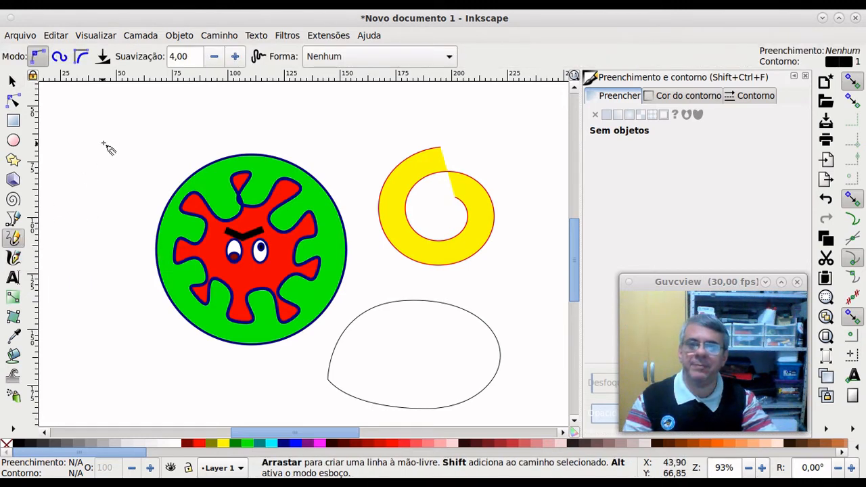
click(94, 123)
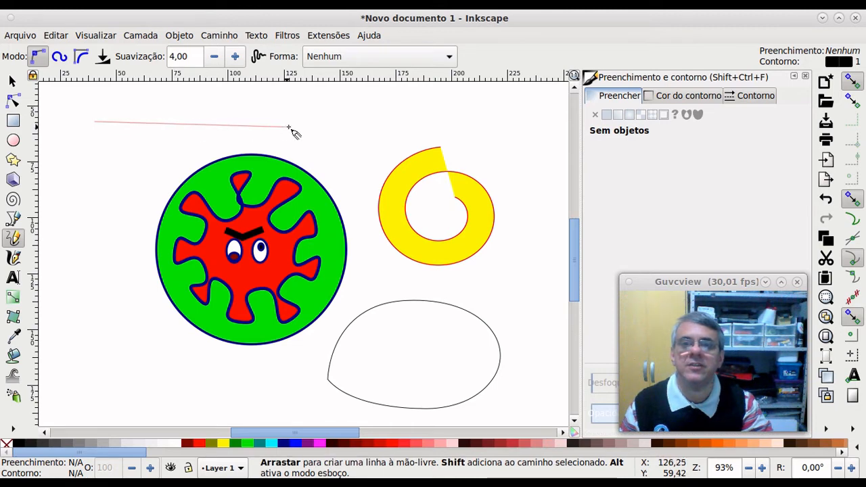
click(531, 122)
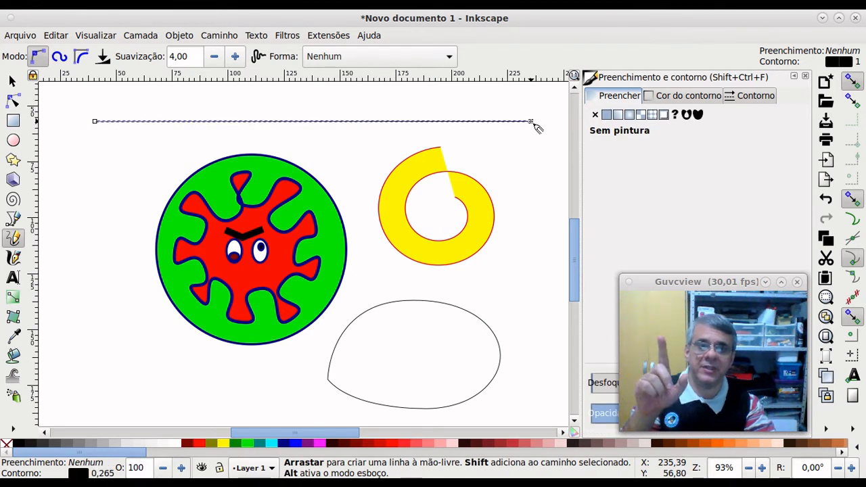
click(531, 122)
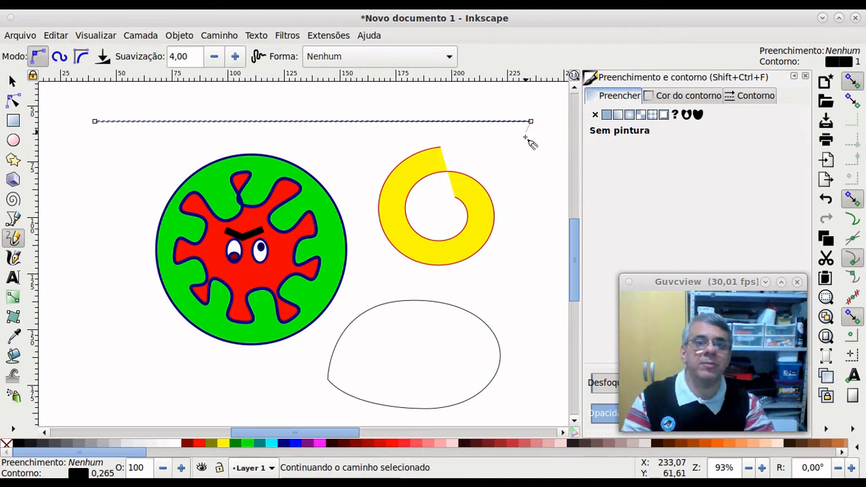
click(285, 152)
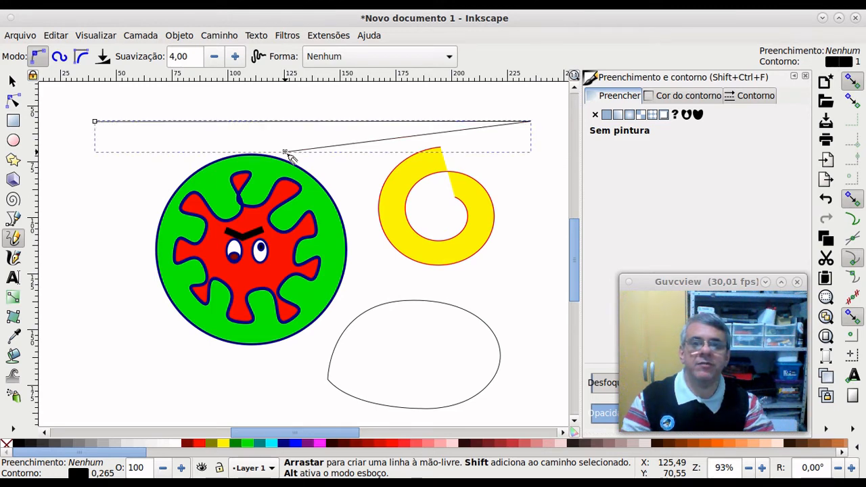
click(99, 126)
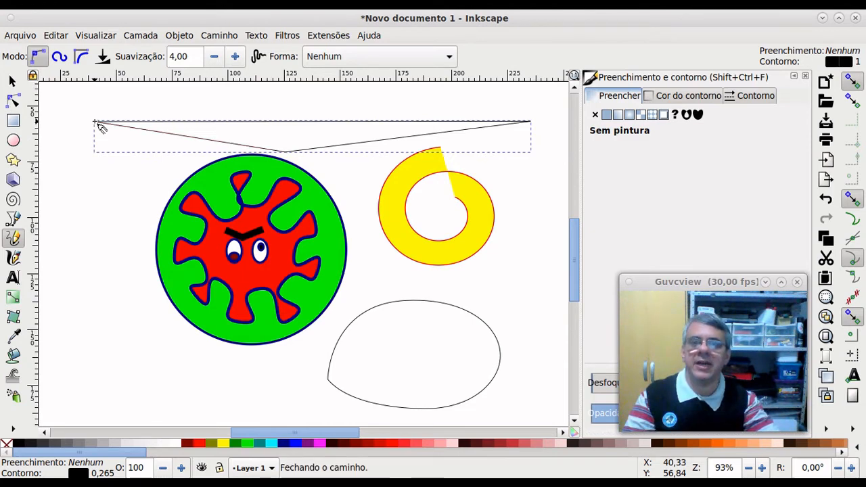
Step: Fill the wedge cyan (#00FFFF) after trying red and white, then deselect it
click(12, 81)
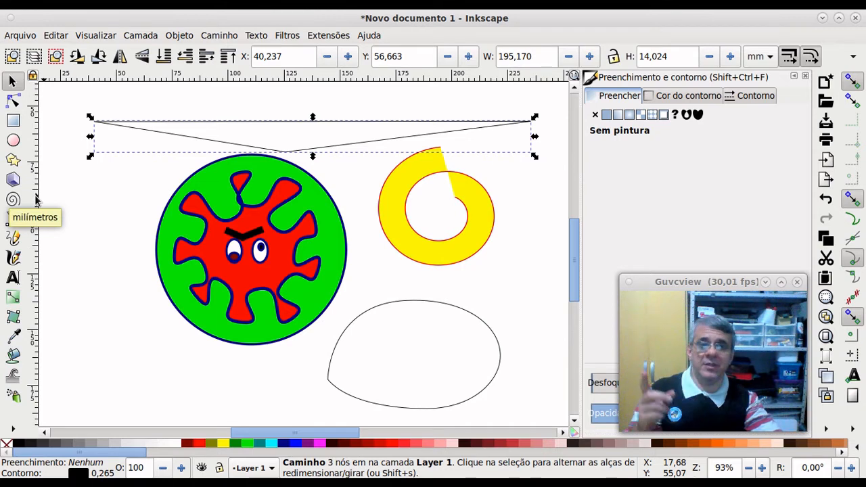
click(189, 444)
click(181, 445)
click(270, 444)
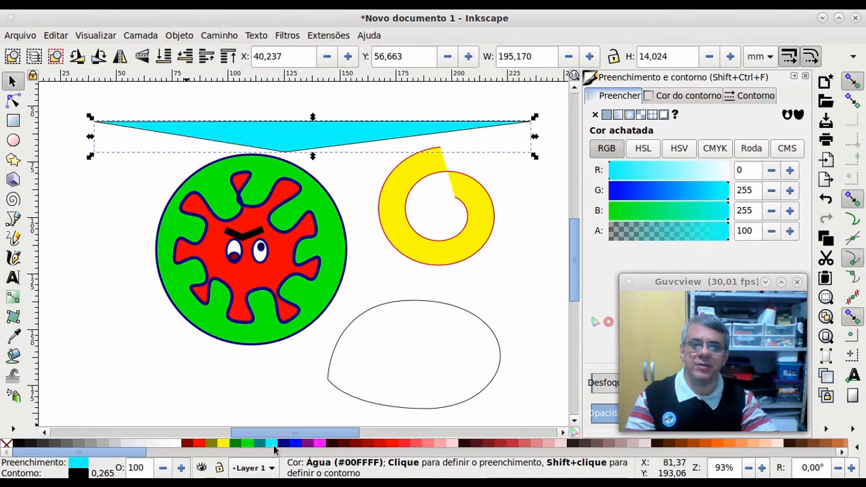
click(122, 197)
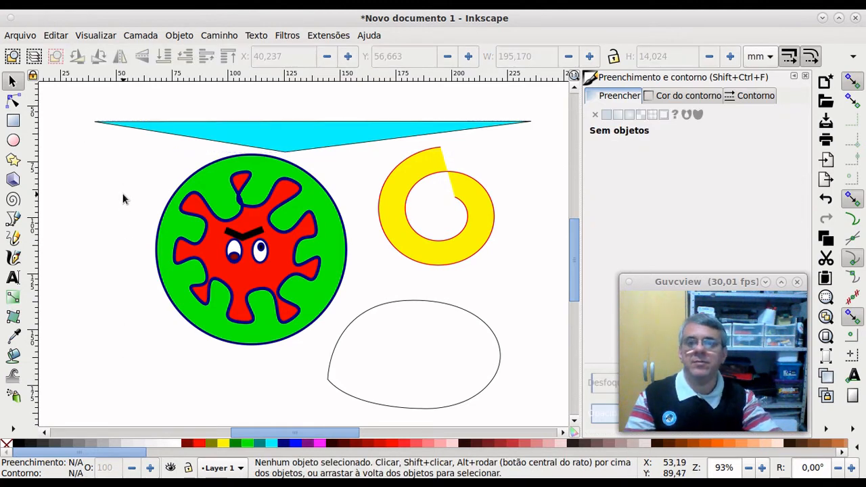
click(13, 237)
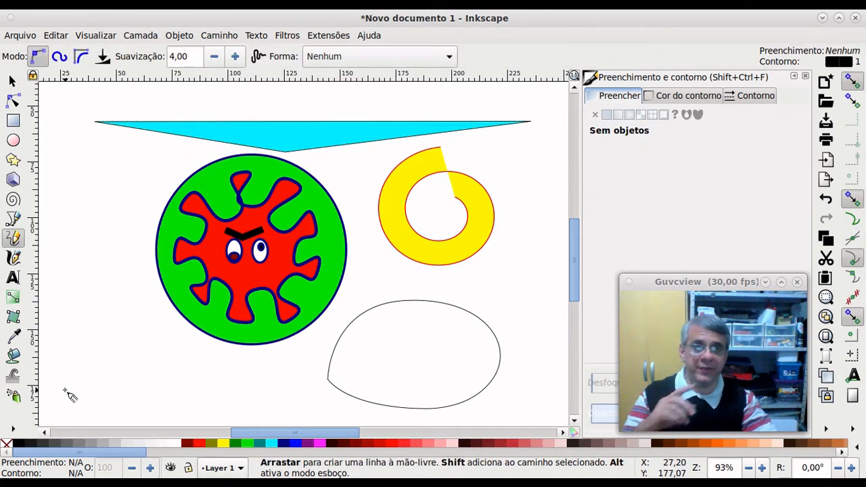
mouse_move(63, 384)
mouse_down()
mouse_move(92, 356)
mouse_move(94, 383)
mouse_move(131, 373)
mouse_move(156, 345)
mouse_move(176, 388)
mouse_move(120, 361)
mouse_move(147, 314)
mouse_move(216, 356)
mouse_move(195, 389)
mouse_move(141, 411)
mouse_move(122, 406)
mouse_move(173, 417)
mouse_move(181, 404)
mouse_move(192, 418)
mouse_move(69, 416)
mouse_move(66, 386)
mouse_up()
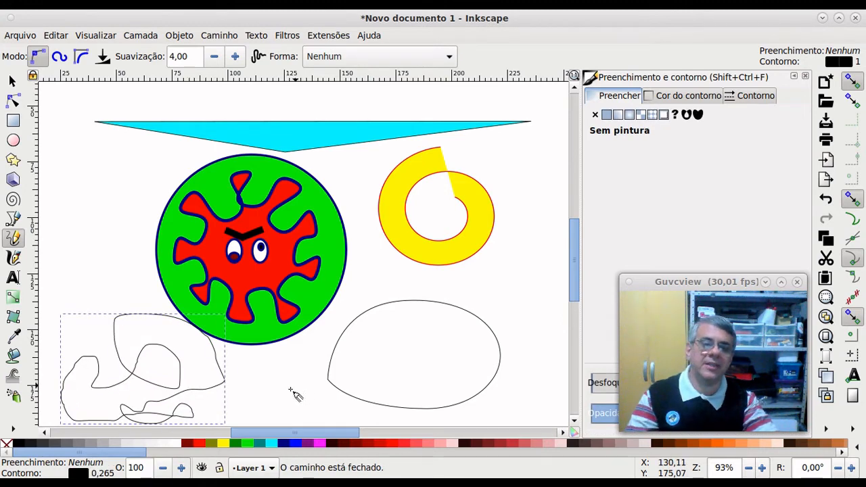
click(238, 439)
click(251, 440)
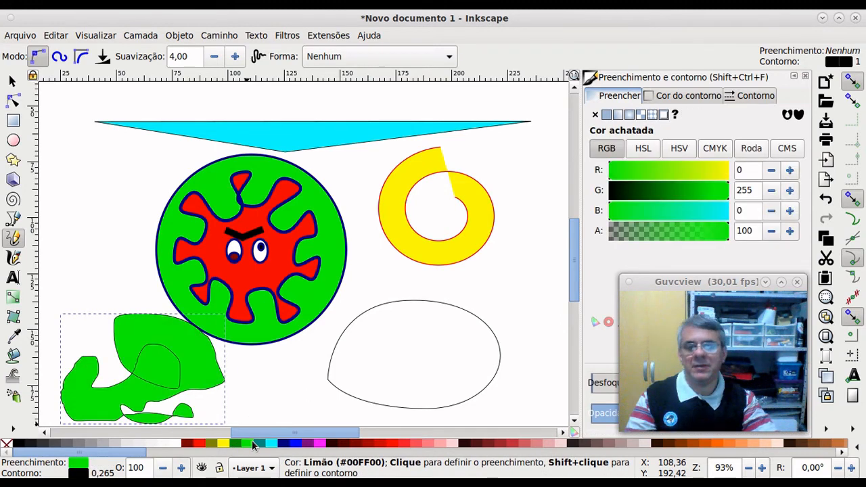
click(11, 81)
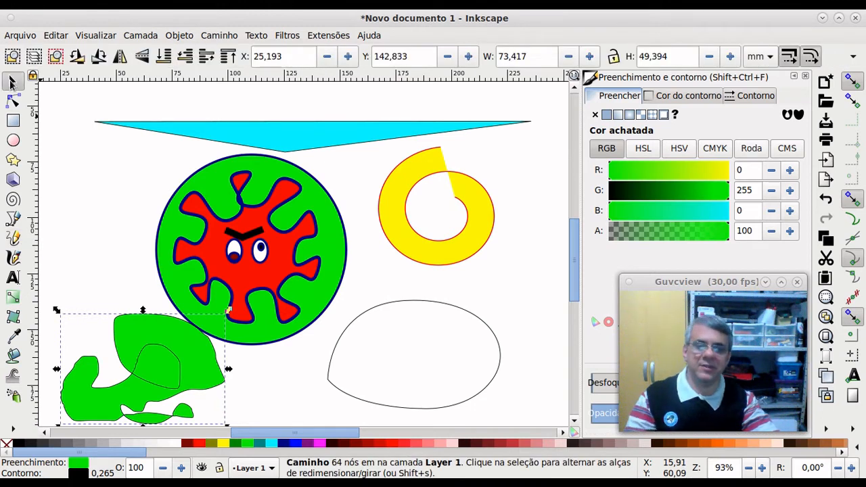
key(Delete)
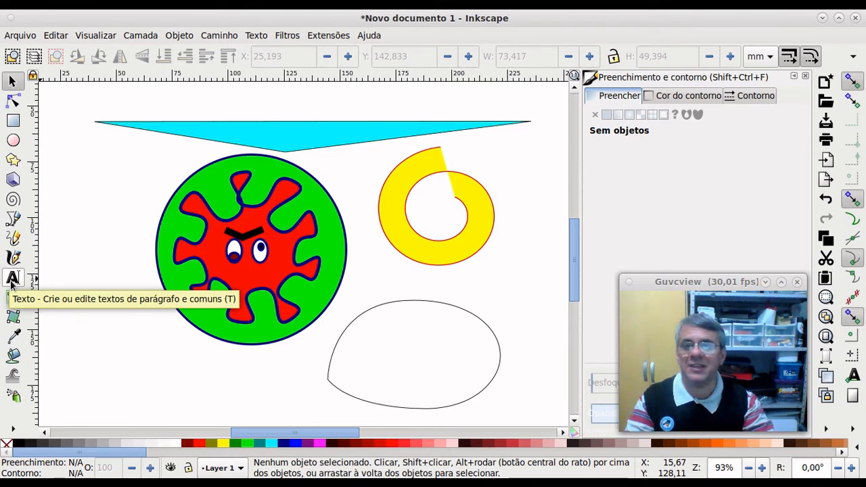
Step: Try out the Text tool with throwaway test text such as 'PANDA' at the lower left
click(12, 278)
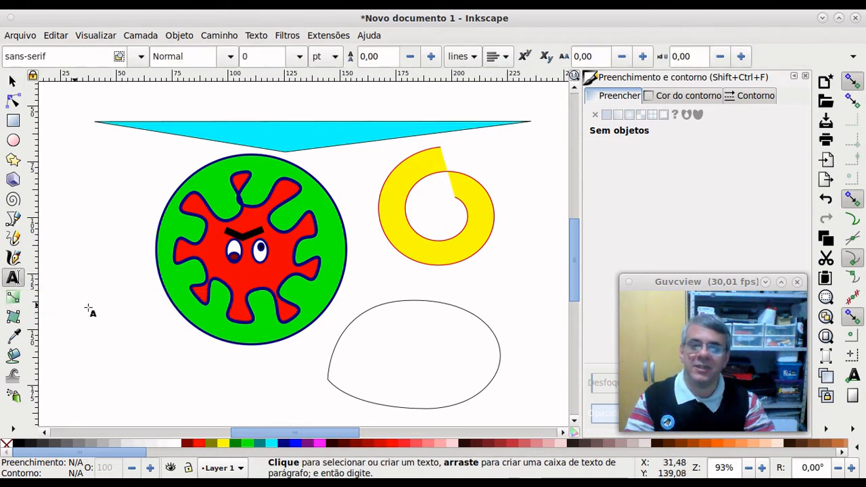
click(129, 383)
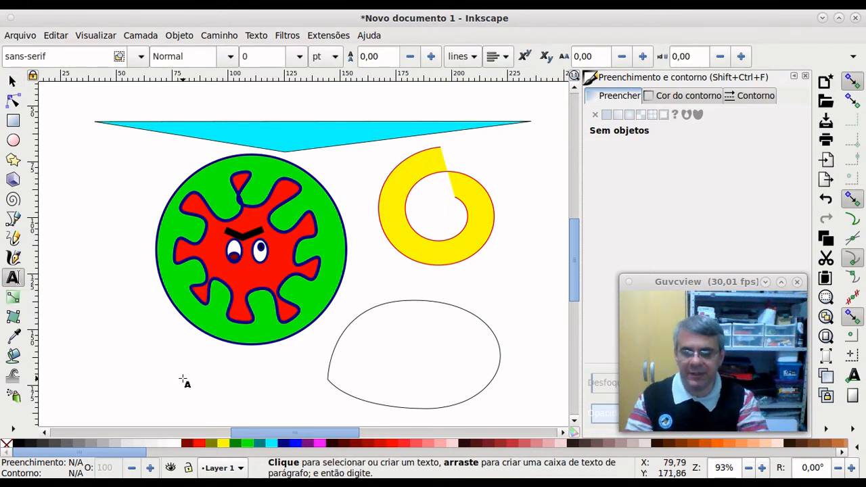
text(TESTSUSU)
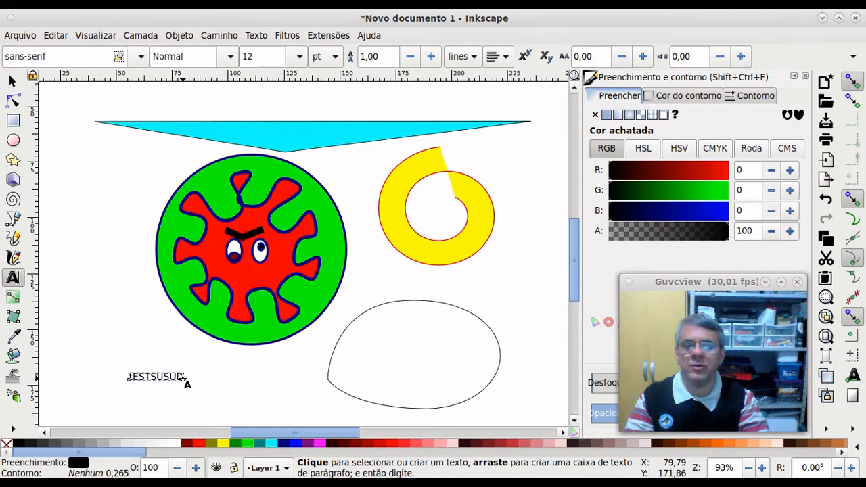
key(BackSpace)
key(BackSpace)
key(BackSpace)
key(BackSpace)
key(BackSpace)
key(BackSpace)
key(BackSpace)
key(BackSpace)
text(OIOIUOIUO)
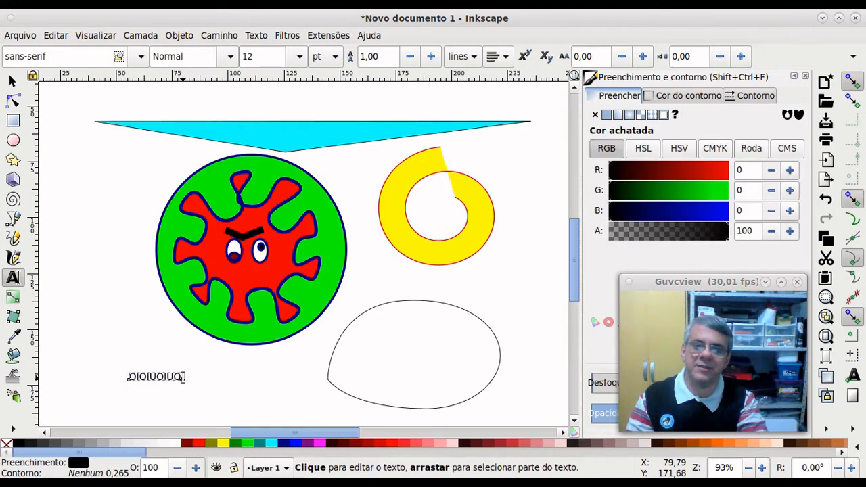
key(BackSpace)
key(BackSpace)
key(BackSpace)
key(BackSpace)
key(BackSpace)
key(BackSpace)
key(BackSpace)
key(BackSpace)
key(BackSpace)
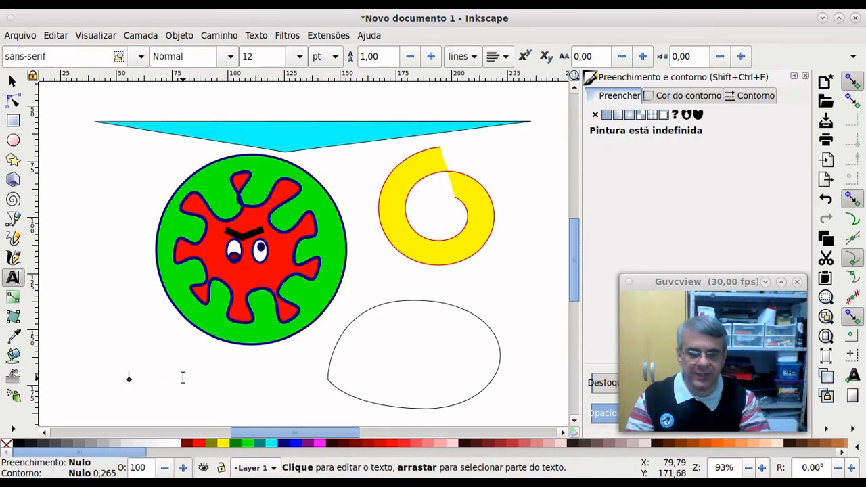
text(PANDA)
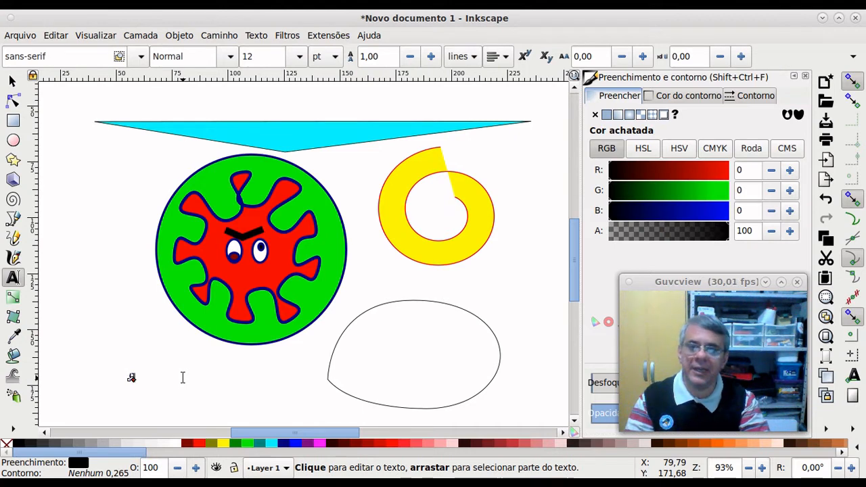
key(Escape)
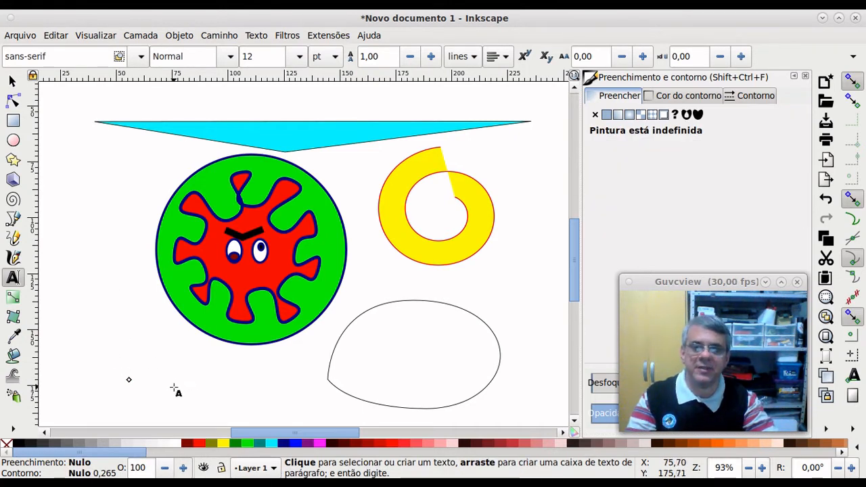
Step: Set font size 24 and type the CORONA VIRUS 19 / COVID caption below the green circle
click(165, 357)
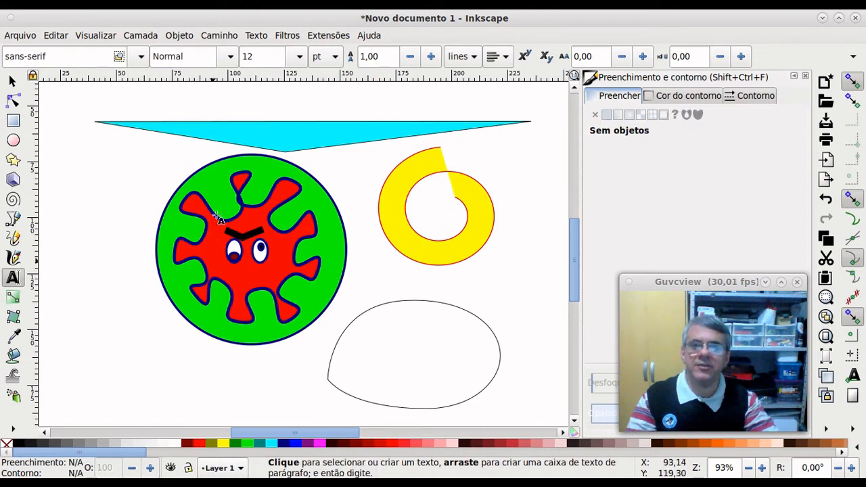
click(296, 58)
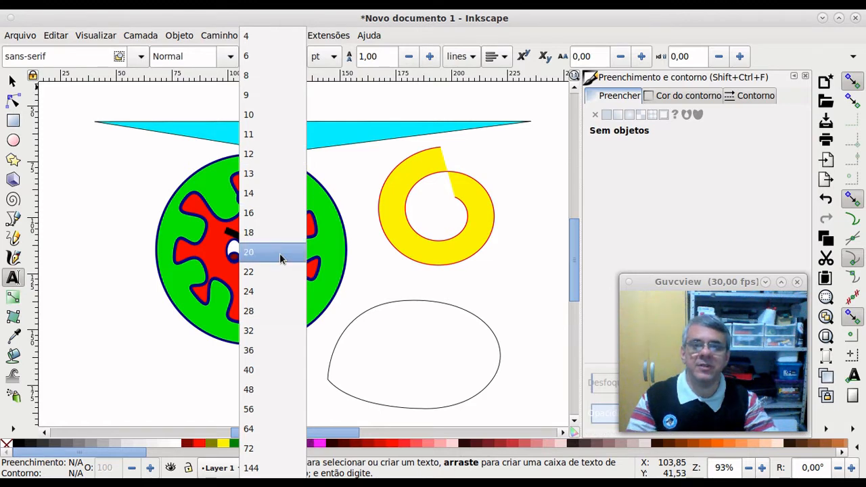
click(283, 293)
click(166, 363)
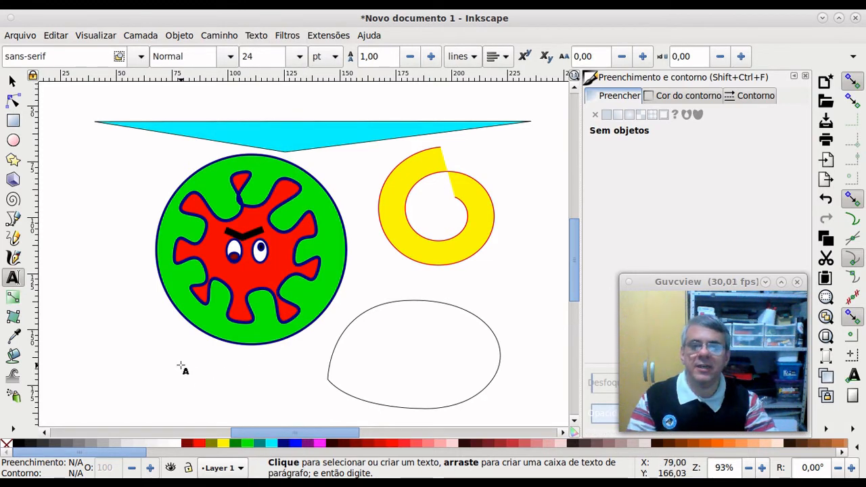
text(DDSDSSDD)
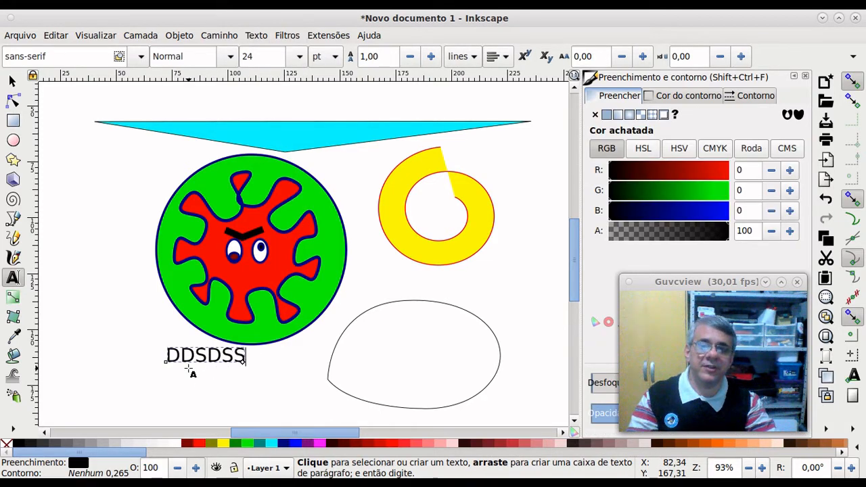
key(BackSpace)
key(BackSpace)
key(BackSpace)
key(BackSpace)
key(BackSpace)
key(BackSpace)
key(BackSpace)
key(BackSpace)
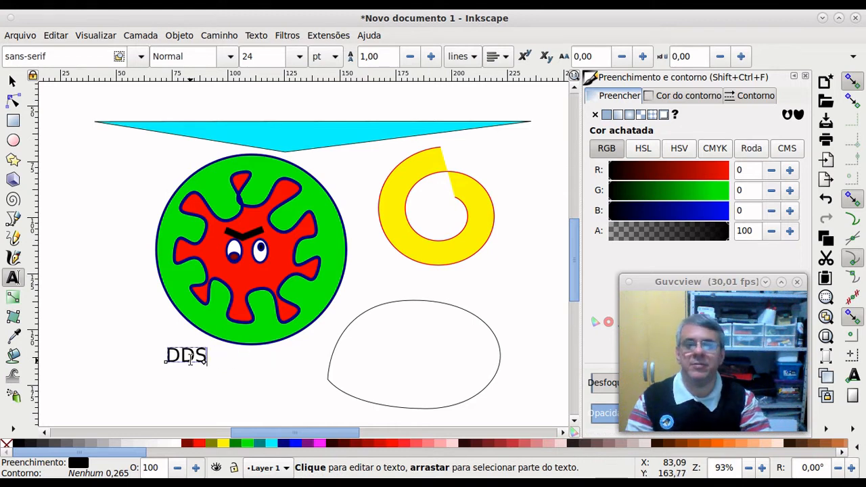
text(CGRONA)
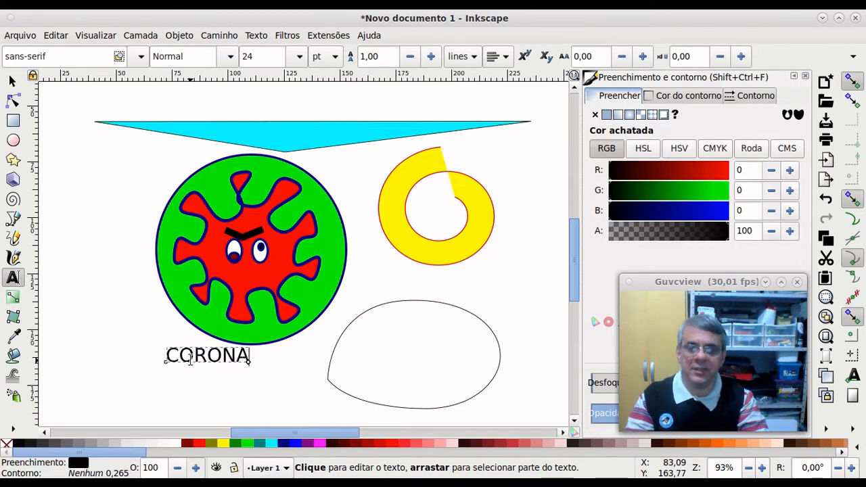
text( VIRUS)
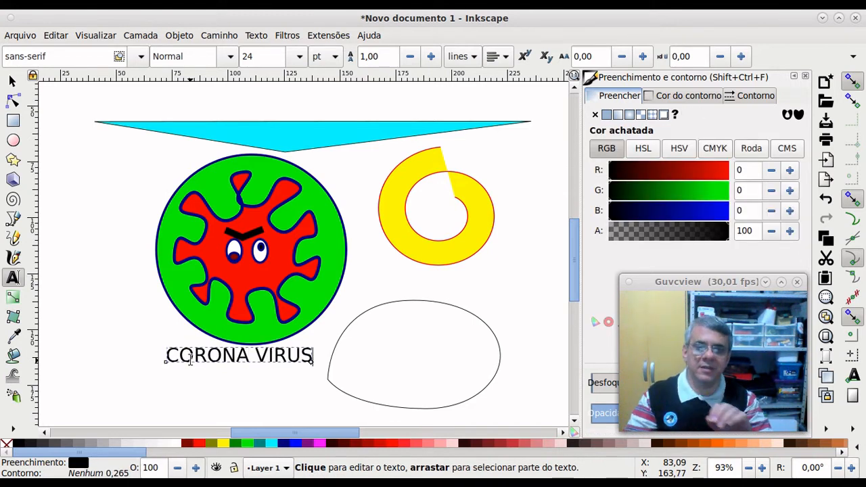
text( 19)
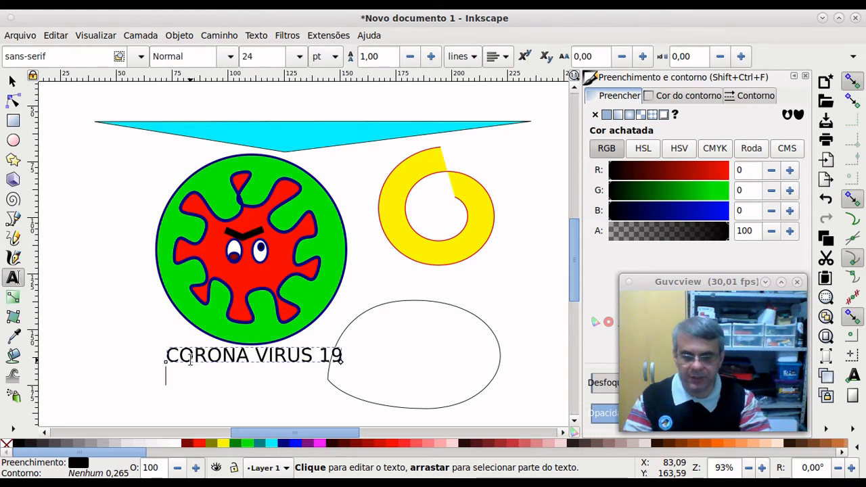
text(COVID-19)
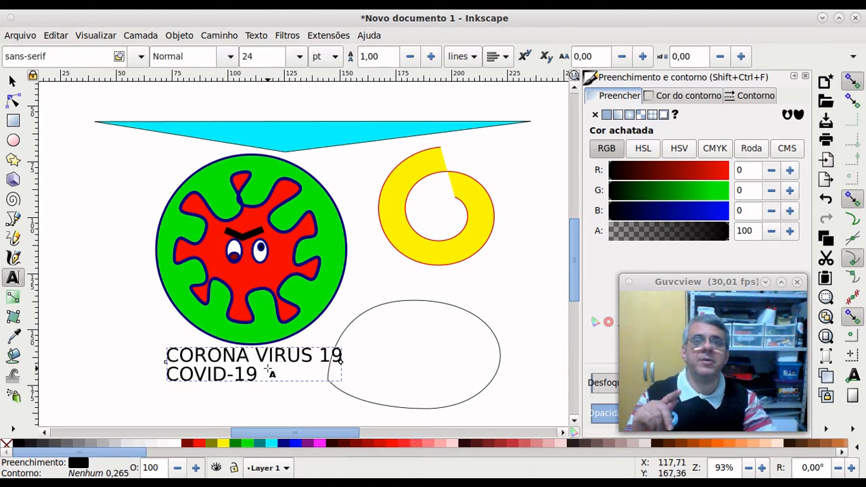
Step: Centre-align the two caption lines and scale the text block down to 66,524 × 12,670 mm
click(504, 60)
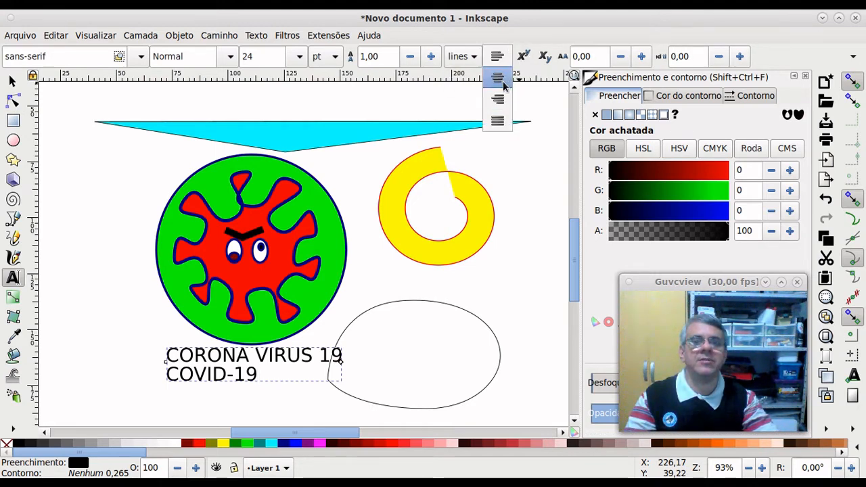
click(503, 80)
click(508, 58)
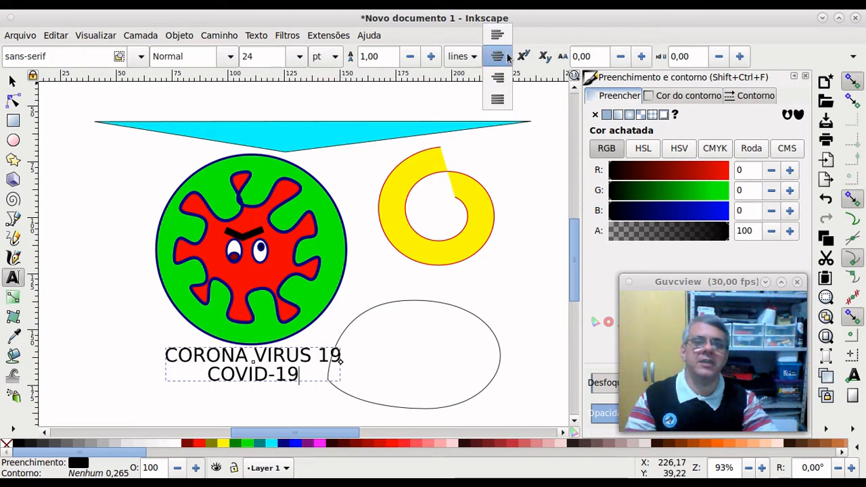
click(503, 79)
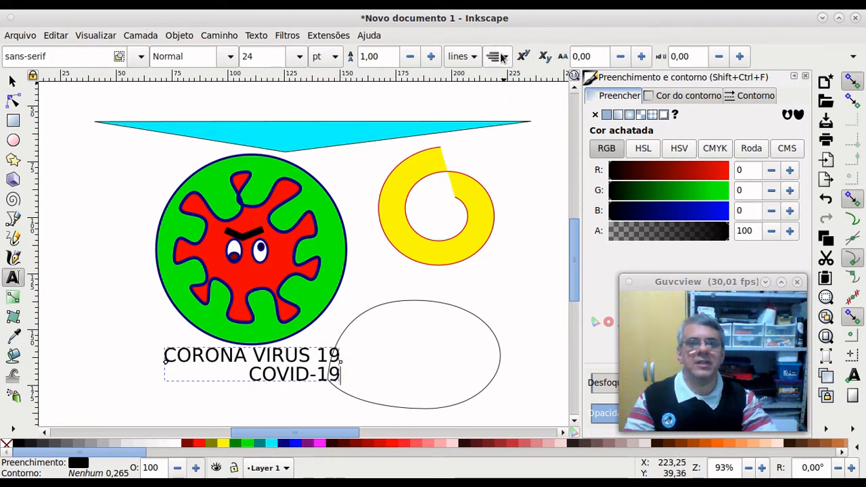
click(500, 58)
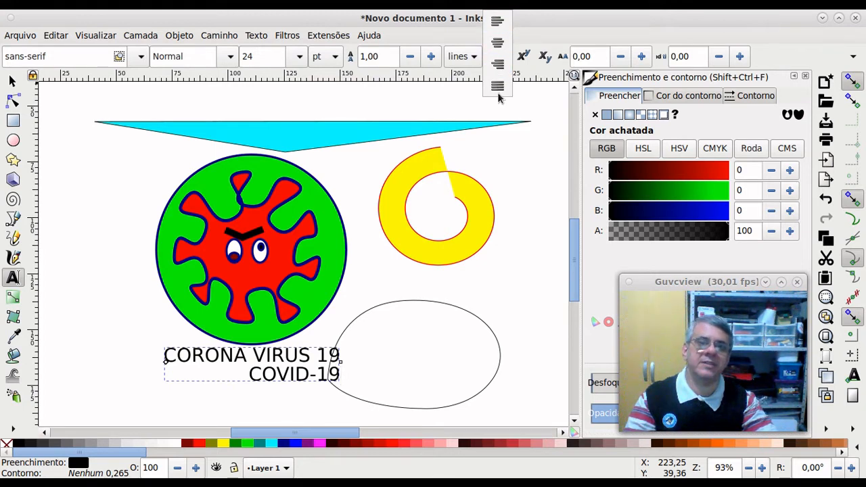
click(500, 46)
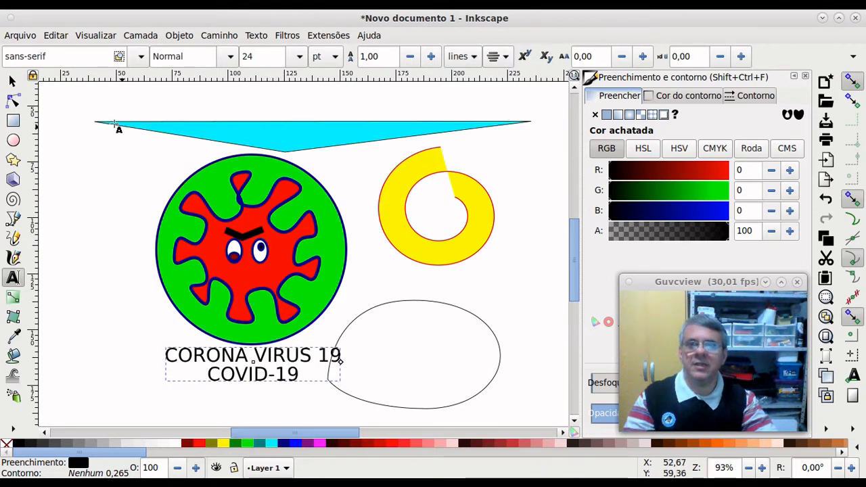
click(12, 81)
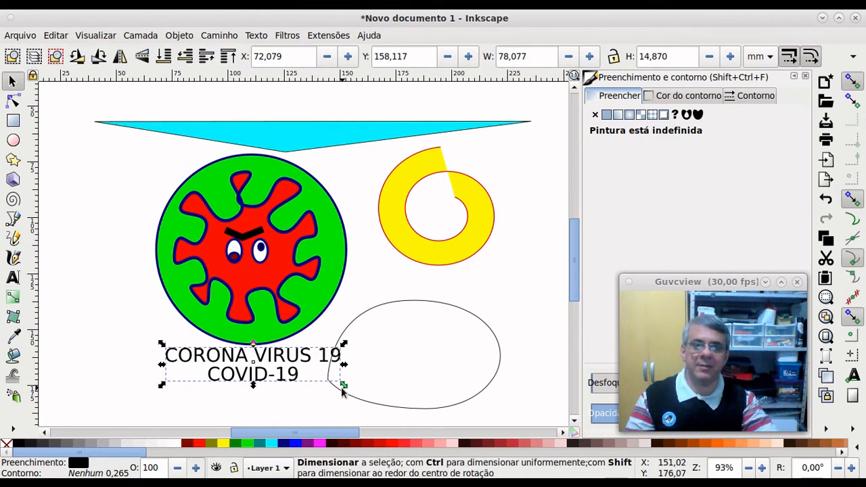
mouse_move(343, 387)
mouse_down()
mouse_move(368, 400)
mouse_move(498, 410)
mouse_move(382, 388)
mouse_move(365, 391)
mouse_move(402, 394)
mouse_move(332, 407)
mouse_move(257, 404)
mouse_move(394, 406)
mouse_move(335, 394)
mouse_move(381, 396)
mouse_move(339, 386)
mouse_move(400, 415)
mouse_move(343, 383)
mouse_move(391, 414)
mouse_move(354, 384)
mouse_move(359, 391)
mouse_up()
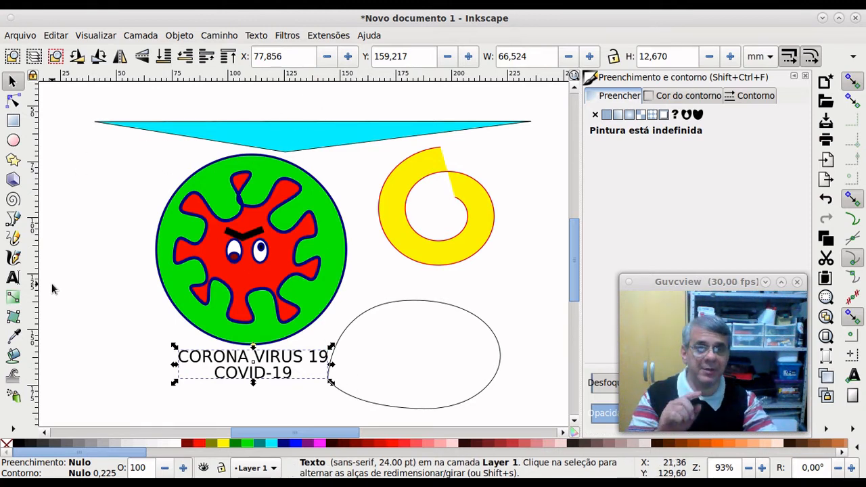
Step: Make the word VIRUS in the caption red and Bold
click(13, 279)
triple_click(232, 357)
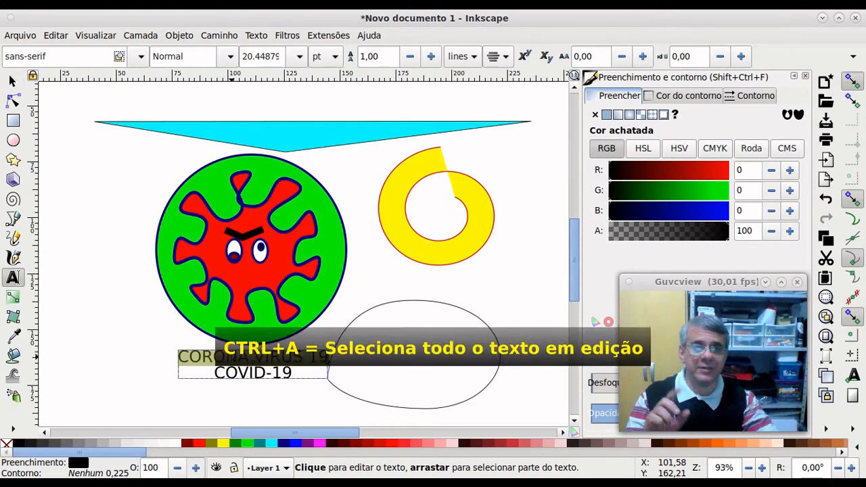
key(ctrl+a)
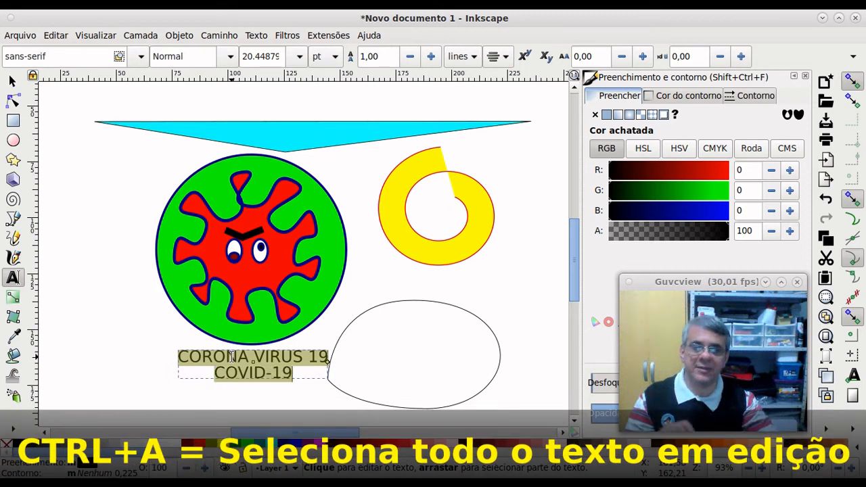
click(270, 357)
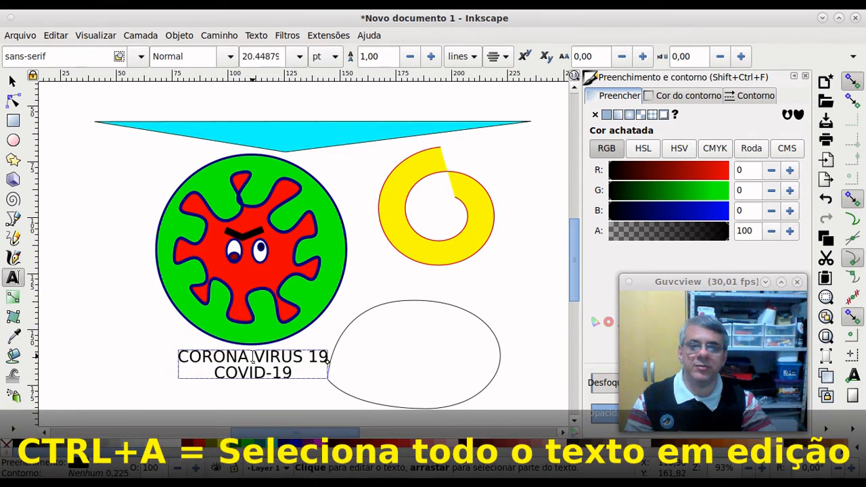
drag(253, 357, 300, 355)
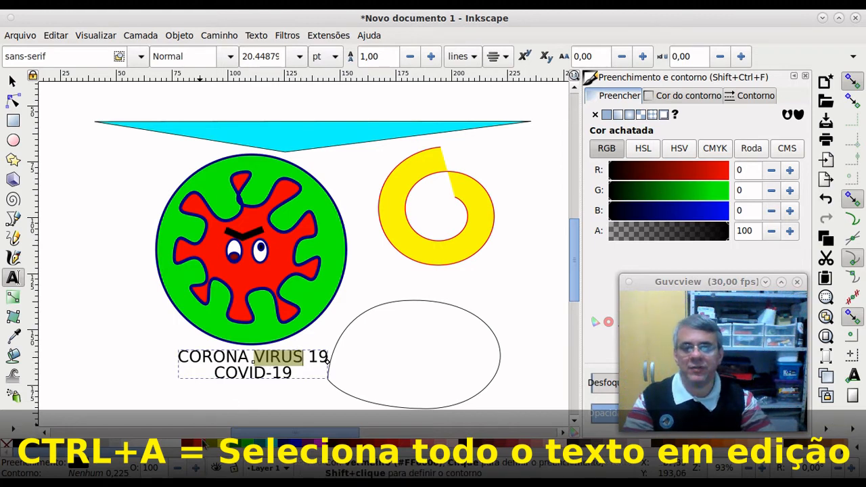
click(200, 443)
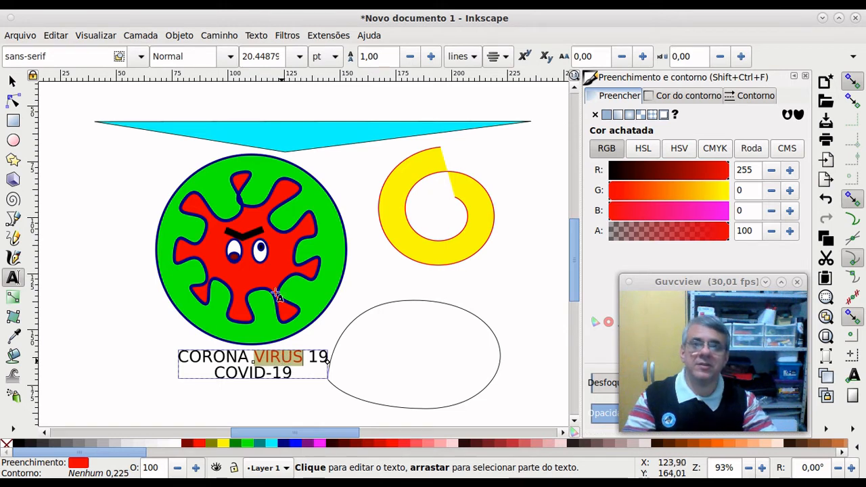
click(231, 57)
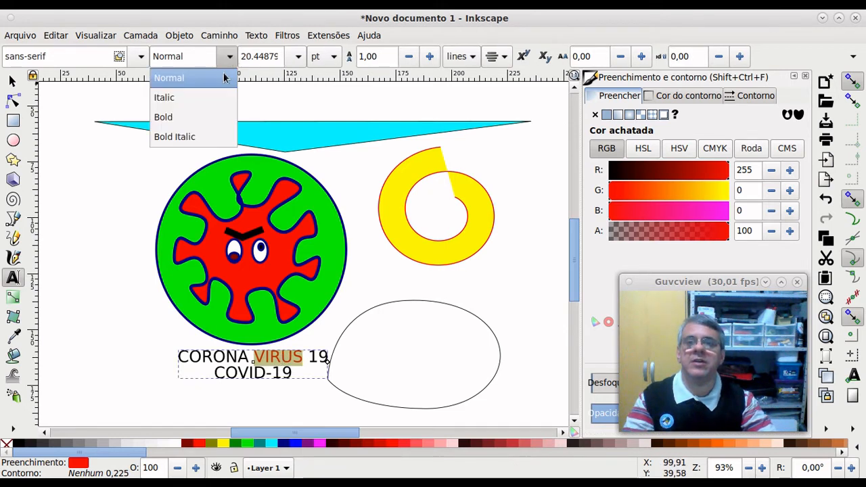
click(218, 119)
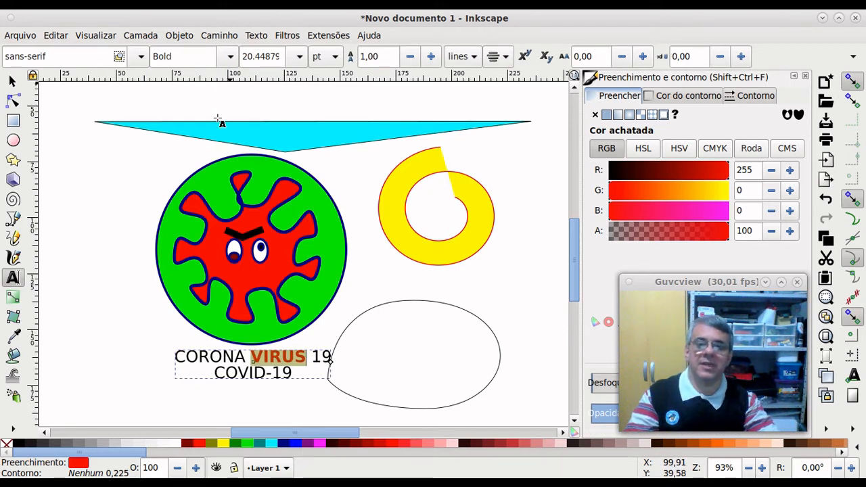
Step: Select all of the caption text in preparation for a font family change
double_click(211, 358)
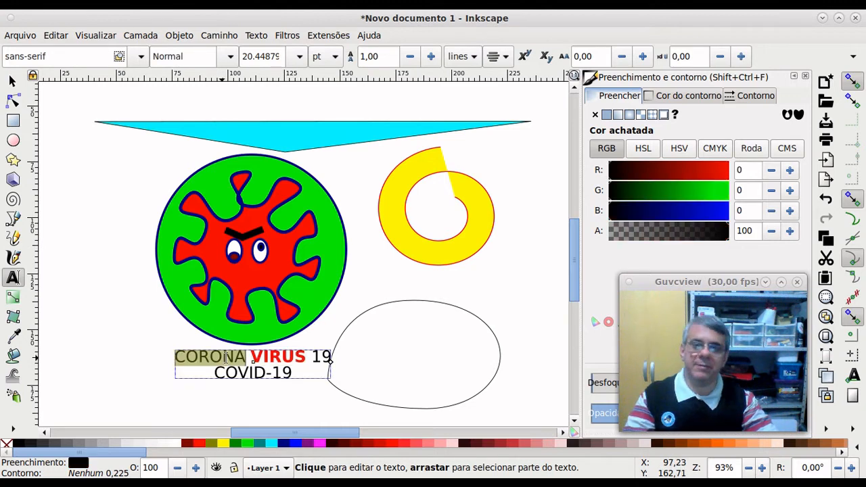
click(226, 357)
key(ctrl+a)
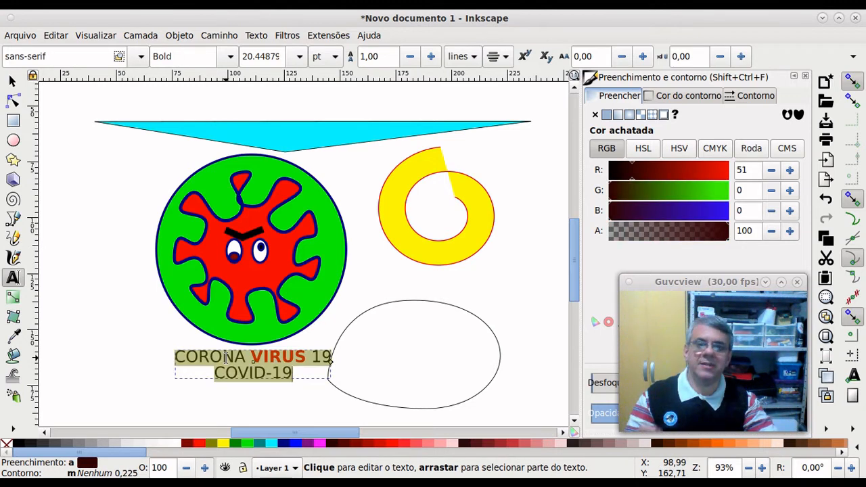
click(141, 60)
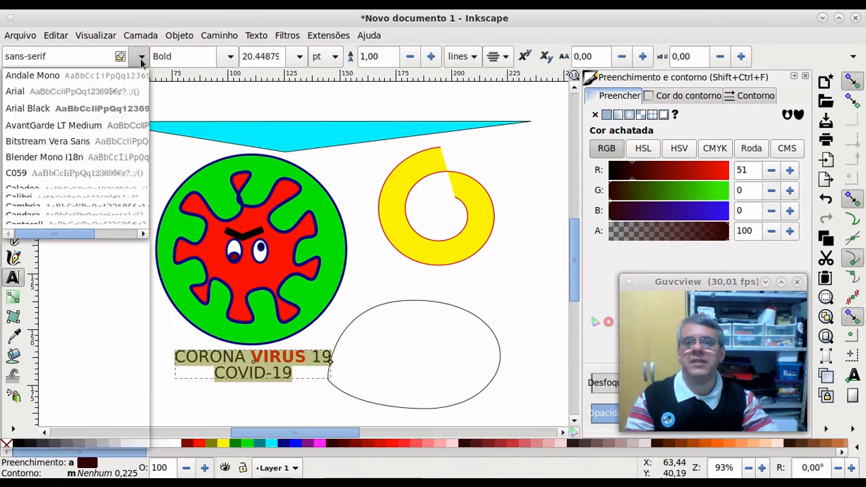
click(141, 60)
click(141, 60)
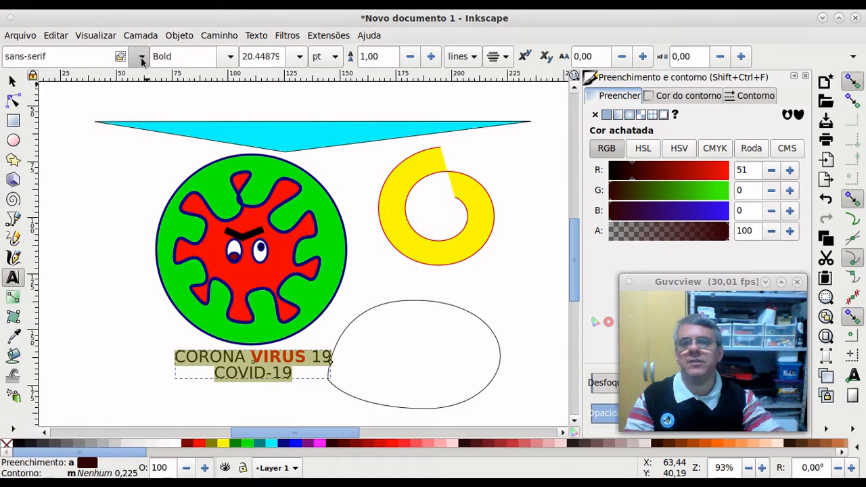
Step: Set the entire caption to Times New Roman, Bold Italic, 28 pt
scroll(97, 205, down, 3)
scroll(98, 213, down, 6)
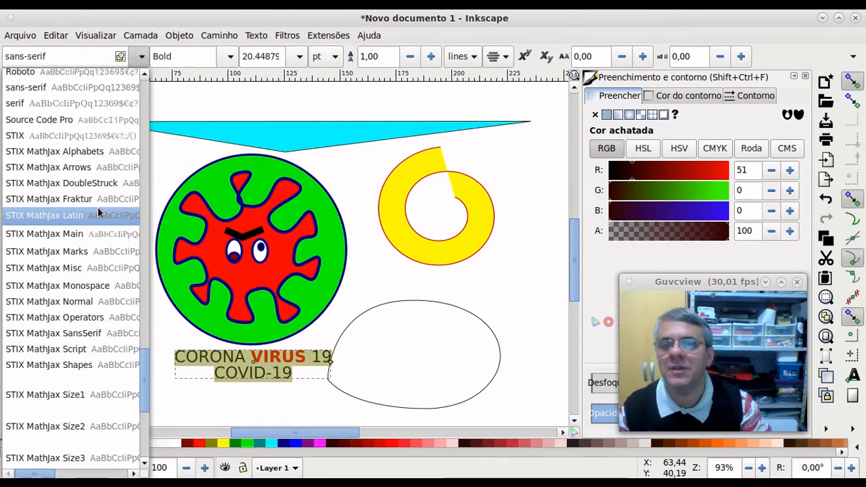
scroll(98, 212, up, 5)
scroll(98, 213, down, 5)
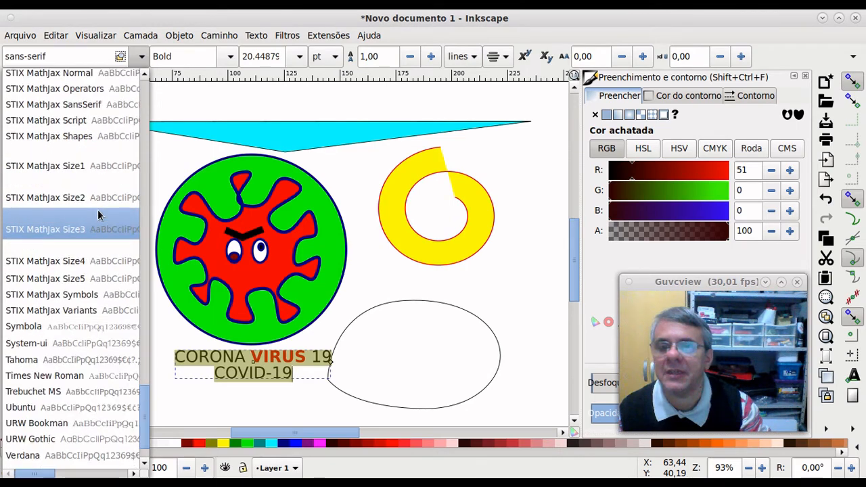
click(101, 330)
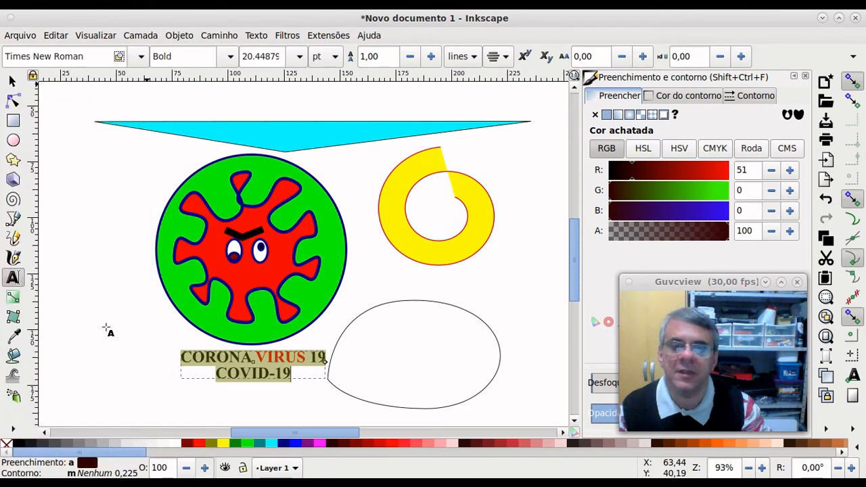
click(229, 56)
click(205, 141)
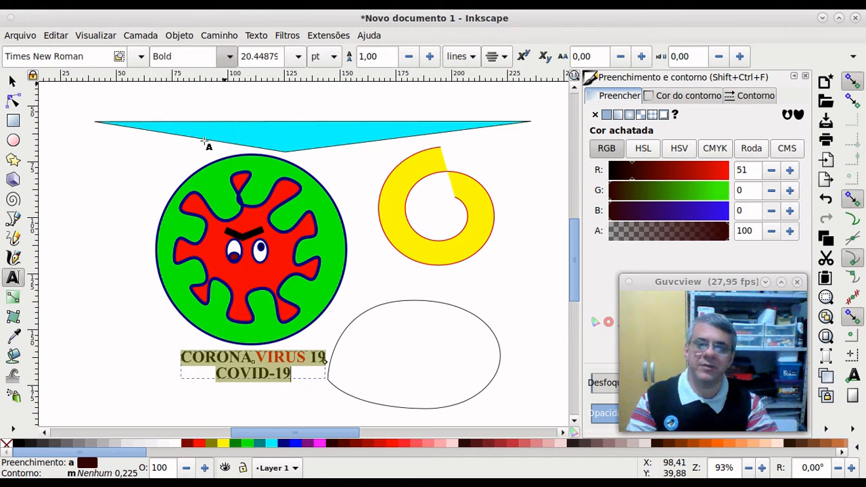
click(299, 56)
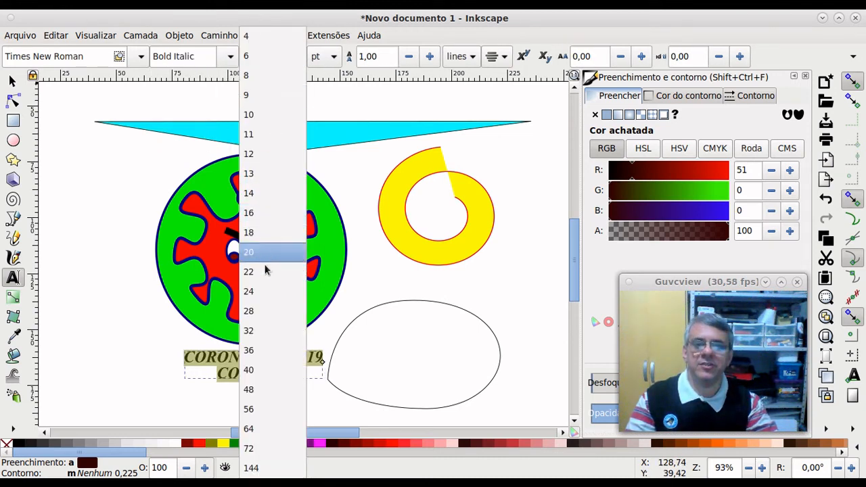
click(269, 311)
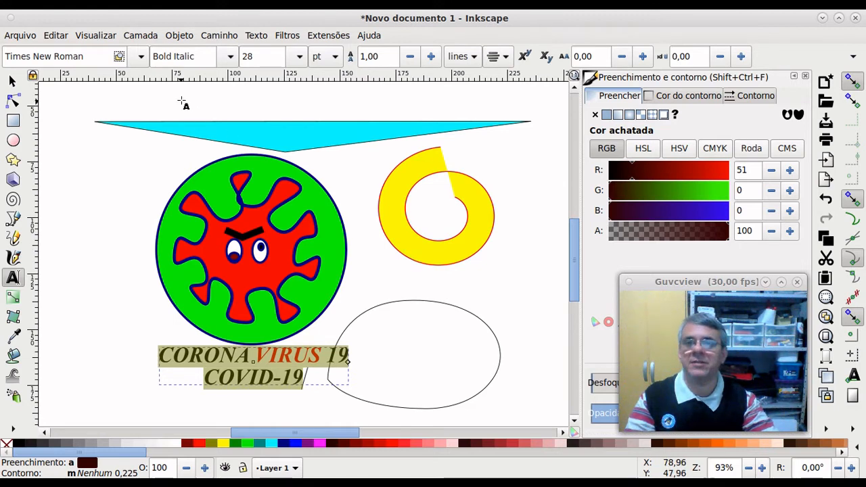
click(11, 81)
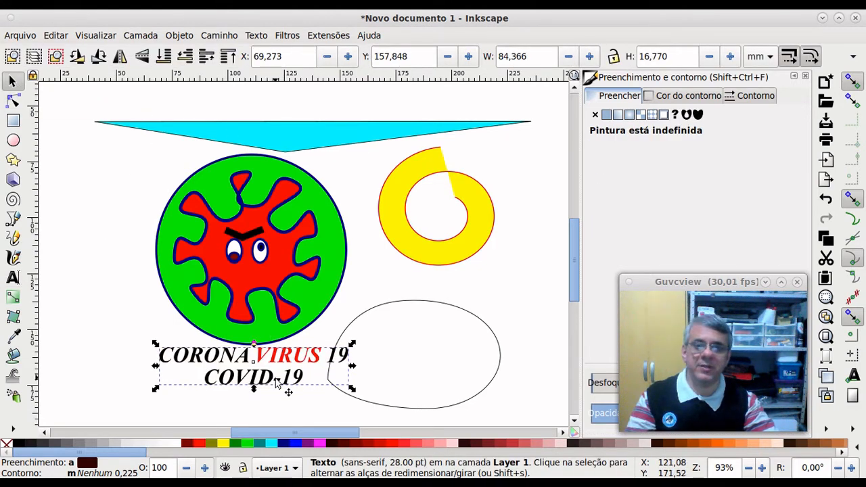
Step: Nudge the caption into place just below the virus circle and deselect it
mouse_move(301, 386)
mouse_down()
mouse_move(277, 394)
mouse_move(407, 377)
mouse_move(298, 391)
mouse_up()
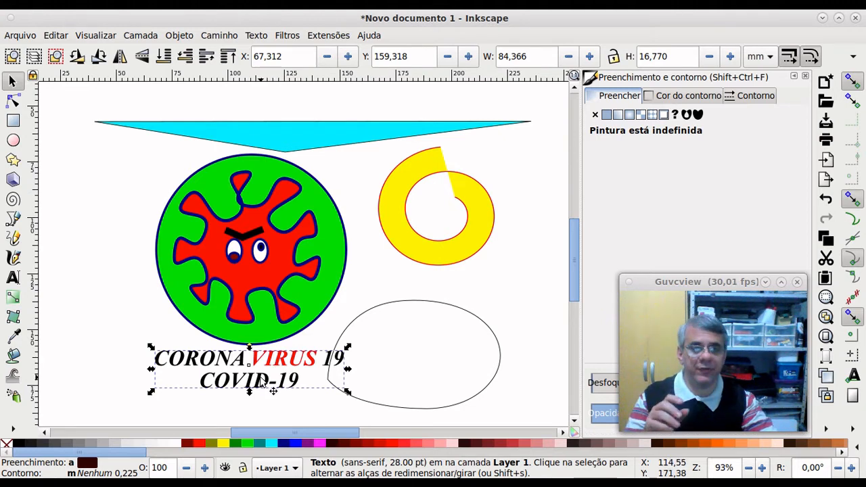
click(12, 278)
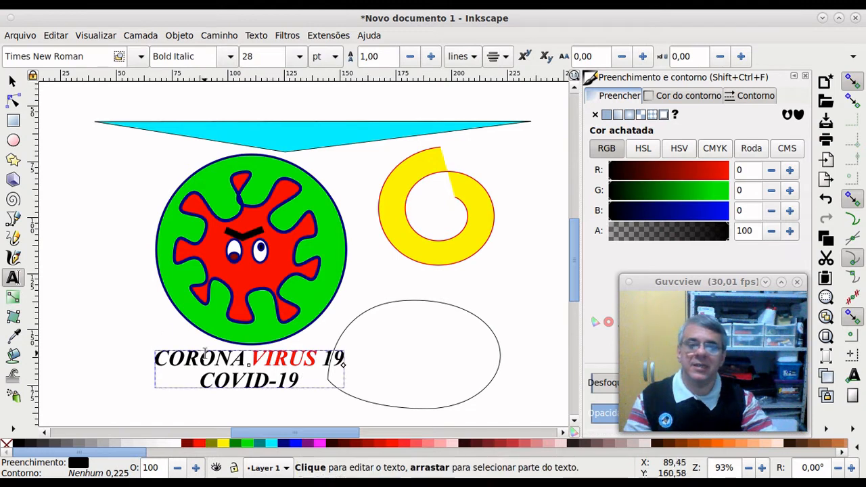
click(12, 80)
click(90, 229)
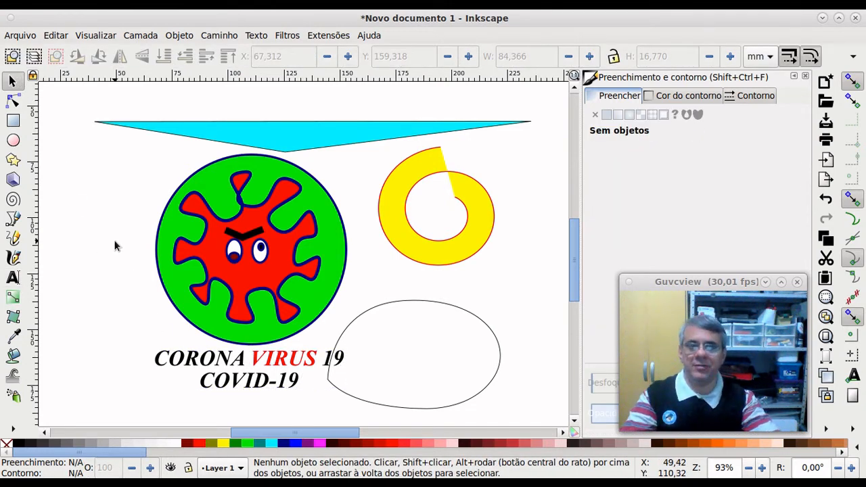
Step: Retype '-19' at the end of COVID-19 and deselect the caption
click(12, 278)
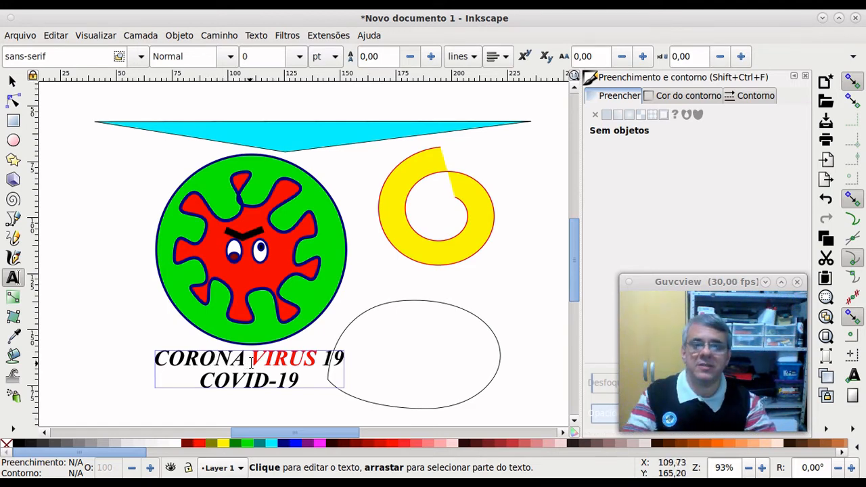
click(295, 380)
key(BackSpace)
key(BackSpace)
key(BackSpace)
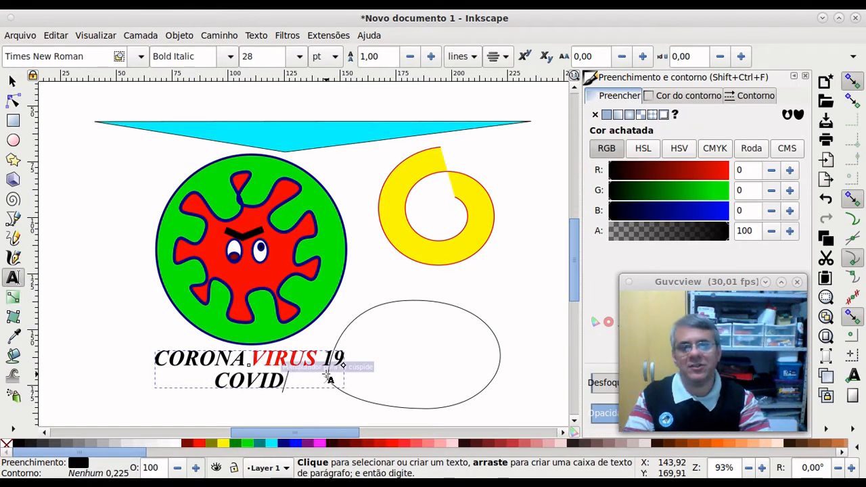
text(-19)
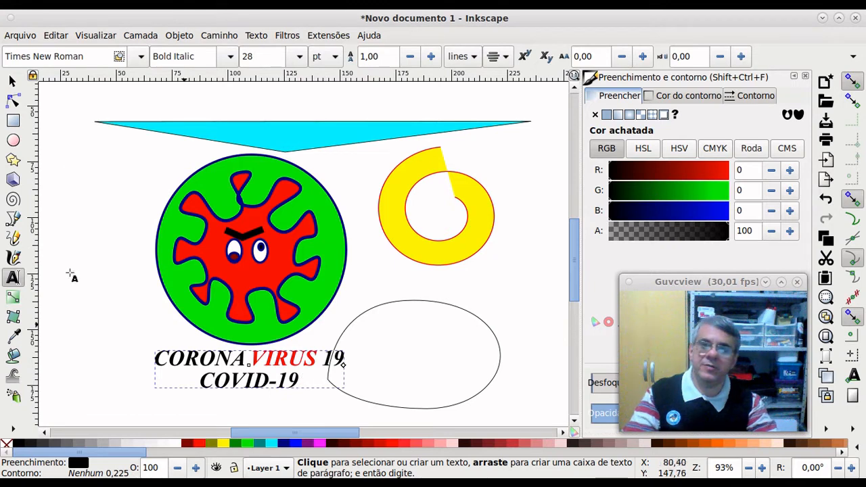
click(12, 80)
click(69, 263)
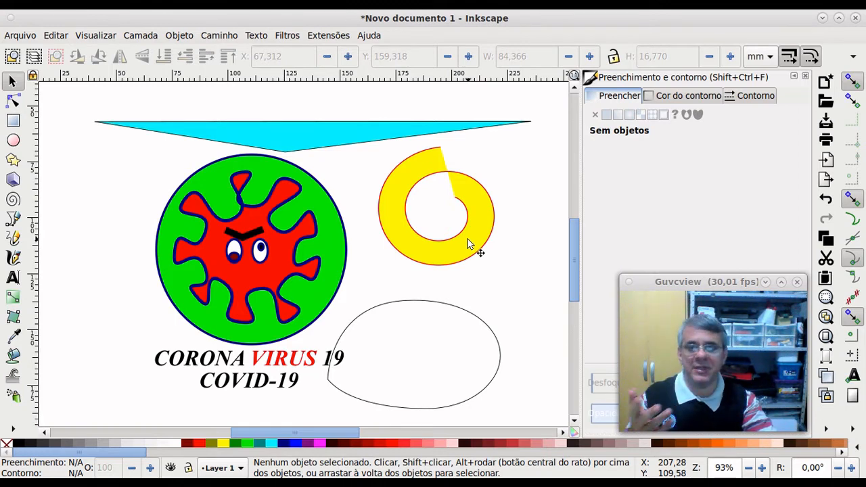
Step: Draw a rectangle left of the virus circle and give it the virus's red with the Dropper
click(14, 336)
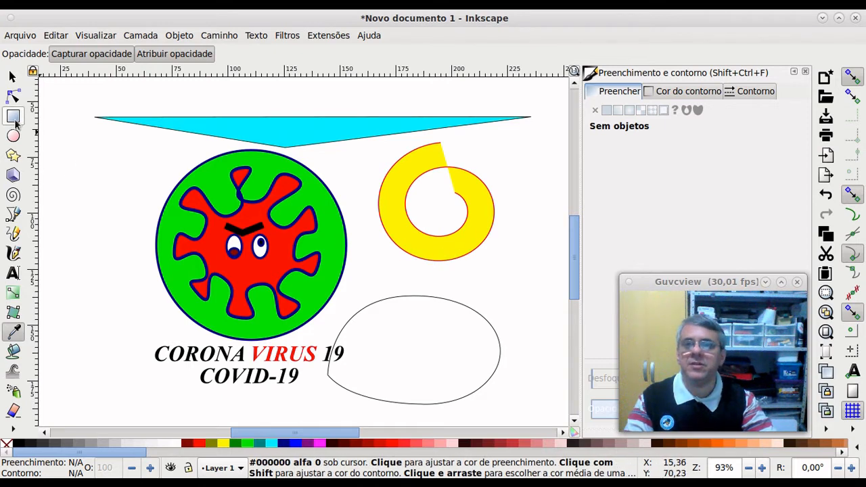
click(13, 117)
drag(74, 174, 149, 261)
click(13, 336)
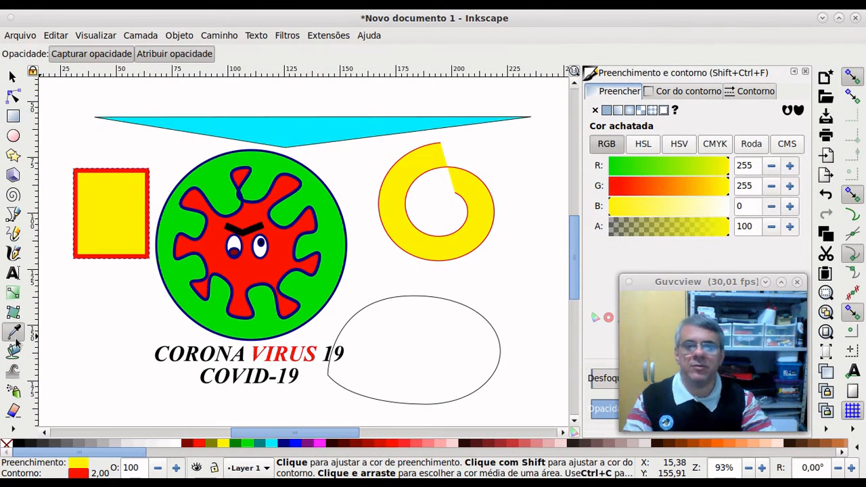
click(283, 256)
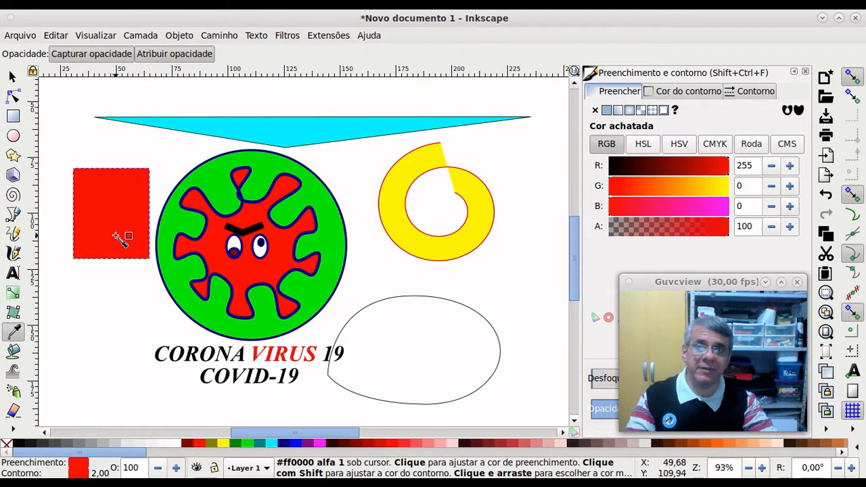
Step: Try giving the spiral the circle's green, undo it back to yellow, and clear the selection
click(11, 77)
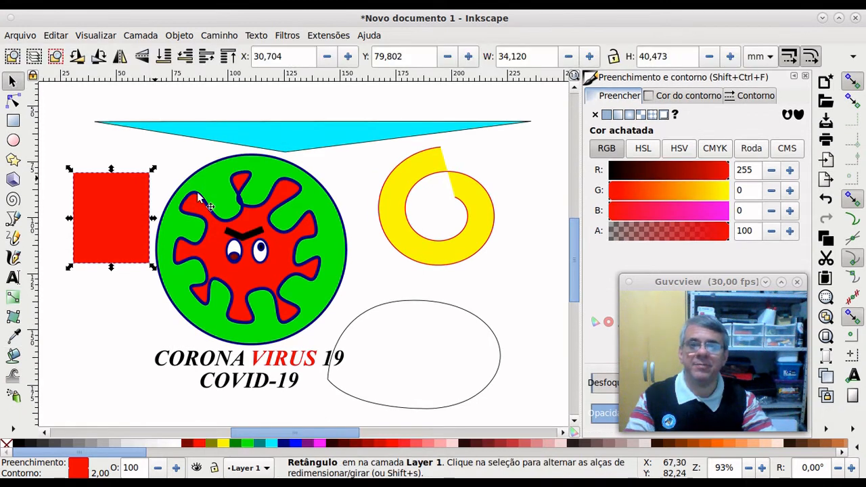
click(448, 254)
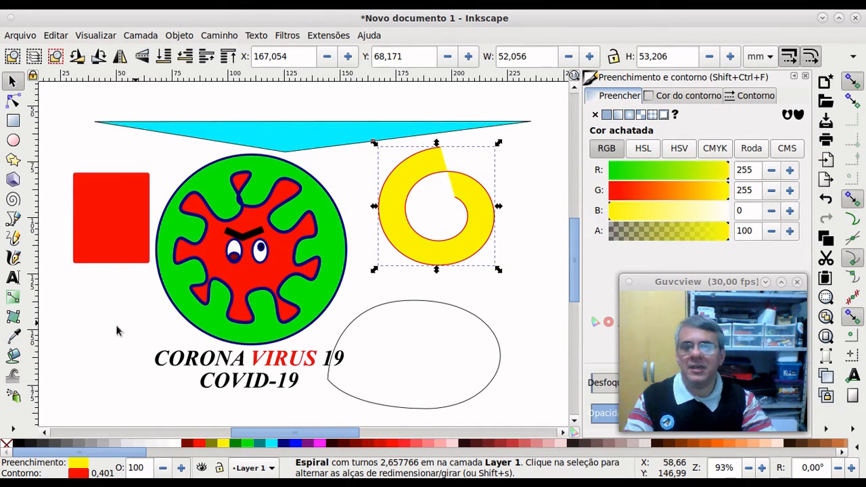
click(13, 335)
click(310, 284)
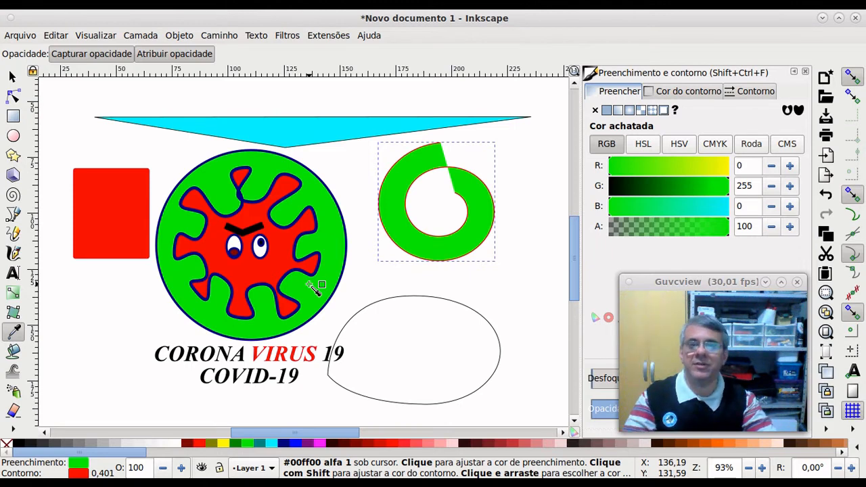
key(ctrl+z)
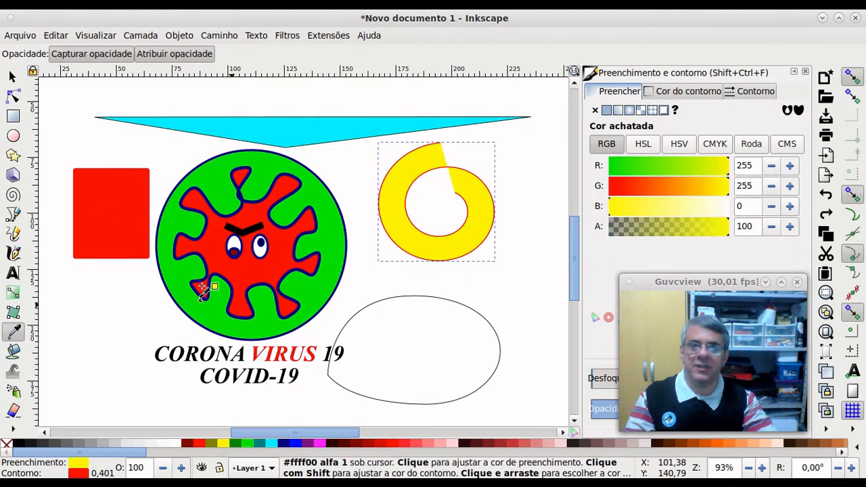
click(12, 76)
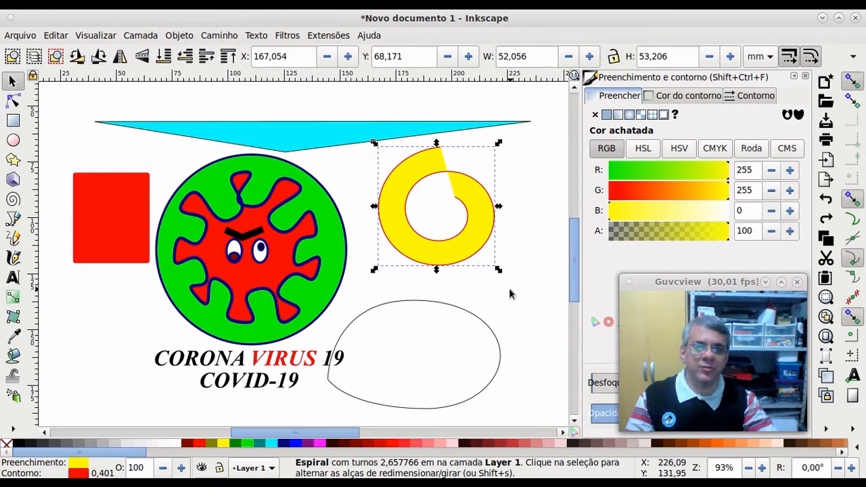
key(Escape)
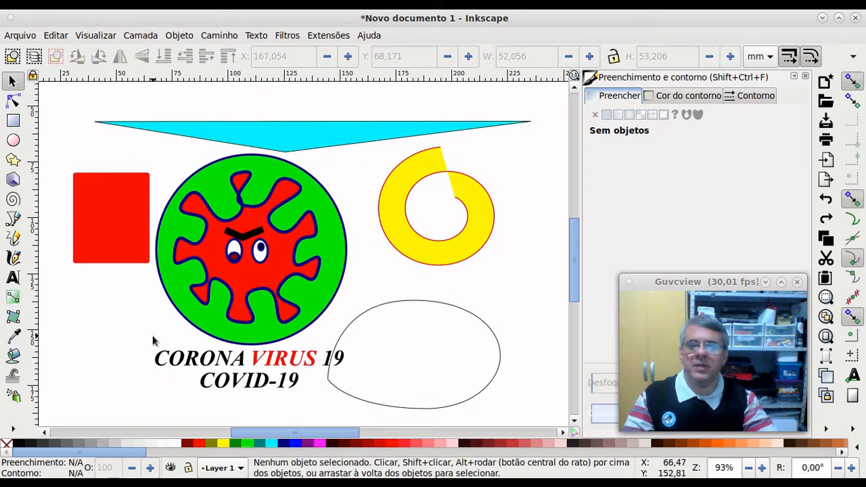
click(13, 340)
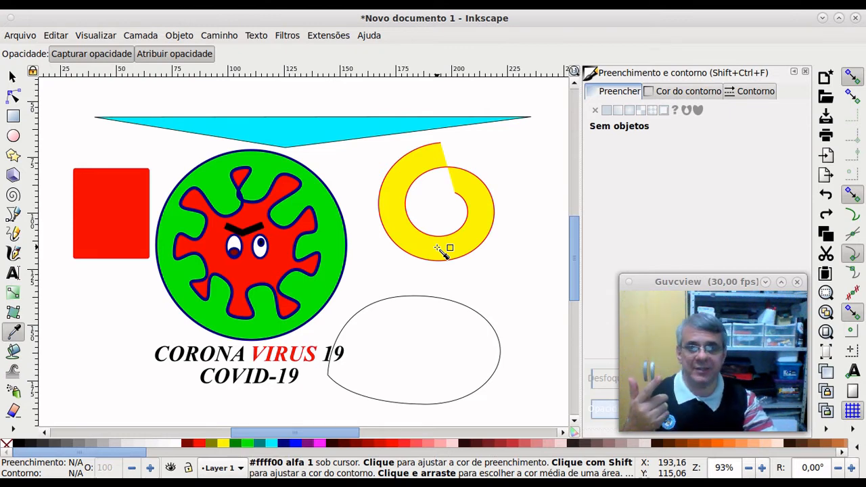
Step: Draw a yellow ellipse with a 2 mm red outline, about 39,631 × 30,810 mm, inside the teardrop
click(13, 197)
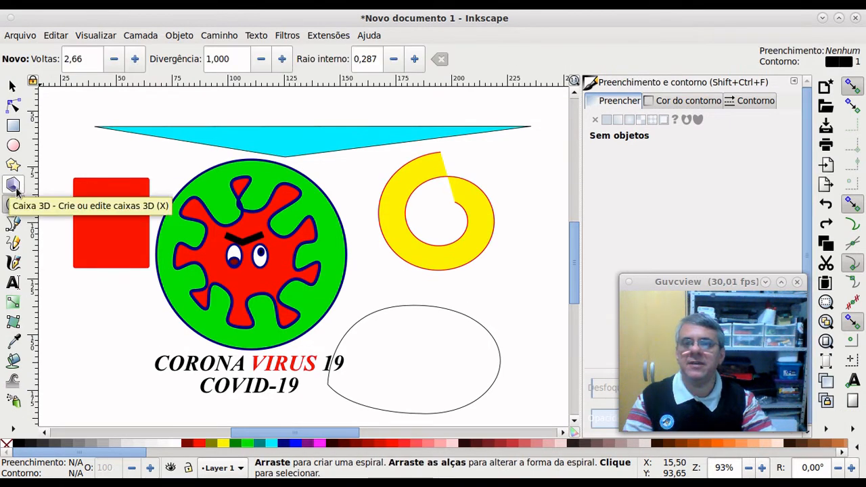
click(13, 184)
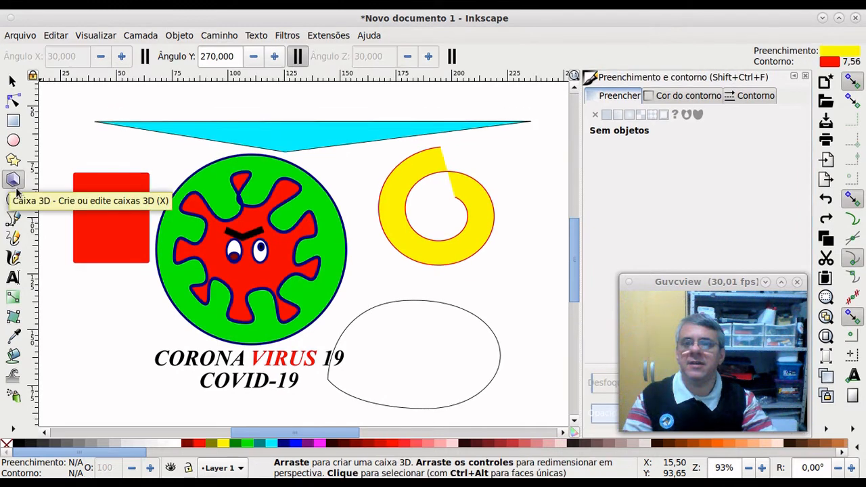
click(13, 140)
drag(383, 324, 471, 392)
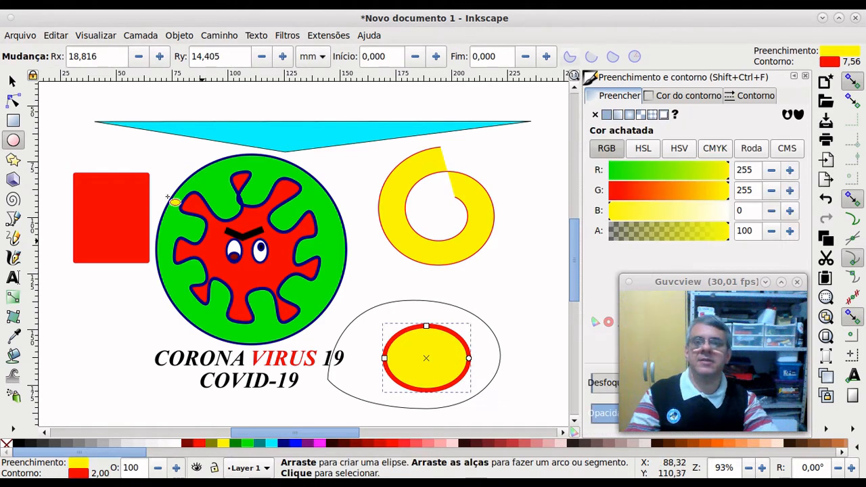
click(11, 82)
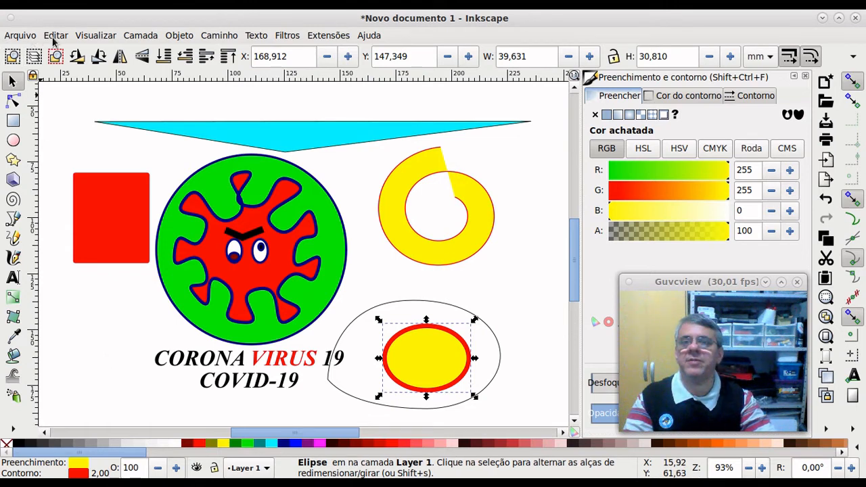
click(29, 38)
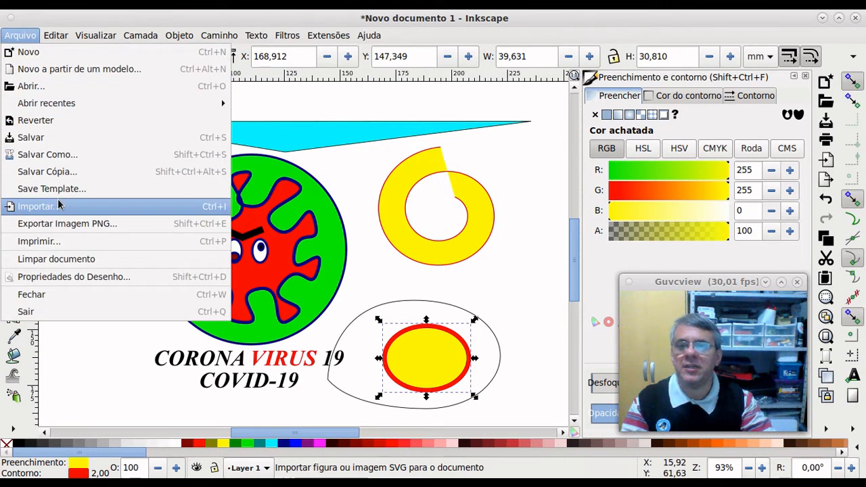
Step: Import mvc.png as an embedded 256 × 256 image and move it to the page's lower left
click(61, 204)
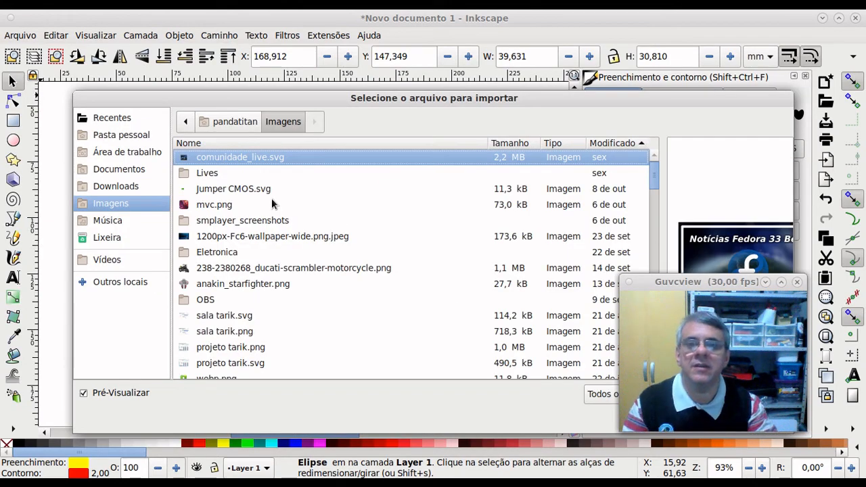
click(227, 206)
double_click(227, 205)
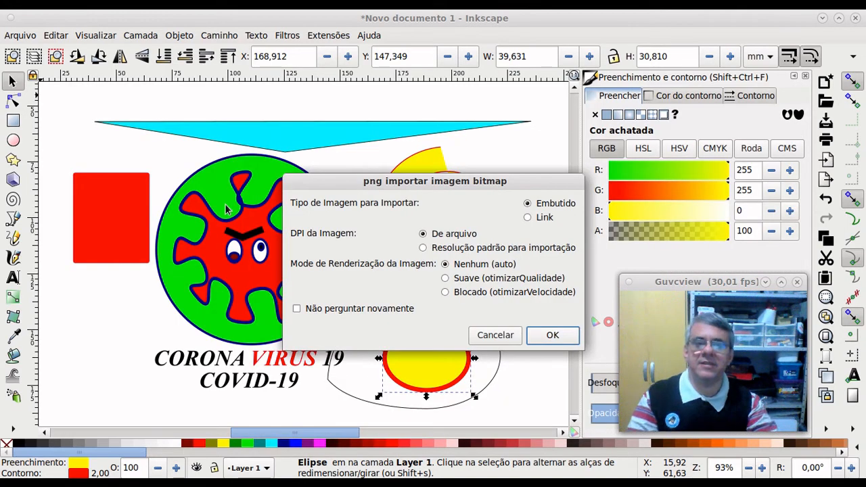
click(553, 335)
drag(238, 196, 109, 340)
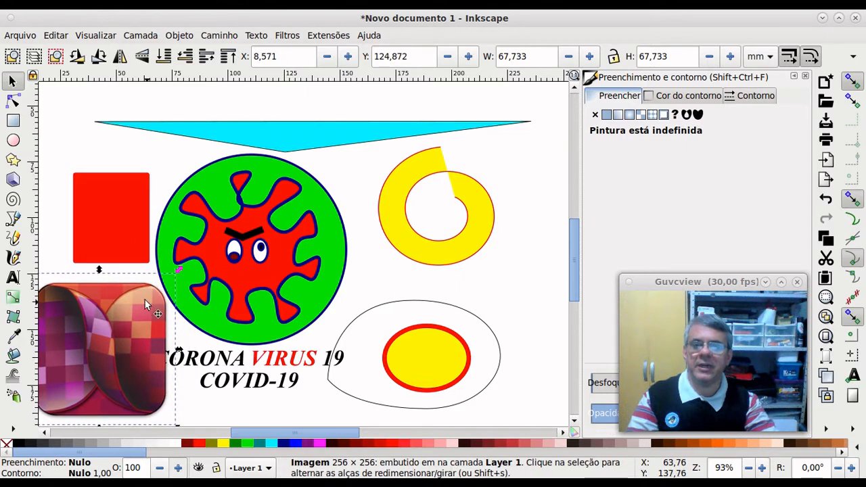
click(51, 211)
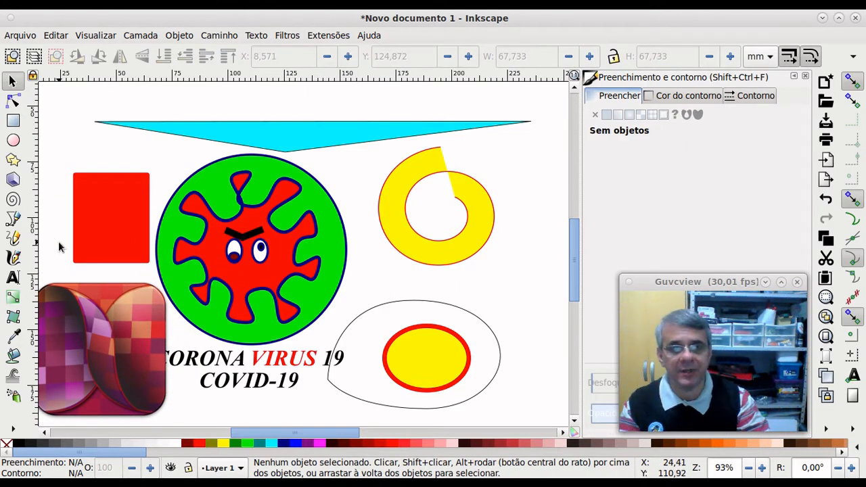
Step: Draw a 67,868 × 42,913 mm lilac rectangle with red outline and move it over the virus face
click(13, 336)
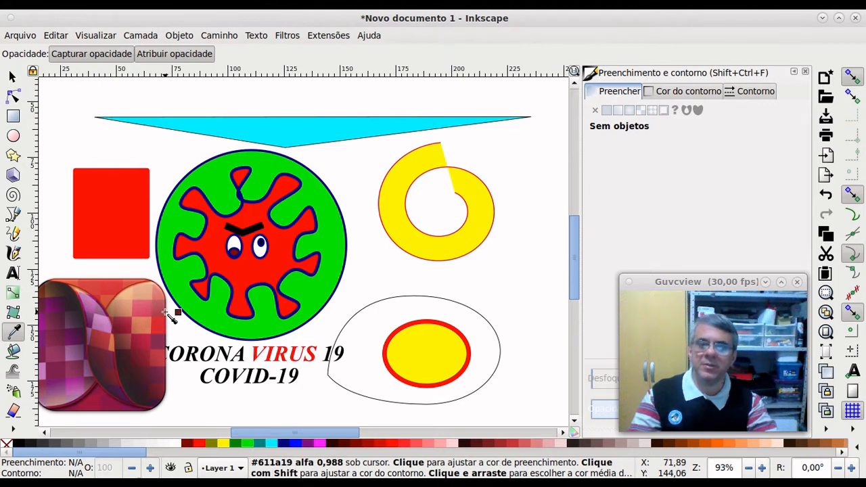
click(13, 117)
drag(390, 278, 539, 371)
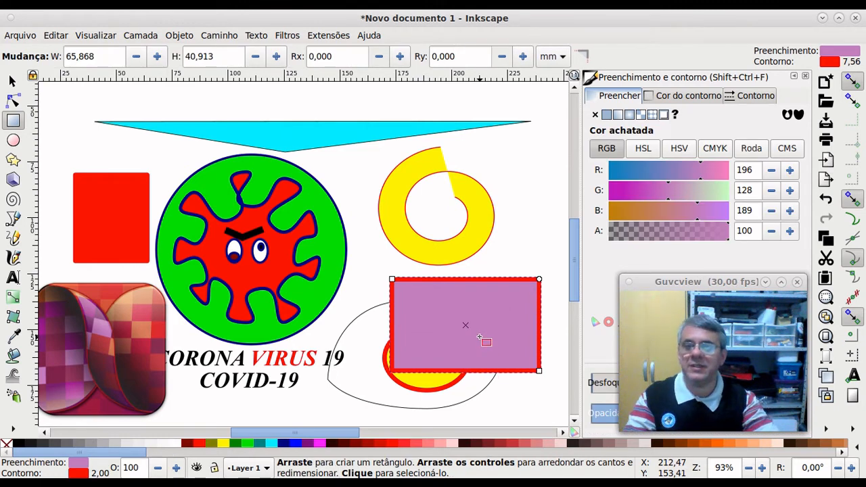
scroll(304, 243, down, 2)
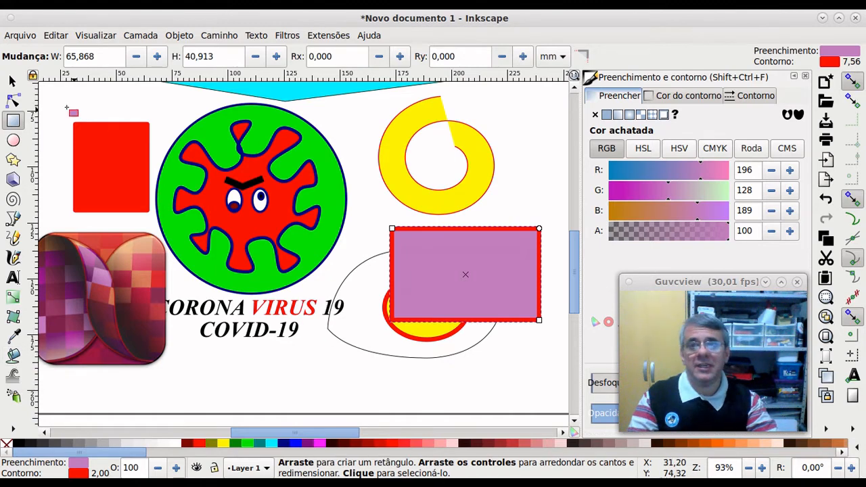
click(13, 81)
drag(440, 262, 265, 187)
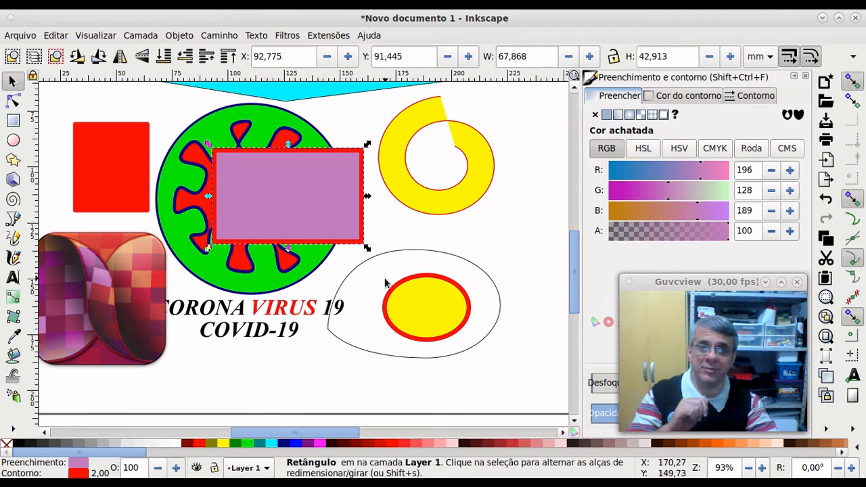
click(438, 253)
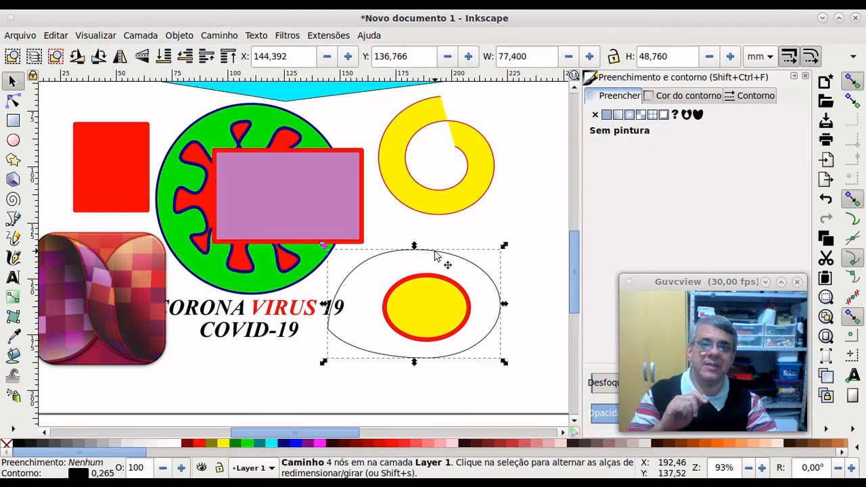
click(391, 224)
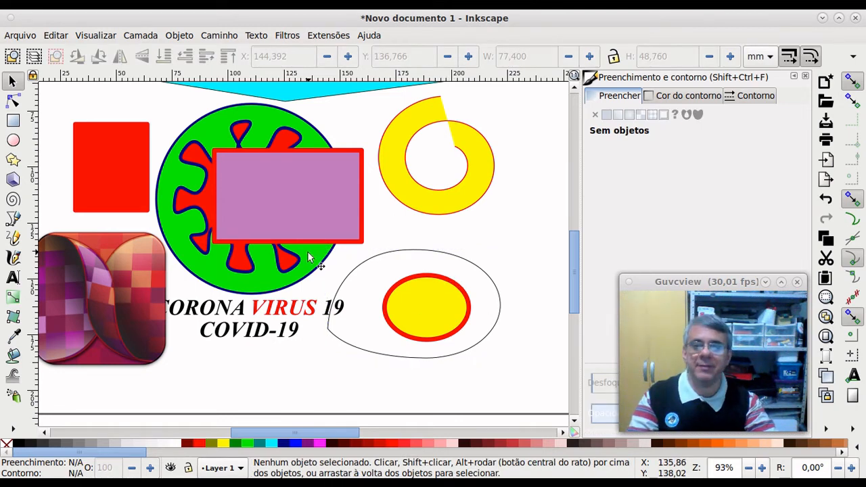
Step: Bucket-fill the teardrop around the yellow ellipse, then the spiral ring, with lilac outlined in red
click(14, 357)
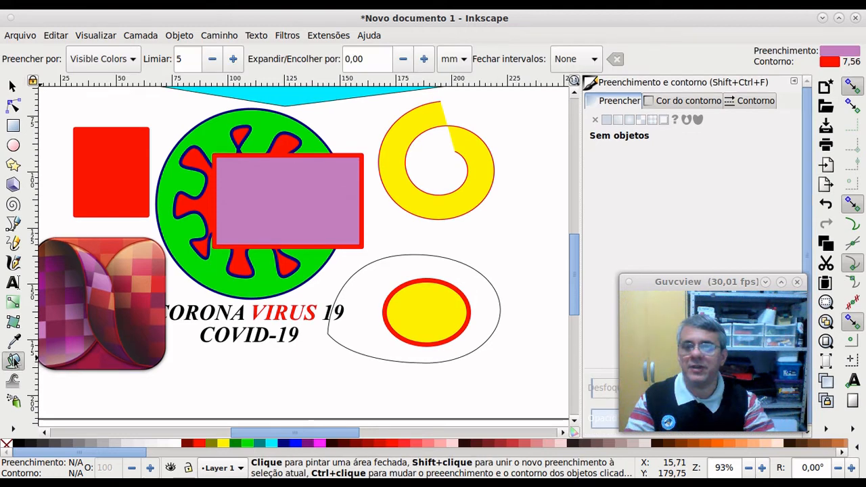
click(379, 277)
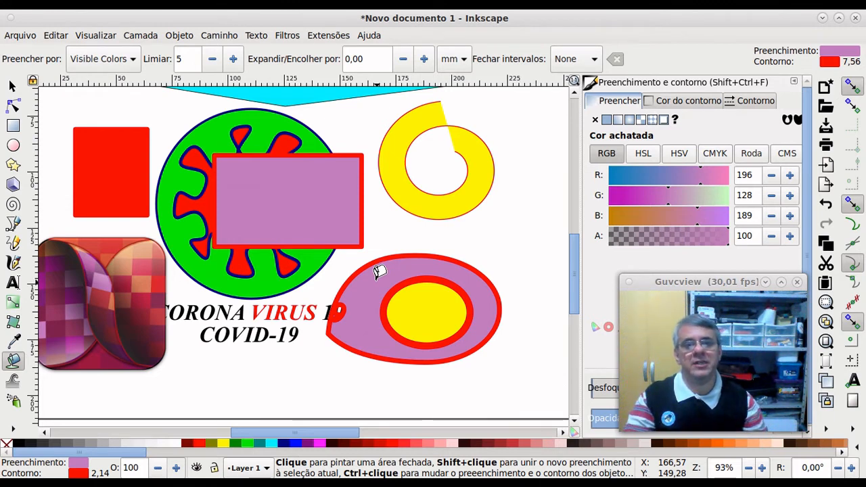
click(479, 180)
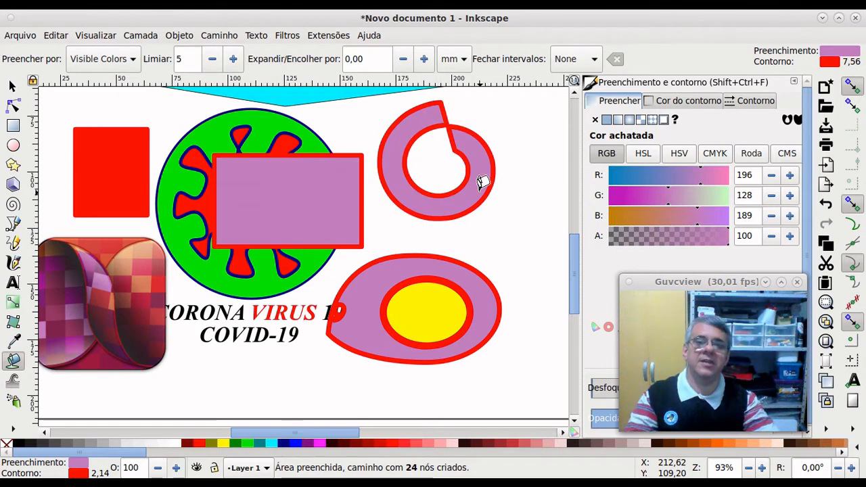